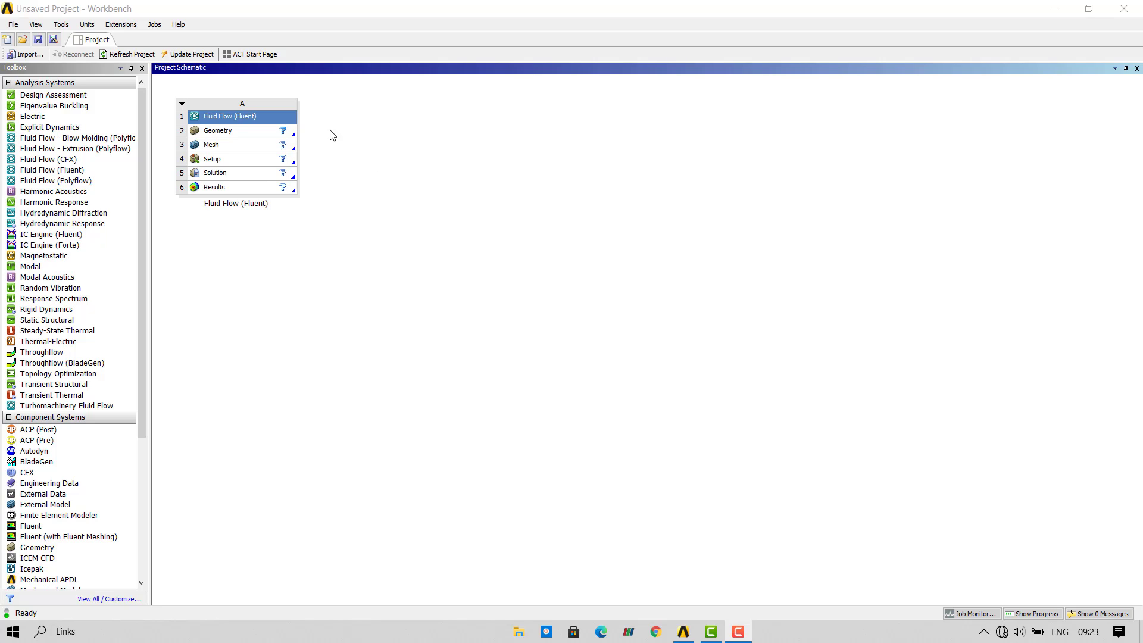
Step: Import honda_simple_car.stp from the Honda car folder as the geometry of the Fluid Flow (Fluent) system
right_click(245, 135)
click(600, 130)
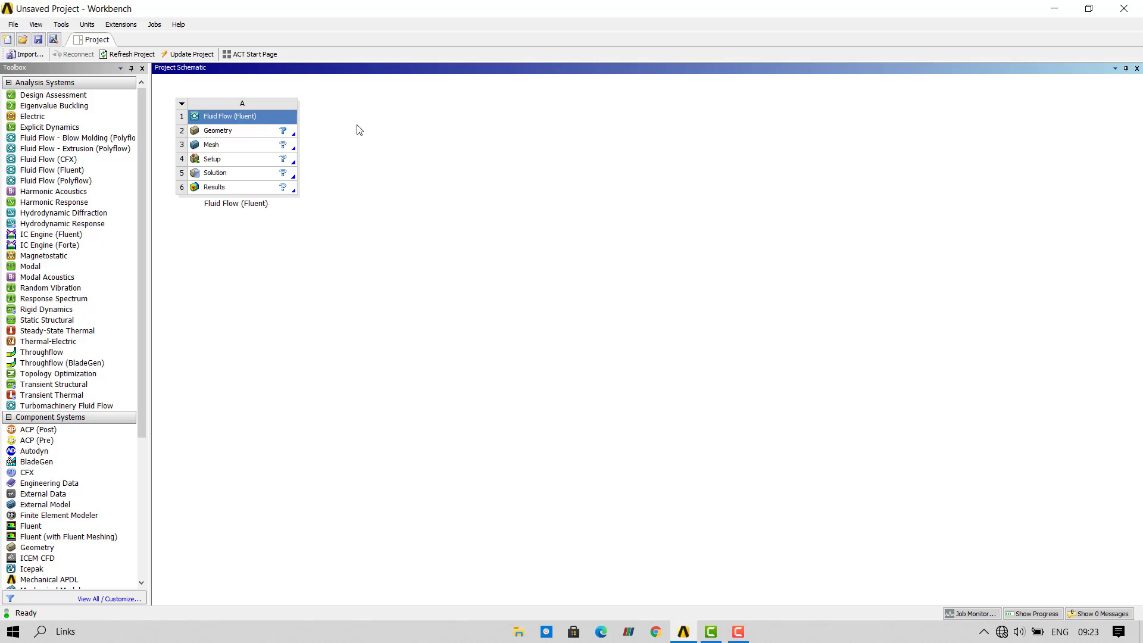
right_click(261, 132)
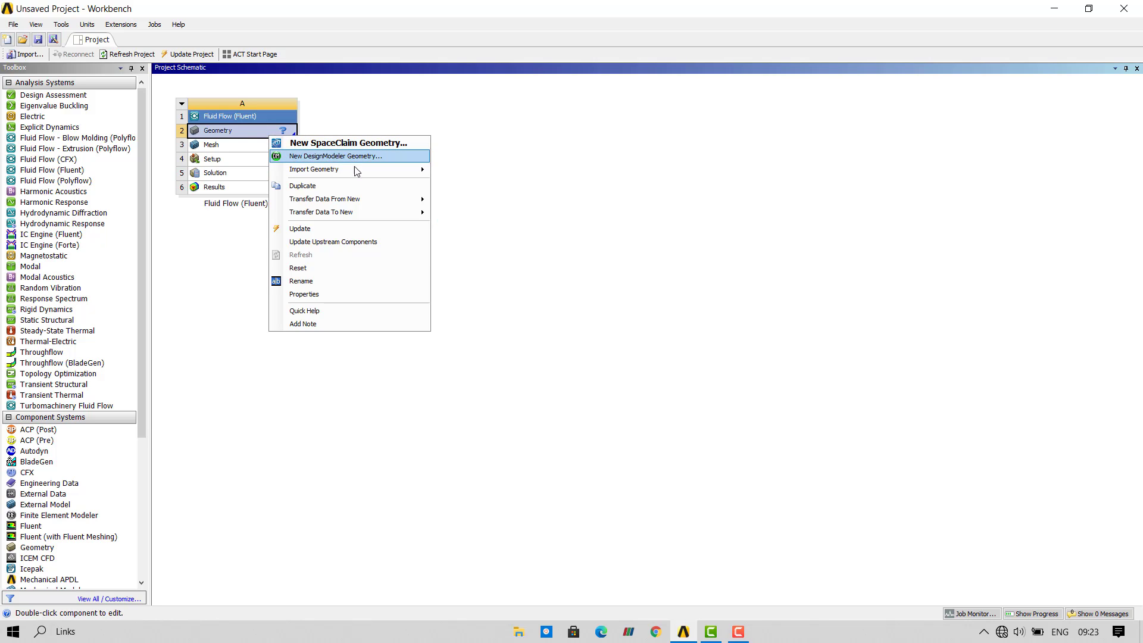
mouse_move(356, 169)
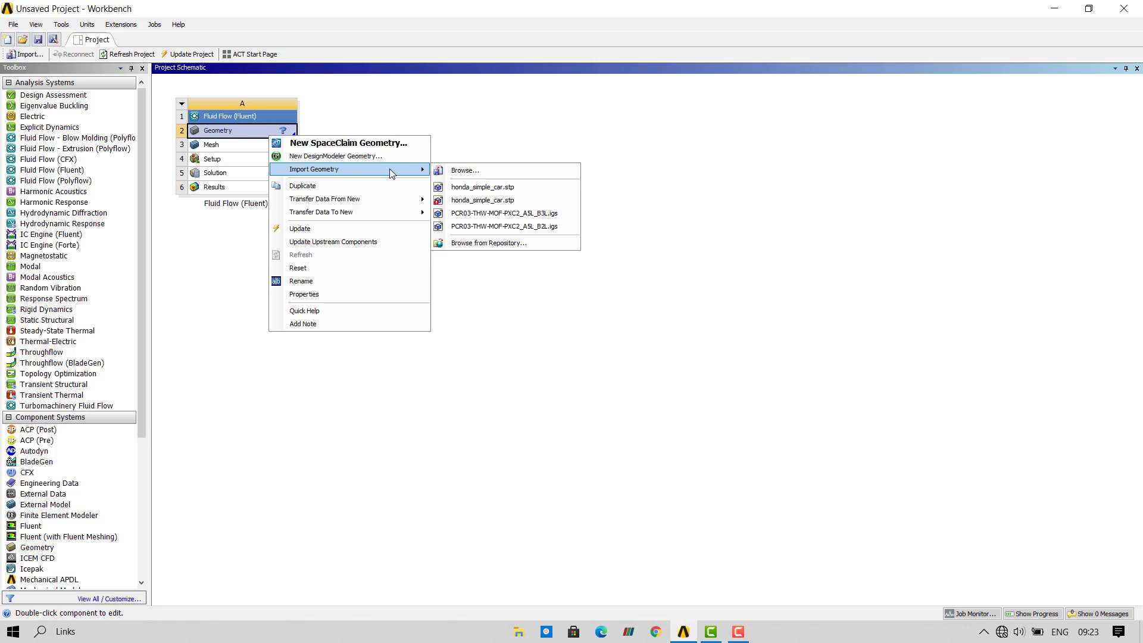
click(466, 171)
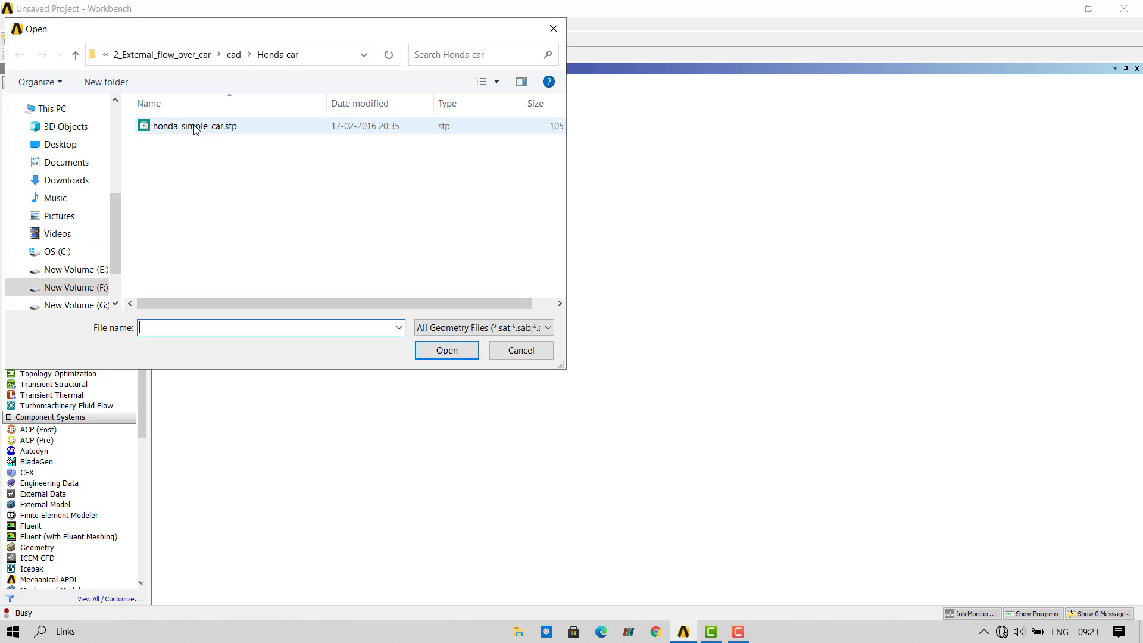
click(197, 127)
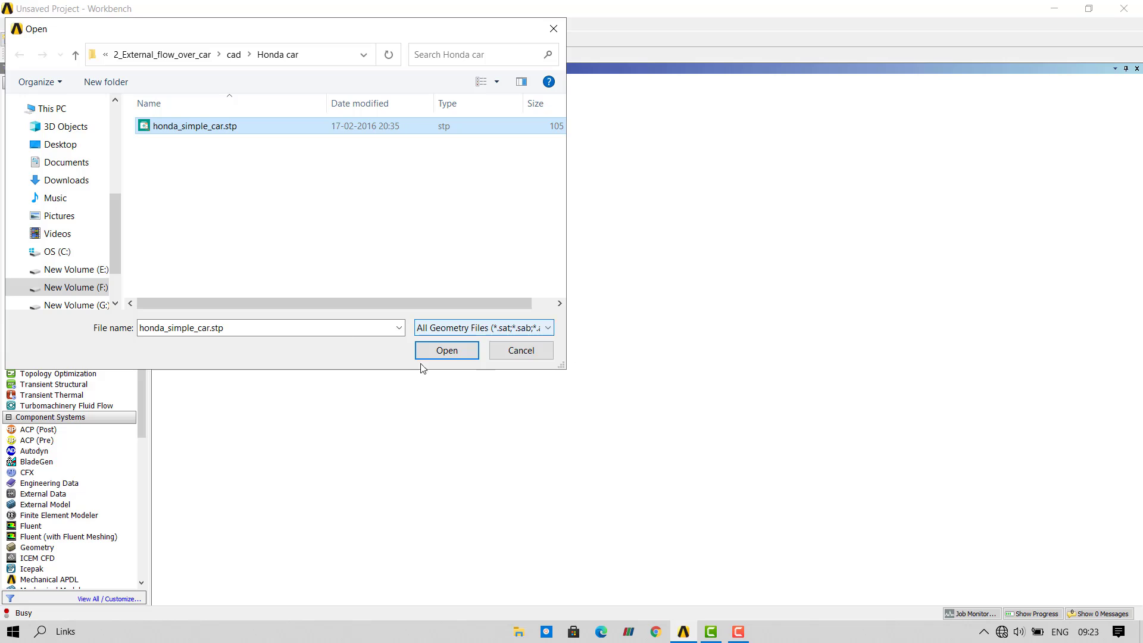
click(463, 355)
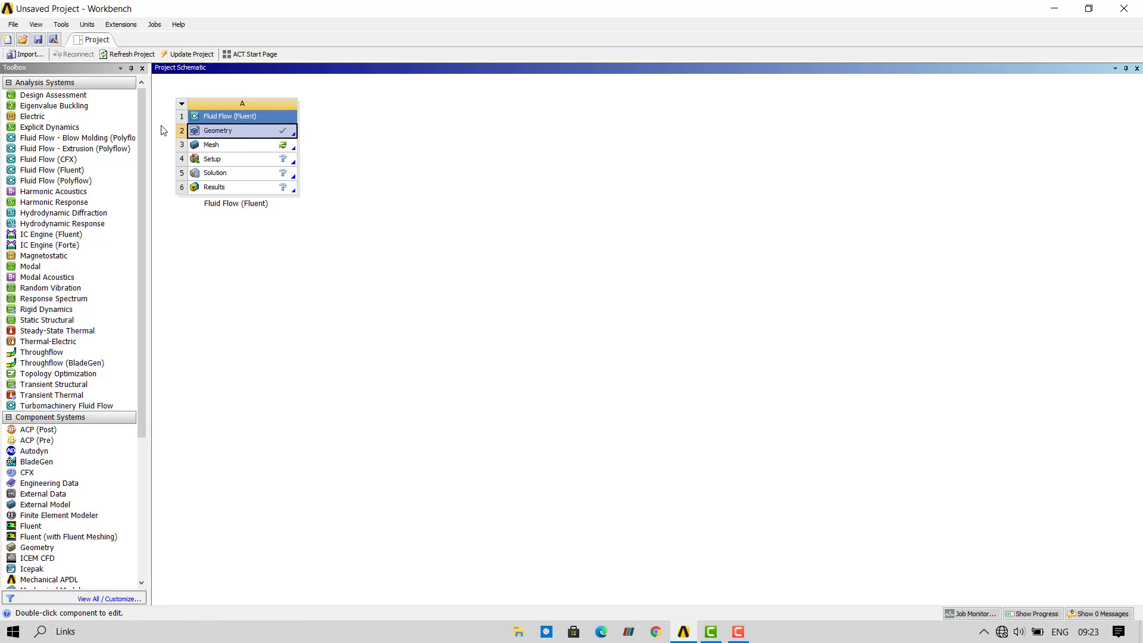
Step: Open the imported geometry in DesignModeler and generate the import feature
right_click(257, 139)
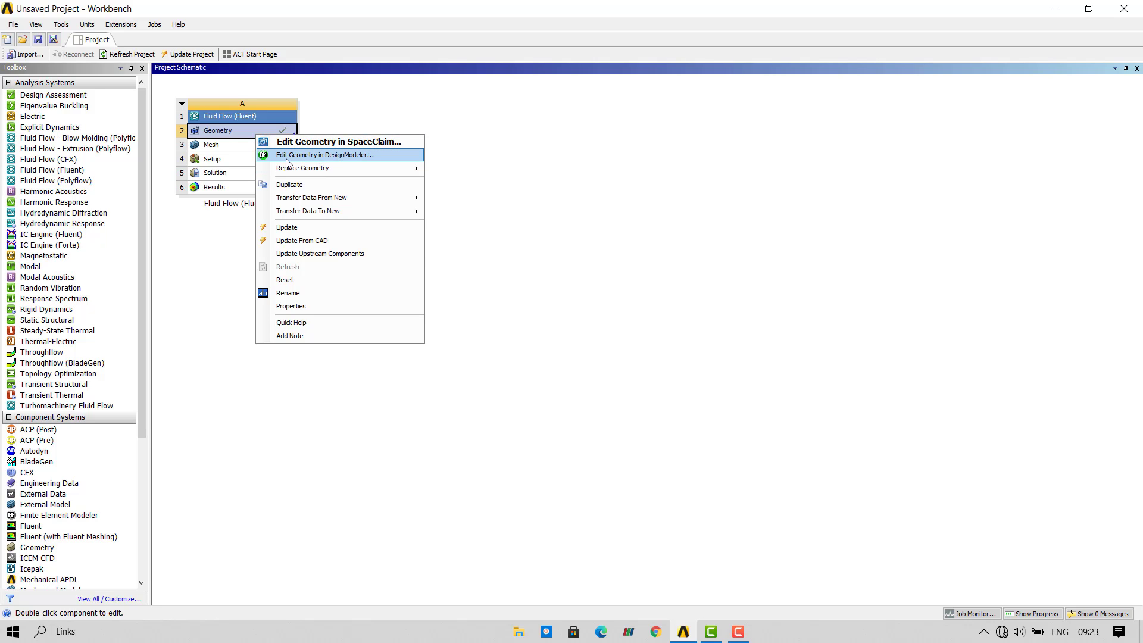
click(337, 156)
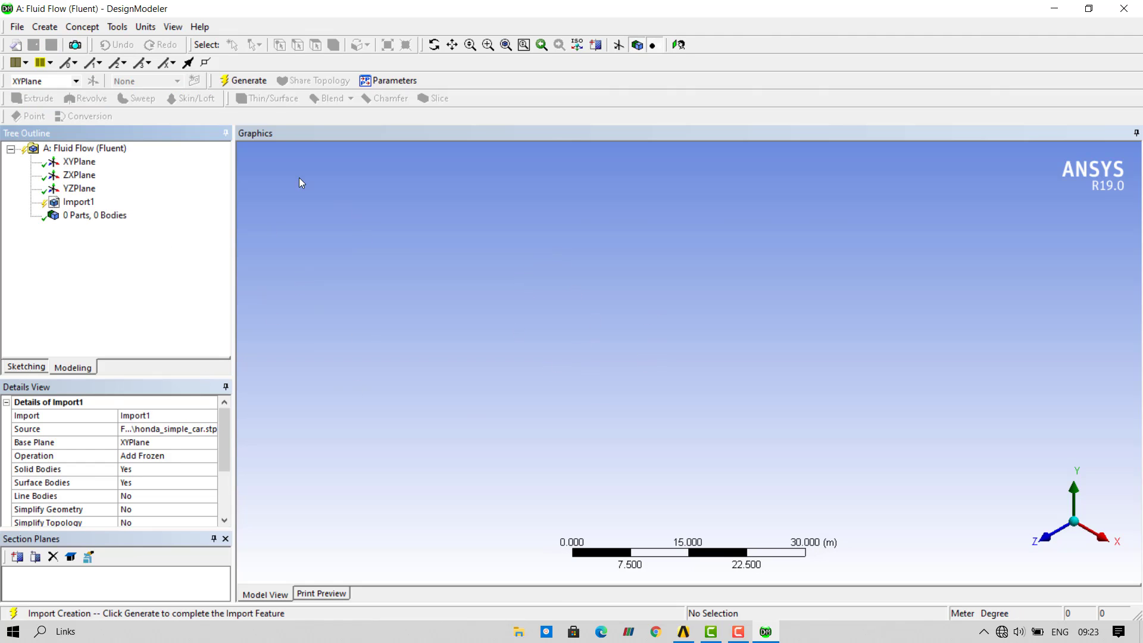
click(250, 82)
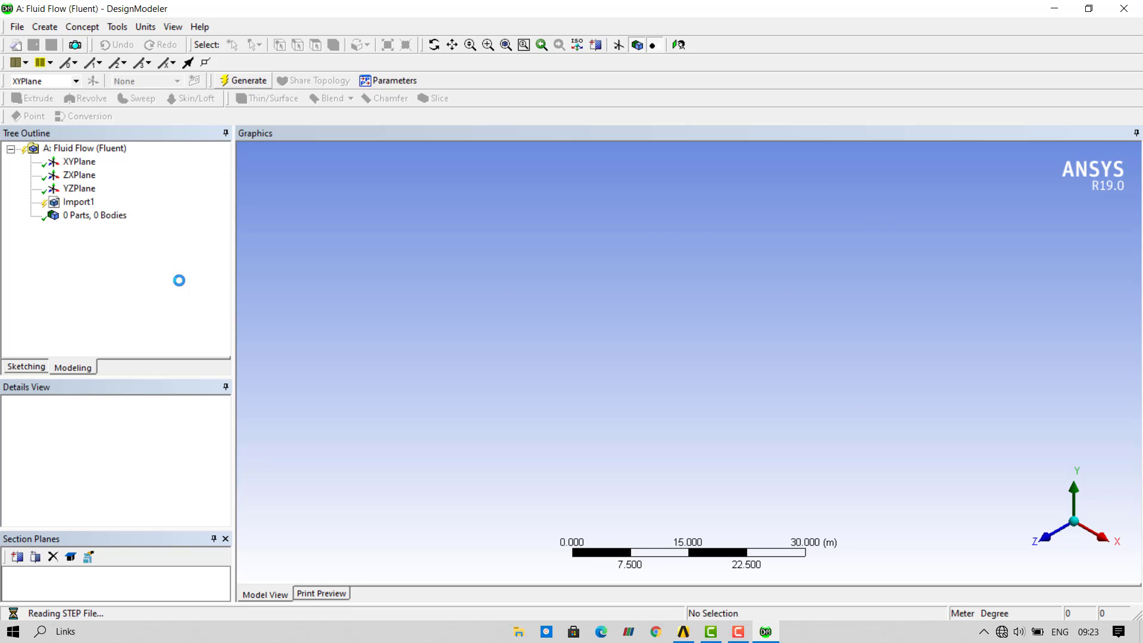
Step: Select the HONDA_SIMPLE_CAR body under the imported part and inspect its overall shape
middle_drag(638, 434, 630, 411)
middle_drag(727, 383, 679, 365)
click(30, 216)
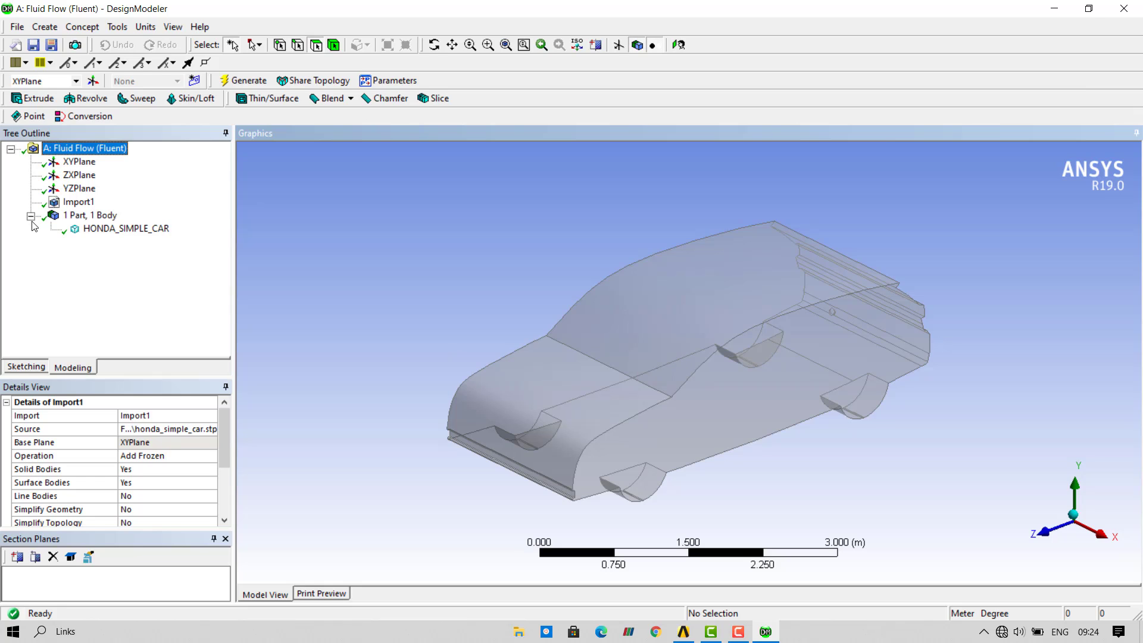
click(126, 229)
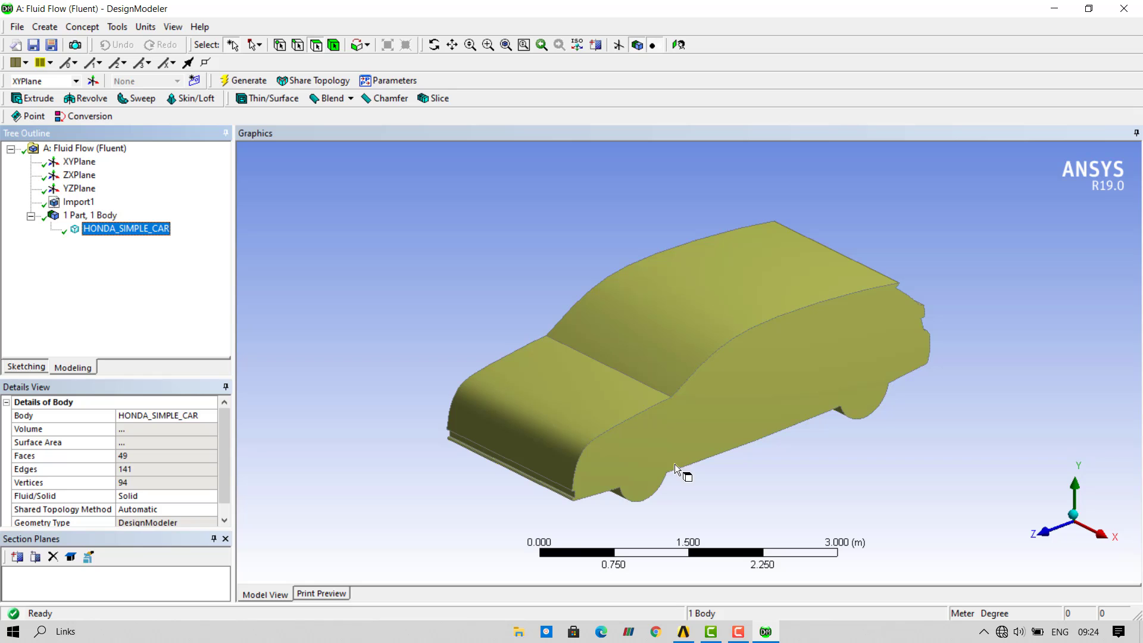
mouse_move(687, 456)
middle_down()
mouse_move(688, 383)
mouse_move(684, 449)
middle_up()
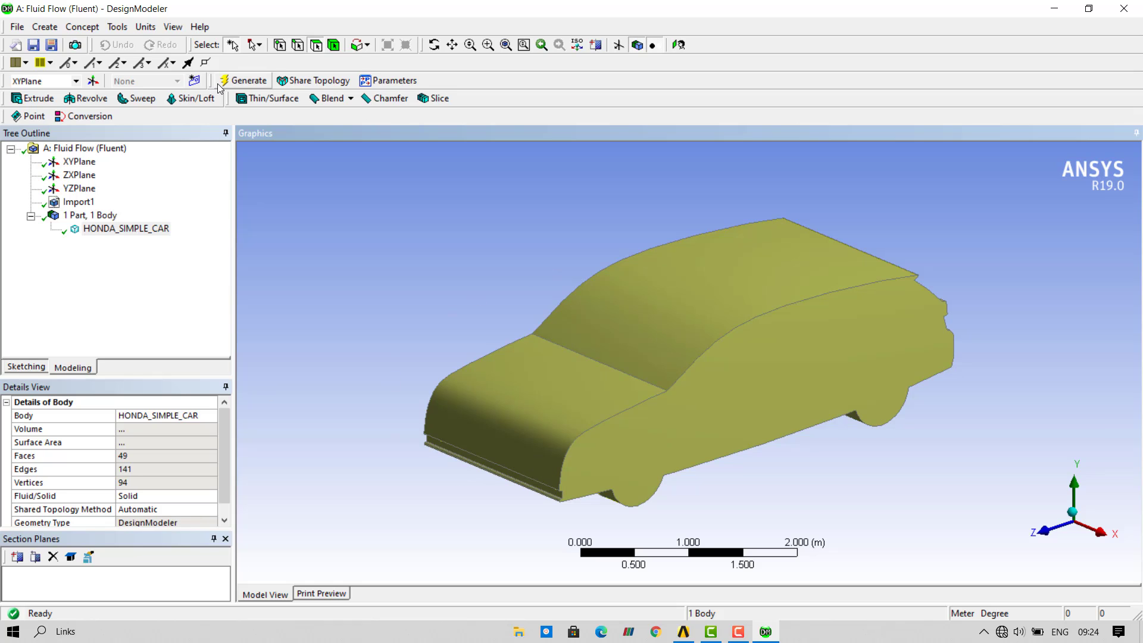
Step: Hide the HONDA_SIMPLE_CAR body and show it again
key(F9)
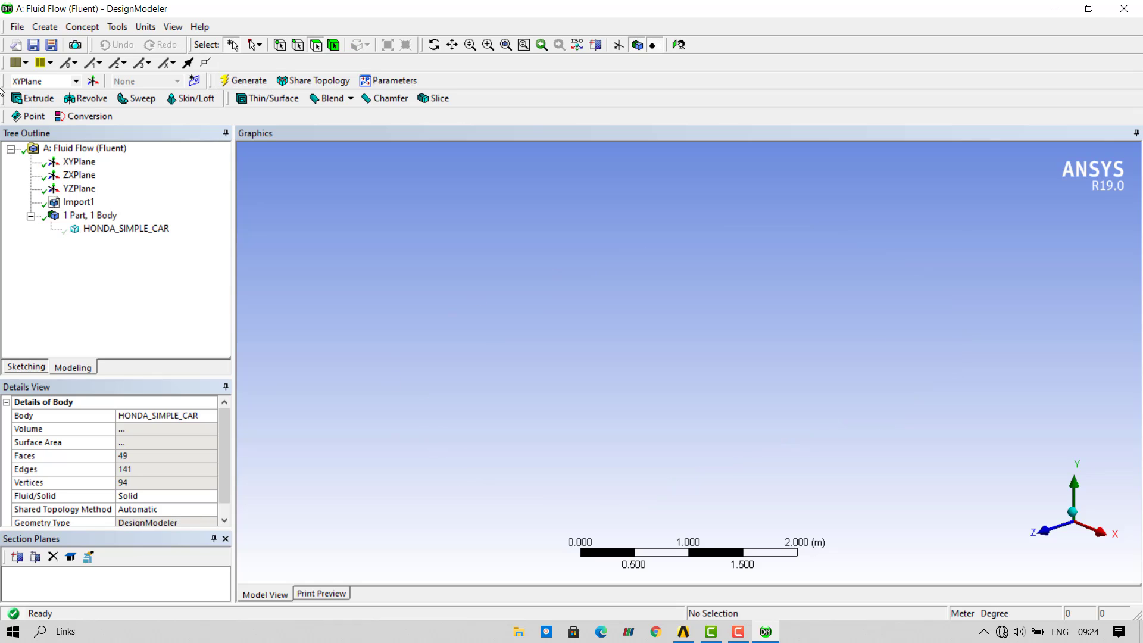
click(136, 235)
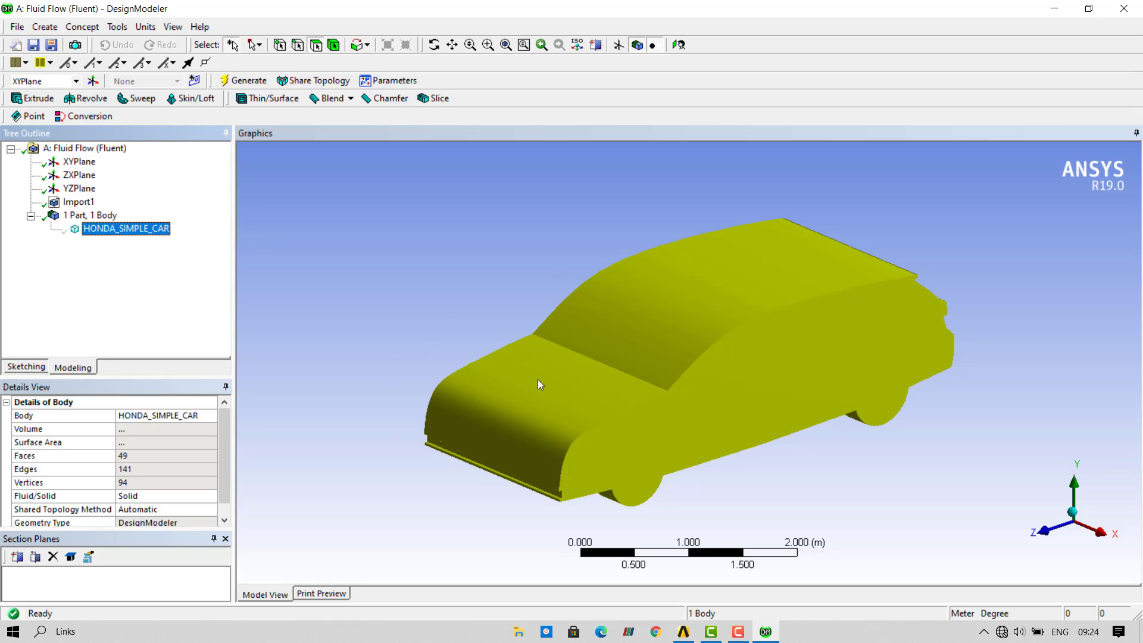
right_click(134, 234)
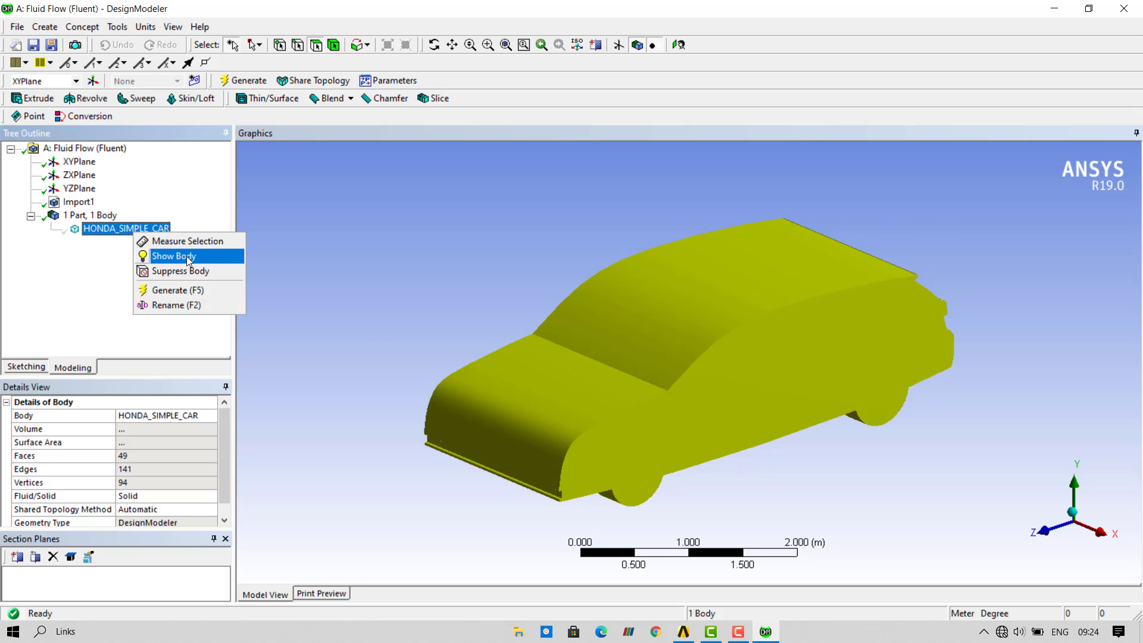
click(176, 256)
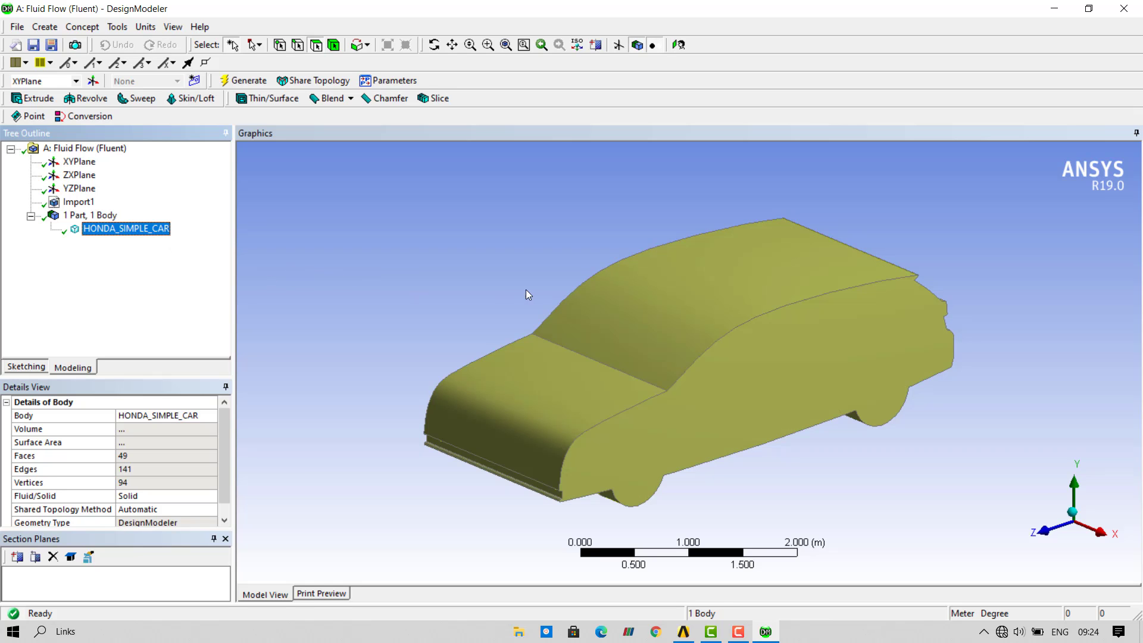
Step: Examine the car body's simplified front bumper, wheels, side and rear details, and clear the body selection
scroll(559, 531, up, 4)
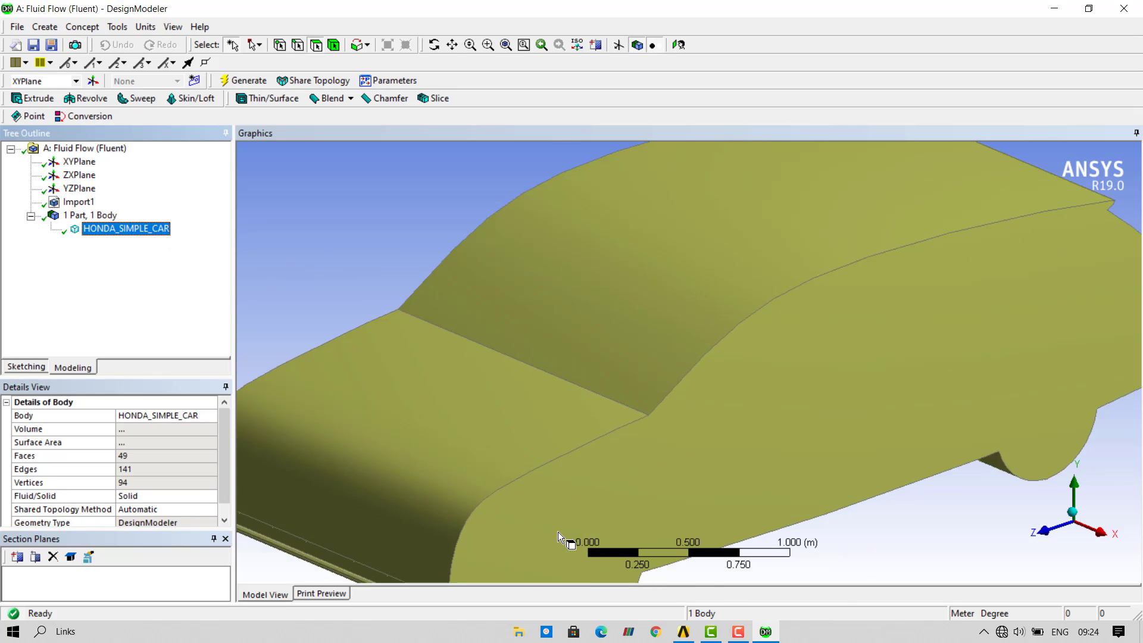
scroll(582, 472, down, 2)
ctrl+middle_drag(582, 472, 717, 244)
scroll(608, 345, up, 2)
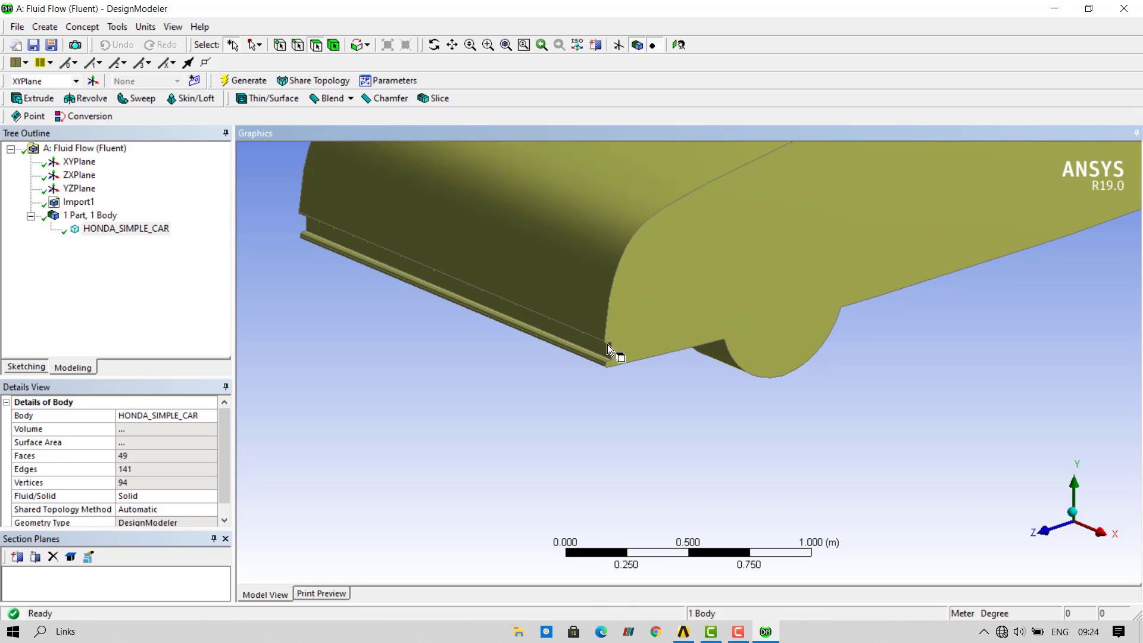
scroll(607, 344, down, 2)
scroll(659, 379, down, 2)
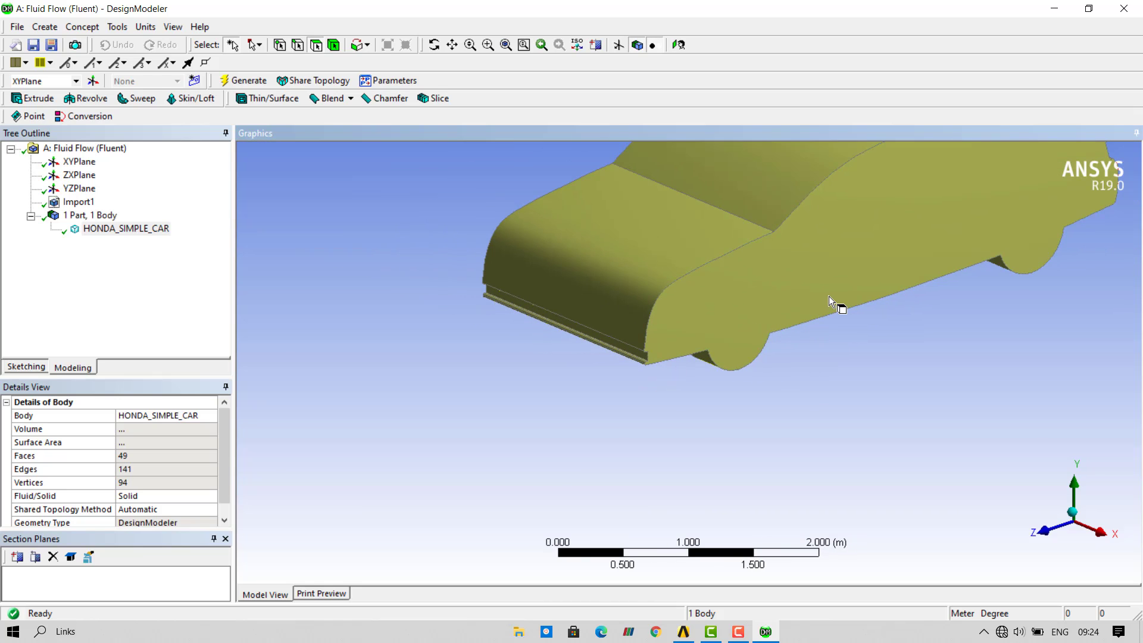
middle_drag(836, 303, 586, 421)
scroll(745, 300, up, 2)
scroll(813, 299, up, 2)
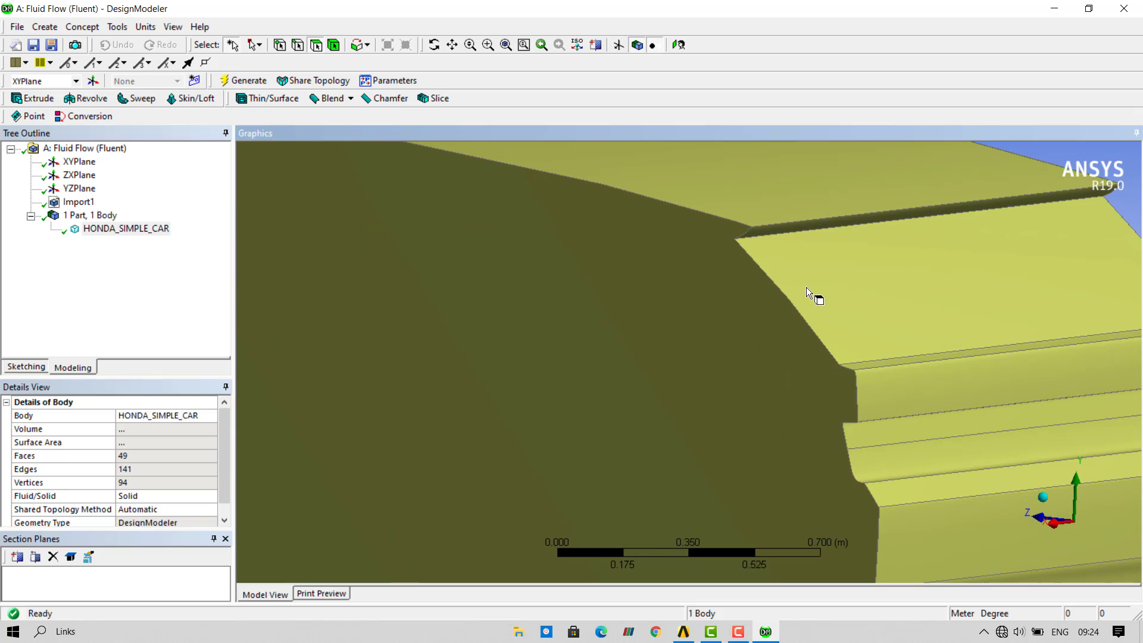
scroll(769, 309, down, 1)
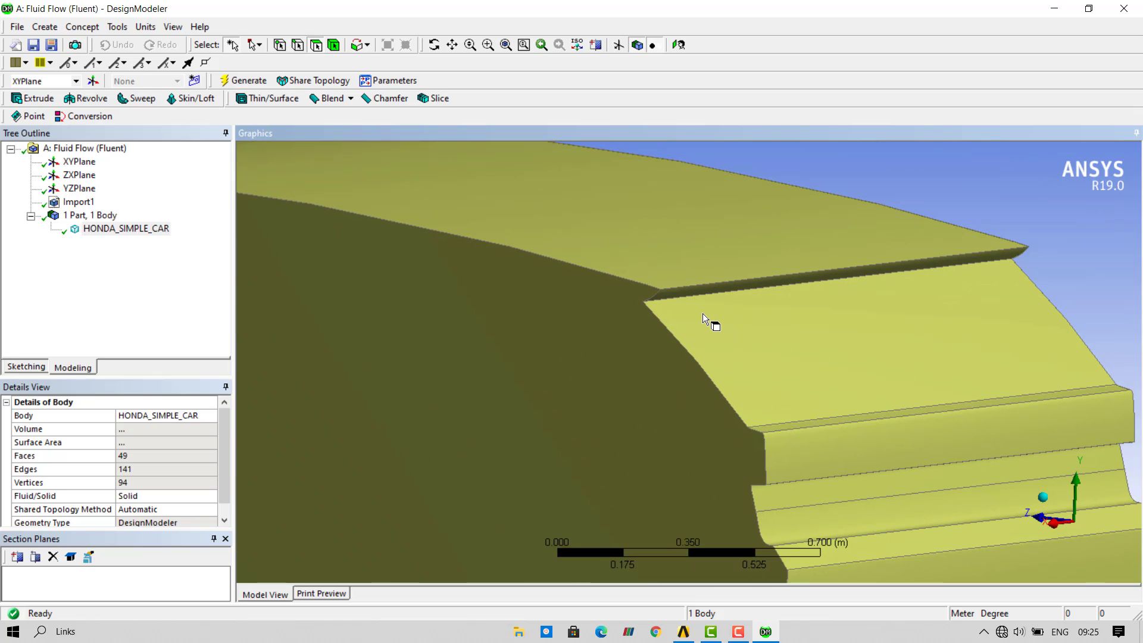
scroll(704, 314, up, 1)
scroll(714, 322, down, 3)
middle_drag(704, 319, 700, 382)
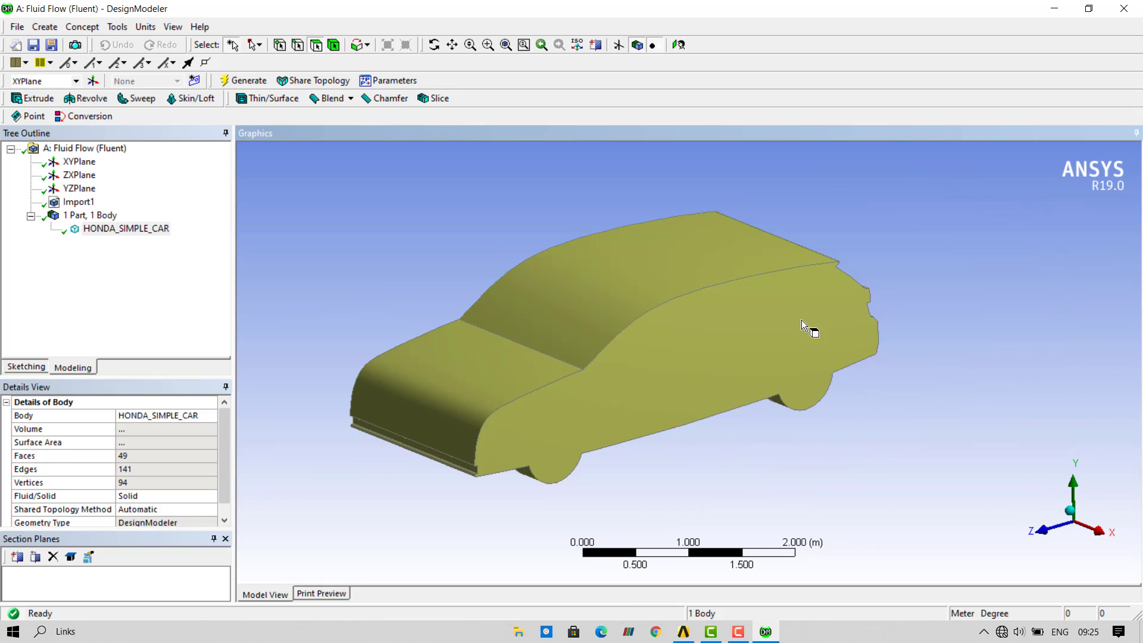
scroll(745, 332, down, 2)
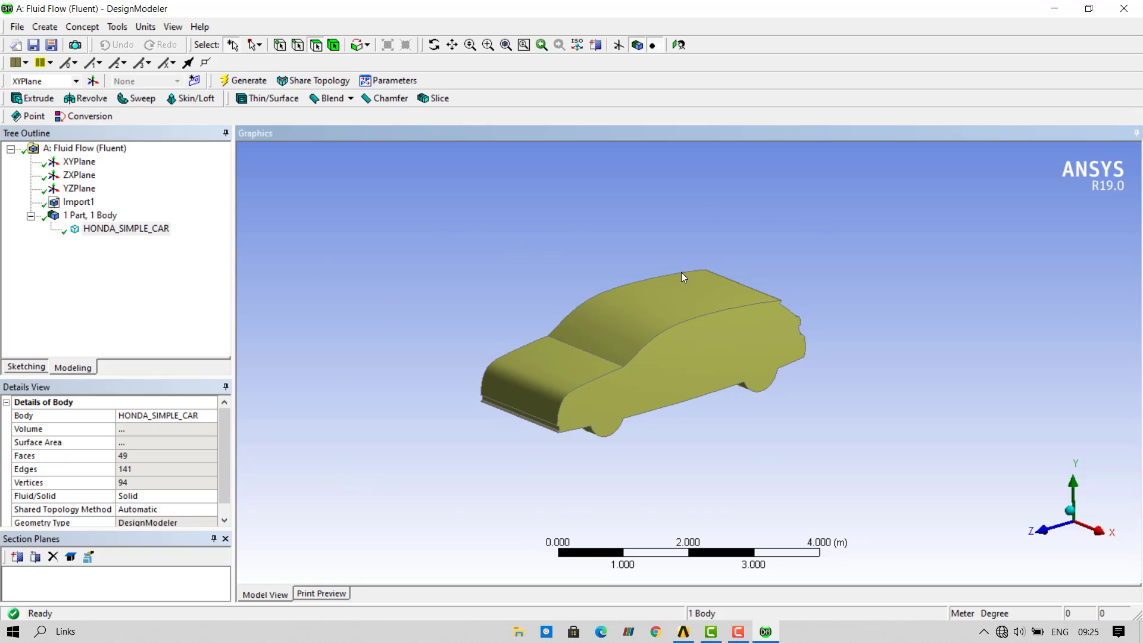
click(500, 267)
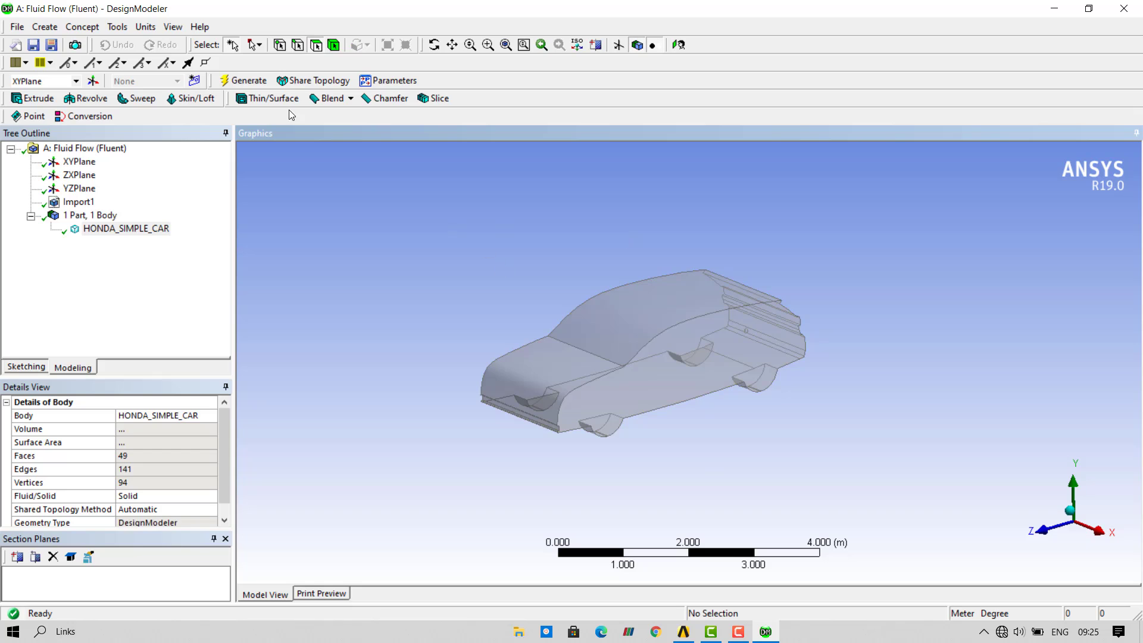
Step: Add a box-shaped Enclosure feature with non-uniform cushion around the car body
click(117, 28)
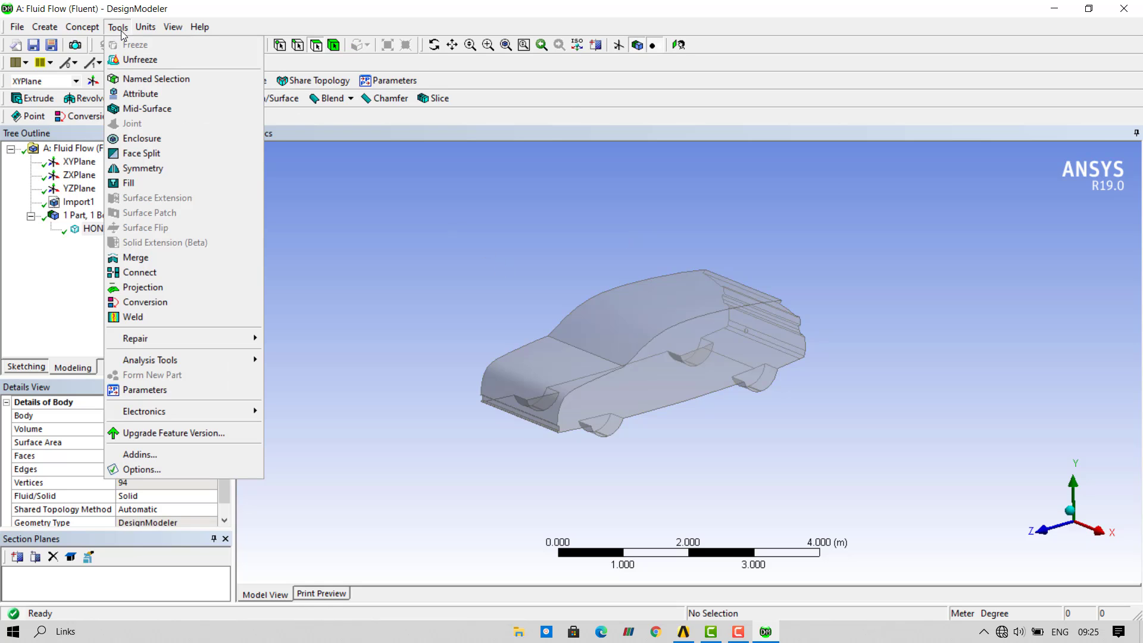
click(152, 141)
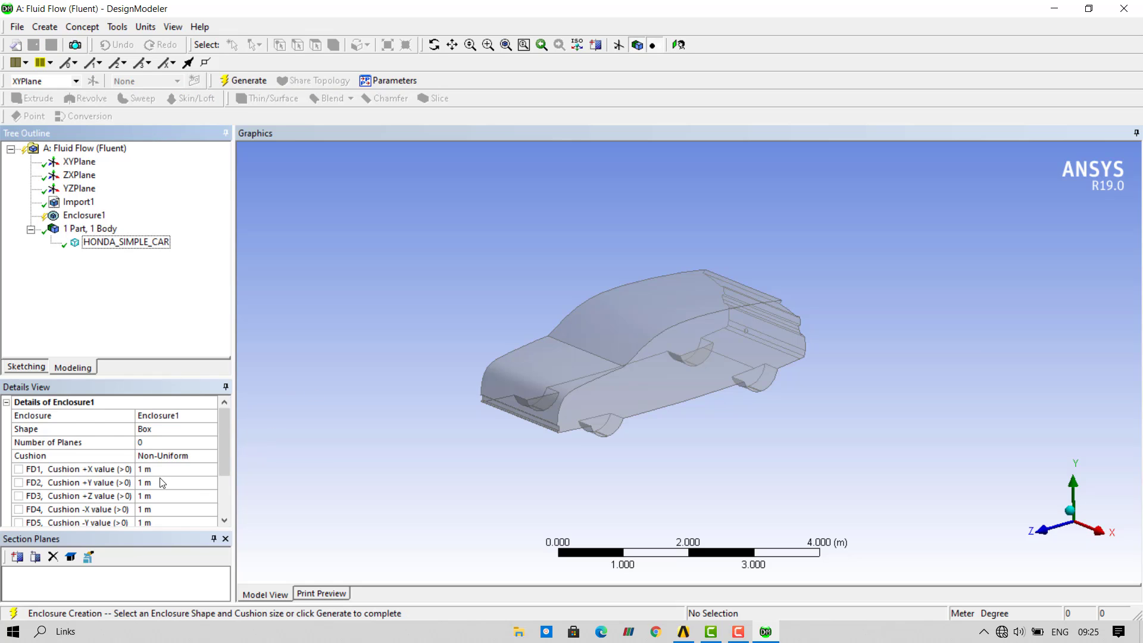
scroll(160, 482, down, 1)
scroll(161, 460, up, 1)
scroll(167, 473, down, 1)
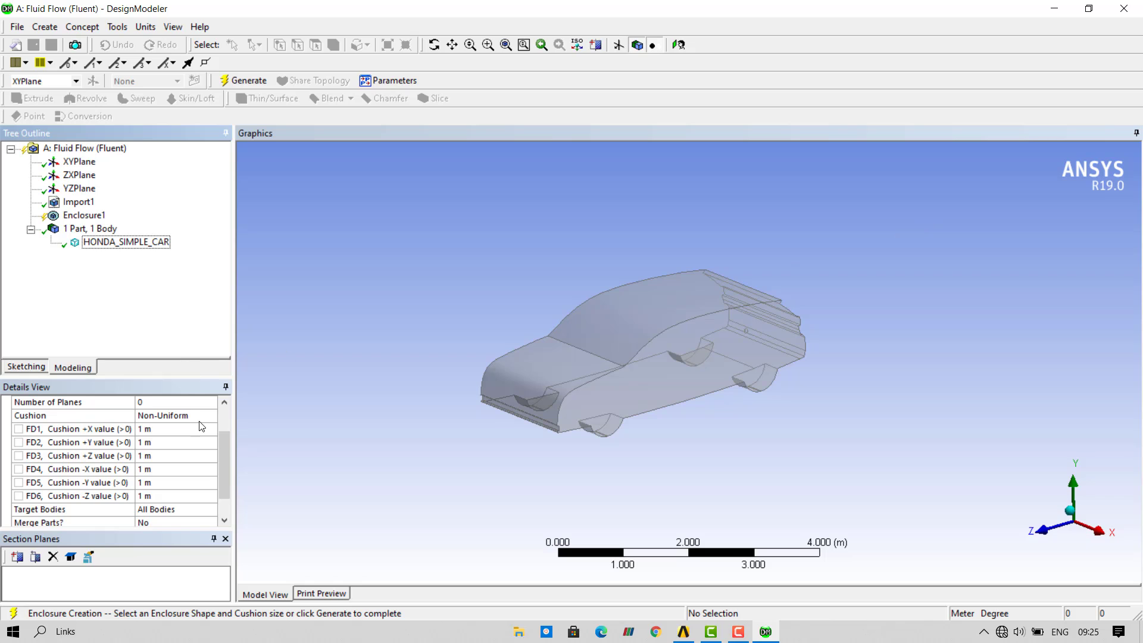
click(161, 431)
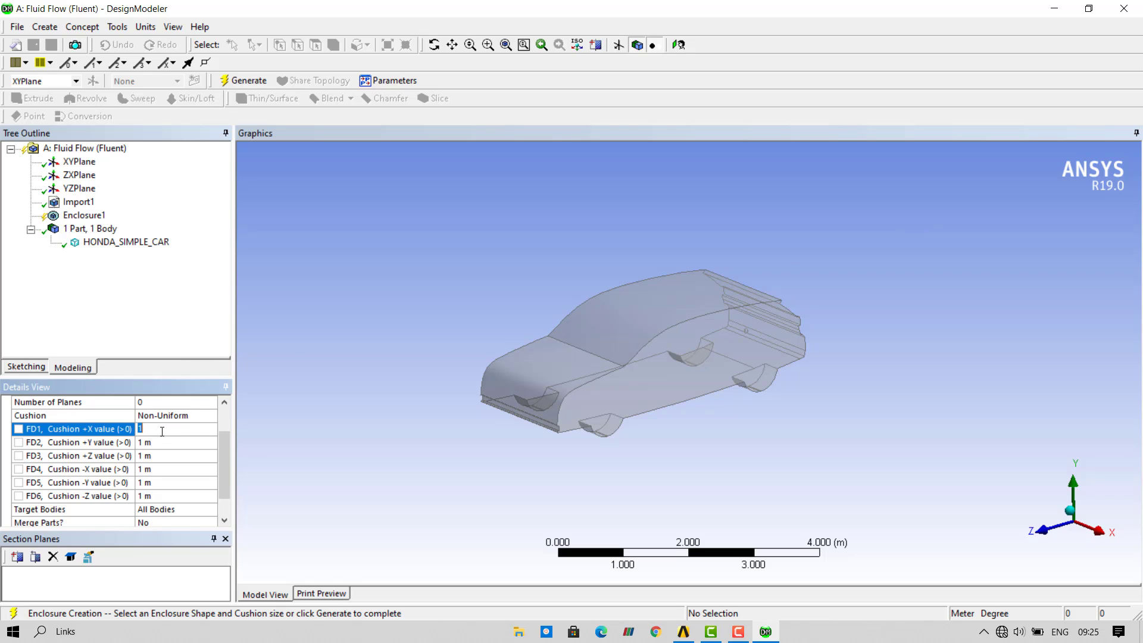
click(167, 443)
click(168, 456)
click(169, 470)
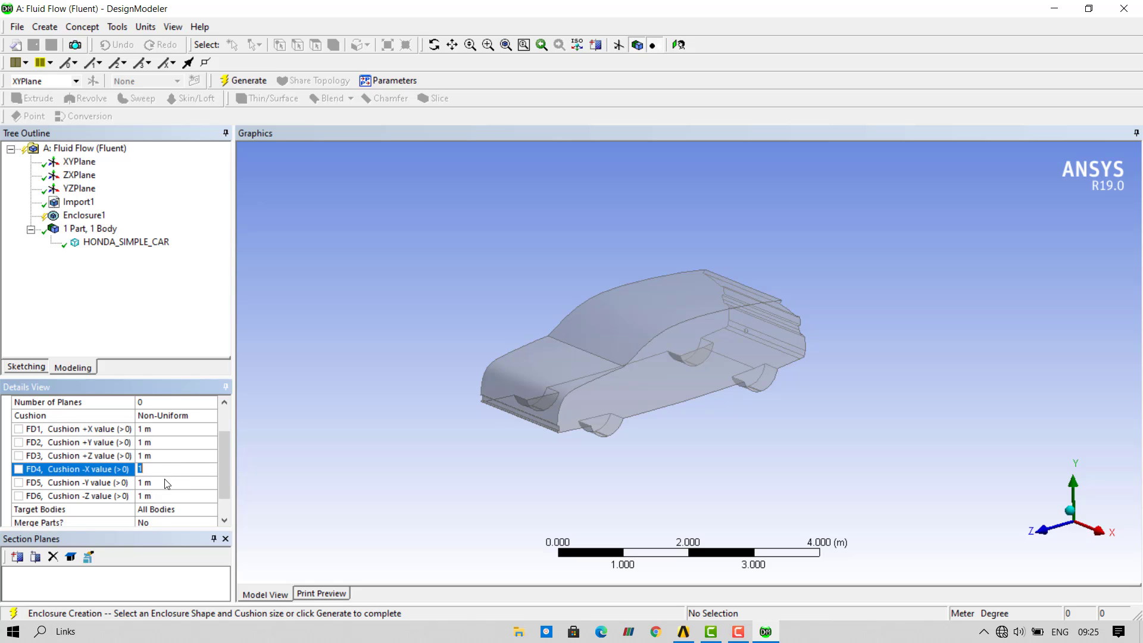
click(168, 483)
click(167, 492)
Step: Set the enclosure's +X, +Y, +Z and -X cushion values to 3 m
click(171, 430)
text(3)
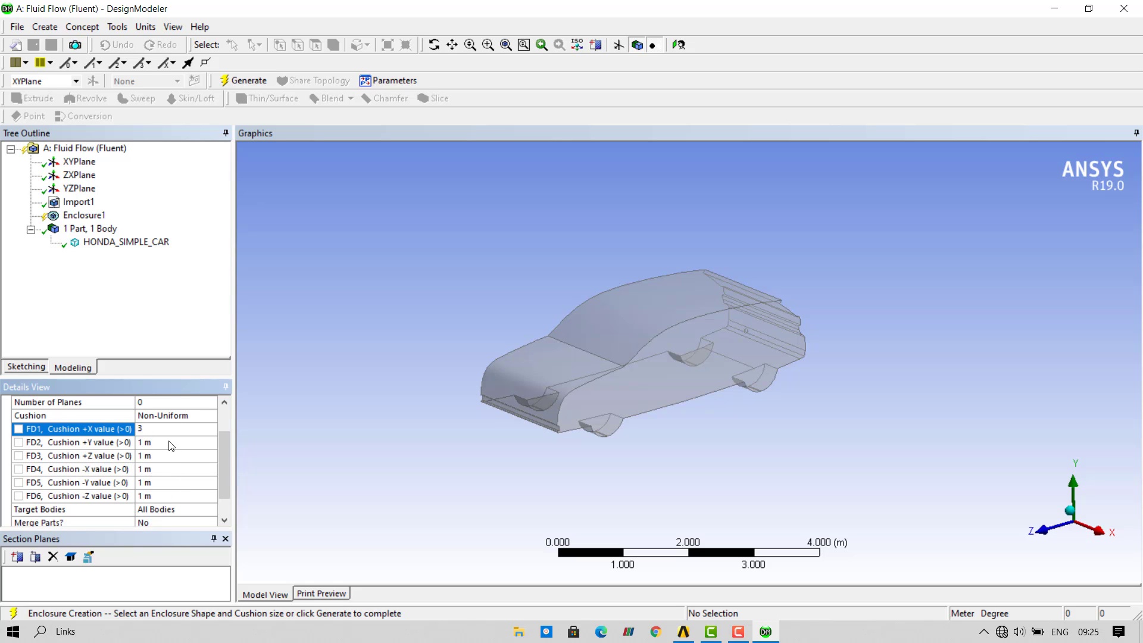
click(168, 444)
text(3)
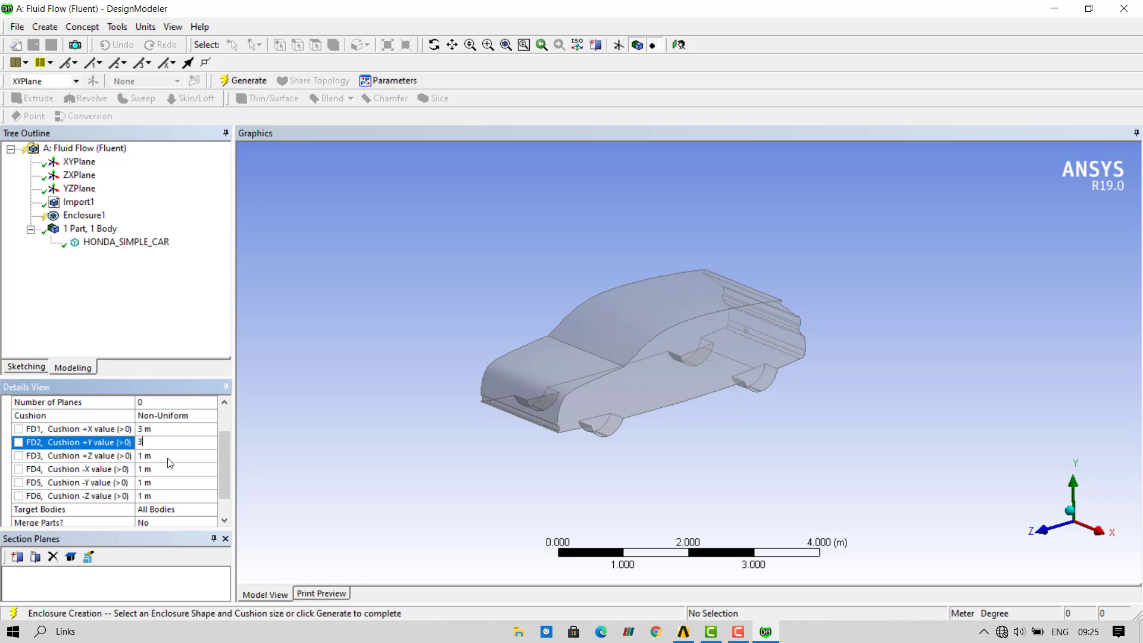
click(169, 457)
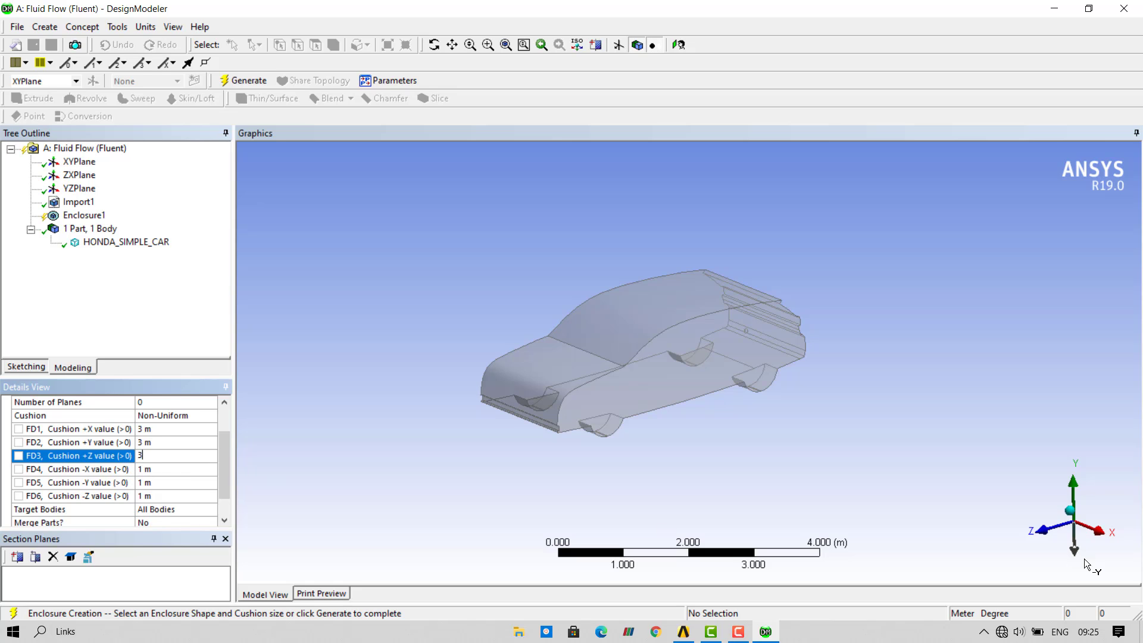
click(171, 470)
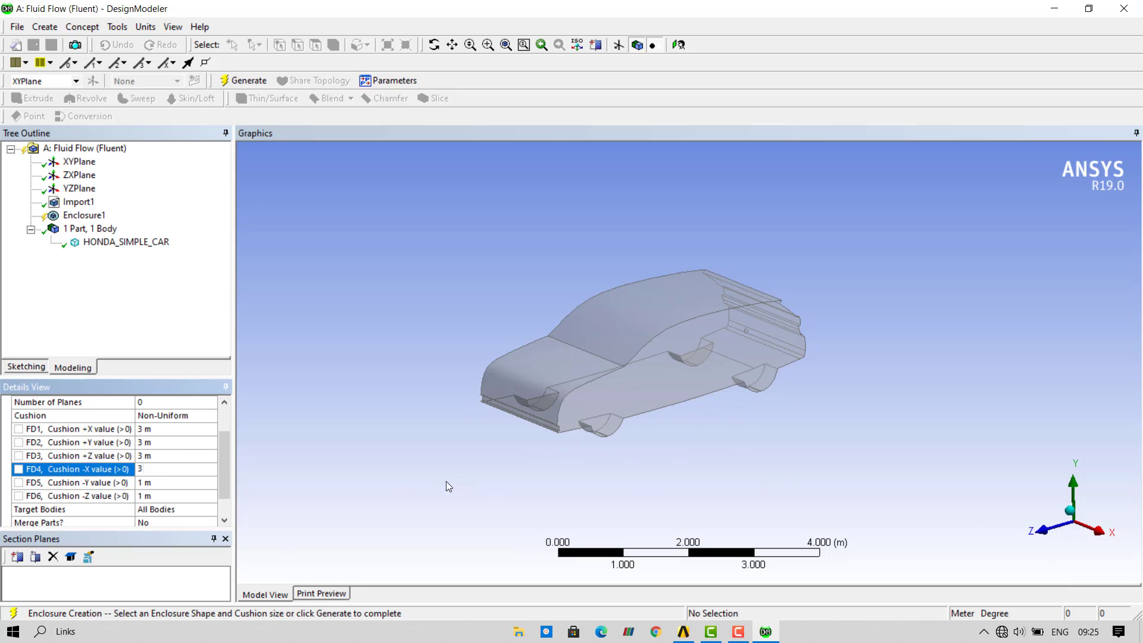
Step: Set the enclosure's -Z cushion value to 4 m and generate the box around the car
click(166, 484)
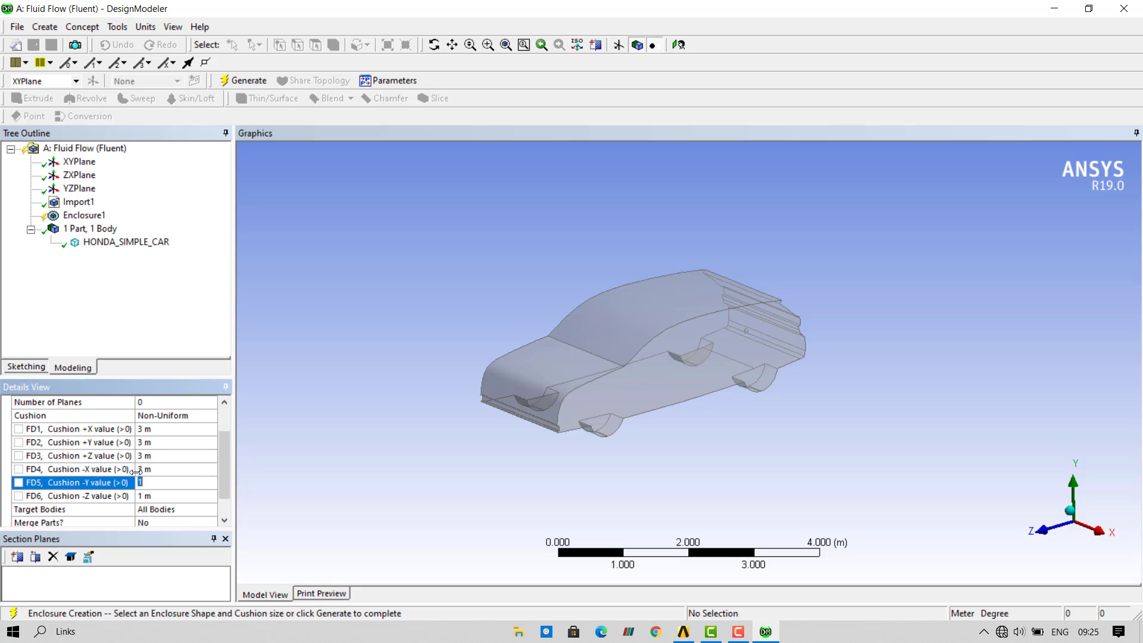
click(169, 497)
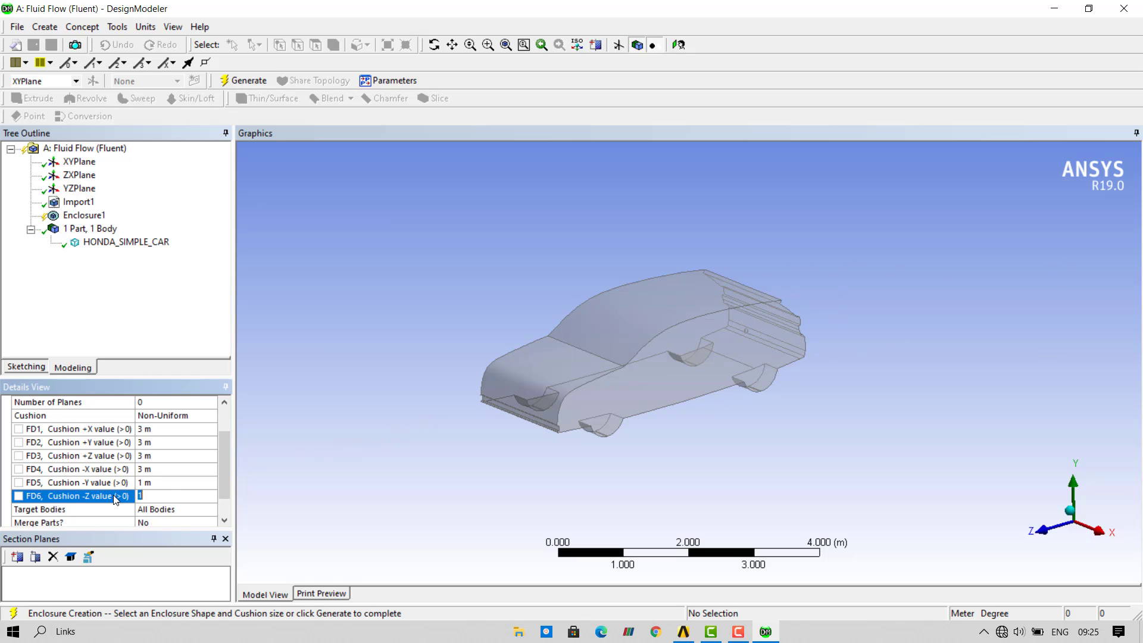
text(4)
click(242, 80)
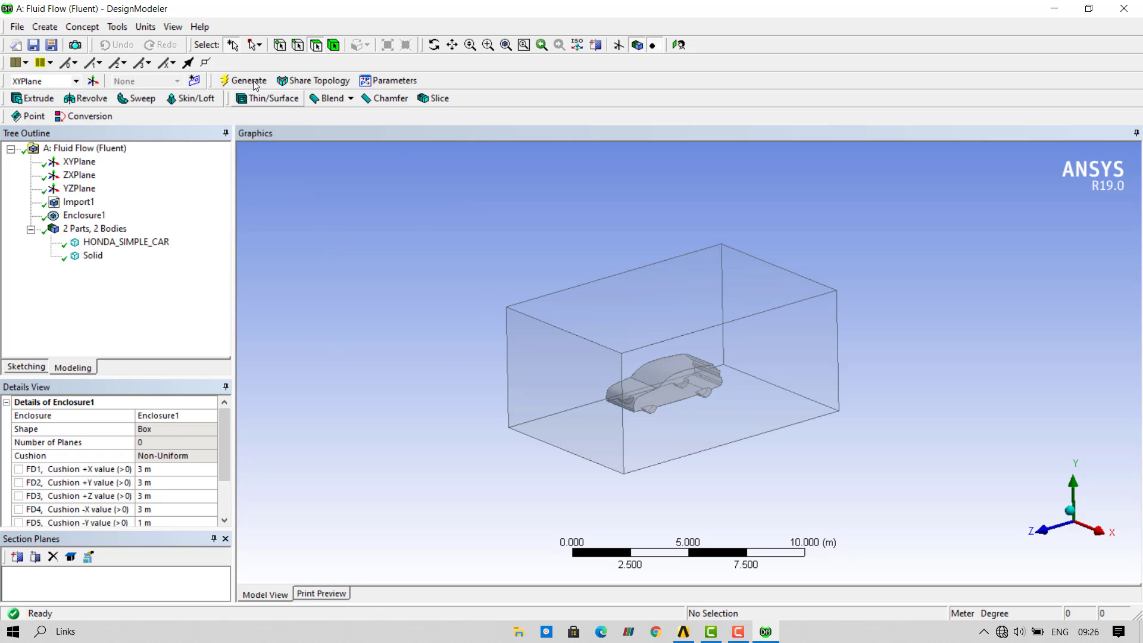
Step: Examine the generated enclosure around the car from several angles, checking the HONDA_SIMPLE_CAR and Solid bodies and the box's end face ahead of the car
scroll(640, 457, up, 2)
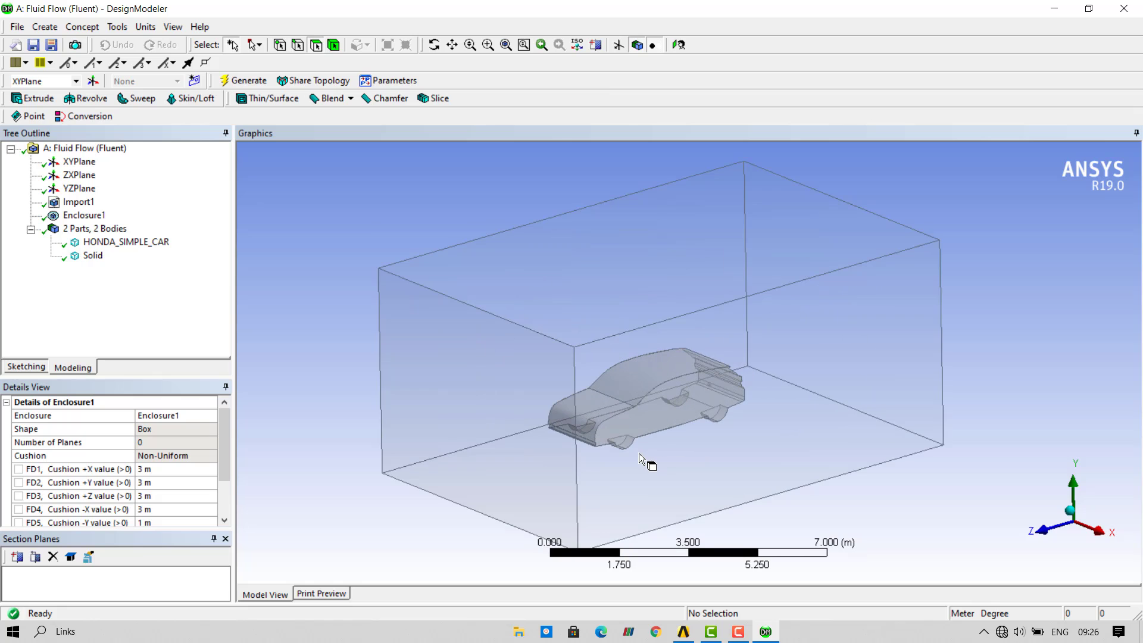
mouse_move(542, 439)
middle_down()
mouse_move(526, 391)
mouse_move(438, 406)
mouse_move(549, 430)
middle_up()
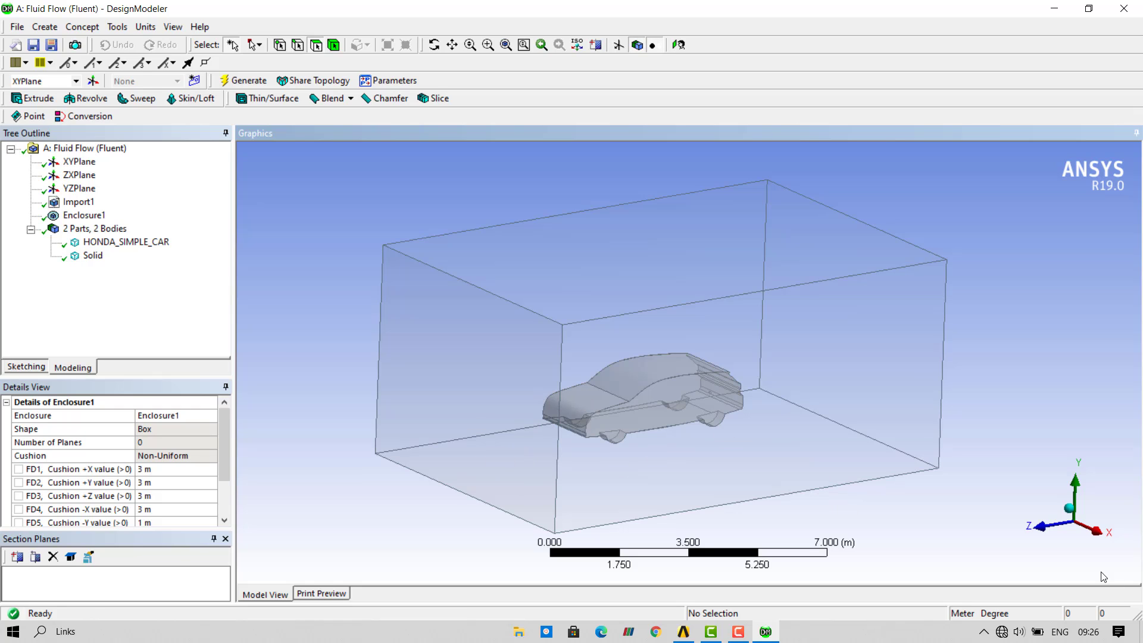
click(1099, 533)
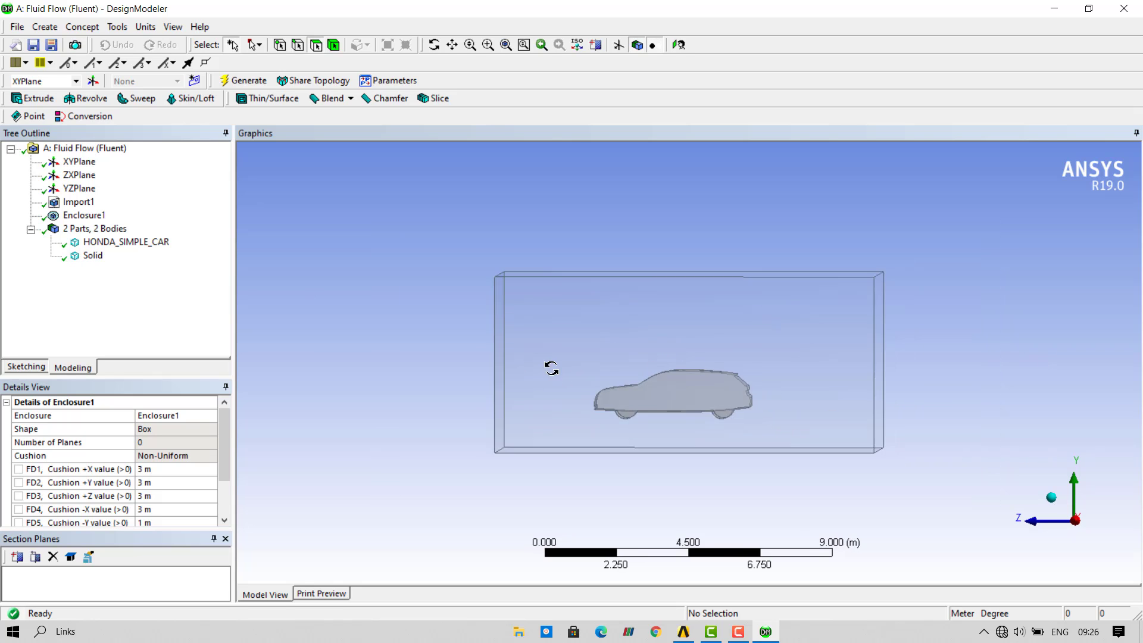
click(113, 242)
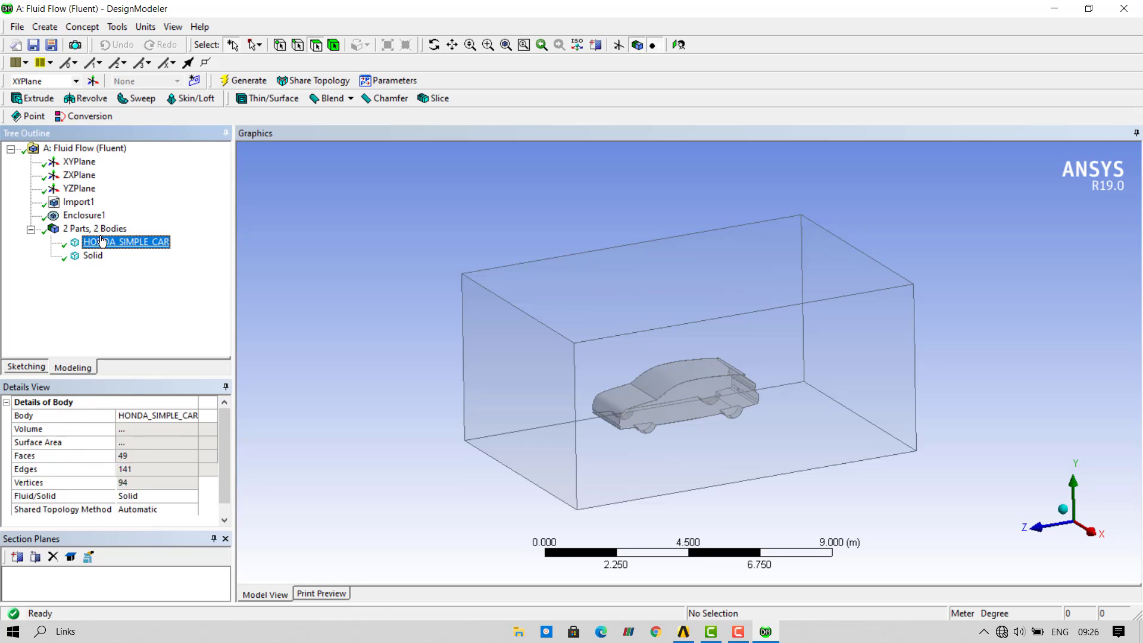
click(101, 256)
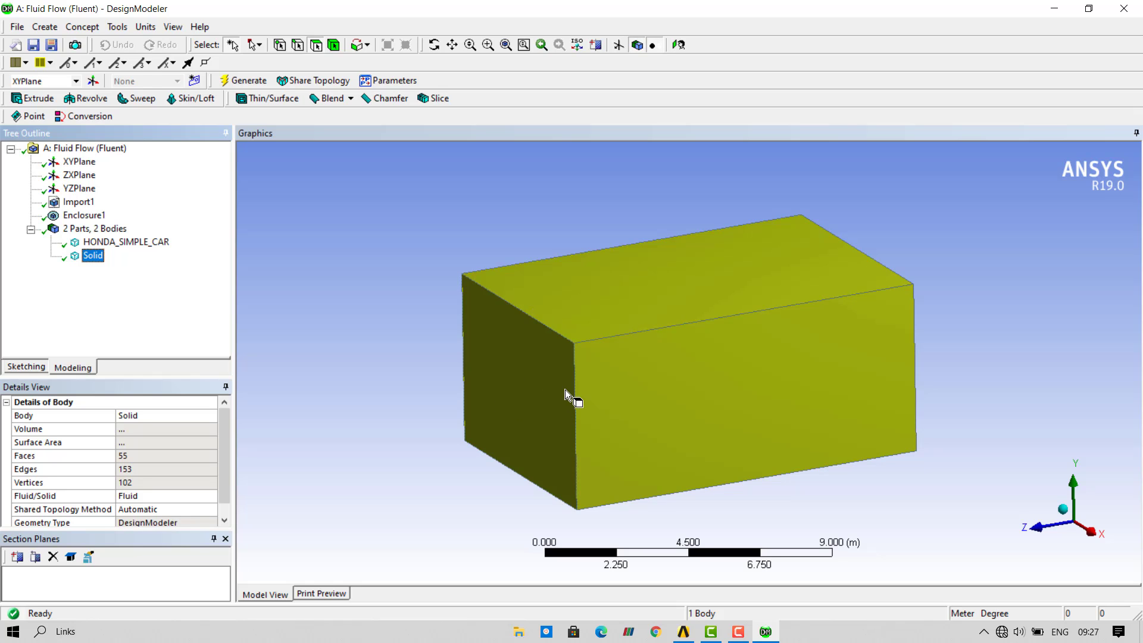
click(387, 318)
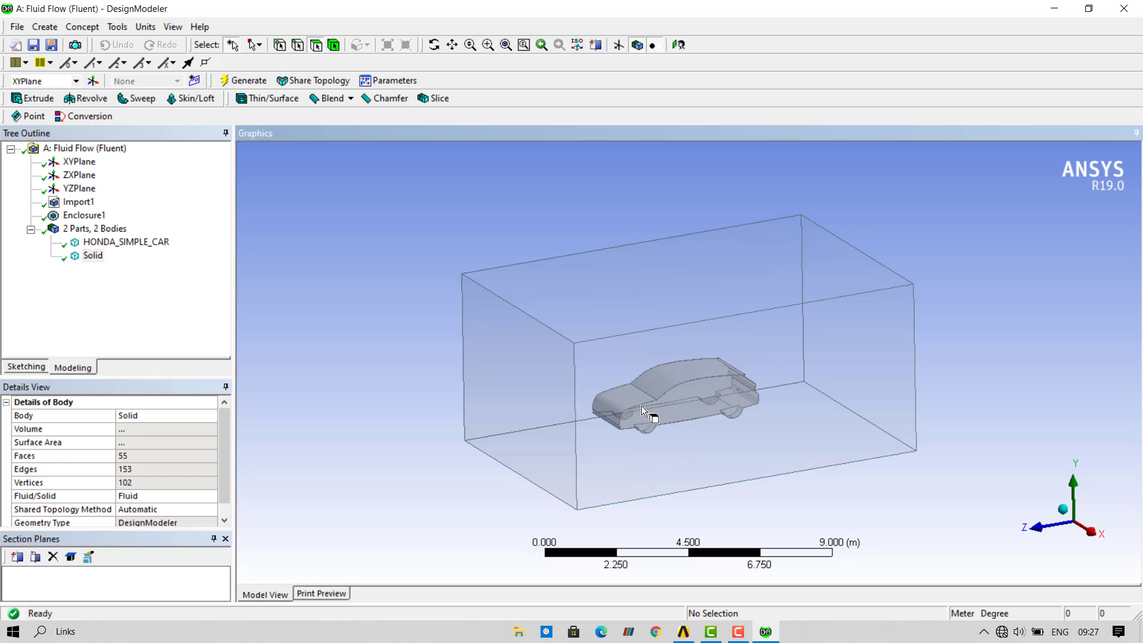
scroll(679, 441, up, 3)
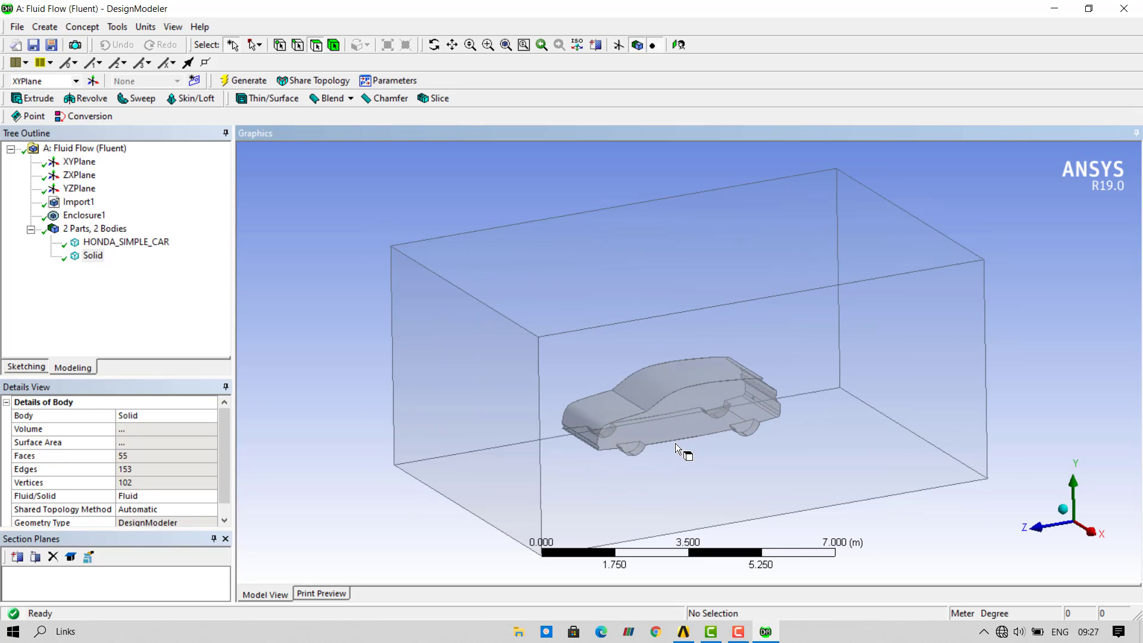
click(551, 370)
click(514, 356)
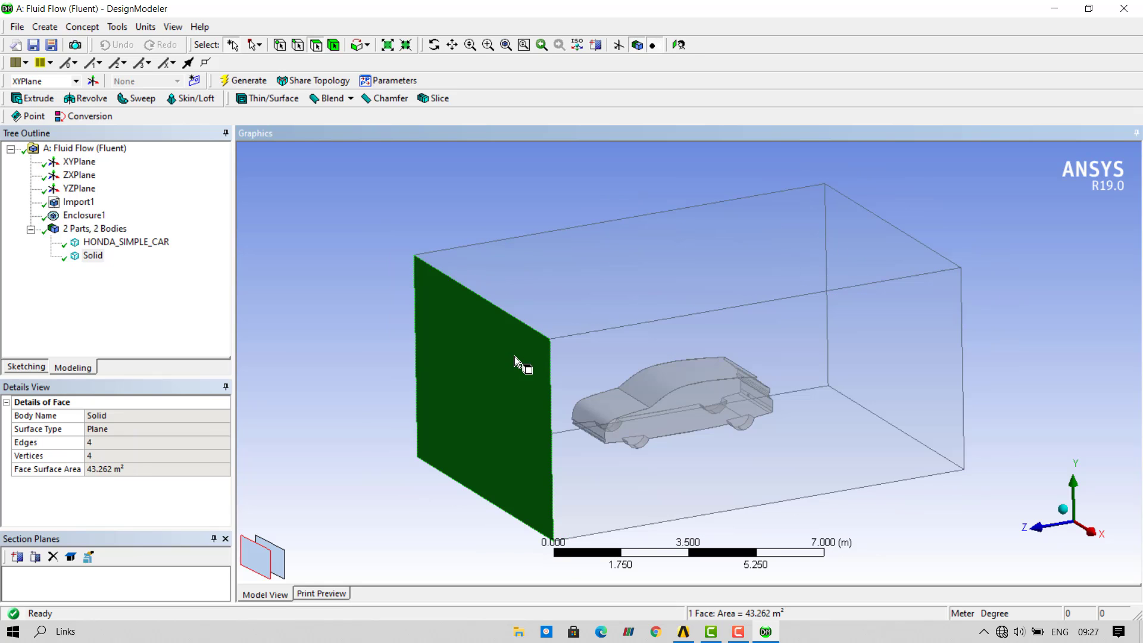
Step: Compare the Solid enclosure body with the HONDA_SIMPLE_CAR body by highlighting each in turn, and clear the selection
click(96, 260)
click(125, 242)
click(93, 256)
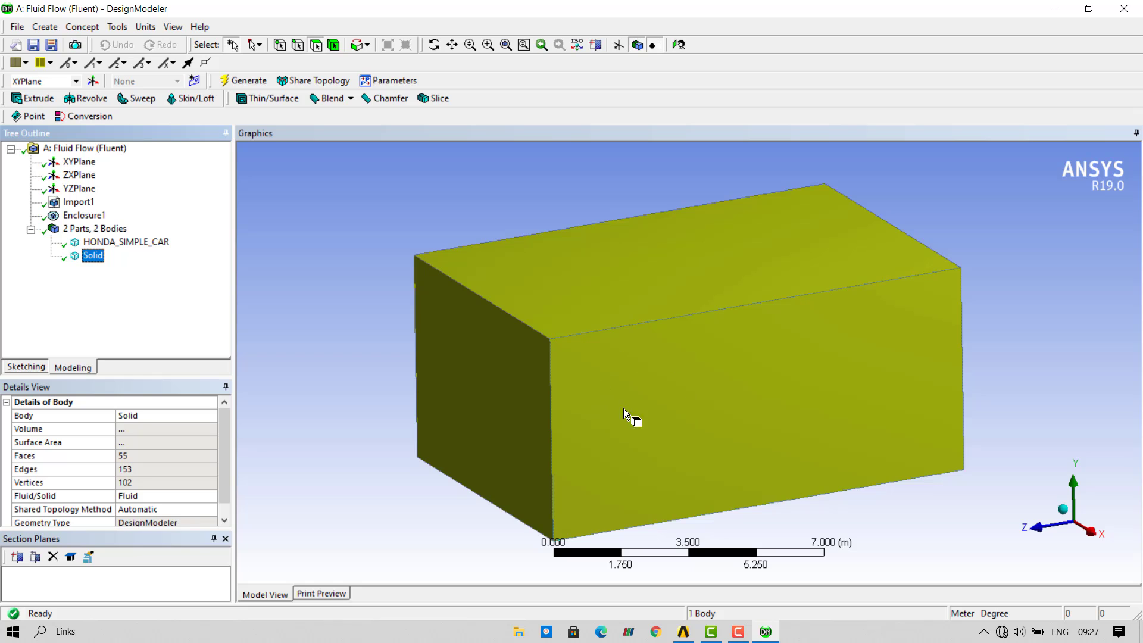
click(146, 242)
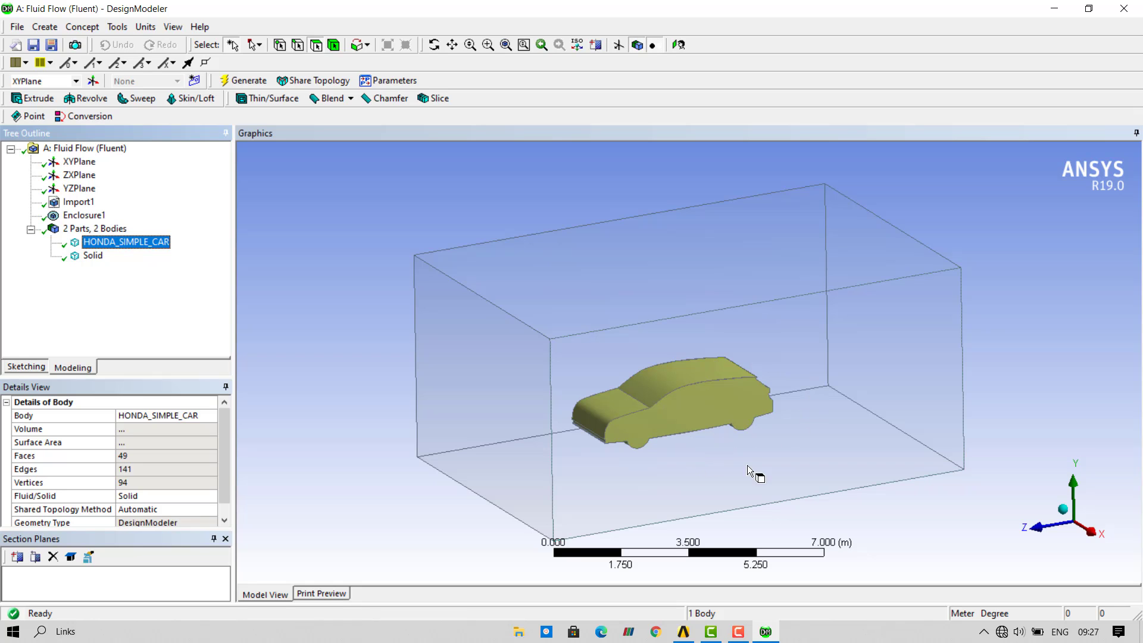
key(Down)
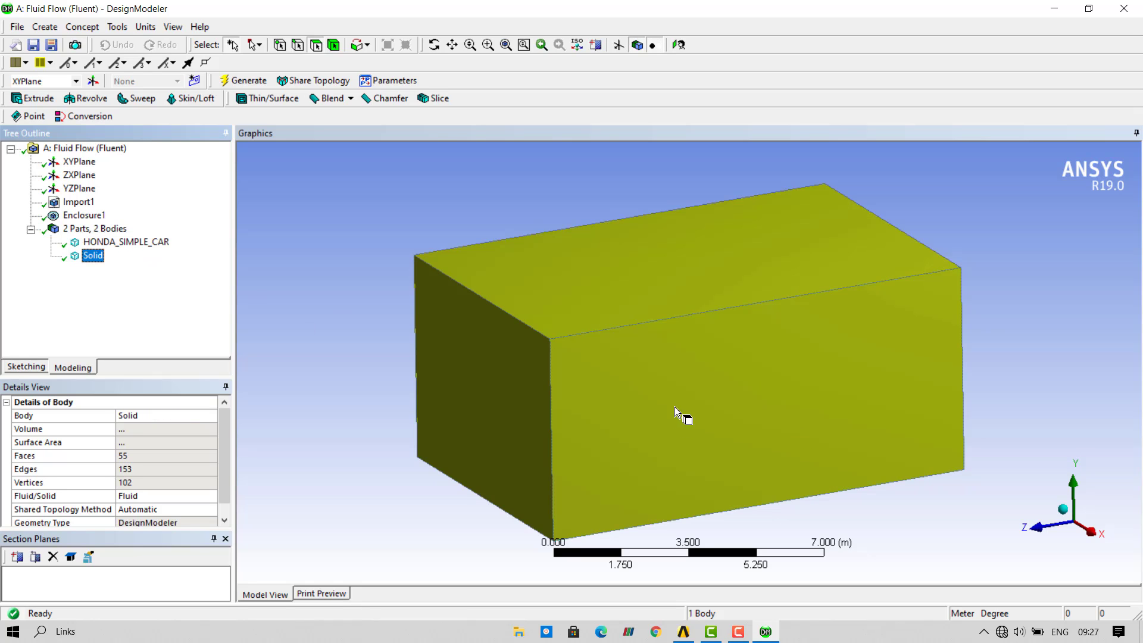
click(116, 241)
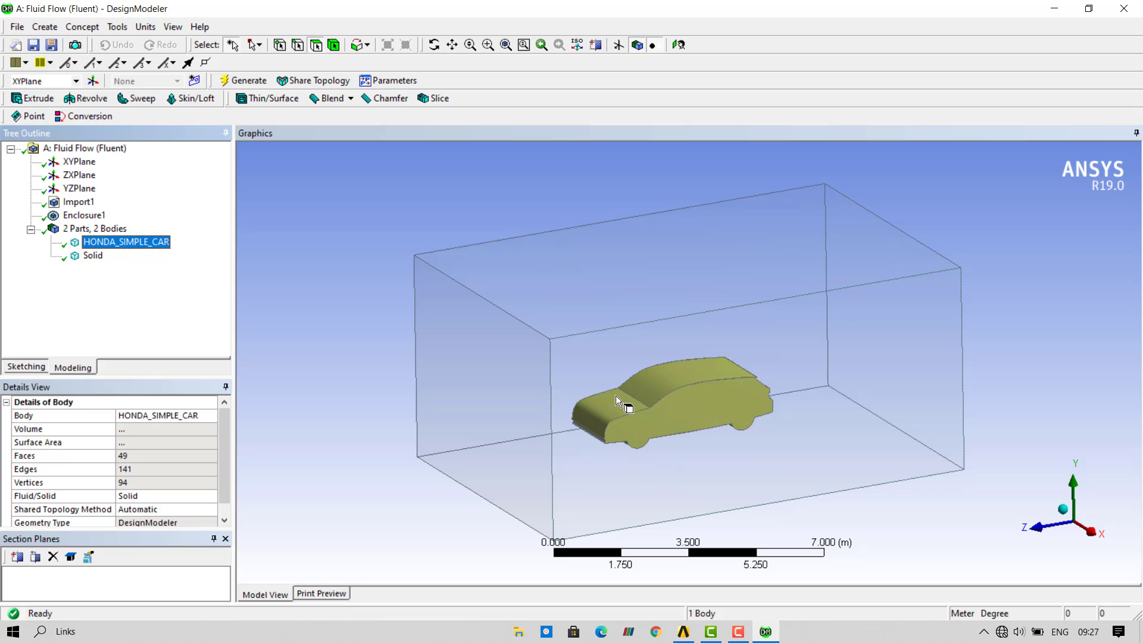
click(94, 257)
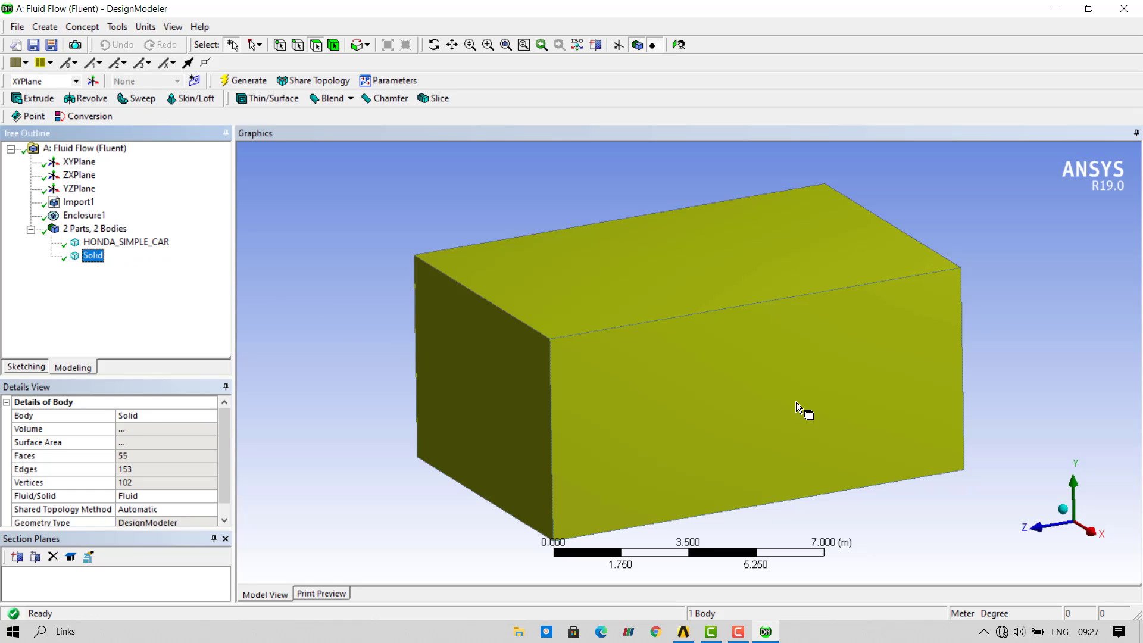
key(Up)
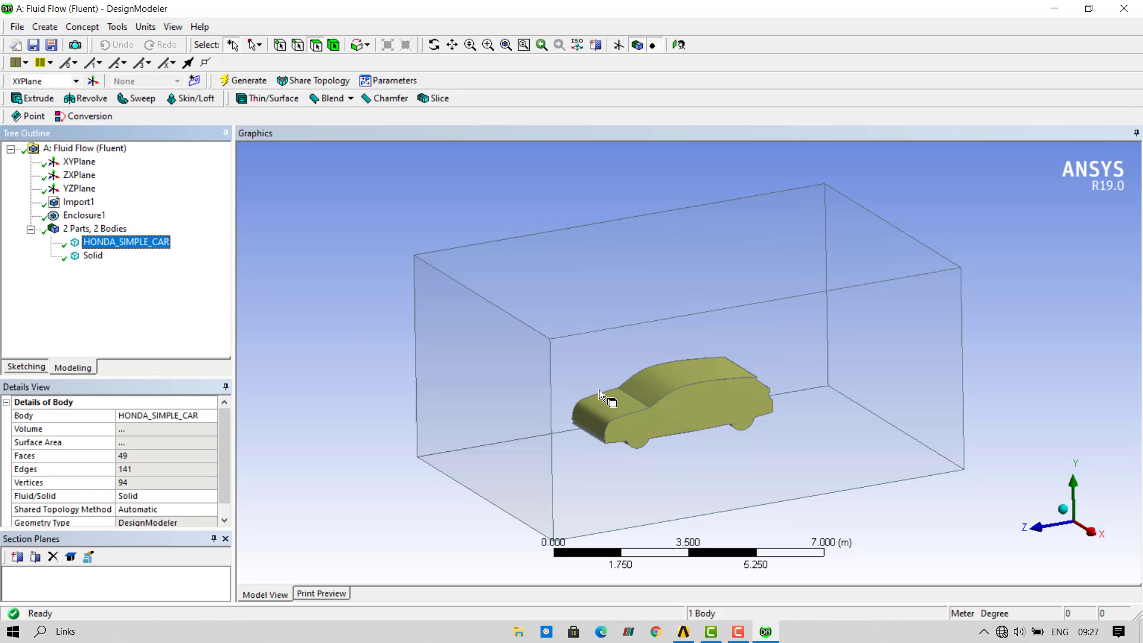
middle_drag(710, 411, 712, 370)
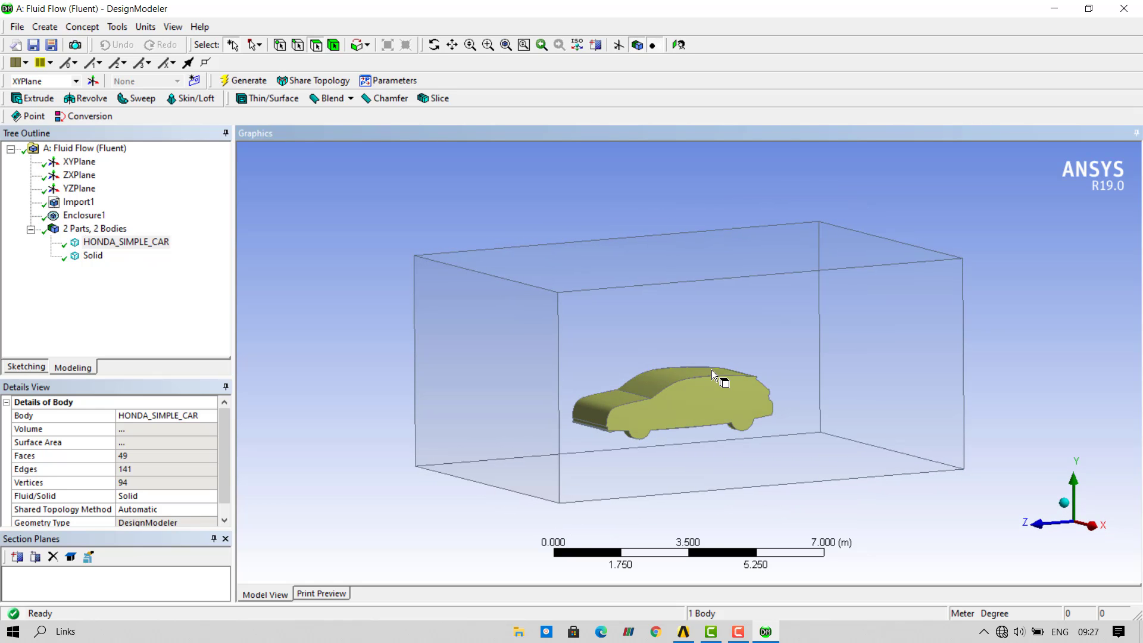
click(666, 330)
click(493, 308)
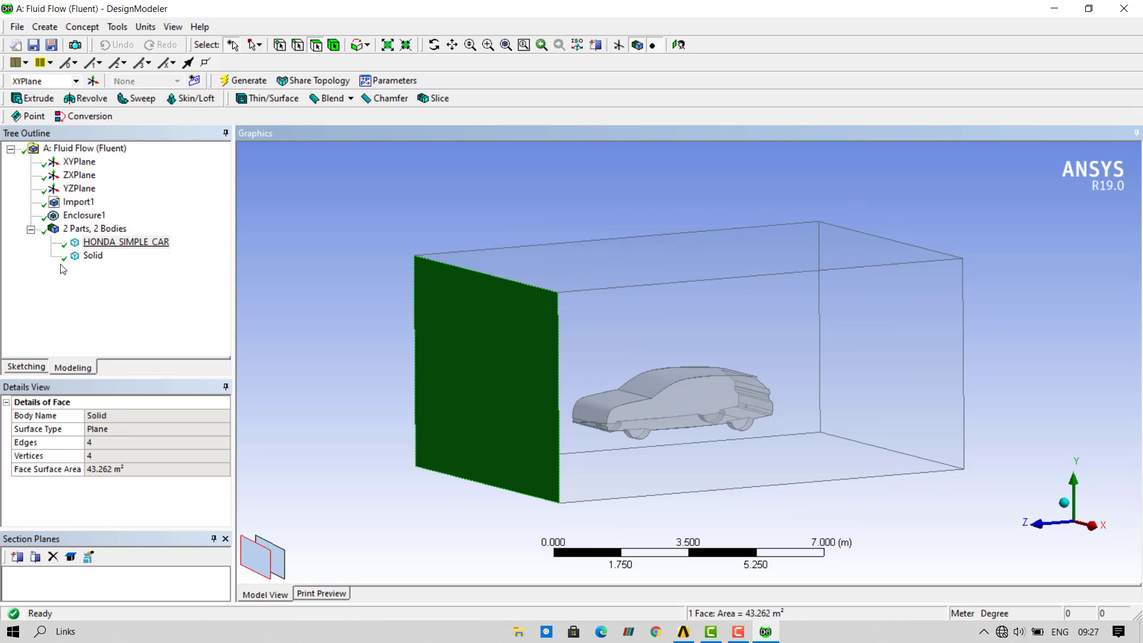
click(593, 227)
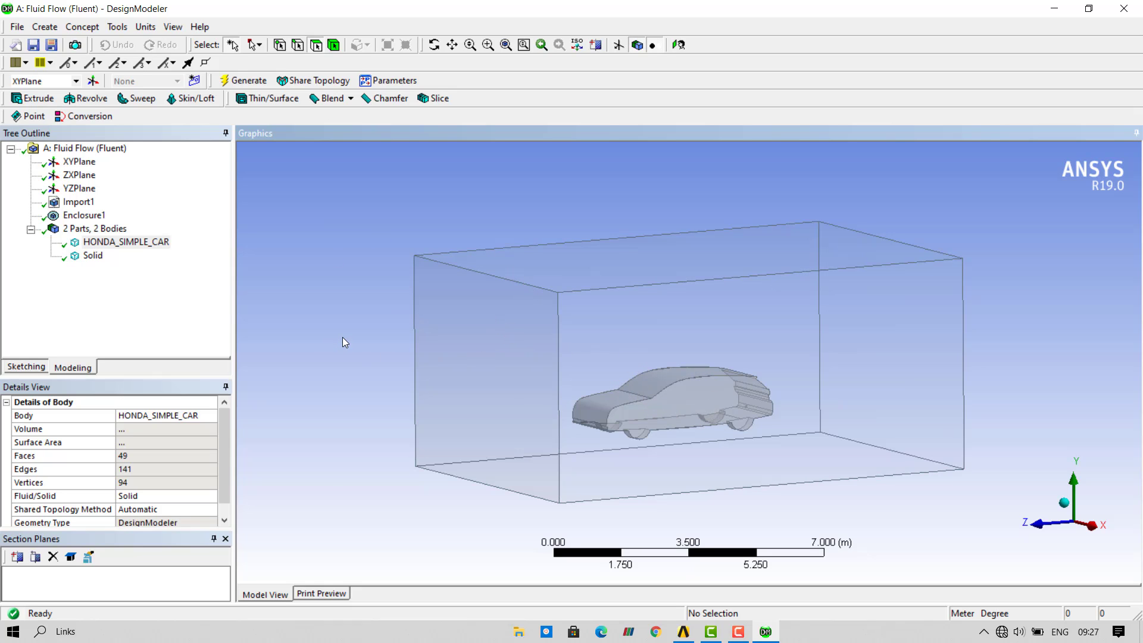
click(180, 305)
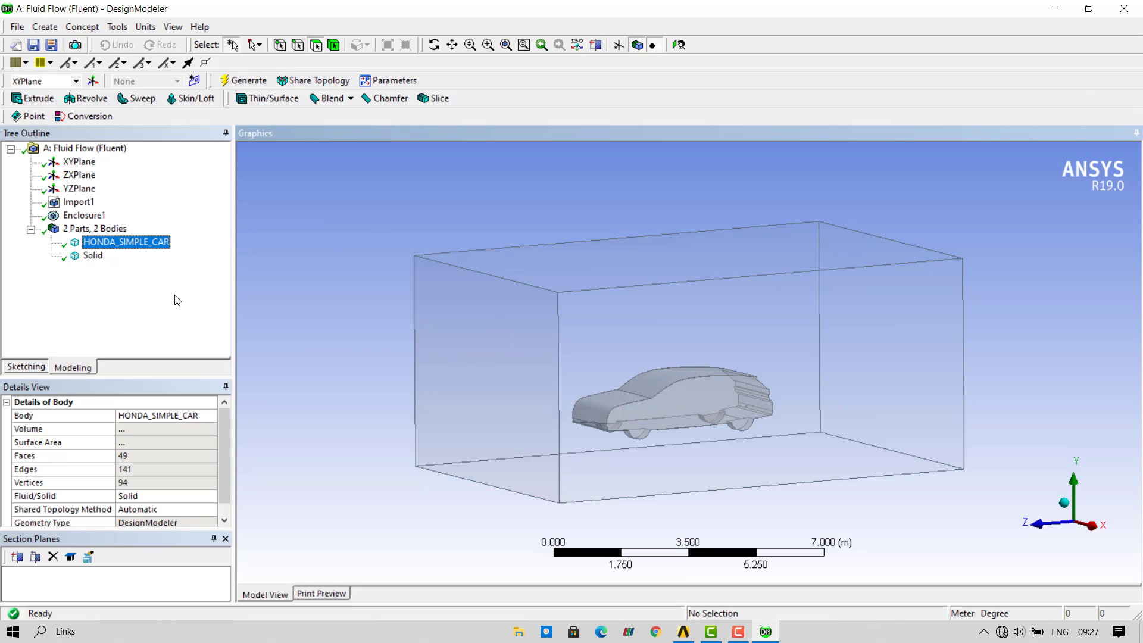
Step: Add a Boolean feature and set its operation to Subtract
click(44, 26)
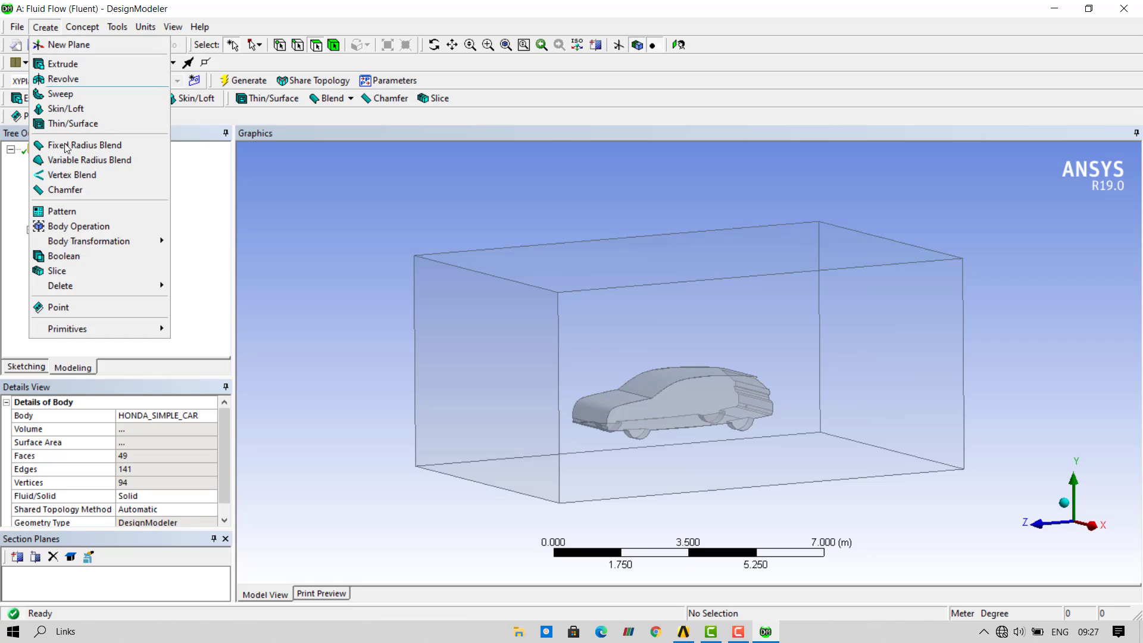
click(79, 254)
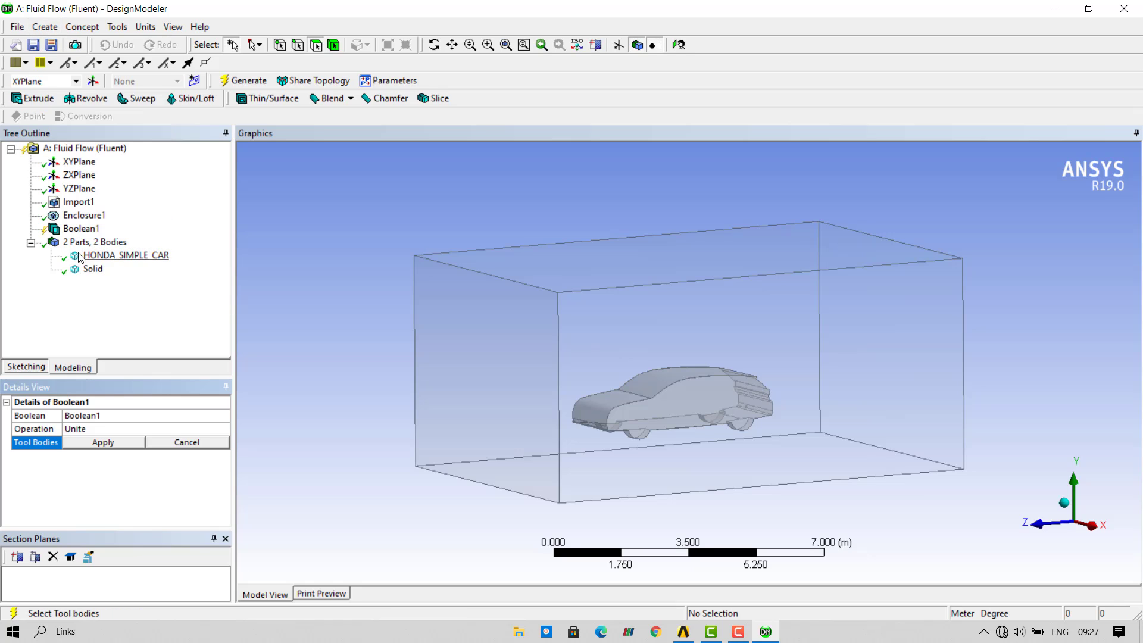
click(94, 430)
click(222, 429)
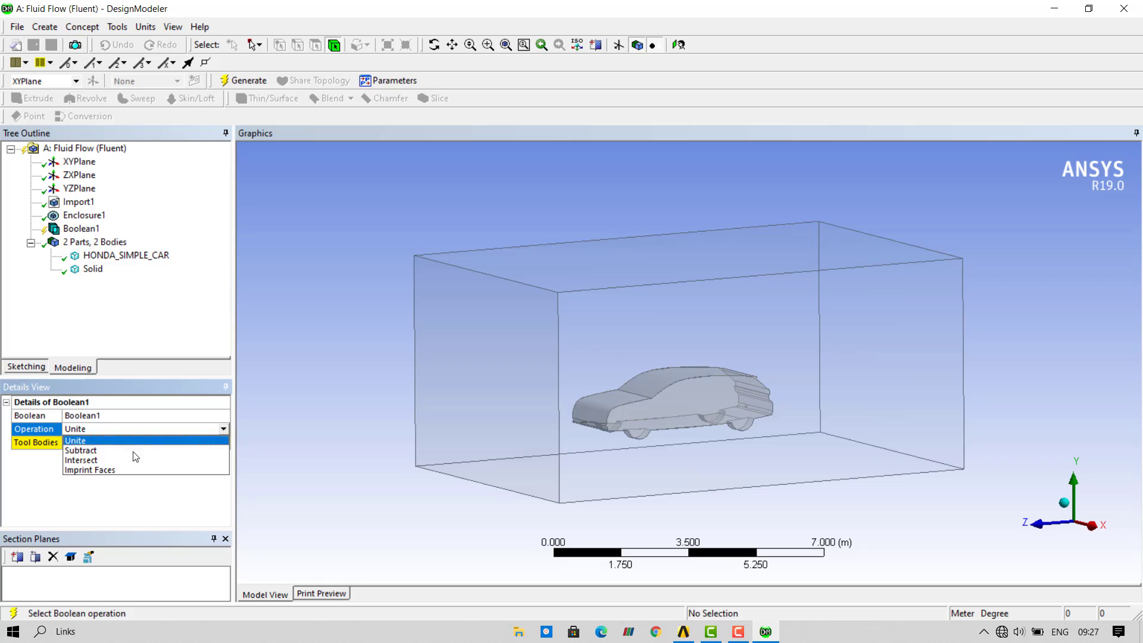
click(104, 451)
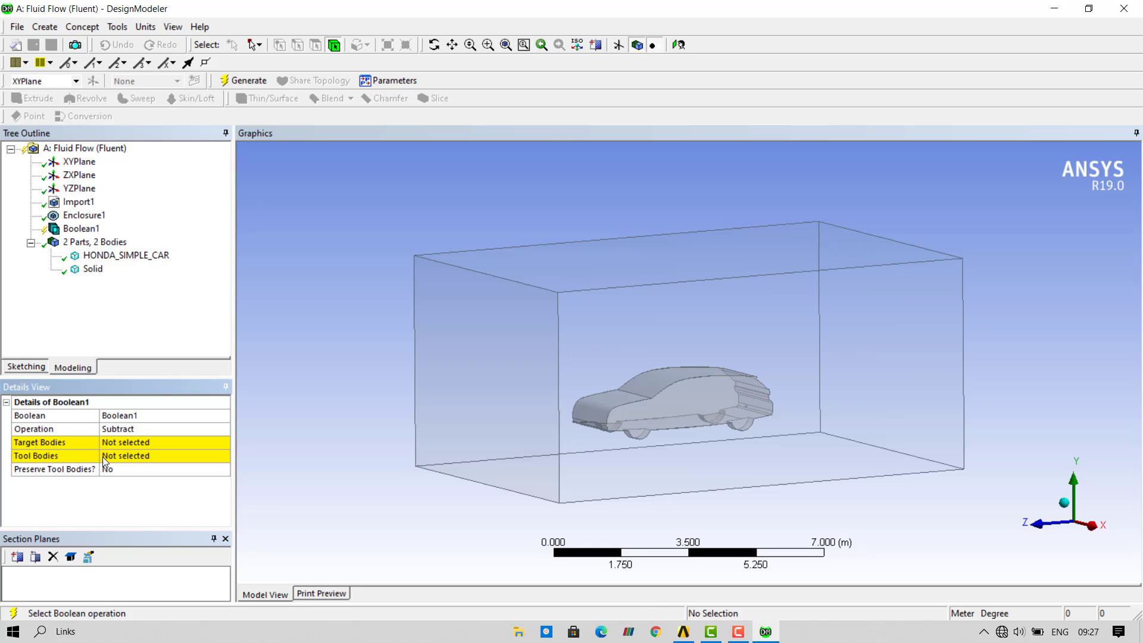
Step: Assign the Solid enclosure as the Boolean's target body and HONDA_SIMPLE_CAR as its tool body
click(126, 442)
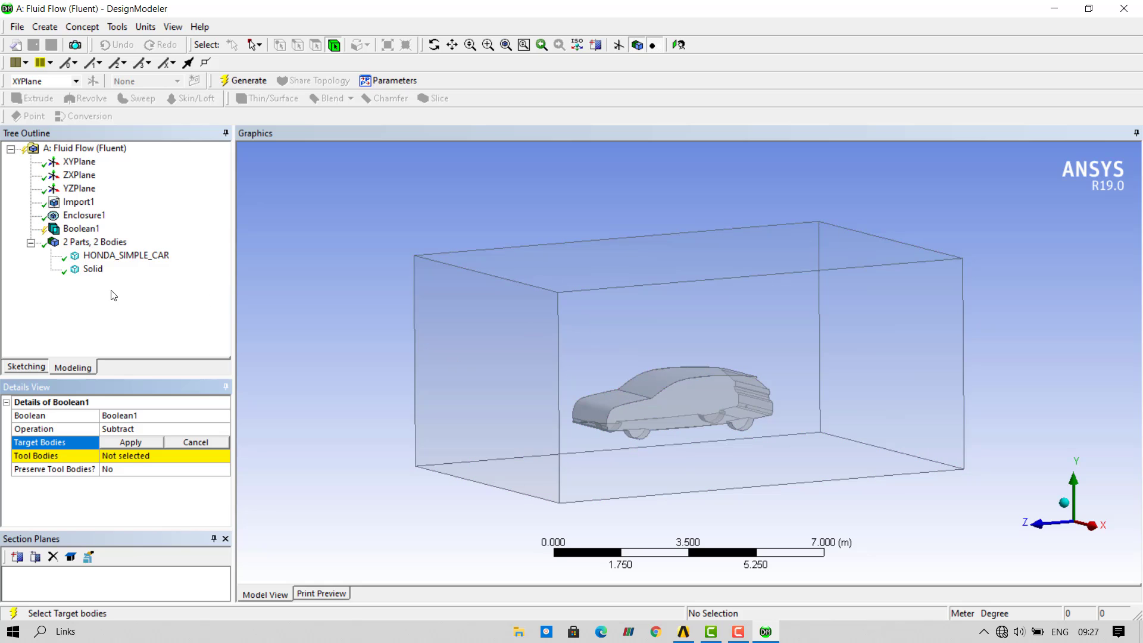
click(93, 270)
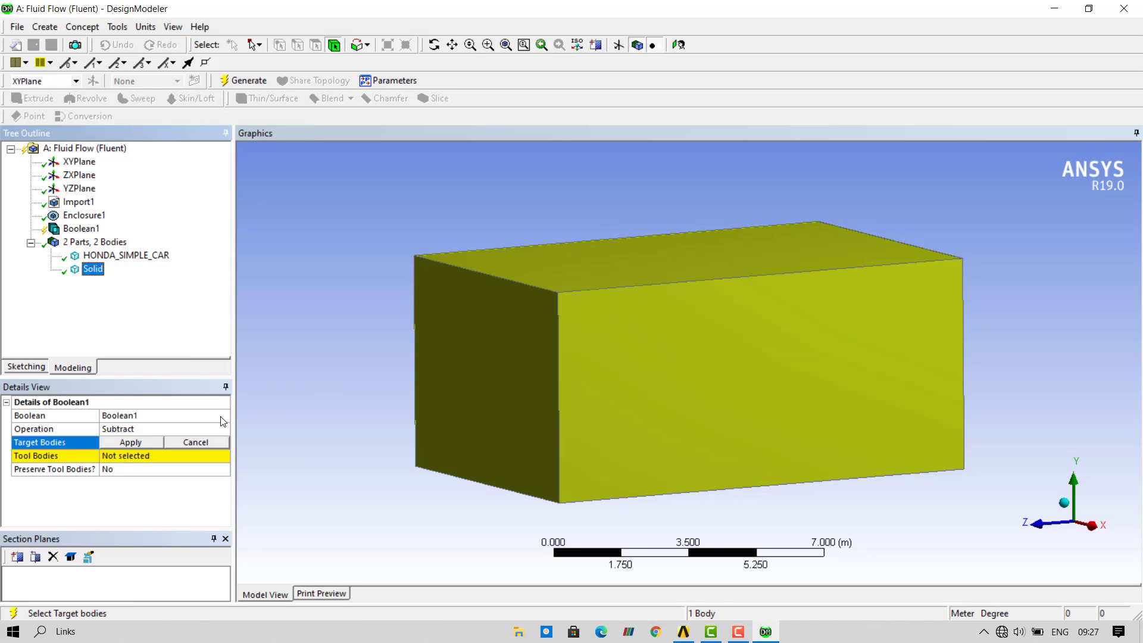
click(125, 442)
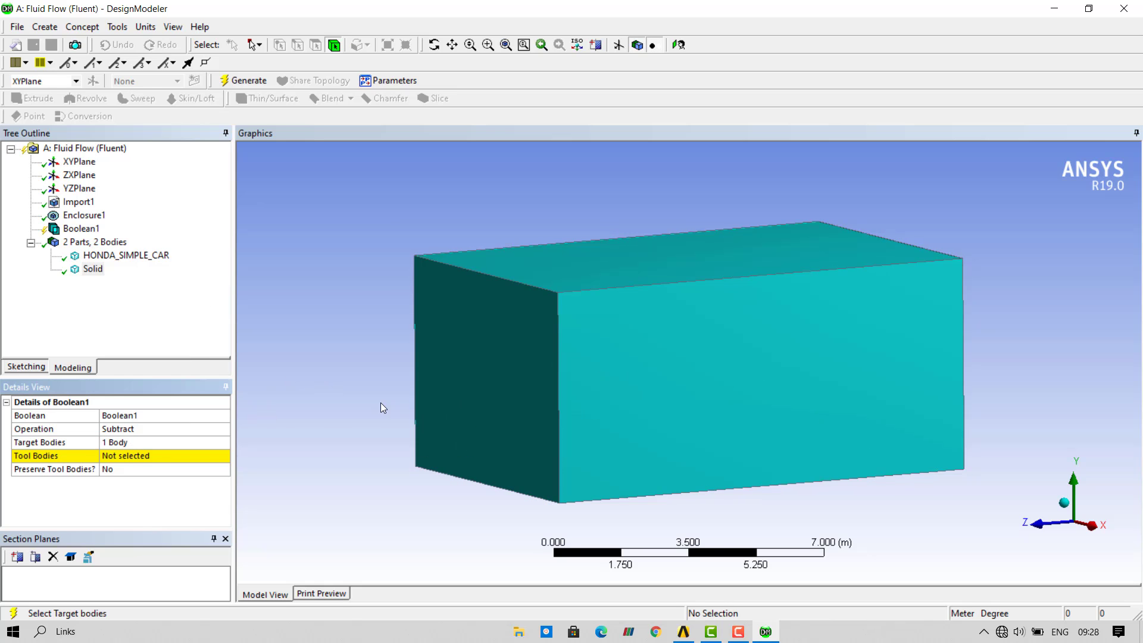
click(134, 456)
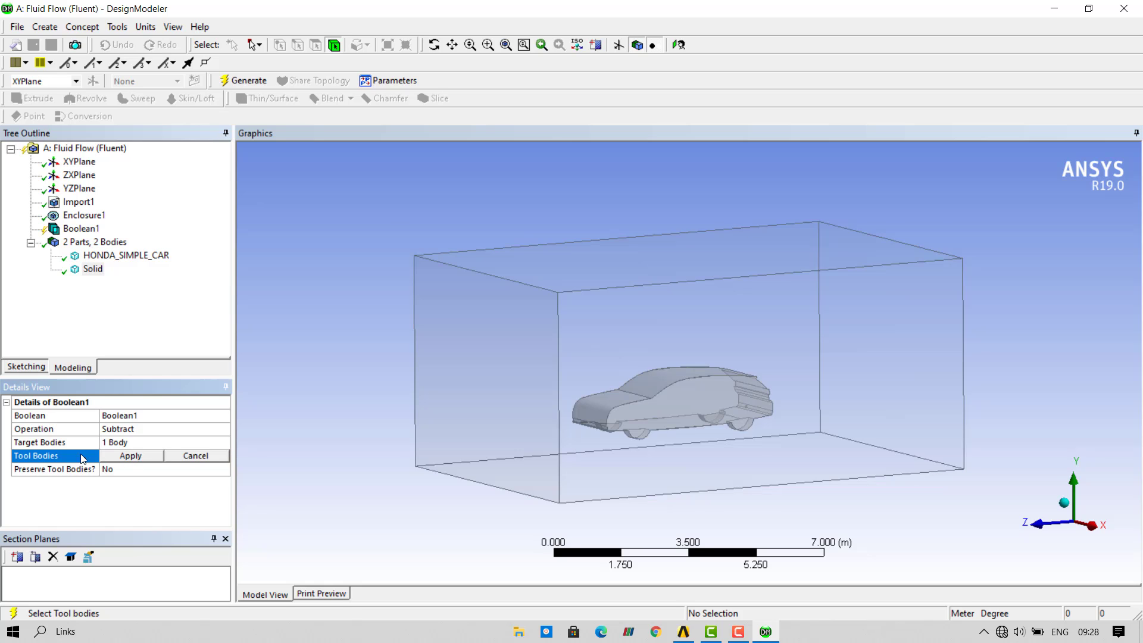
click(100, 257)
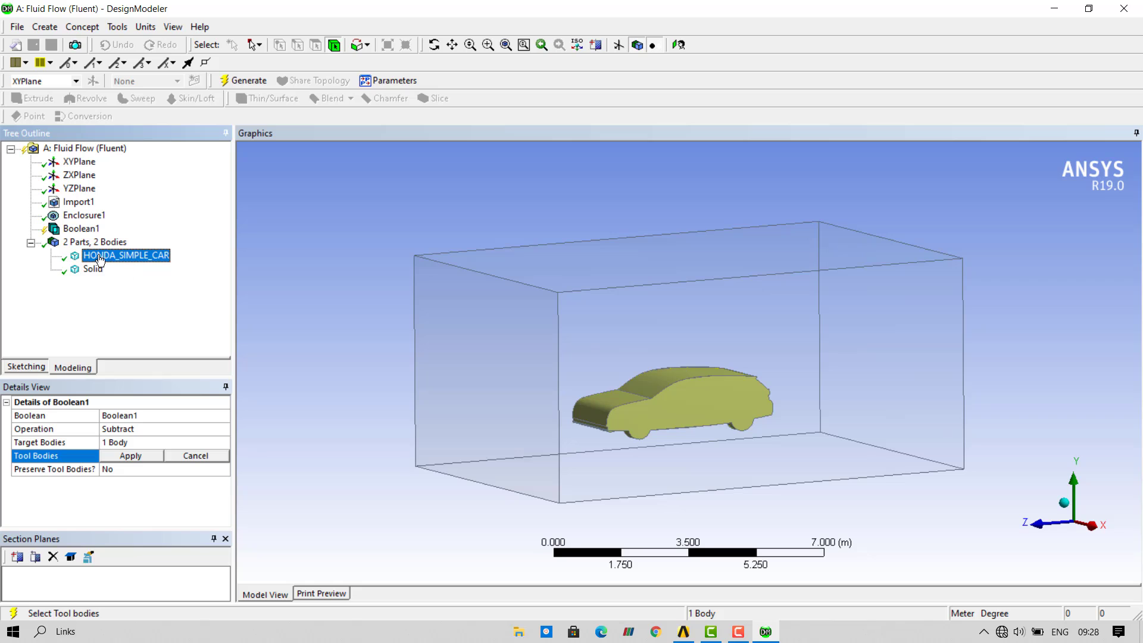
click(131, 456)
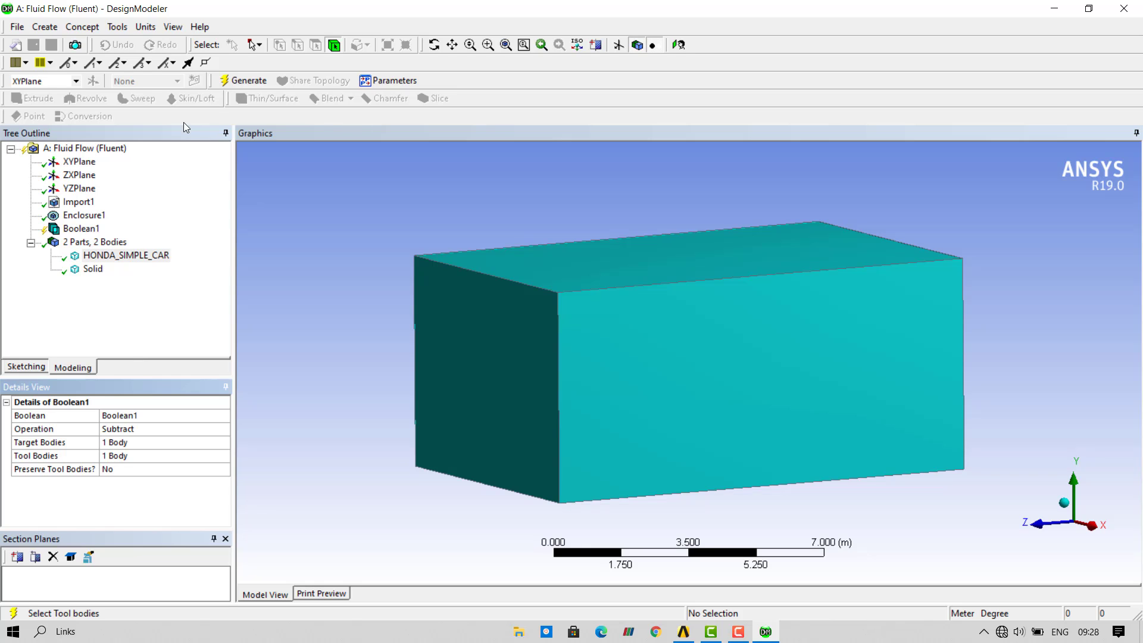
Step: Generate the Boolean subtraction and bring up the details of the remaining Solid body
click(81, 229)
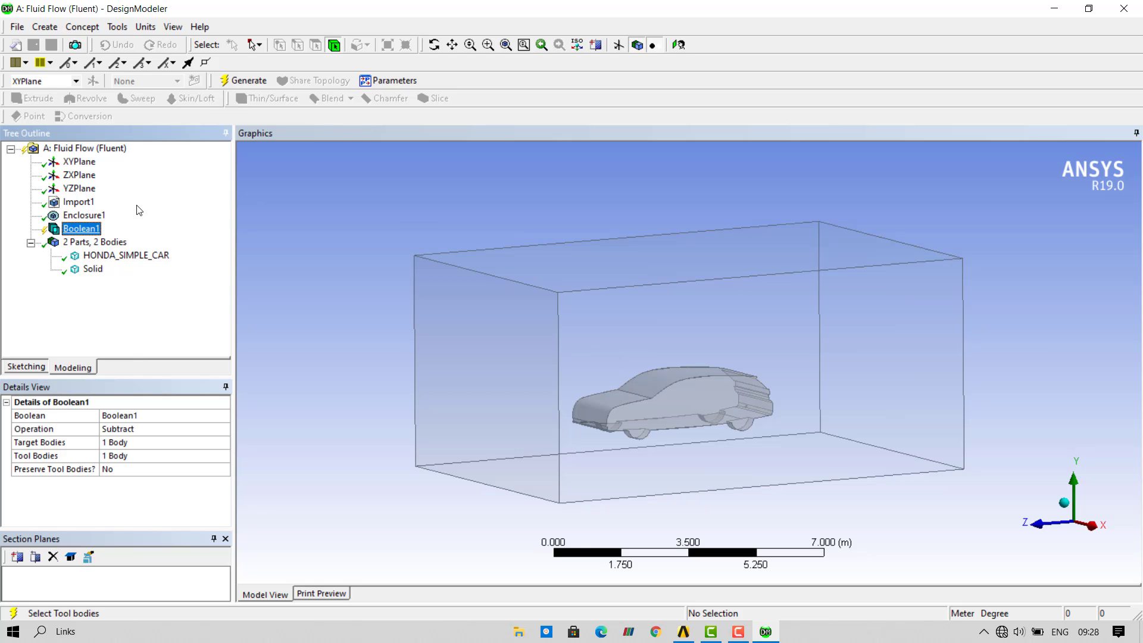
click(241, 81)
click(93, 256)
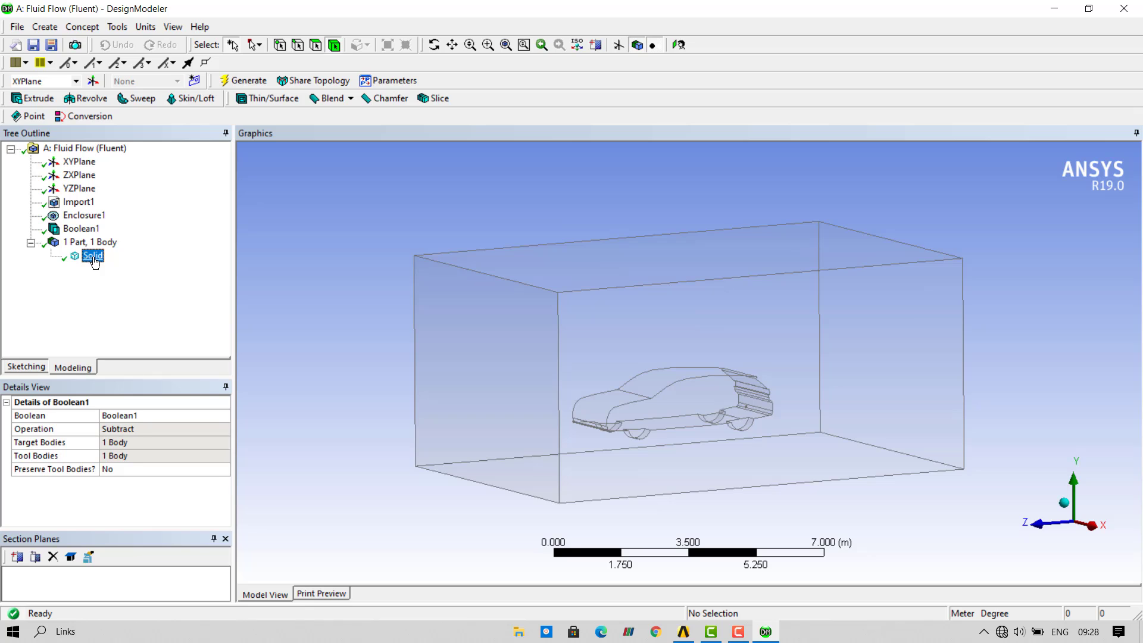
click(383, 312)
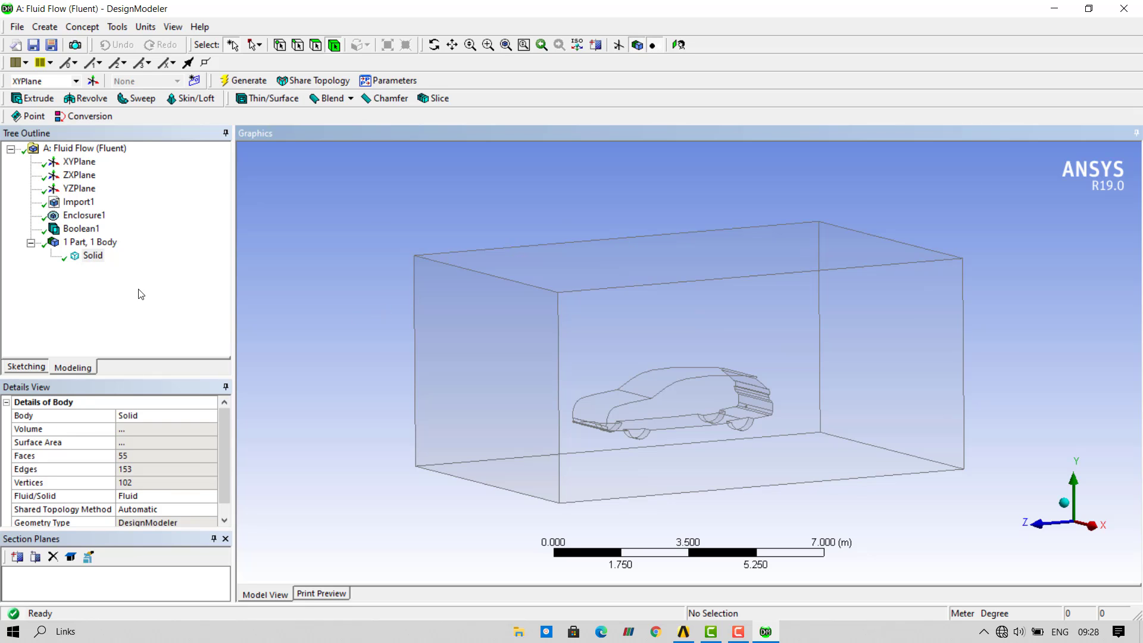
Step: Examine the Solid body left by the subtraction, checking its Fluid/Solid property and the car outline inside the box
click(94, 256)
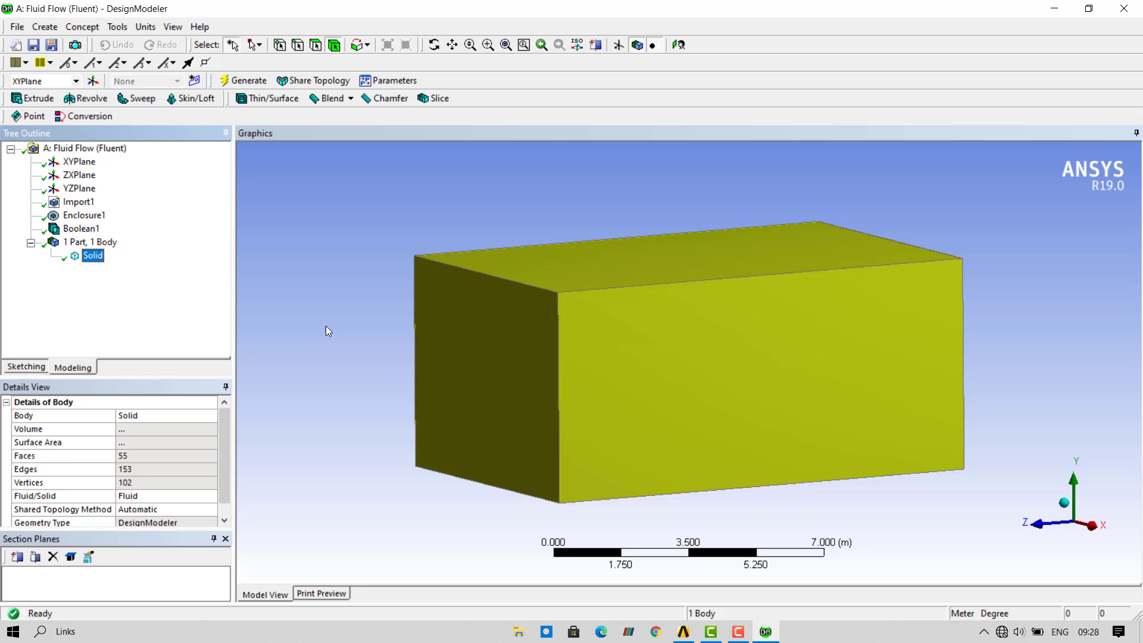
click(391, 243)
click(91, 256)
click(155, 497)
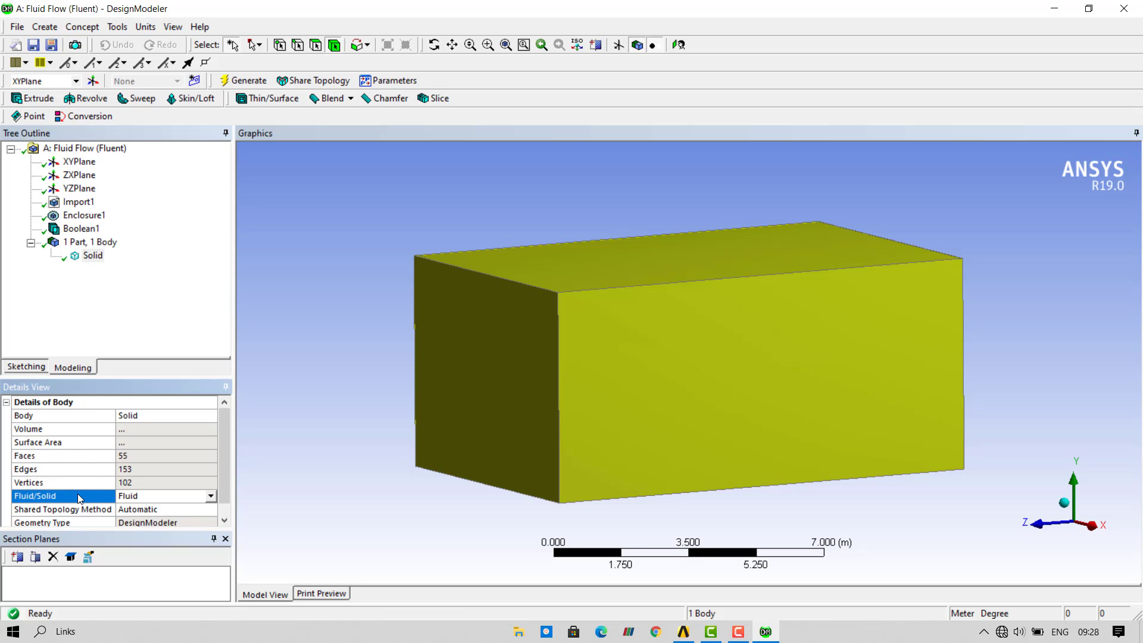
click(93, 256)
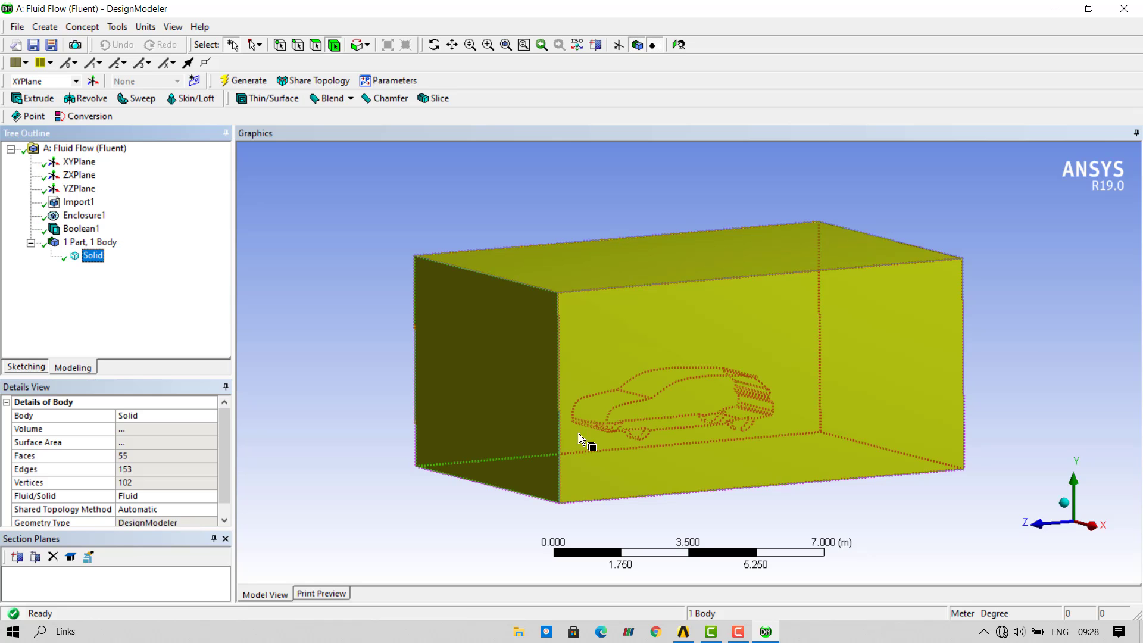
click(334, 398)
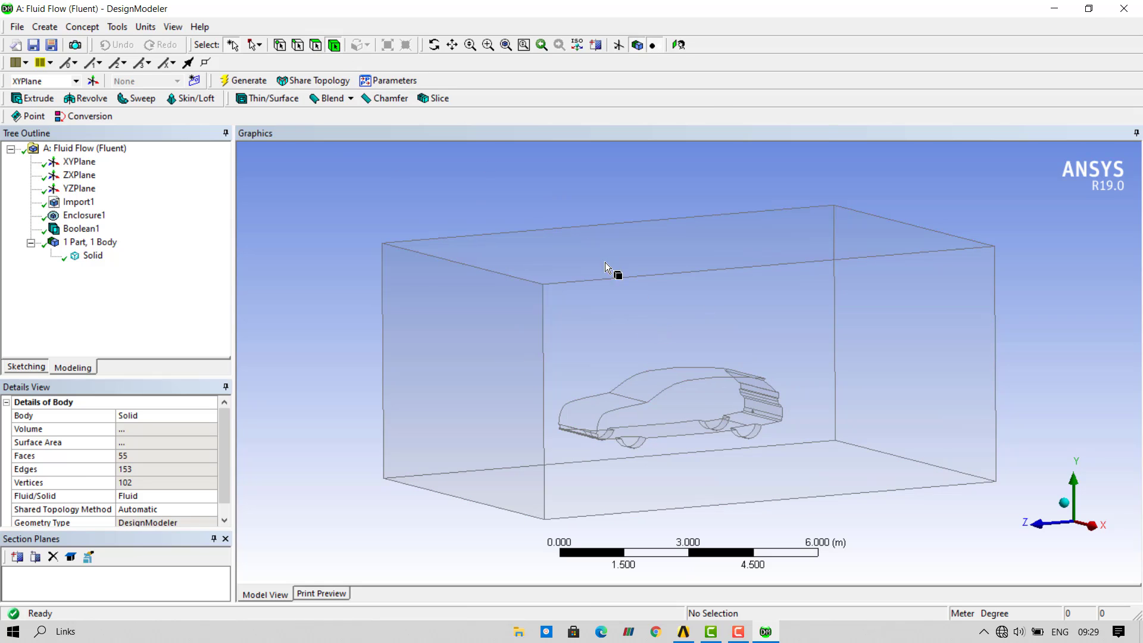
click(643, 344)
click(309, 285)
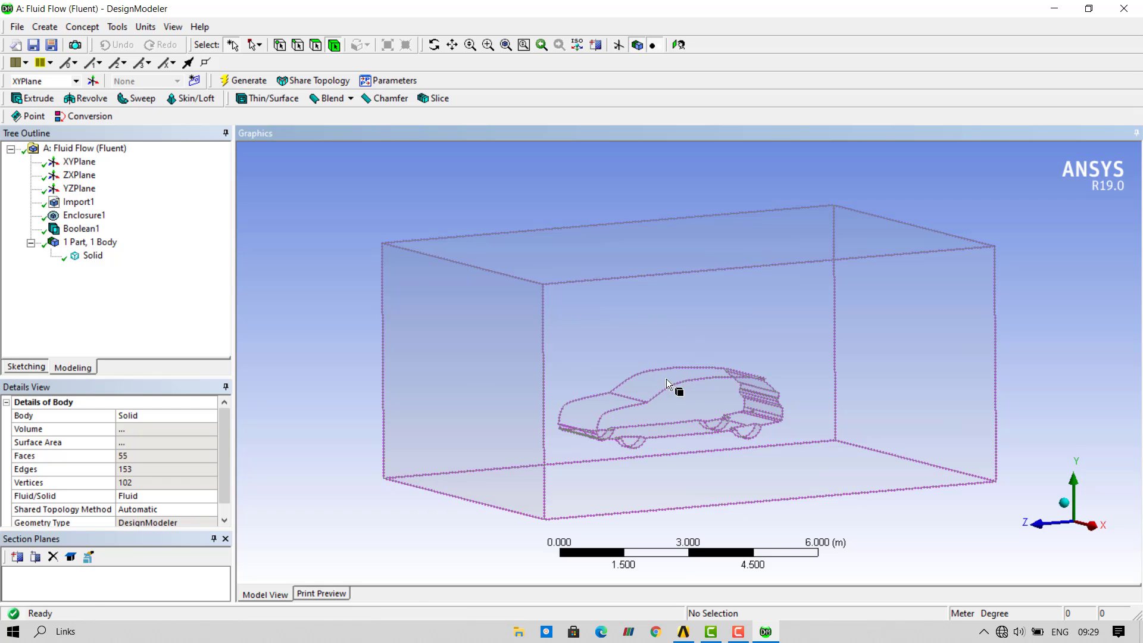
Step: Create a vertical section plane through the middle of the enclosure and car, drawn in the view along the Z axis
click(1043, 528)
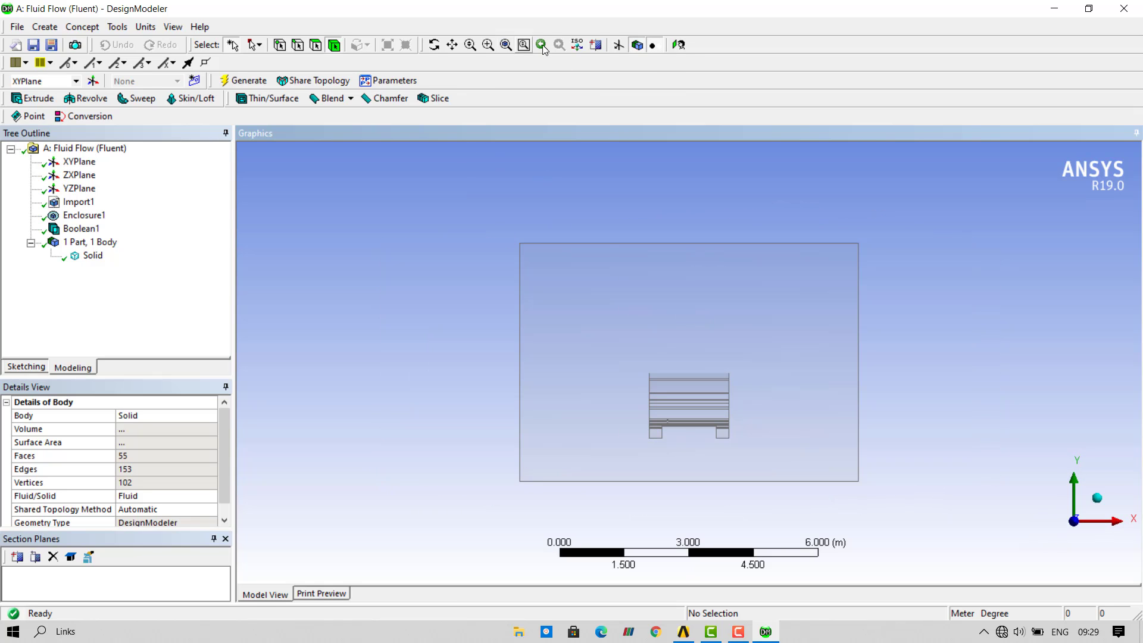
click(596, 45)
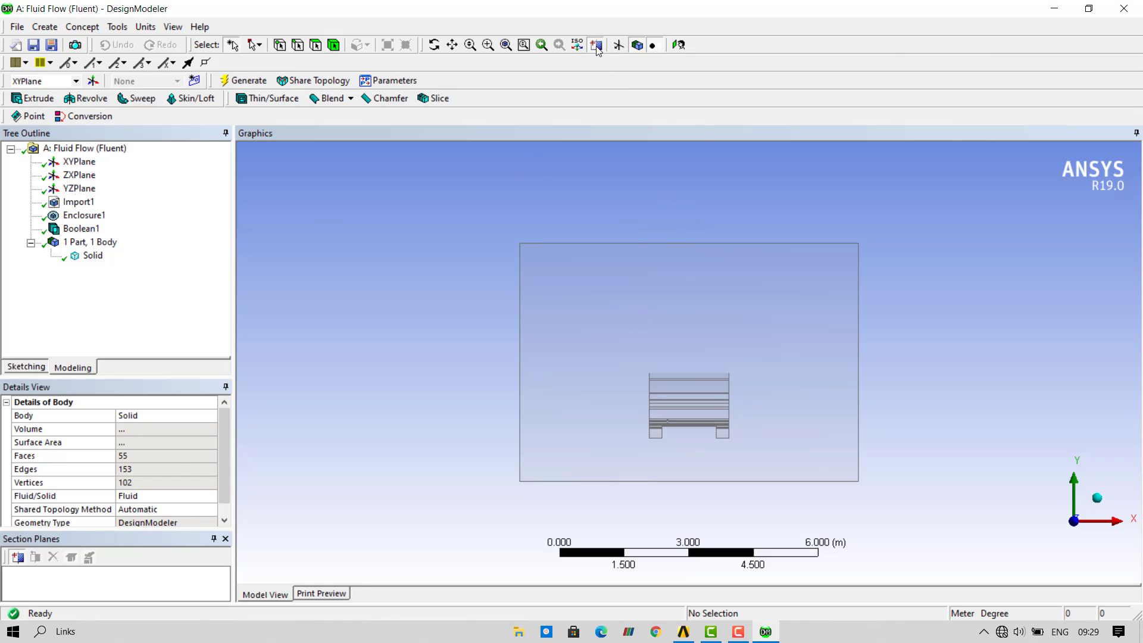
drag(685, 220, 685, 511)
middle_drag(685, 511, 631, 459)
Step: Inspect the sectioned Solid body with and without highlighting, checking the car-shaped cavity inside the enclosure
click(93, 255)
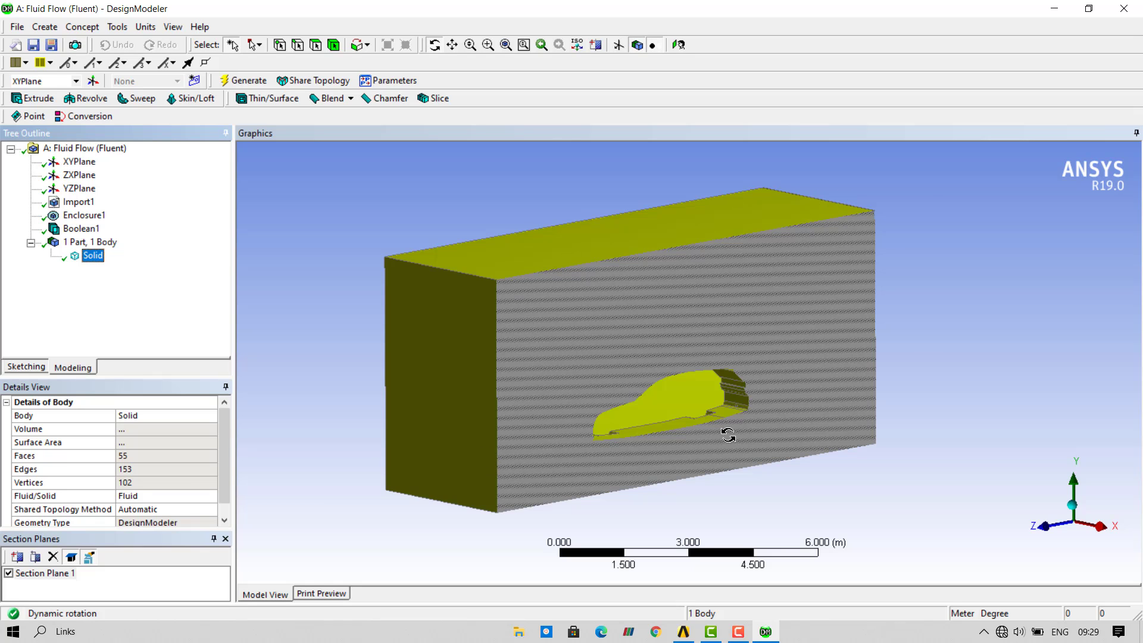
scroll(714, 453, up, 2)
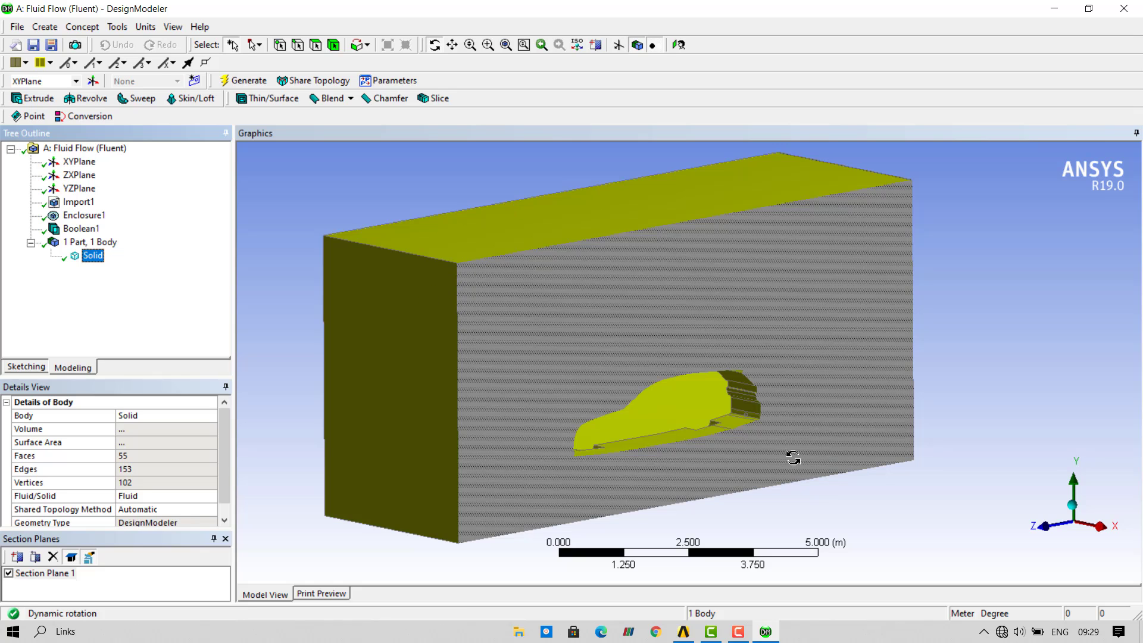
right_click(92, 256)
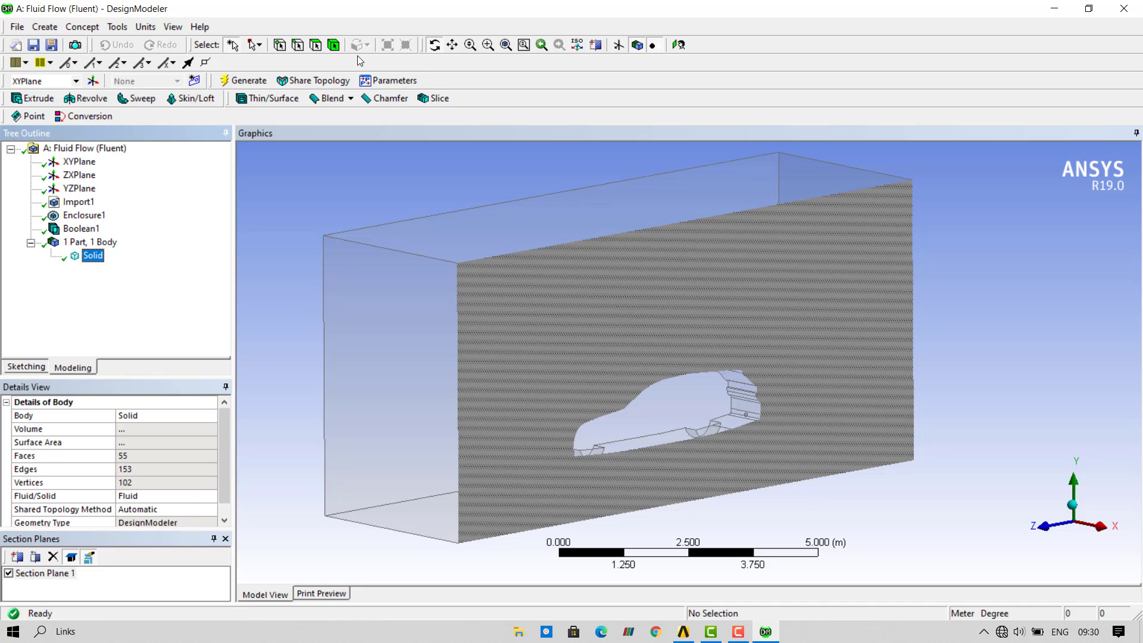
click(667, 410)
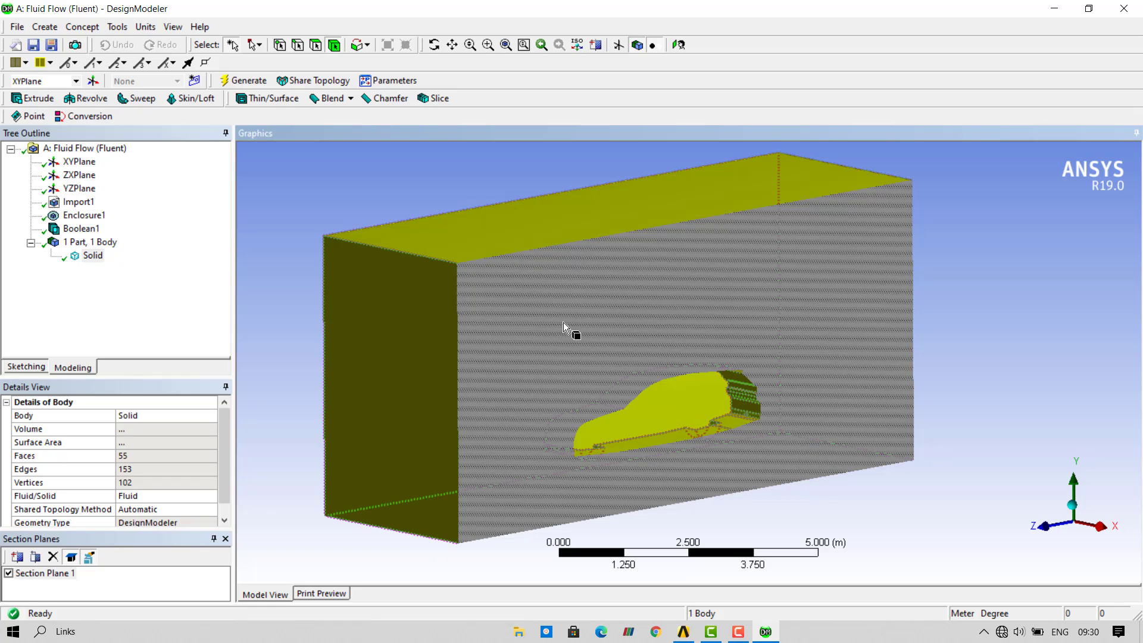
click(288, 211)
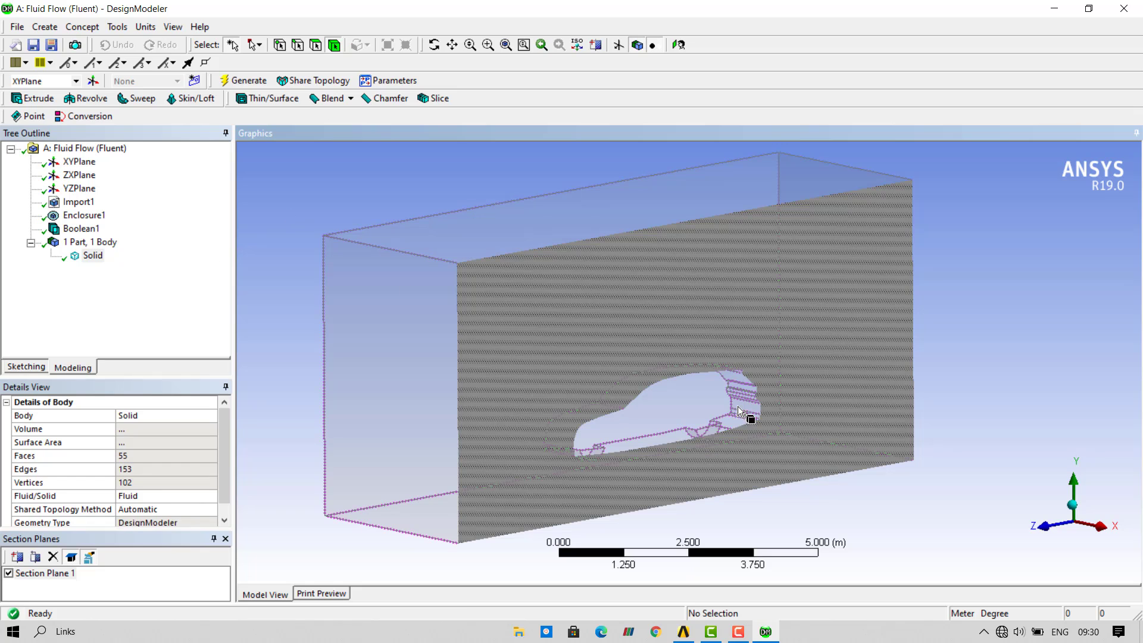
Step: Turn off Section Plane 1 and check the complete enclosure body by highlighting it, then clear the selection
click(15, 575)
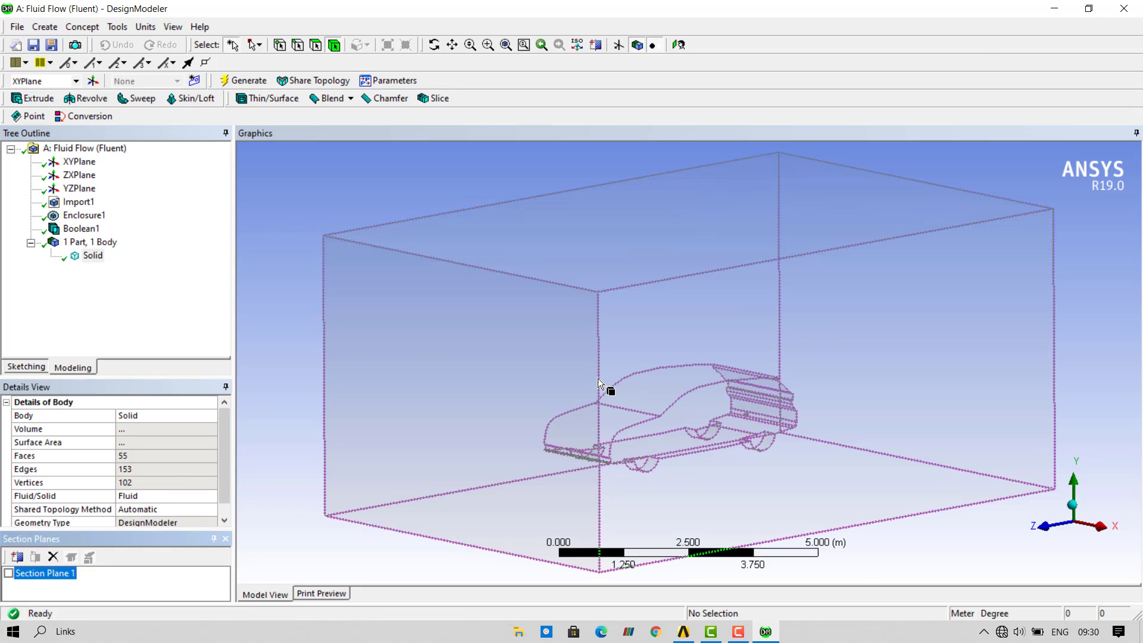
scroll(601, 390, down, 2)
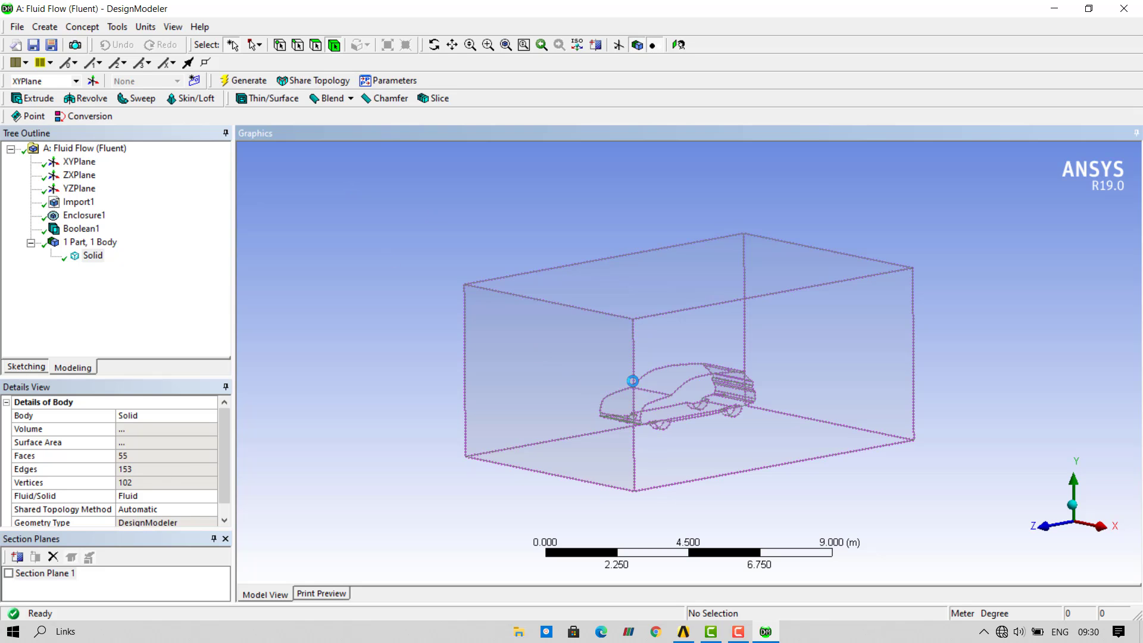
click(679, 434)
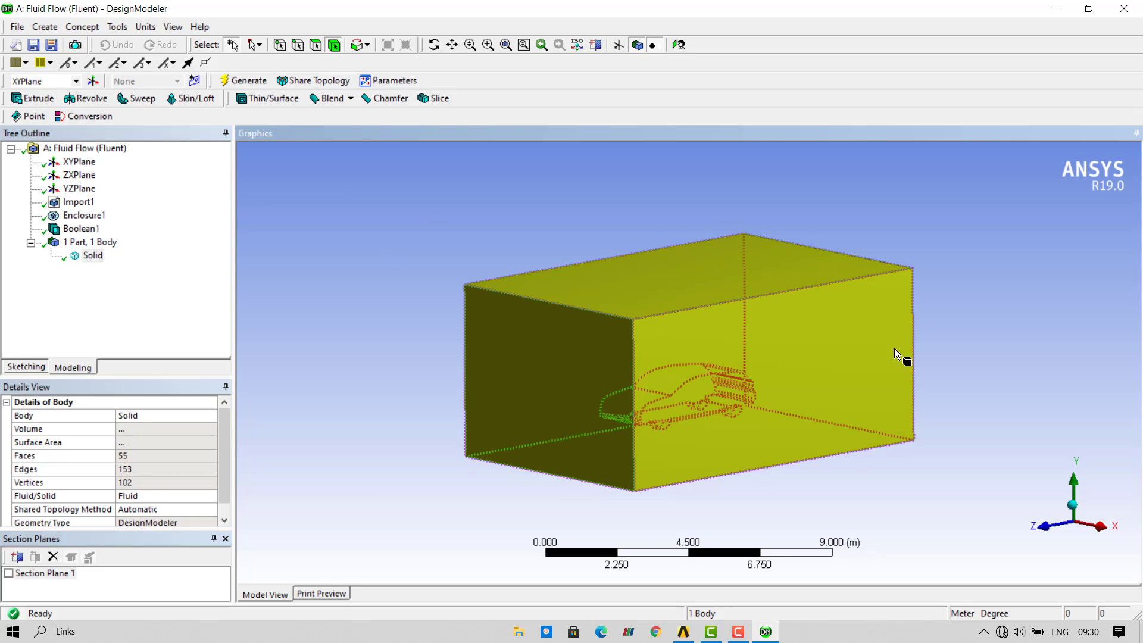
click(976, 329)
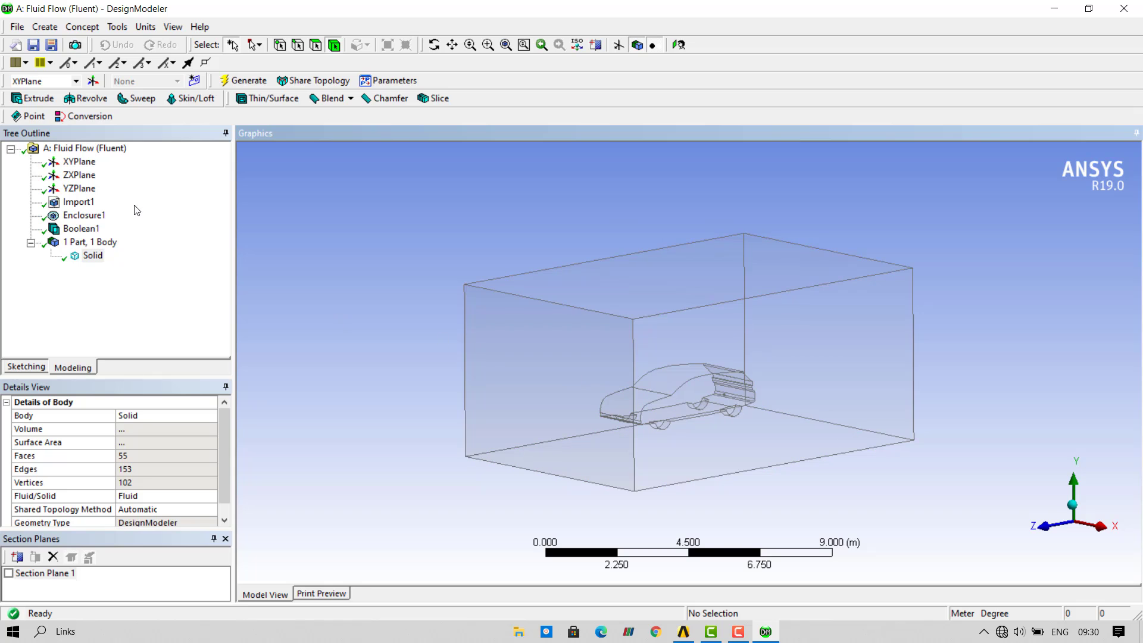
Step: Display the YZPlane and examine from several angles how it lies relative to the car and the enclosure
click(79, 189)
scroll(668, 409, up, 3)
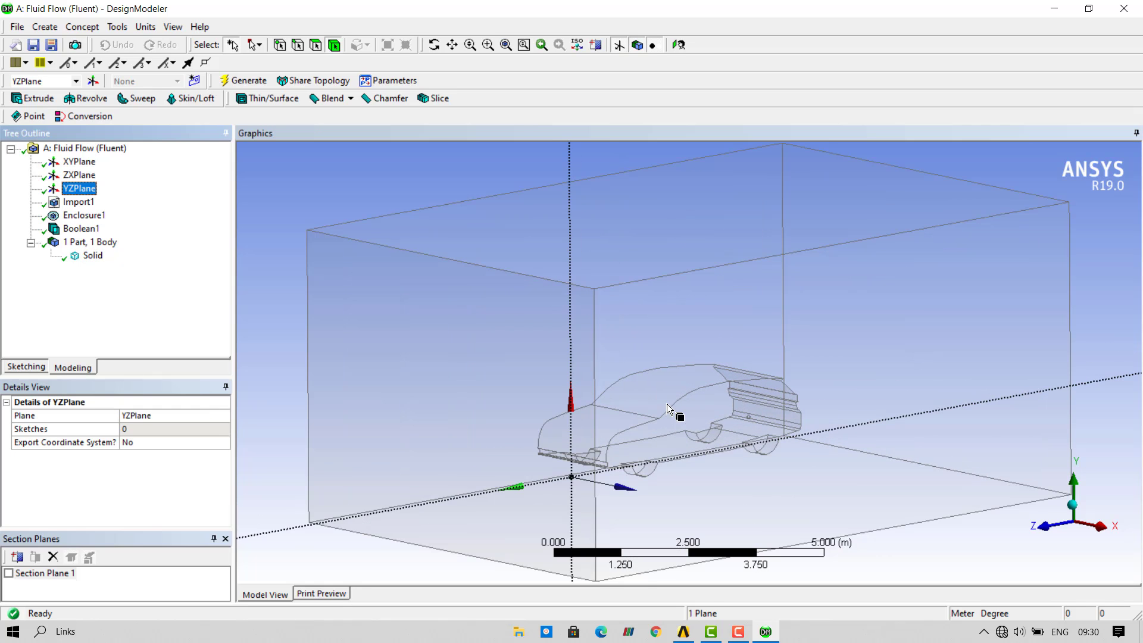
scroll(668, 409, down, 2)
middle_drag(732, 378, 711, 401)
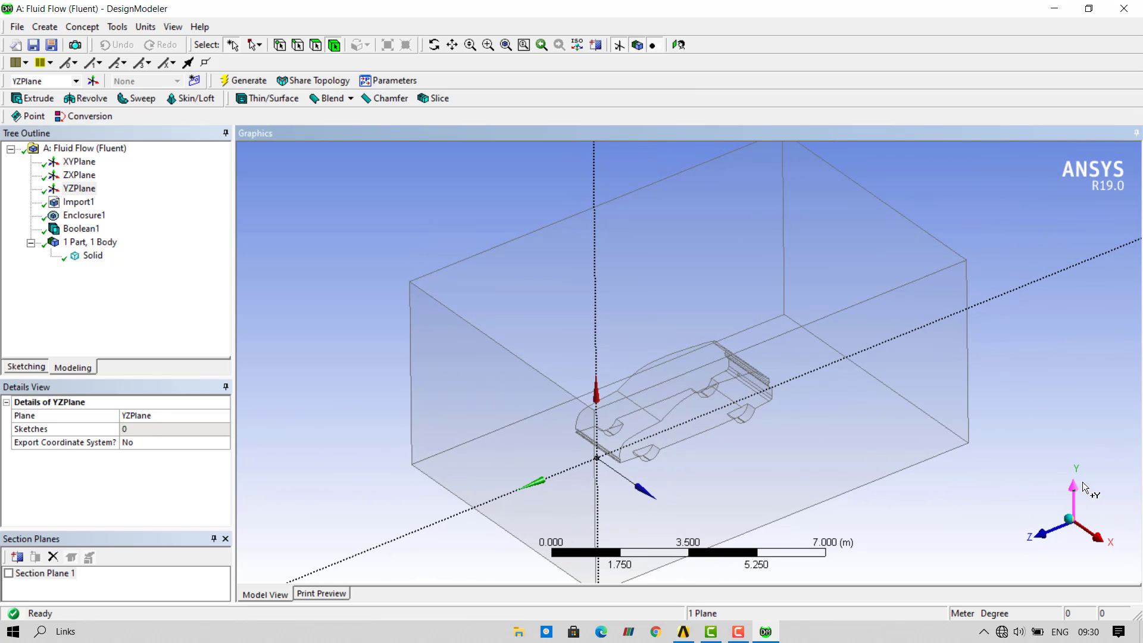
middle_drag(753, 429, 671, 411)
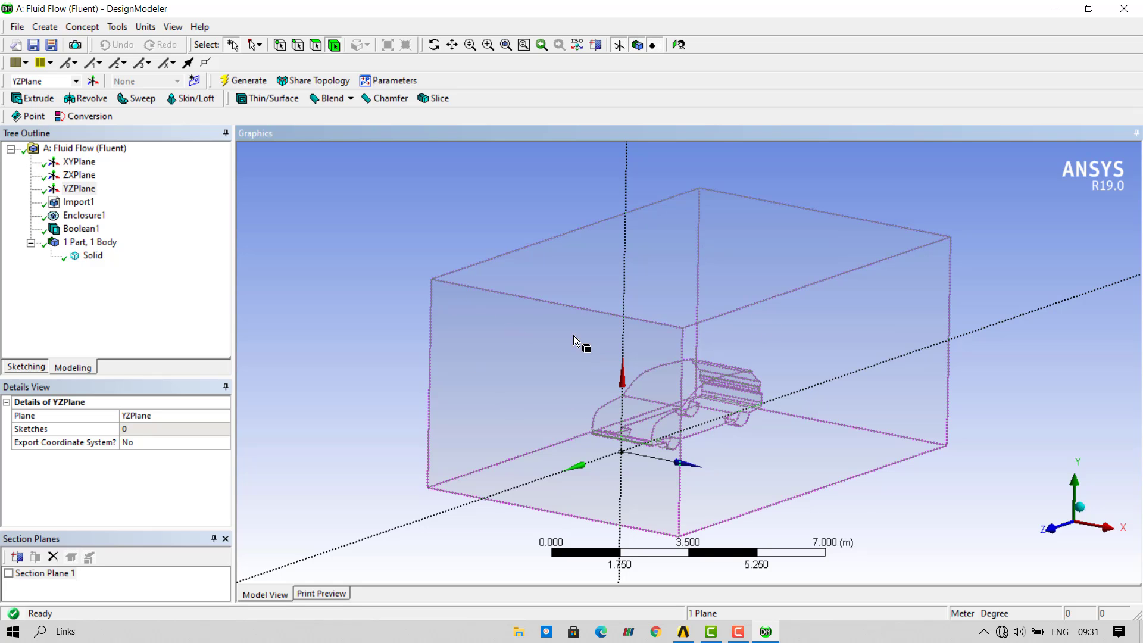
scroll(626, 341, up, 2)
scroll(627, 340, down, 3)
scroll(566, 369, up, 2)
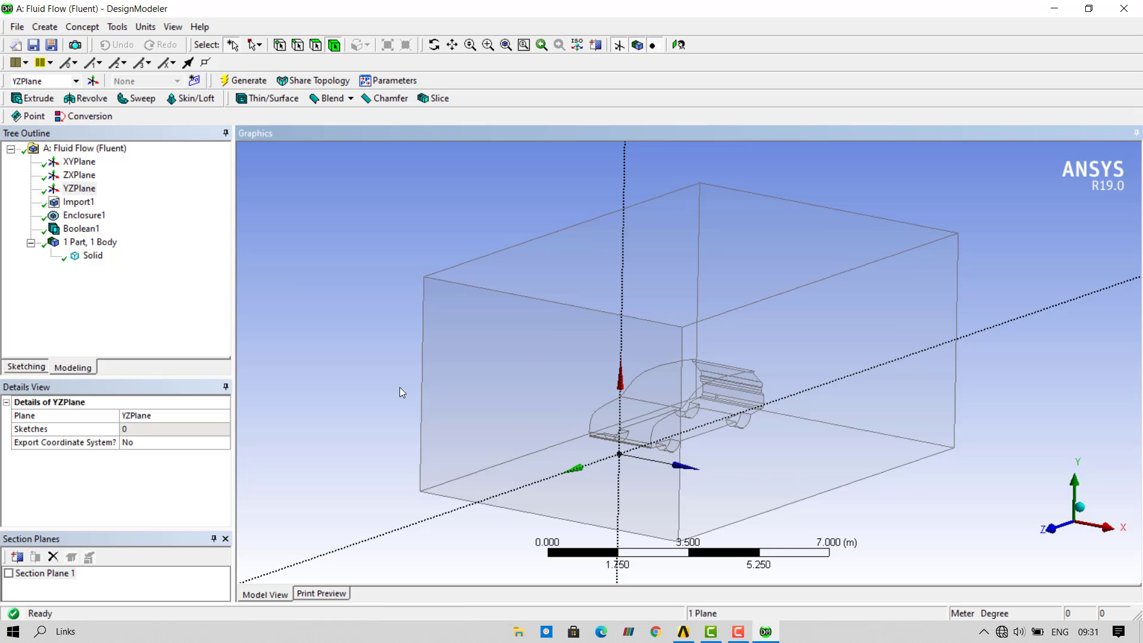
Step: Add a Symmetry feature with YZPlane as Symmetry Plane 1 and generate it to cut the fluid domain
click(91, 258)
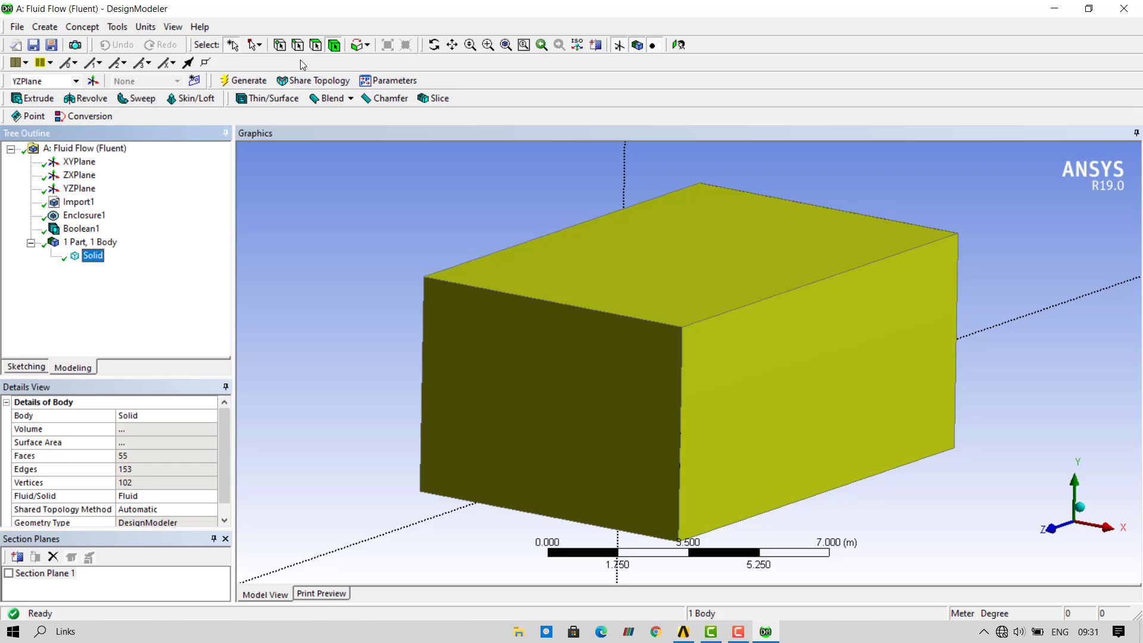
click(127, 28)
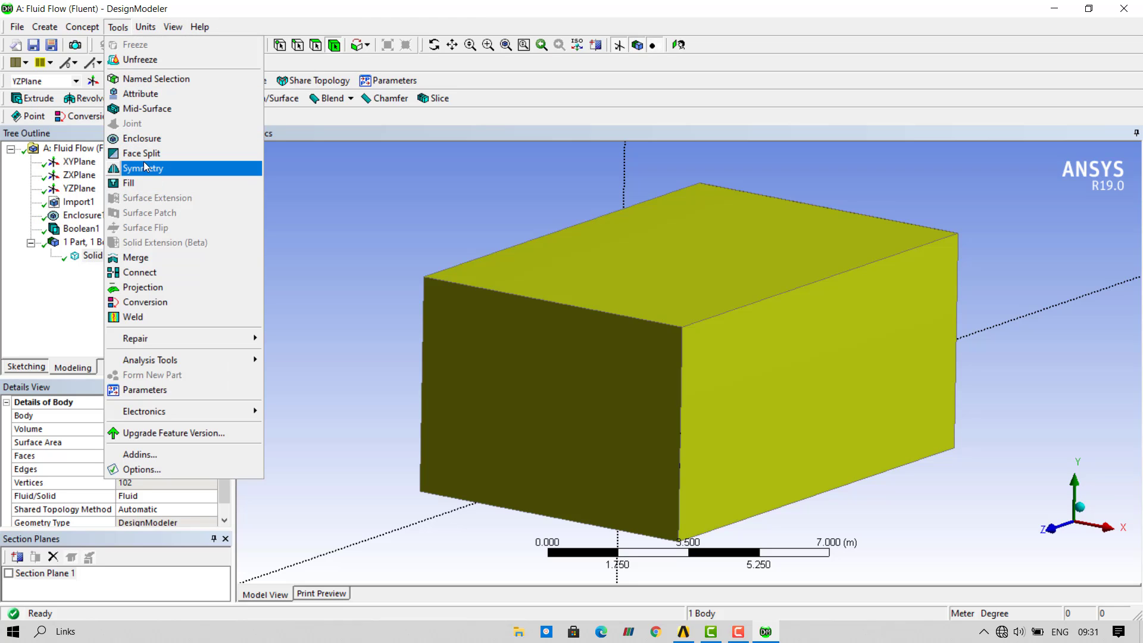
click(149, 169)
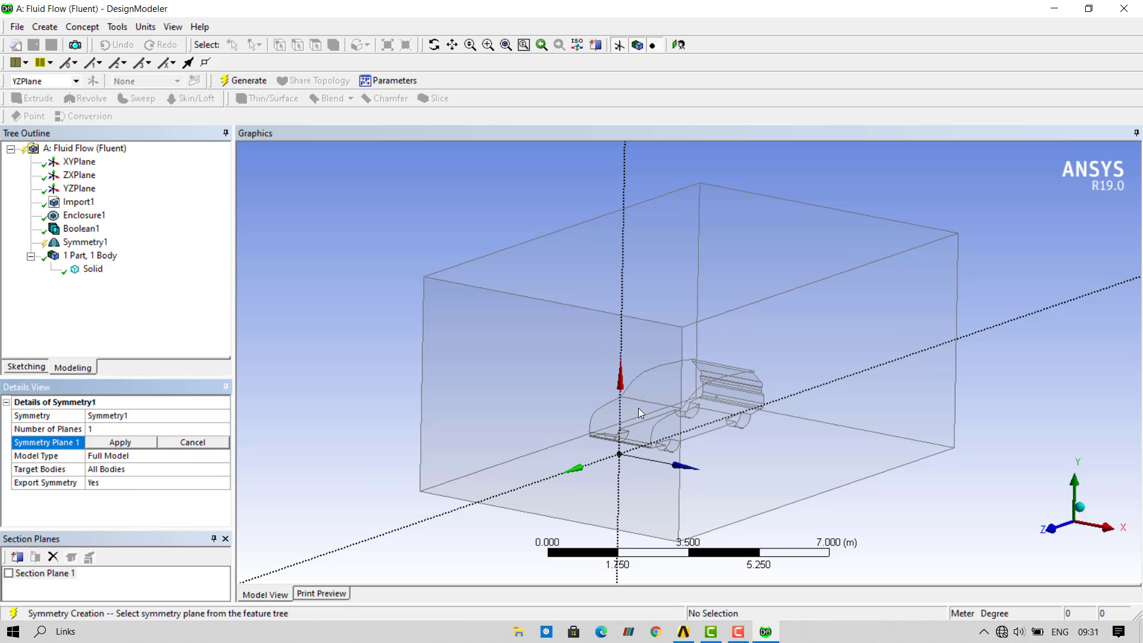
middle_drag(663, 395, 732, 435)
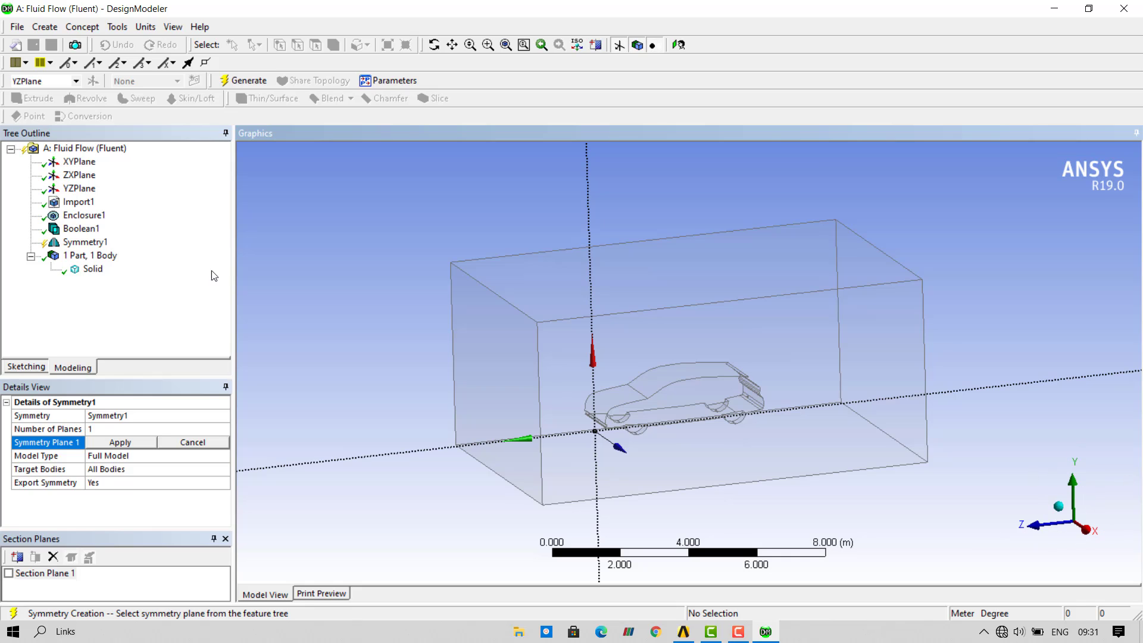
click(86, 189)
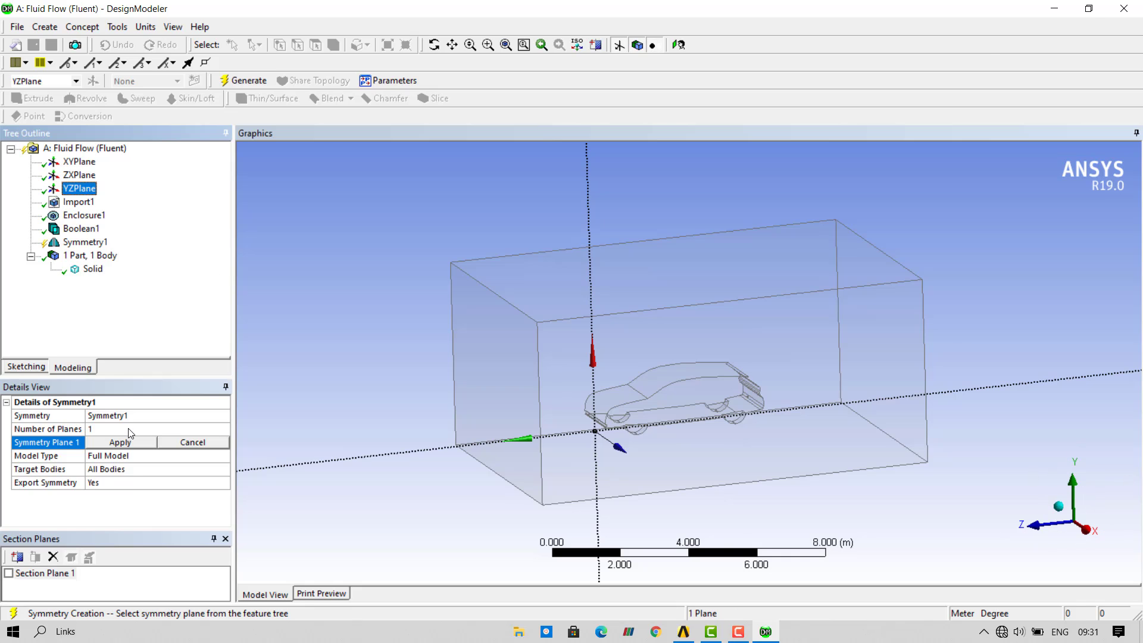
click(122, 444)
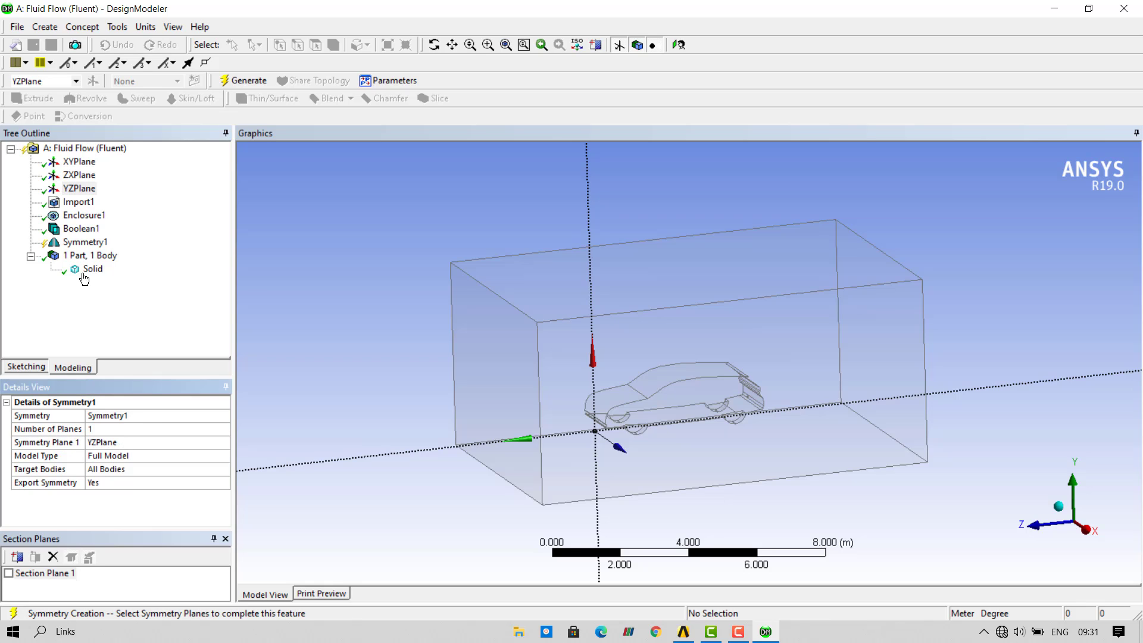
click(84, 243)
click(249, 81)
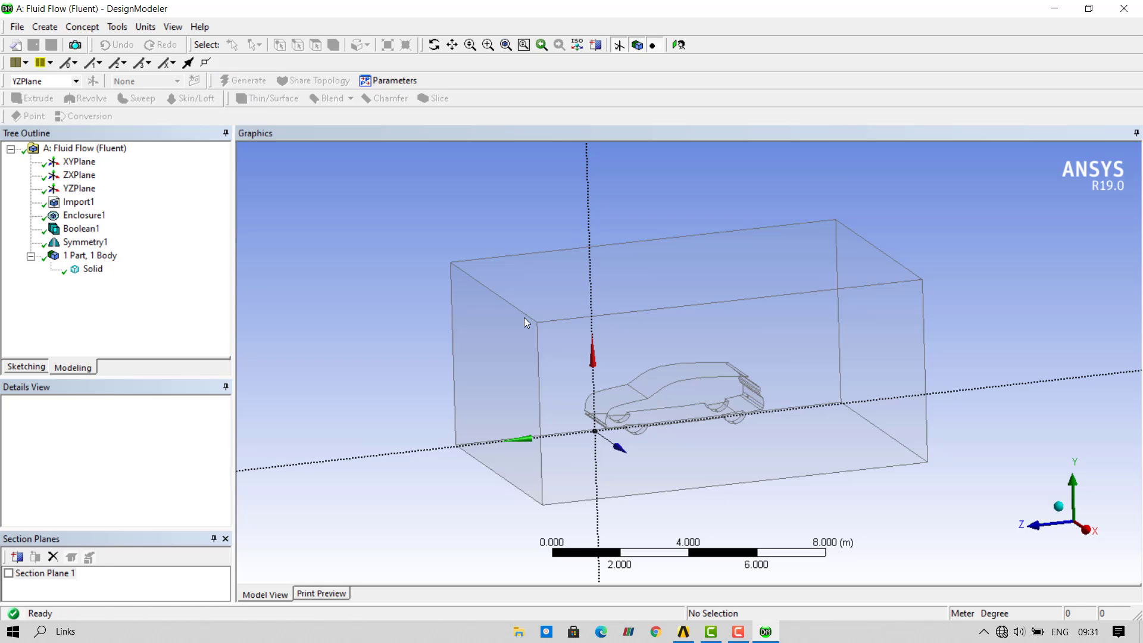
Step: Examine the symmetry side of the halved Solid body, highlighting it to check the car-shaped cavity
drag(449, 396, 691, 381)
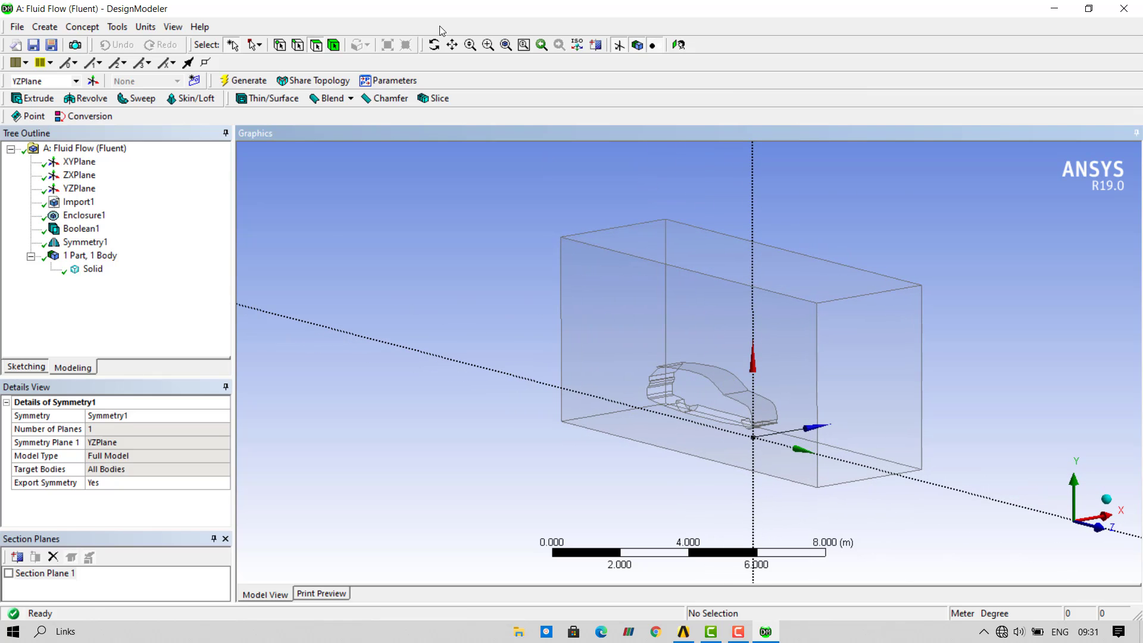
click(334, 45)
click(700, 355)
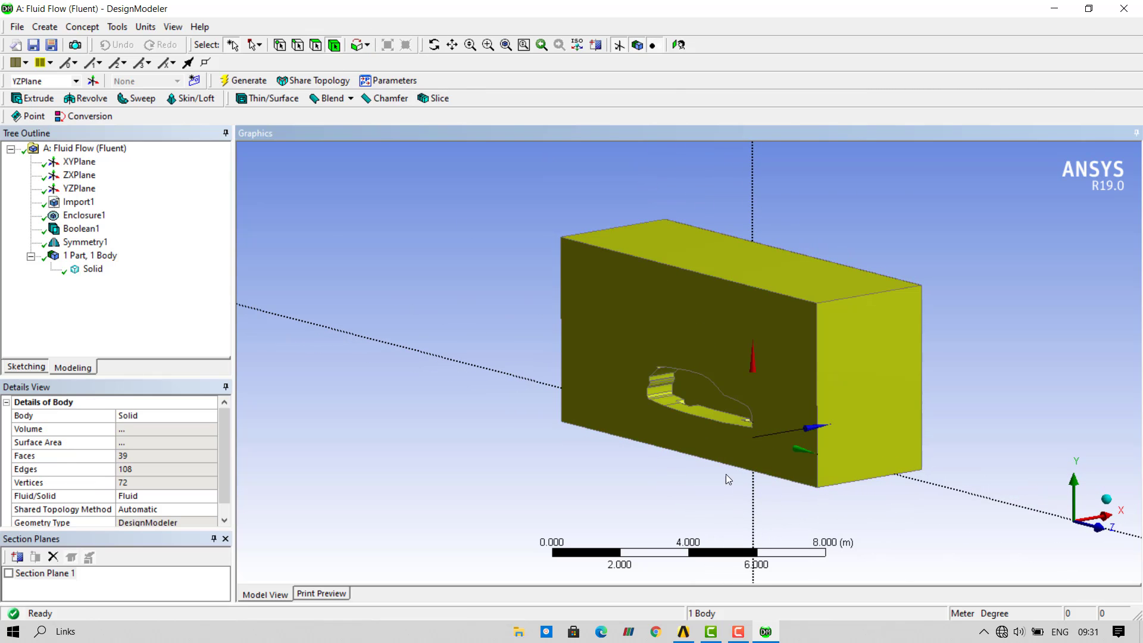
scroll(714, 477, up, 3)
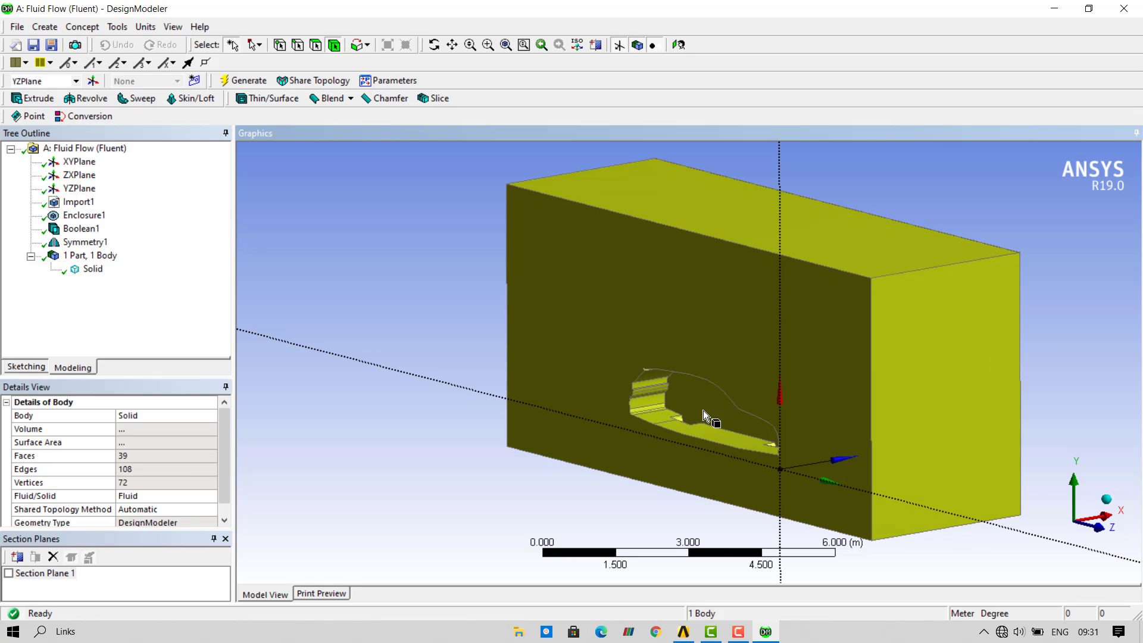
scroll(799, 399, down, 1)
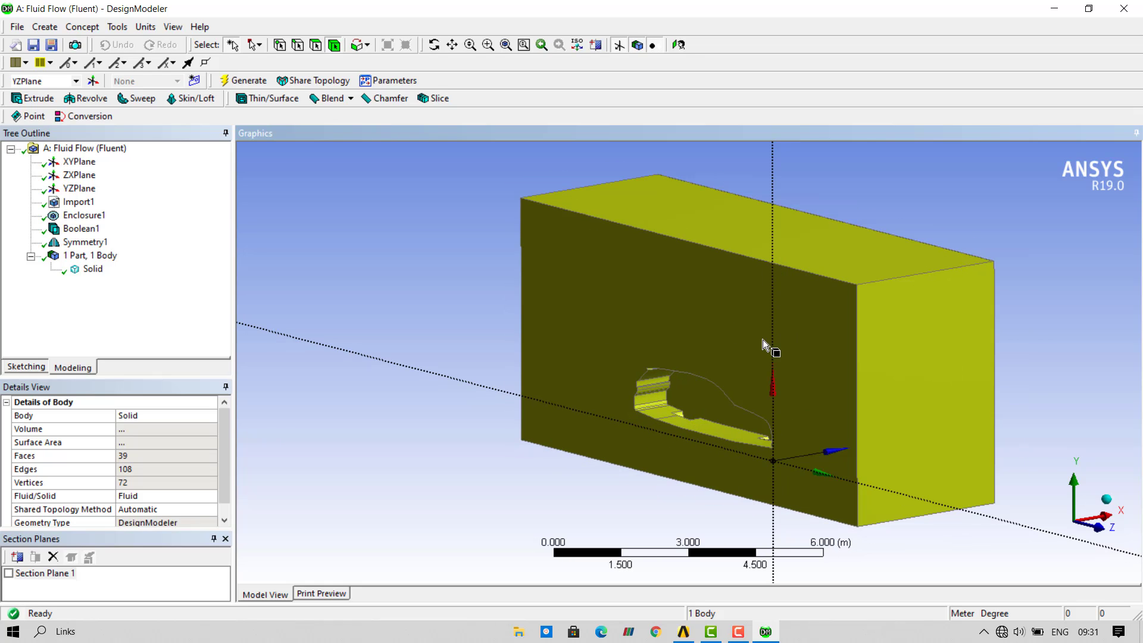
click(92, 269)
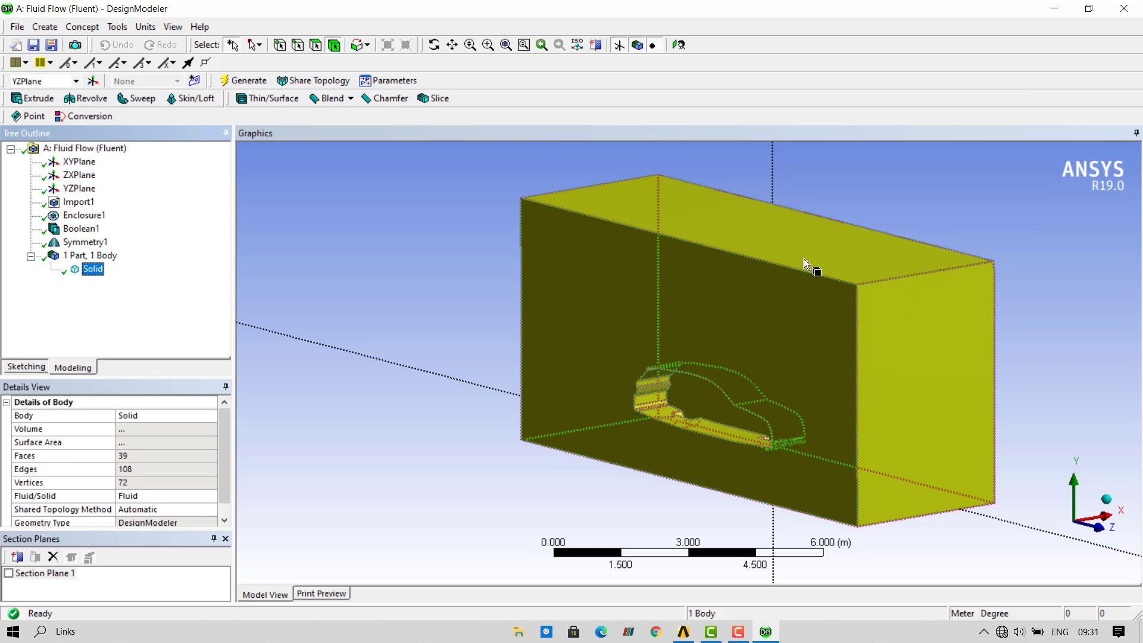
Step: Inspect the halved fluid domain around the car-shaped cavity by repeatedly highlighting the Solid body and clearing the selection
click(1008, 301)
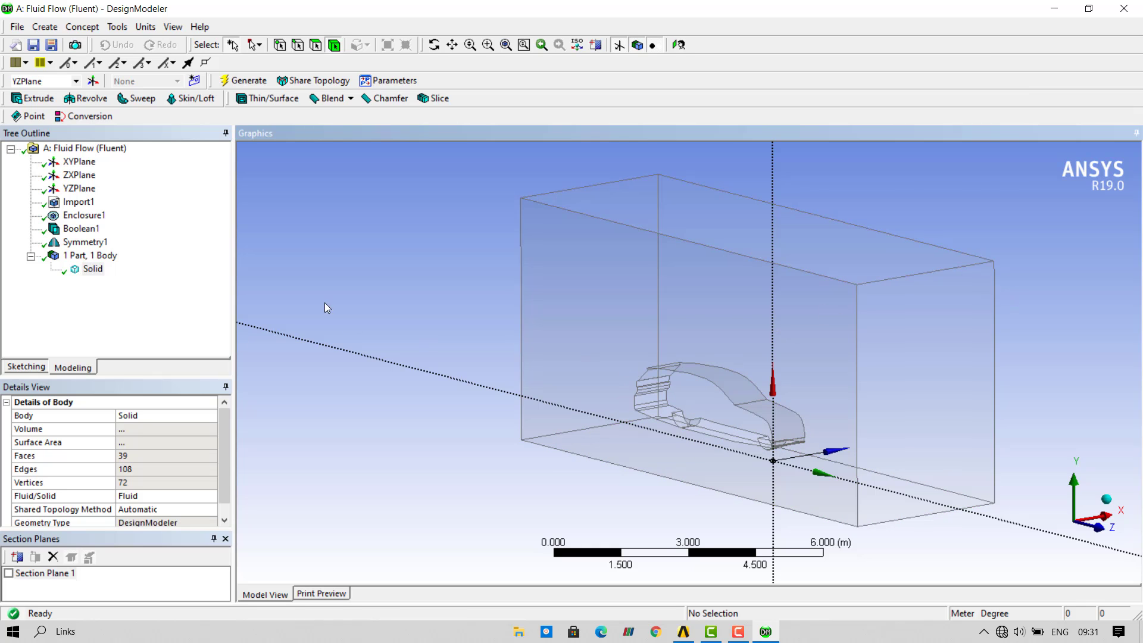
click(660, 269)
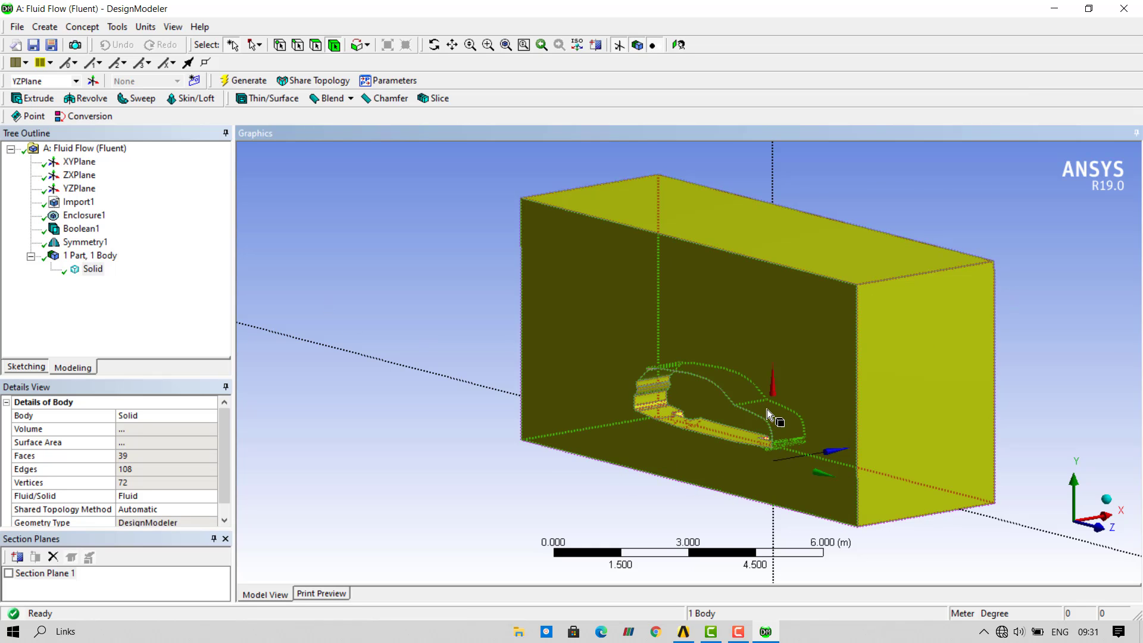
click(499, 270)
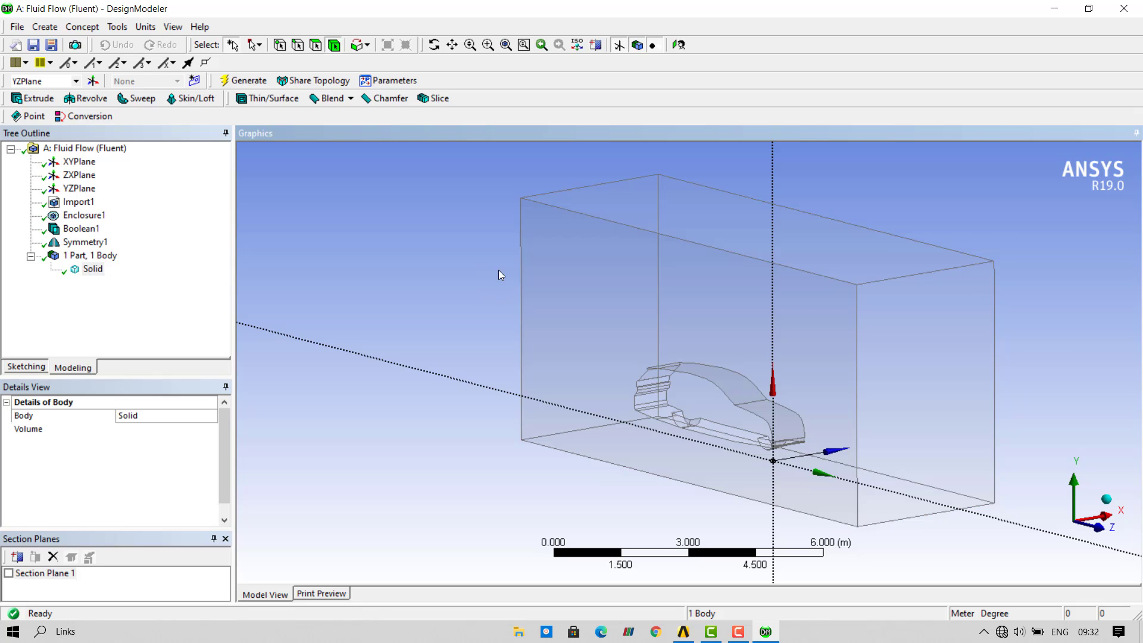
click(784, 341)
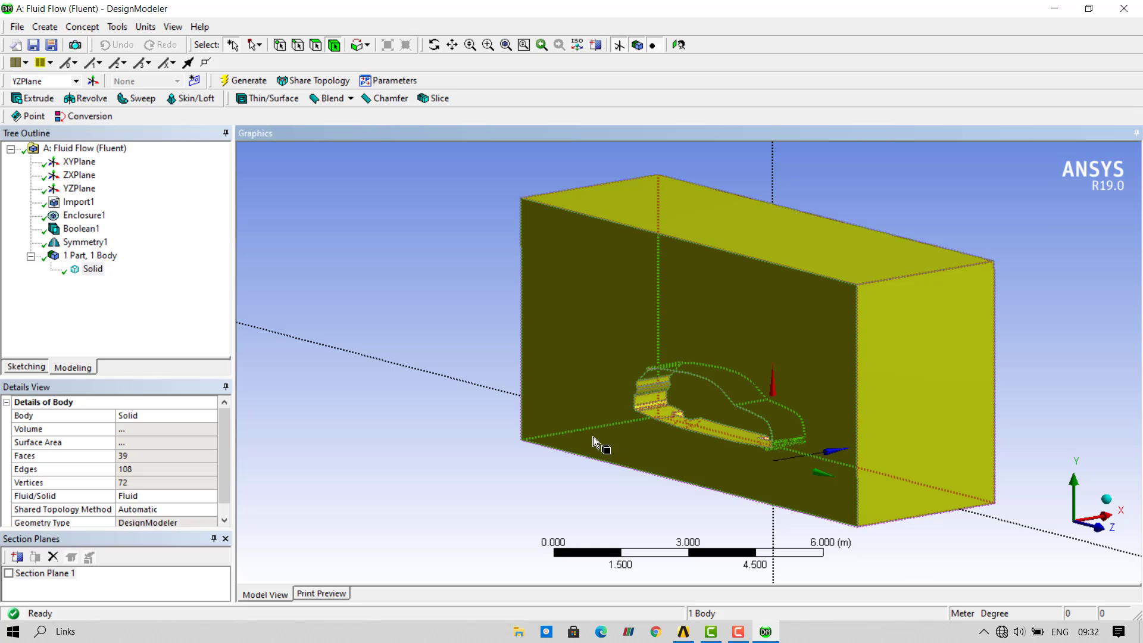
click(453, 388)
click(613, 298)
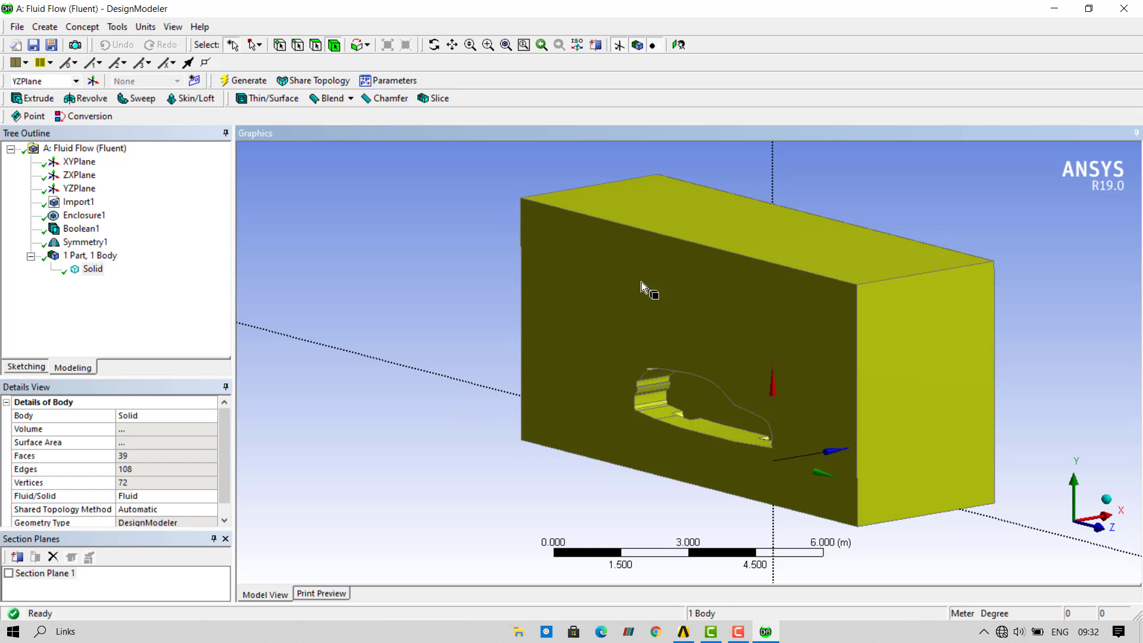
click(906, 224)
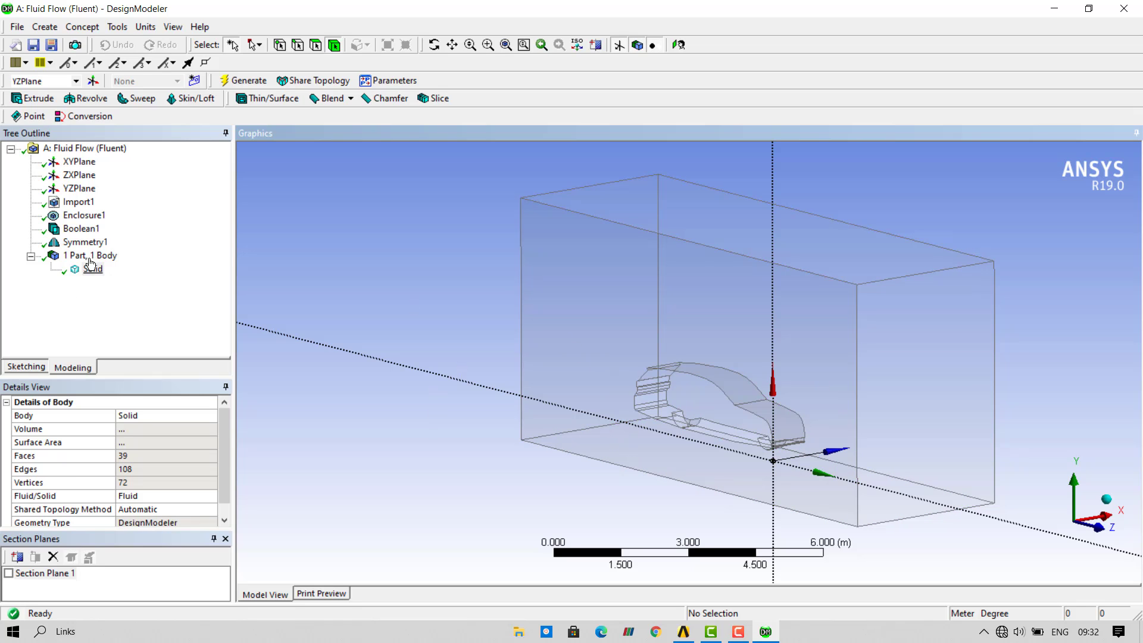
Step: Review the Enclosure1 feature's details, then highlight the Solid body to compare it with the enclosure box
click(84, 215)
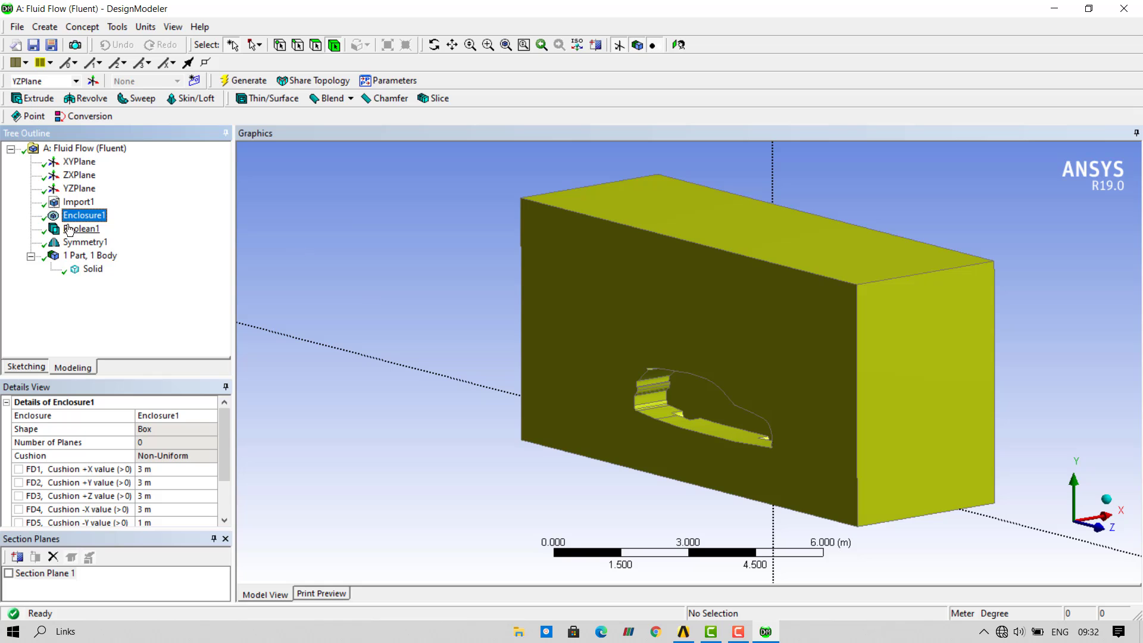
click(344, 223)
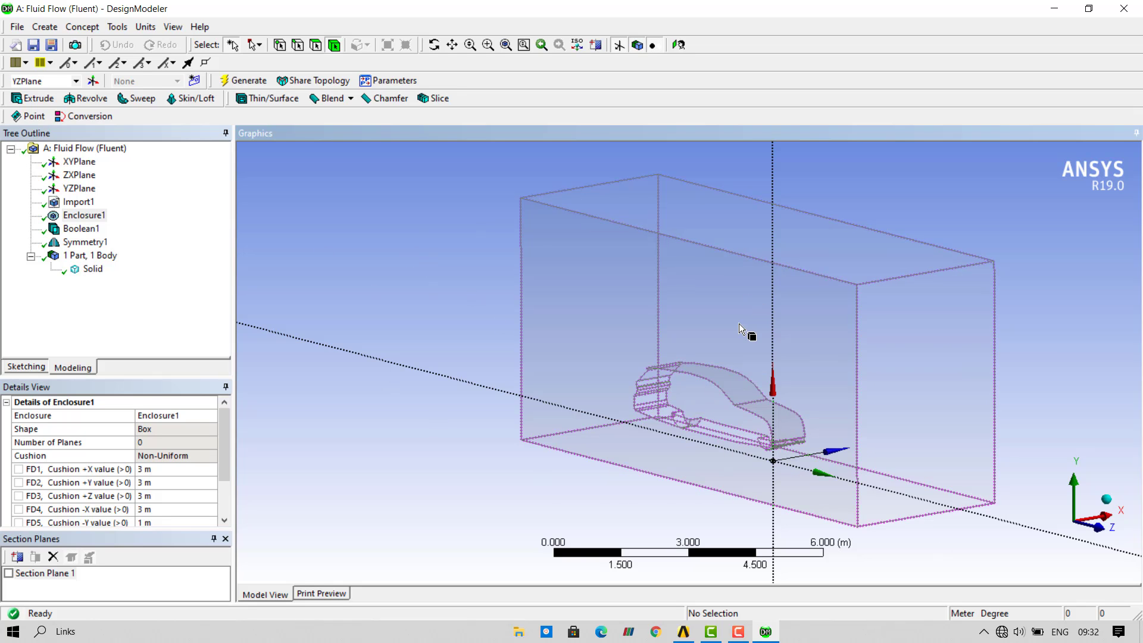
click(856, 296)
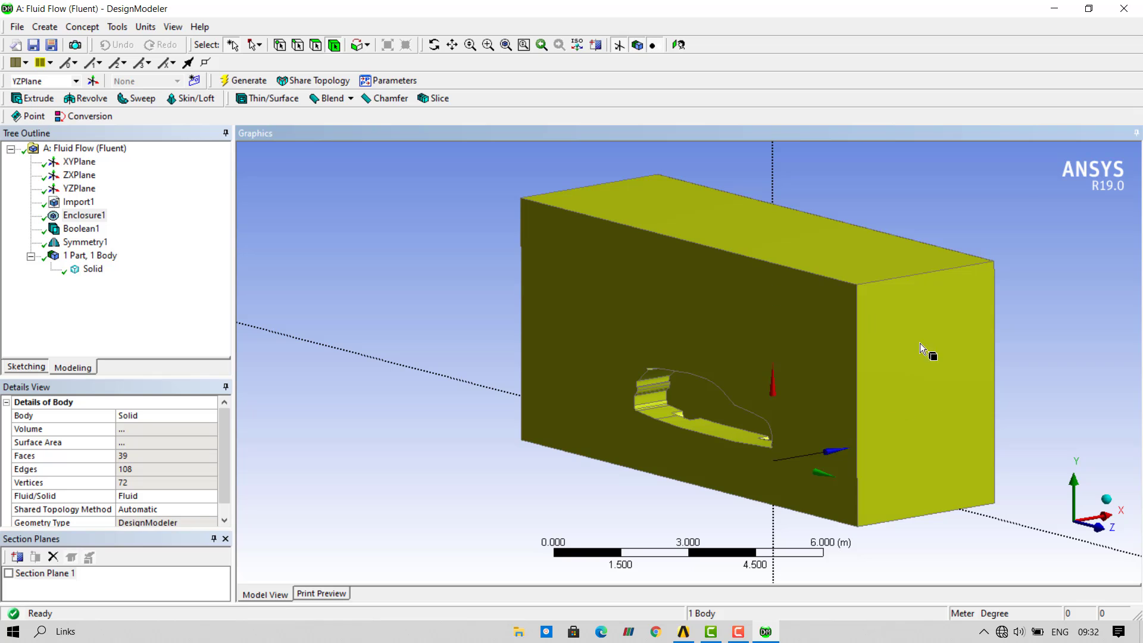
click(638, 216)
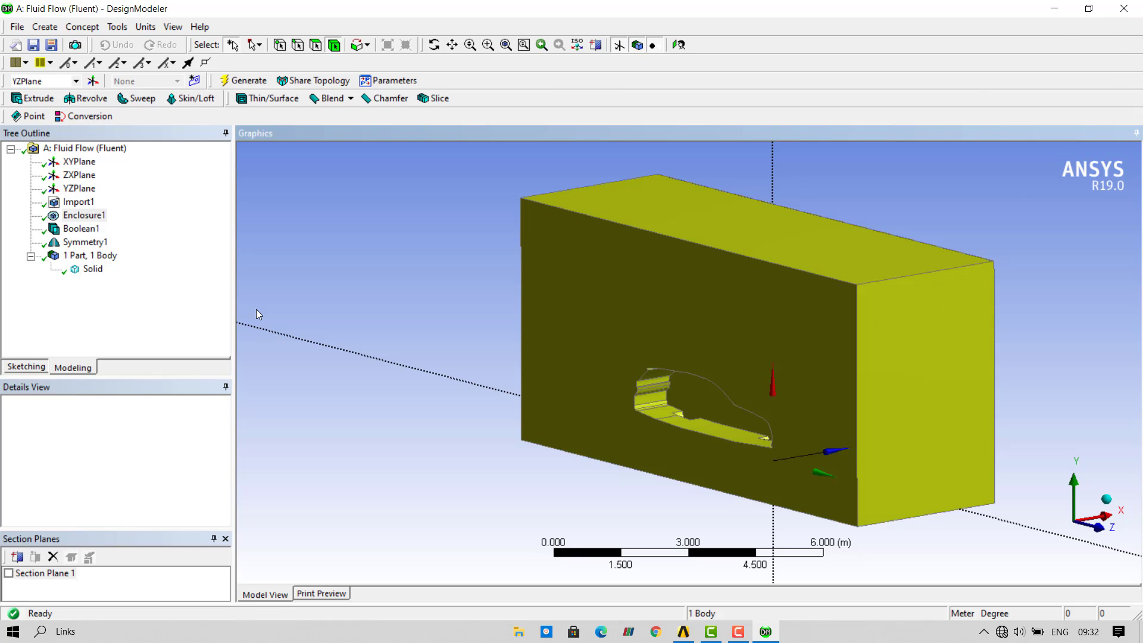
Step: Close DesignModeler and open the Mesh cell of the Fluid Flow (Fluent) system for editing in the Meshing application
key(alt+F4)
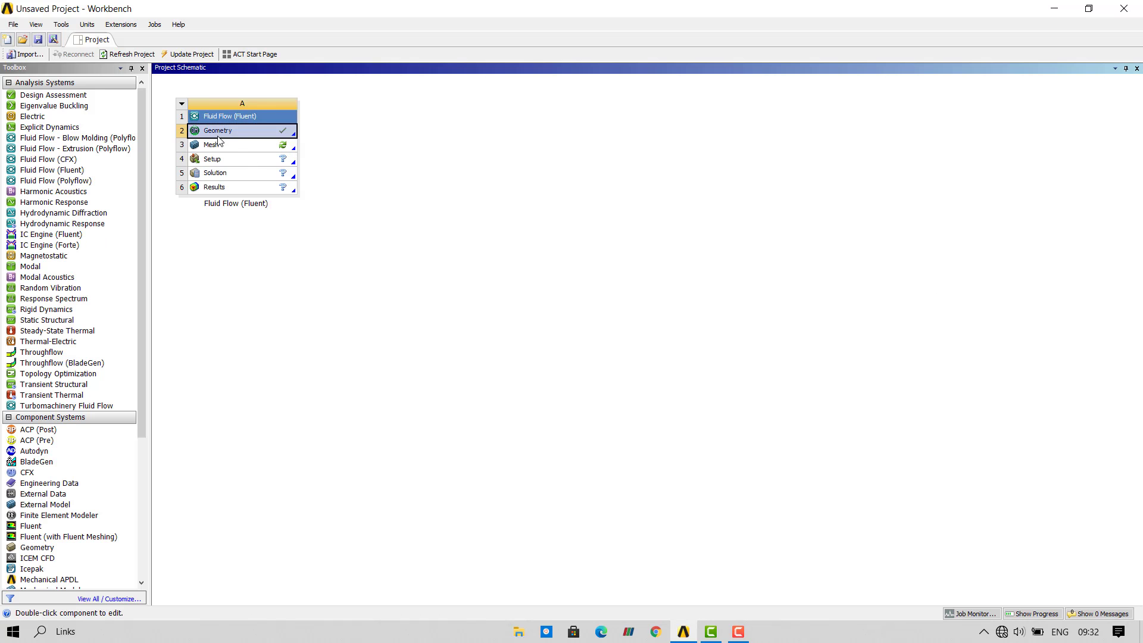
click(237, 144)
right_click(237, 139)
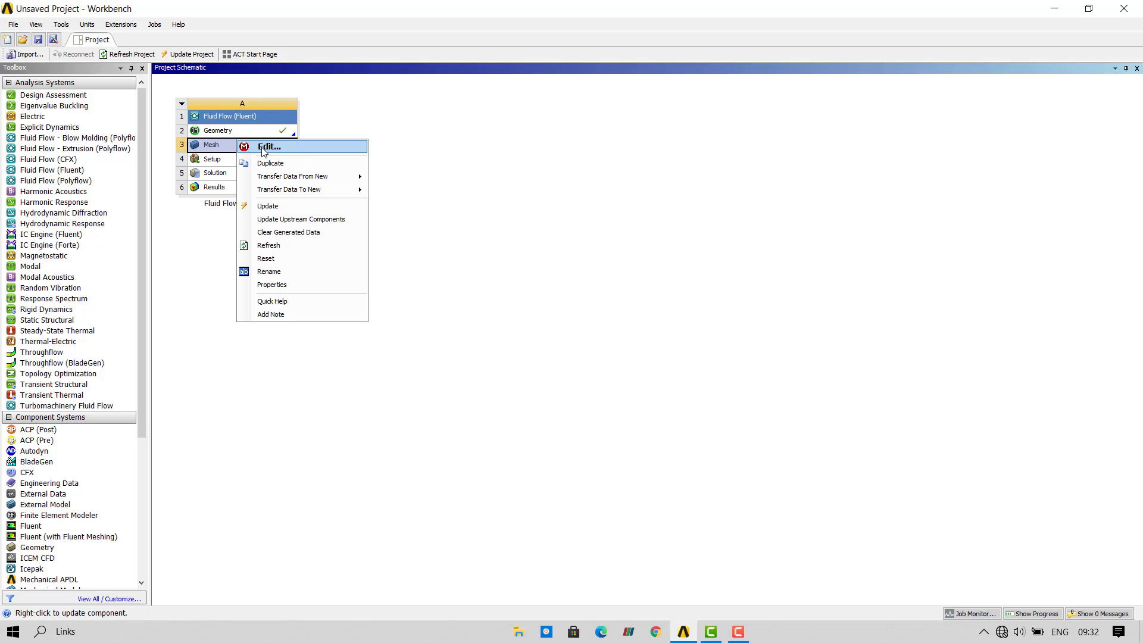
click(268, 204)
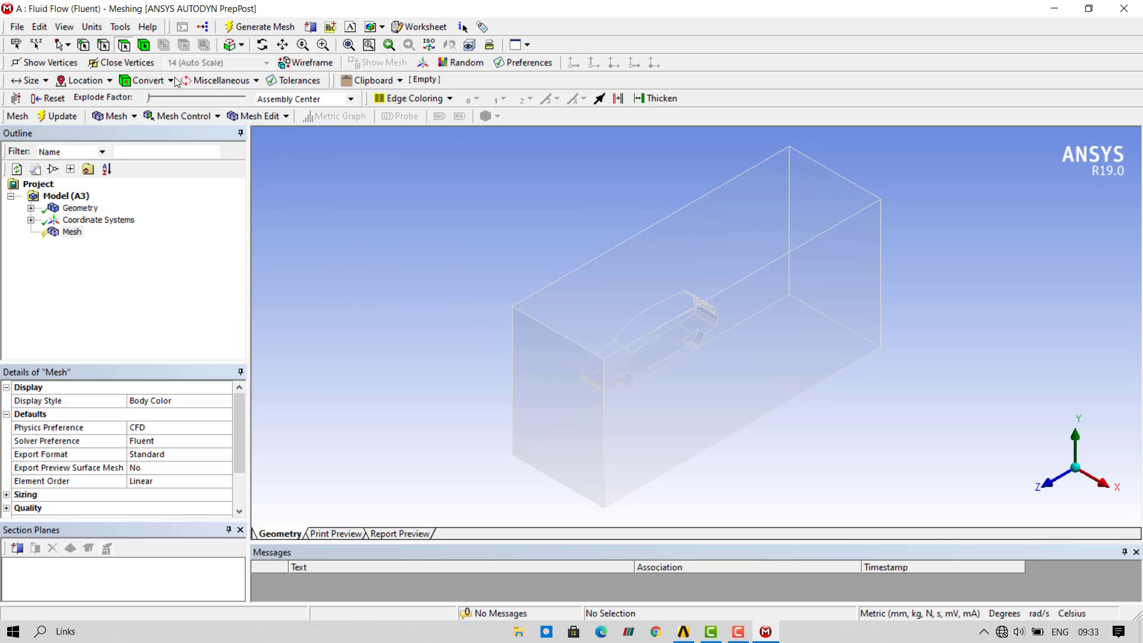
Step: Switch to body selection and check the imported fluid body by highlighting it, then clear the selection
click(143, 45)
click(673, 390)
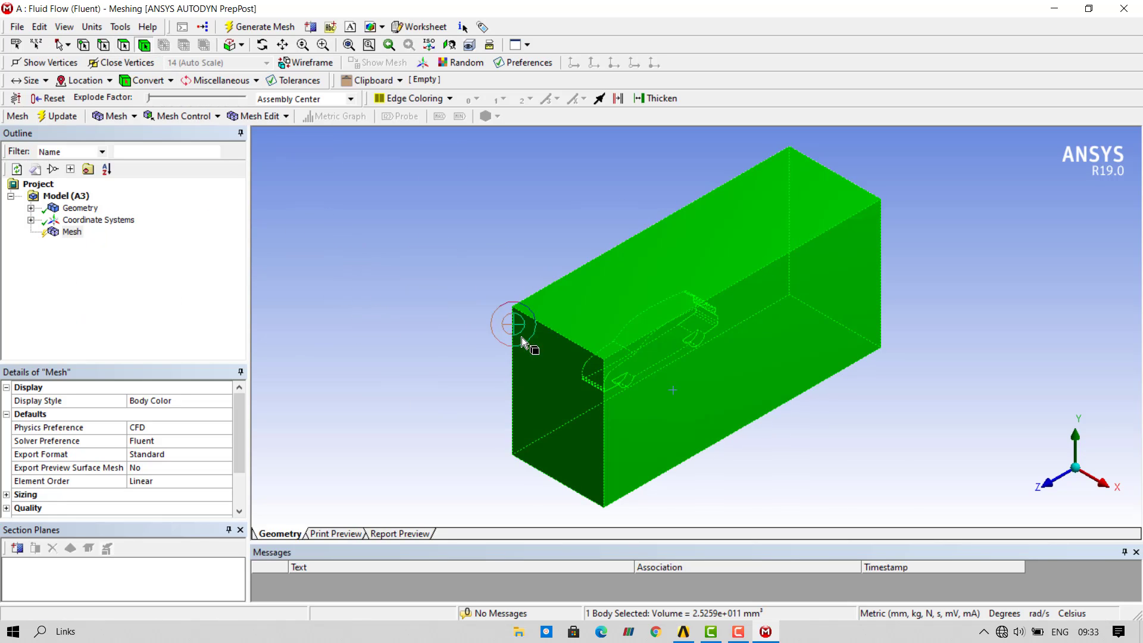
click(473, 331)
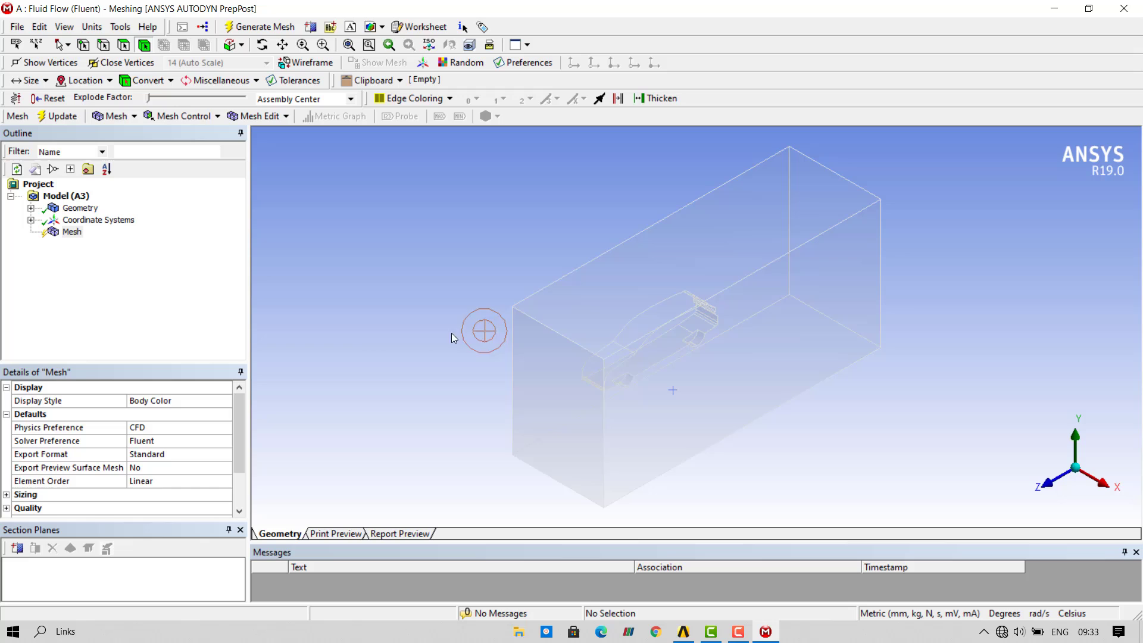
Step: Set Smoothing to High in the Quality settings of the Mesh object
click(72, 232)
scroll(93, 462, down, 1)
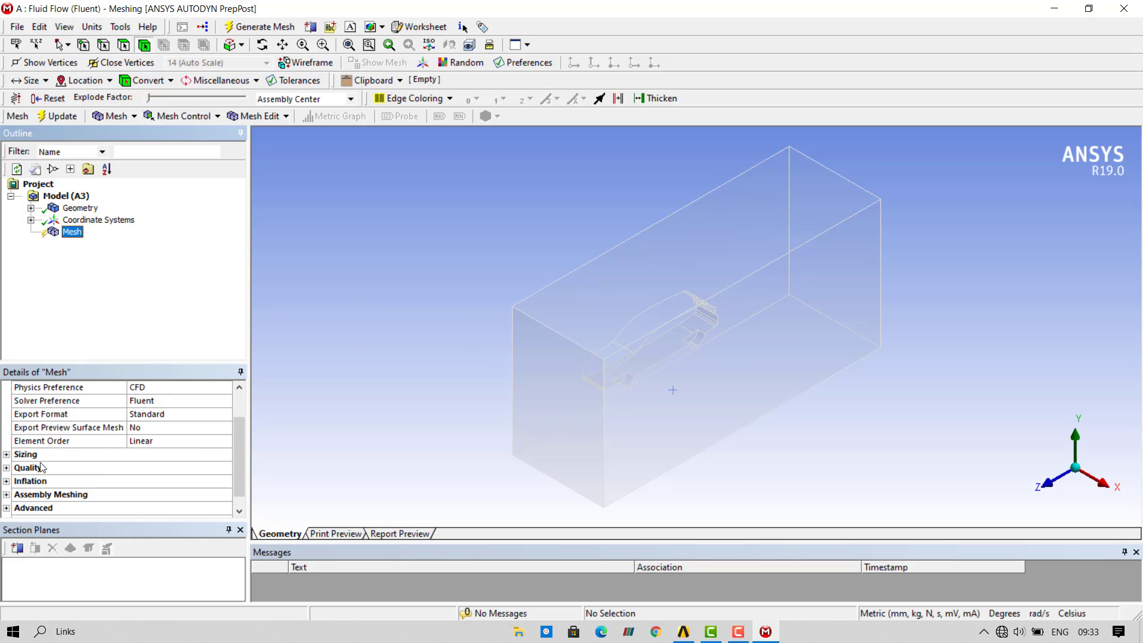
click(11, 469)
scroll(110, 483, down, 1)
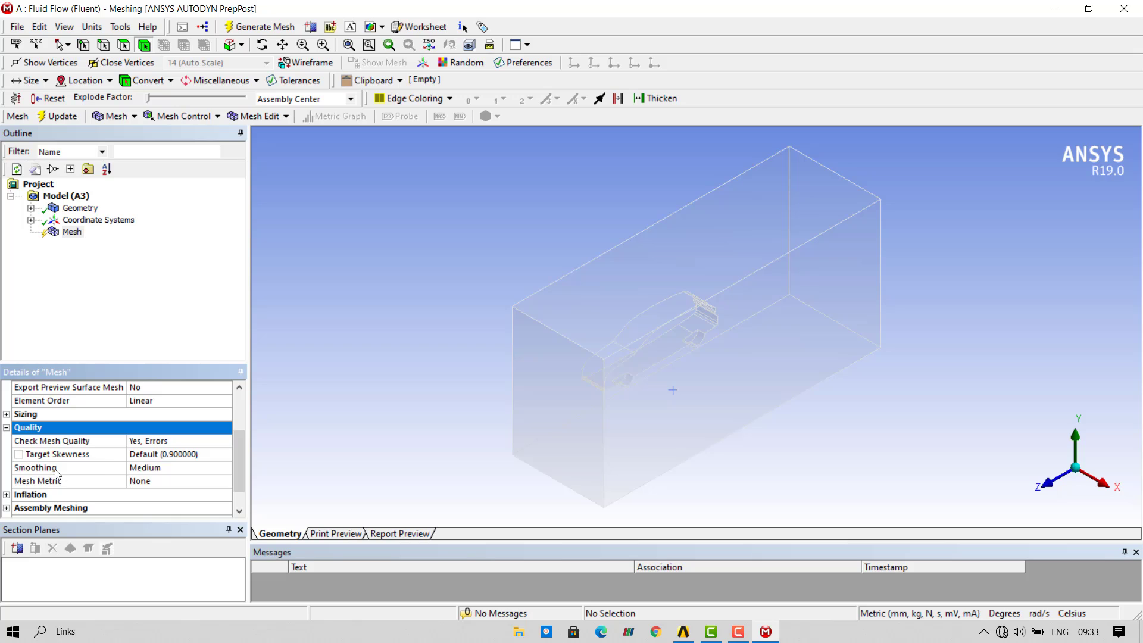
click(179, 468)
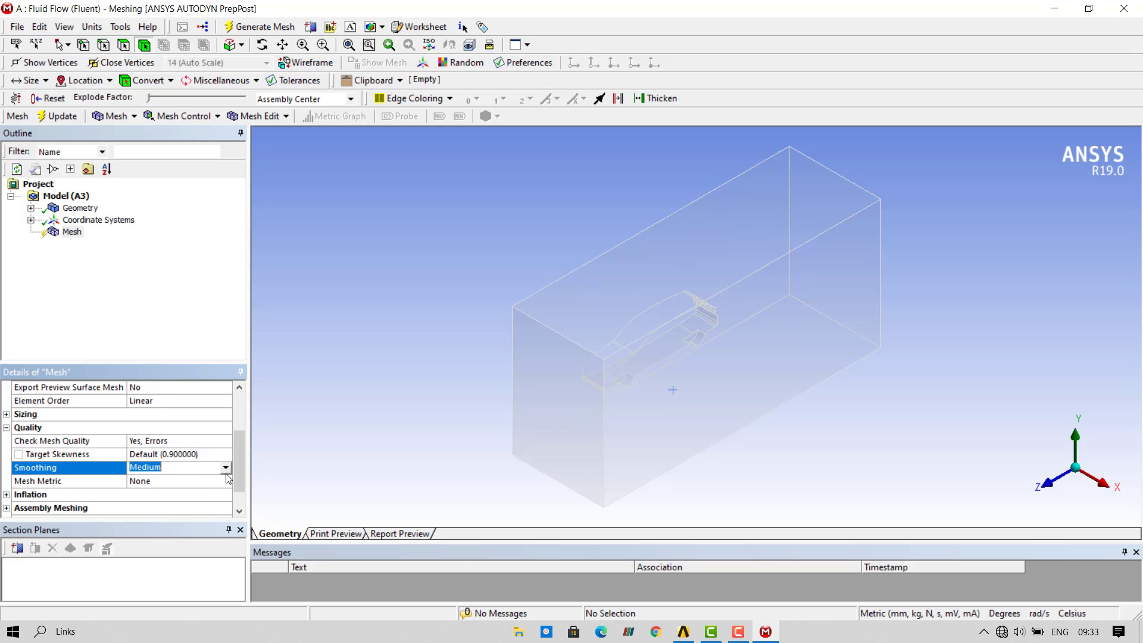
click(225, 468)
click(149, 501)
Step: Generate the mesh of the fluid domain and follow its progress on the rear of the car cavity
click(72, 232)
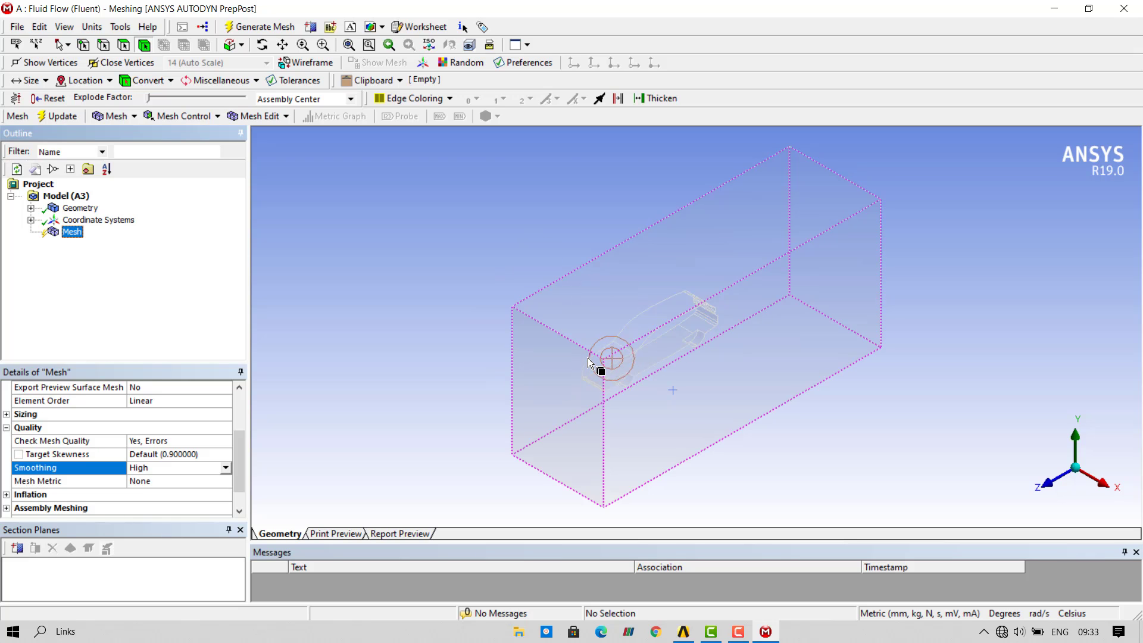
middle_drag(466, 422, 462, 396)
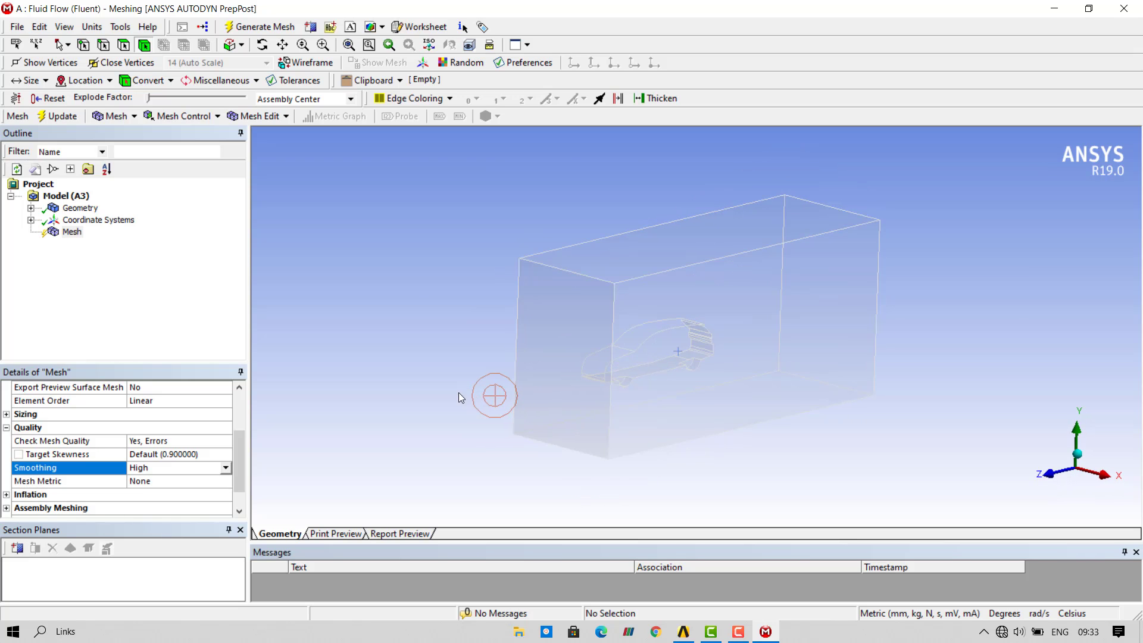
click(73, 238)
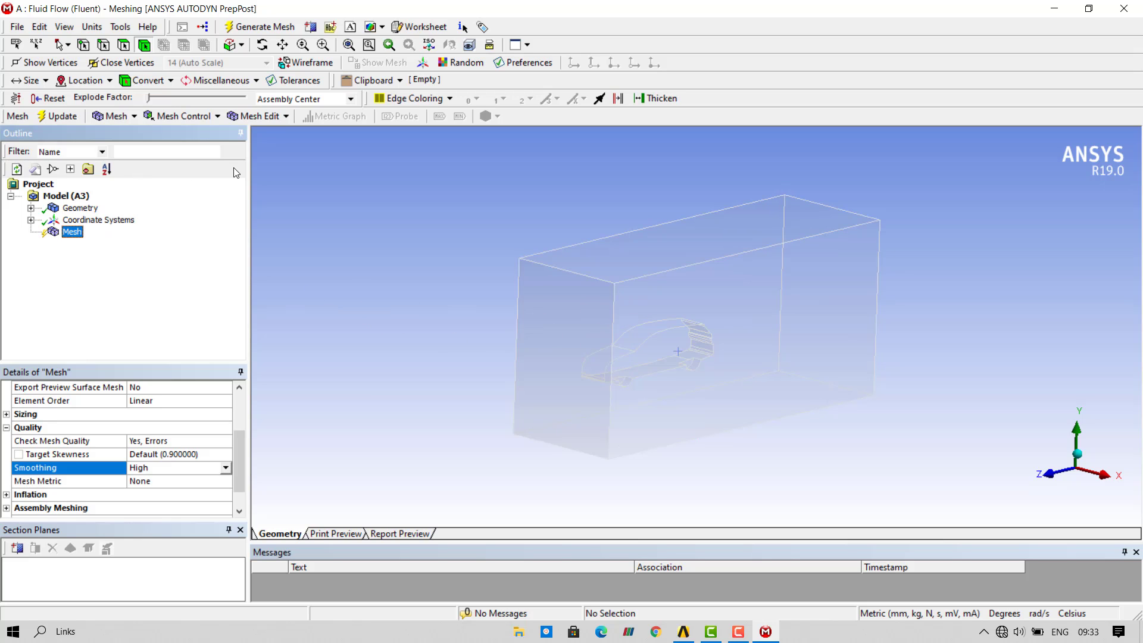
click(262, 28)
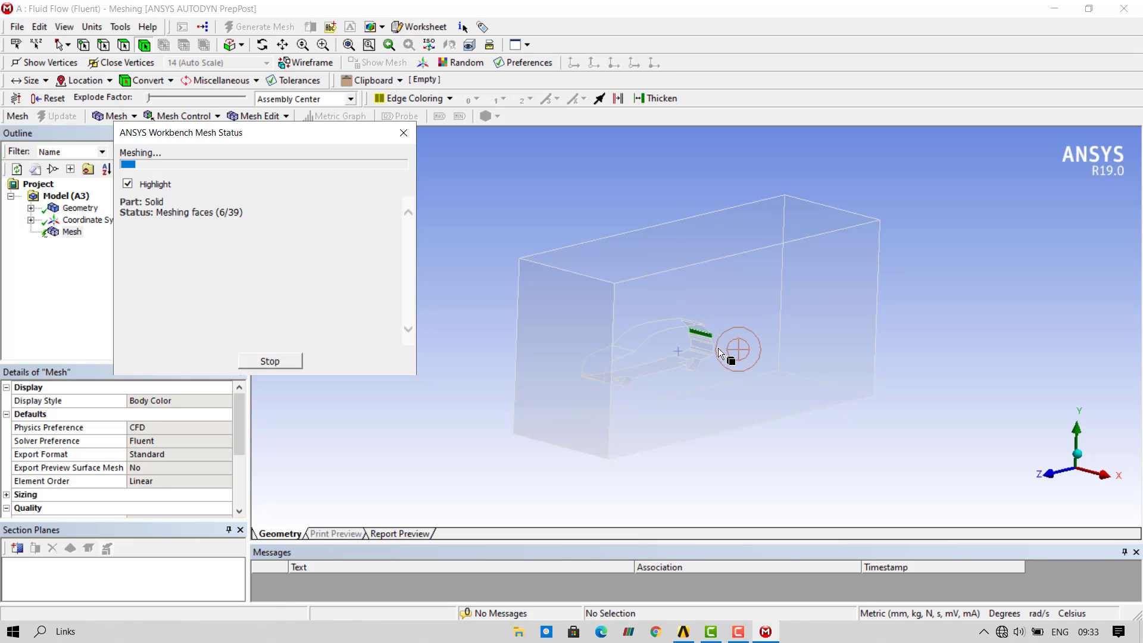
scroll(718, 348, up, 10)
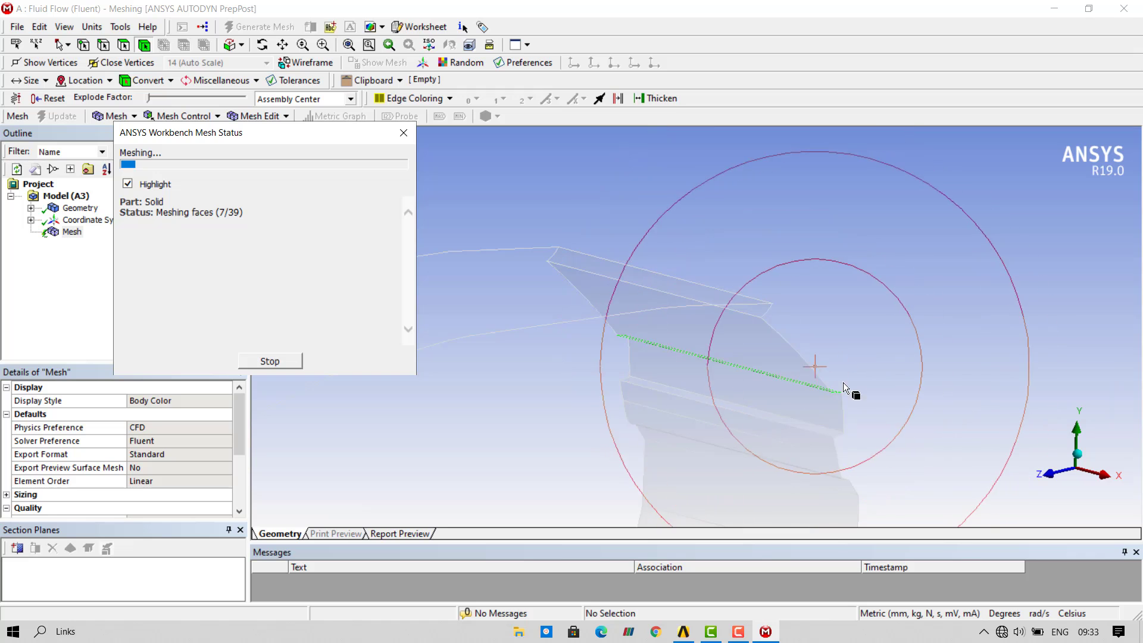
scroll(798, 384, down, 4)
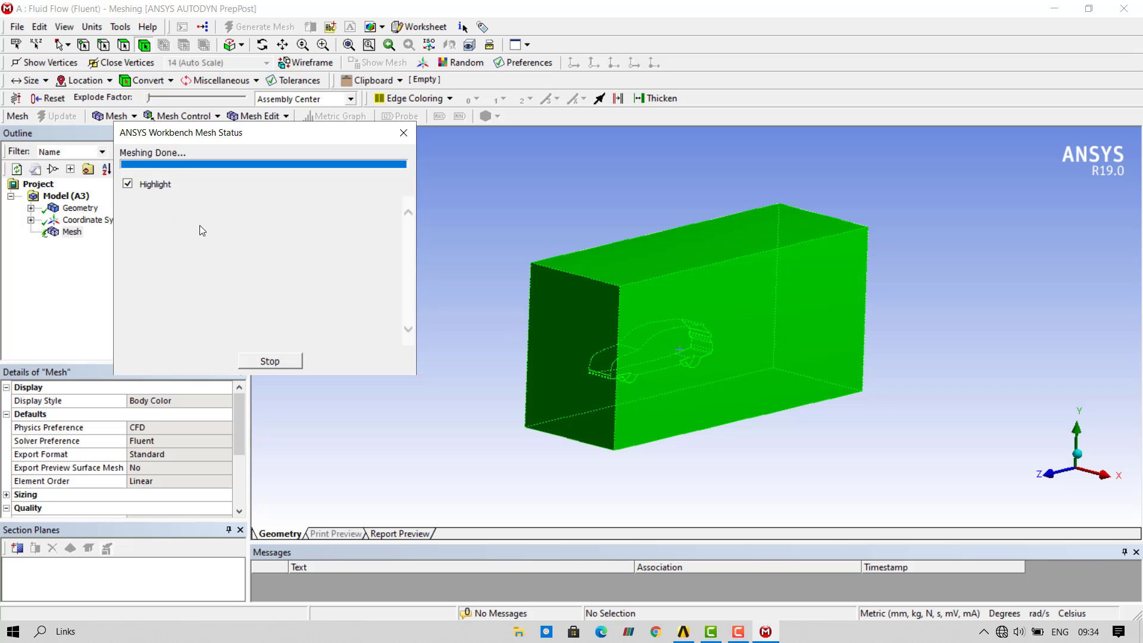
Step: Examine the generated mesh on the symmetry face, looking closely at the element refinement around the car's rear surfaces
drag(473, 305, 745, 316)
scroll(620, 425, up, 3)
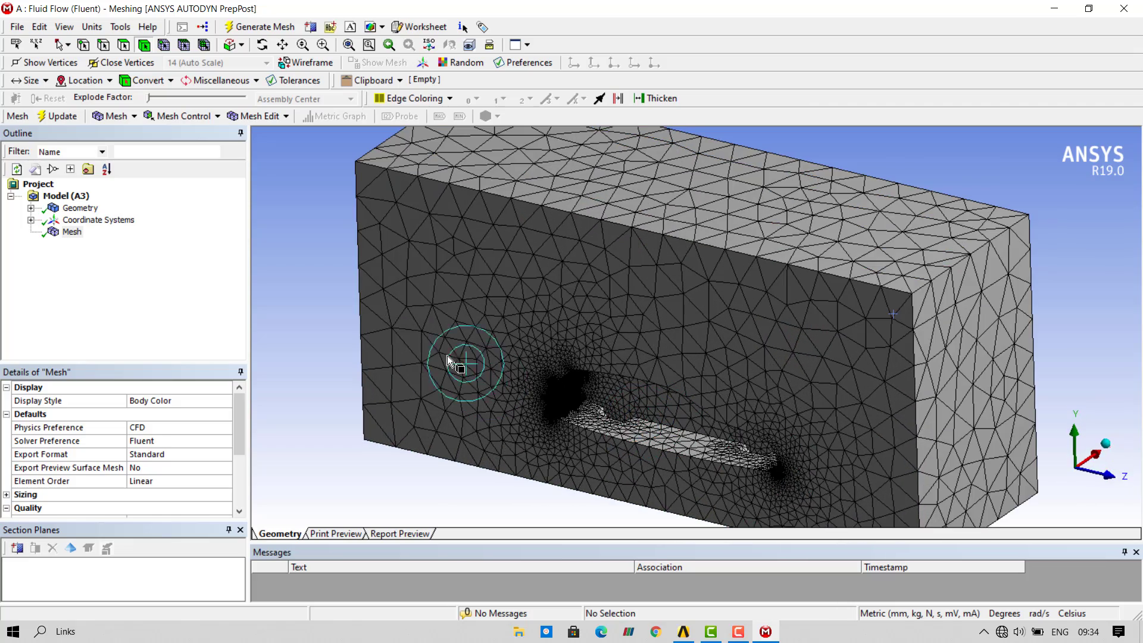
scroll(608, 462, up, 5)
drag(764, 268, 737, 252)
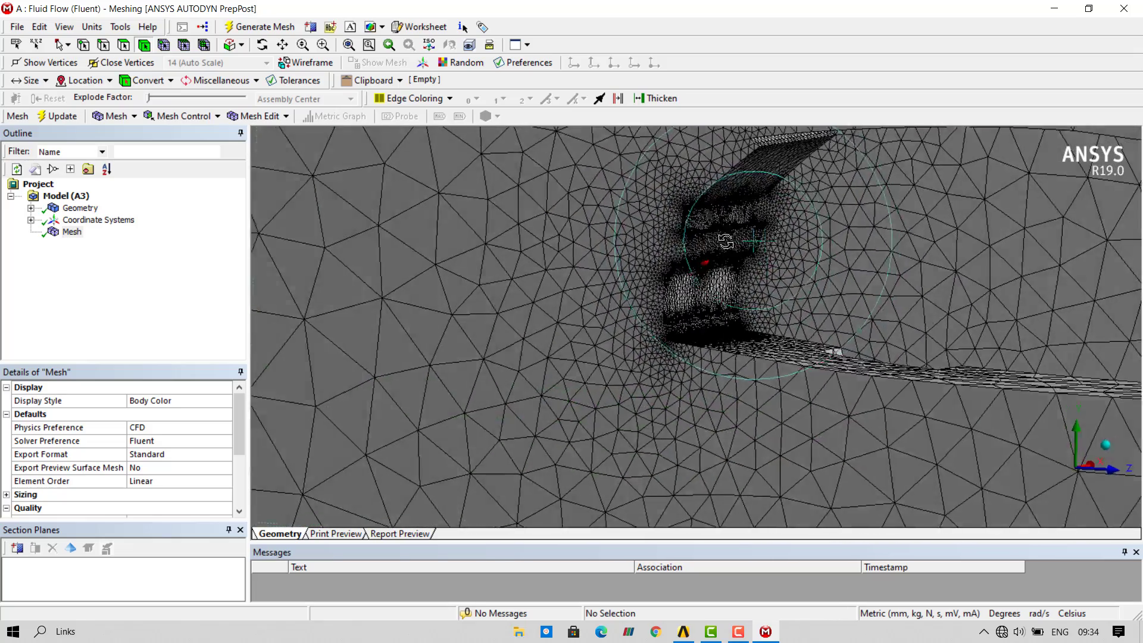
scroll(673, 205, up, 5)
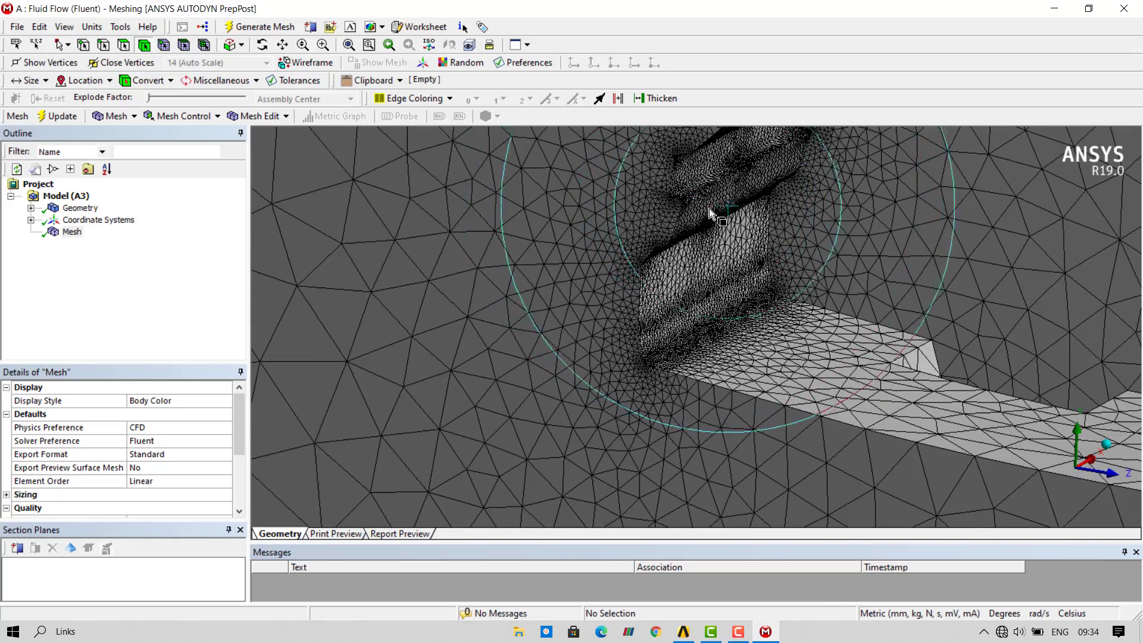
scroll(673, 214, up, 5)
scroll(561, 319, down, 6)
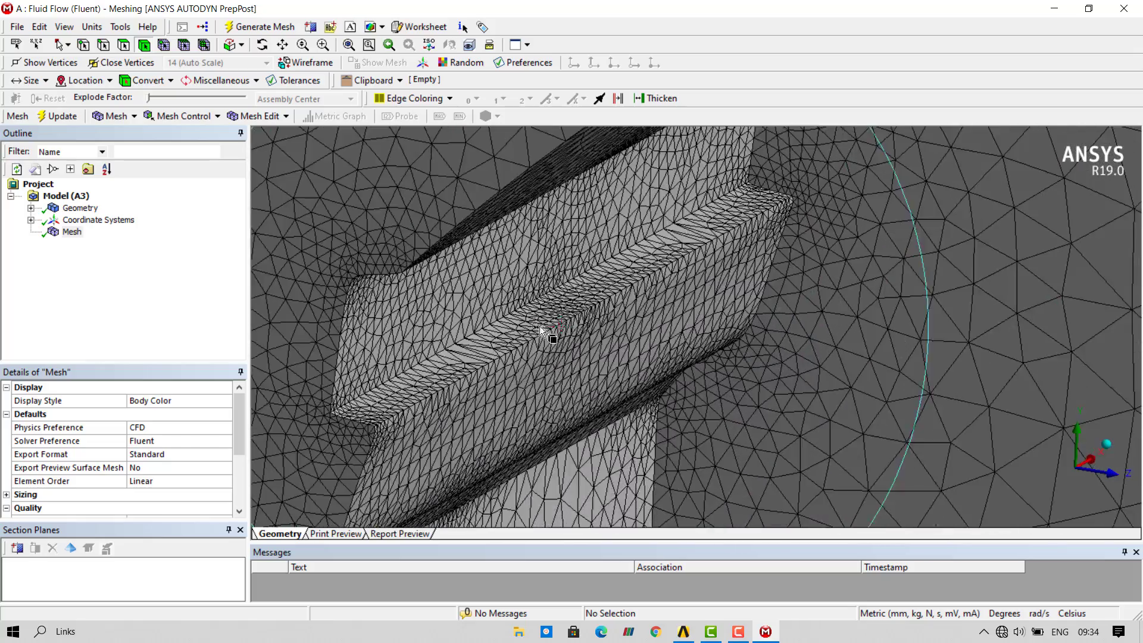
scroll(670, 208, up, 5)
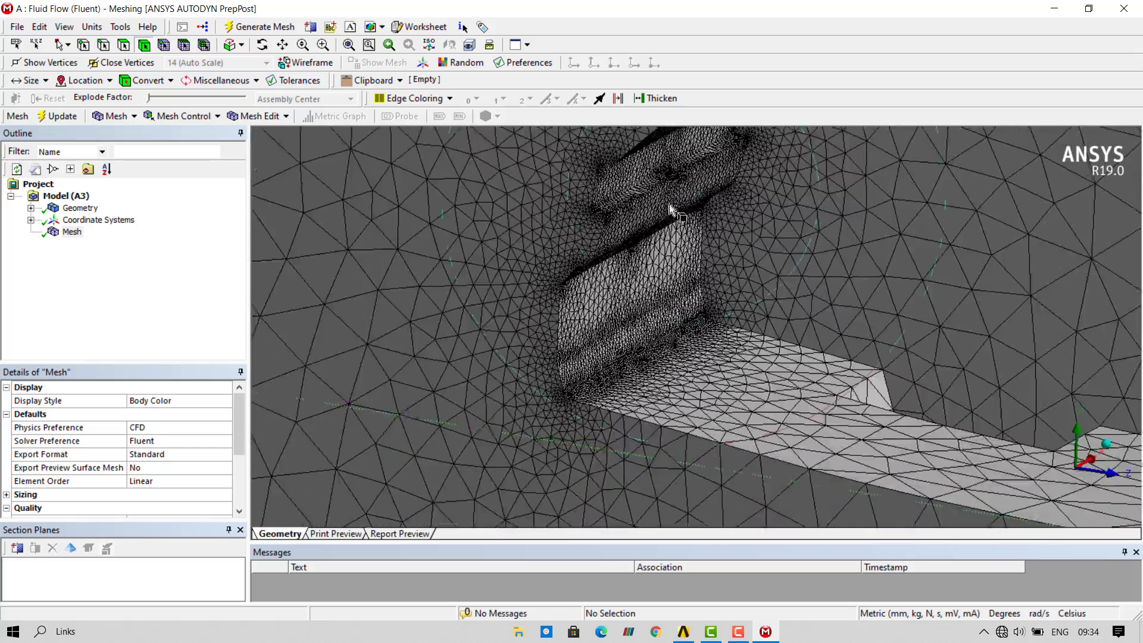
middle_drag(597, 287, 746, 348)
Step: Examine the mesh refinement around the car's front end up close, then return to a view of the whole domain
right_drag(745, 348, 774, 405)
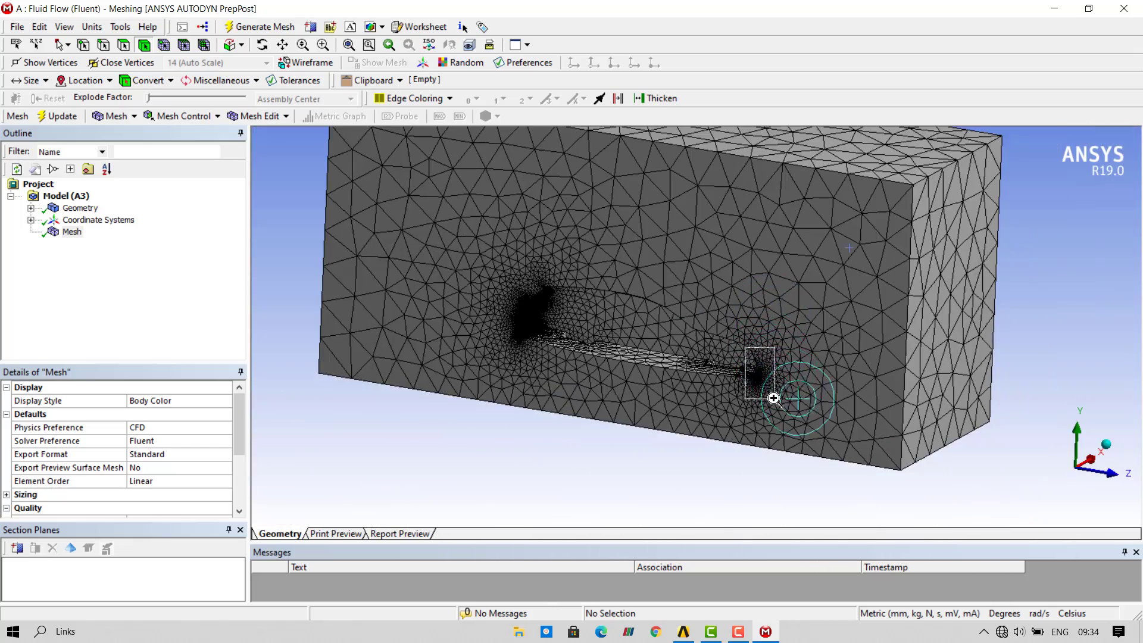
middle_drag(638, 360, 681, 245)
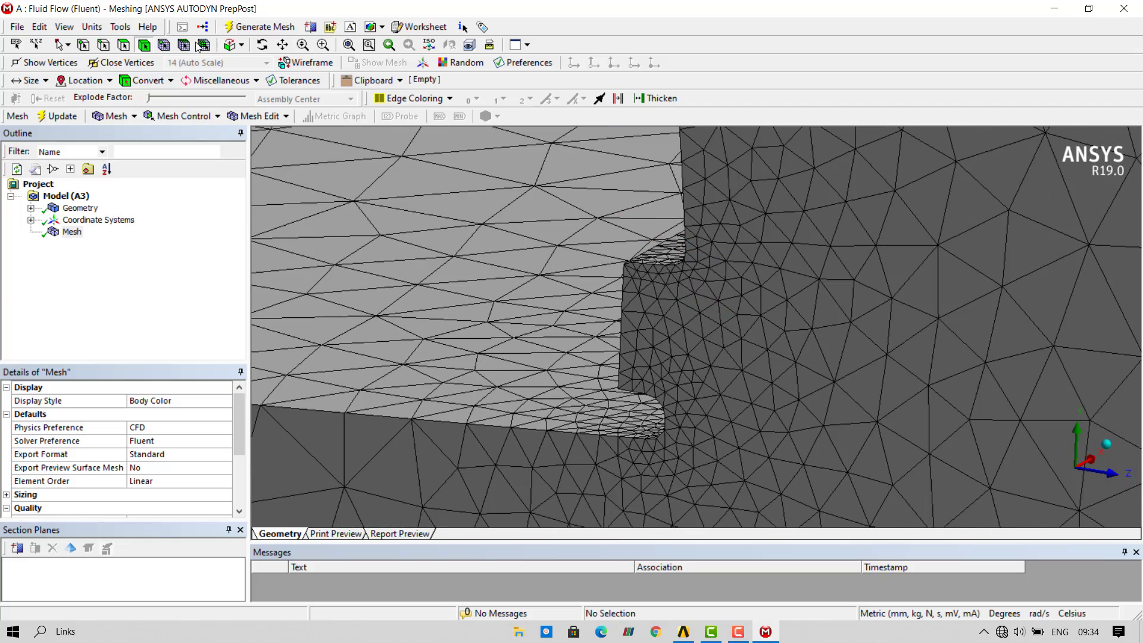
middle_drag(842, 261, 828, 273)
key(F7)
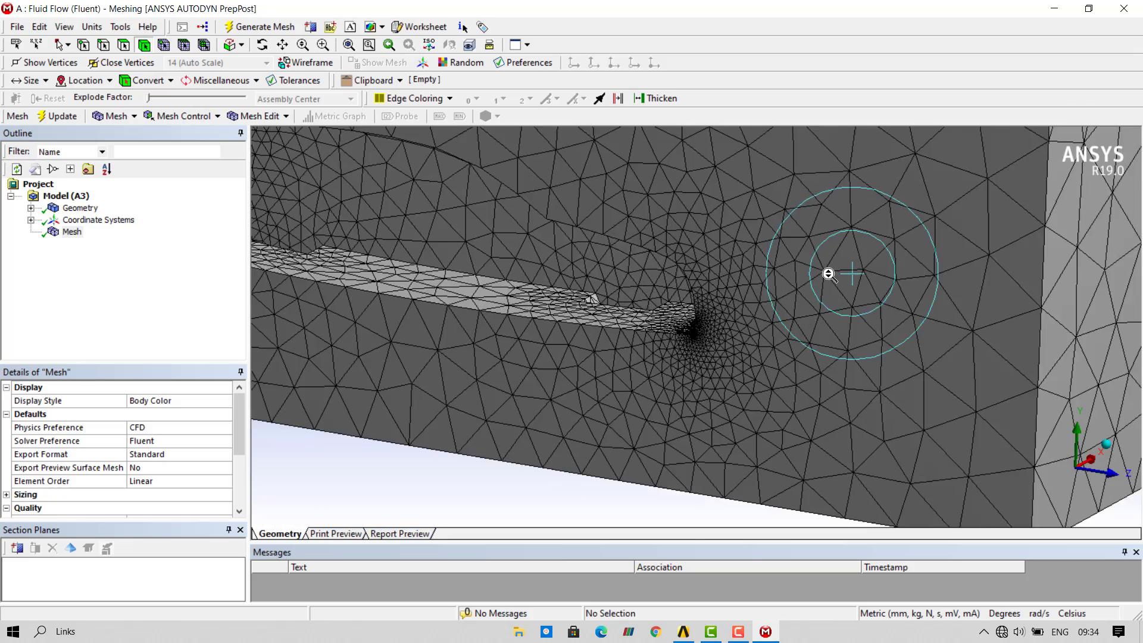
middle_drag(671, 210, 474, 151)
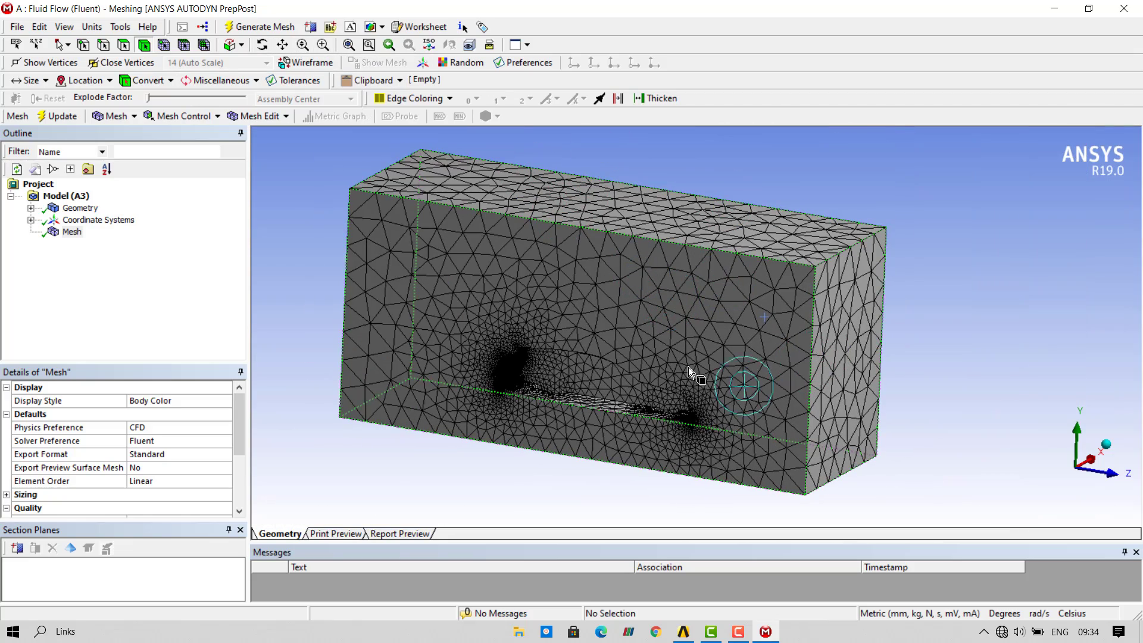
Step: Check the extent of the meshed fluid body by highlighting it, clearing the selection and highlighting it again
click(738, 302)
click(939, 225)
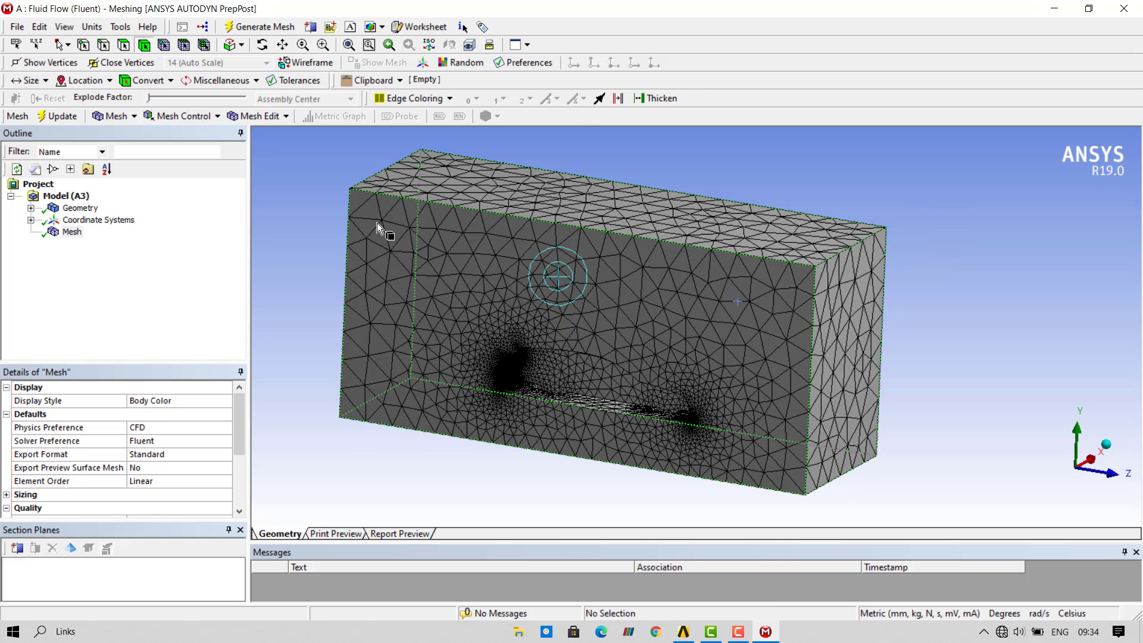
click(614, 346)
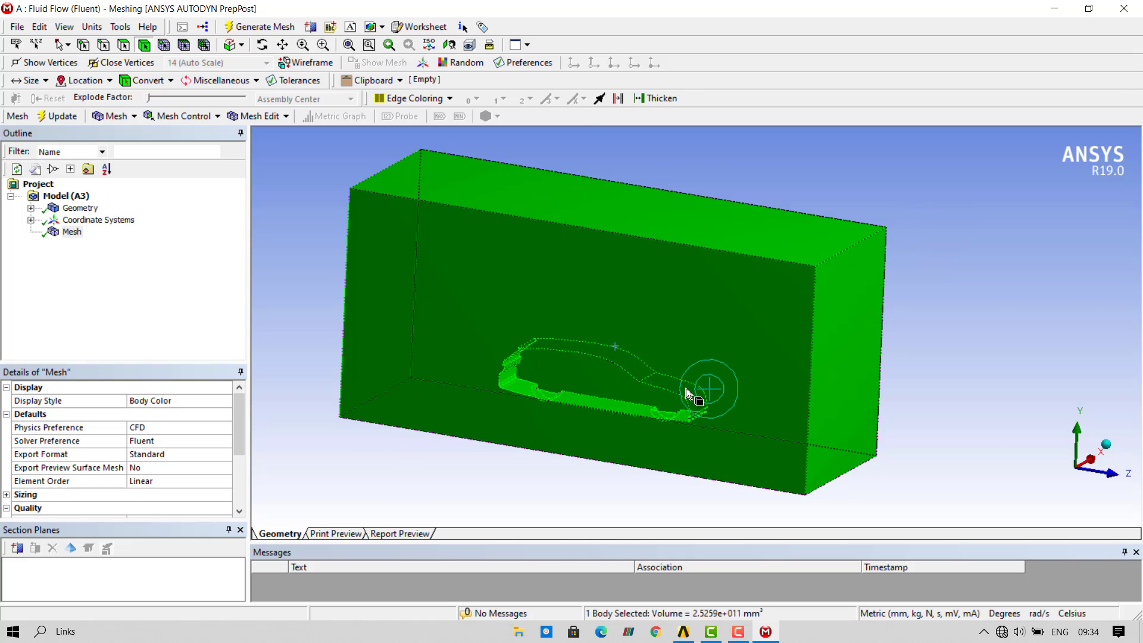
Step: Clear the body selection and create a named selection "inlet" from the domain's end face ahead of the car's front
click(955, 338)
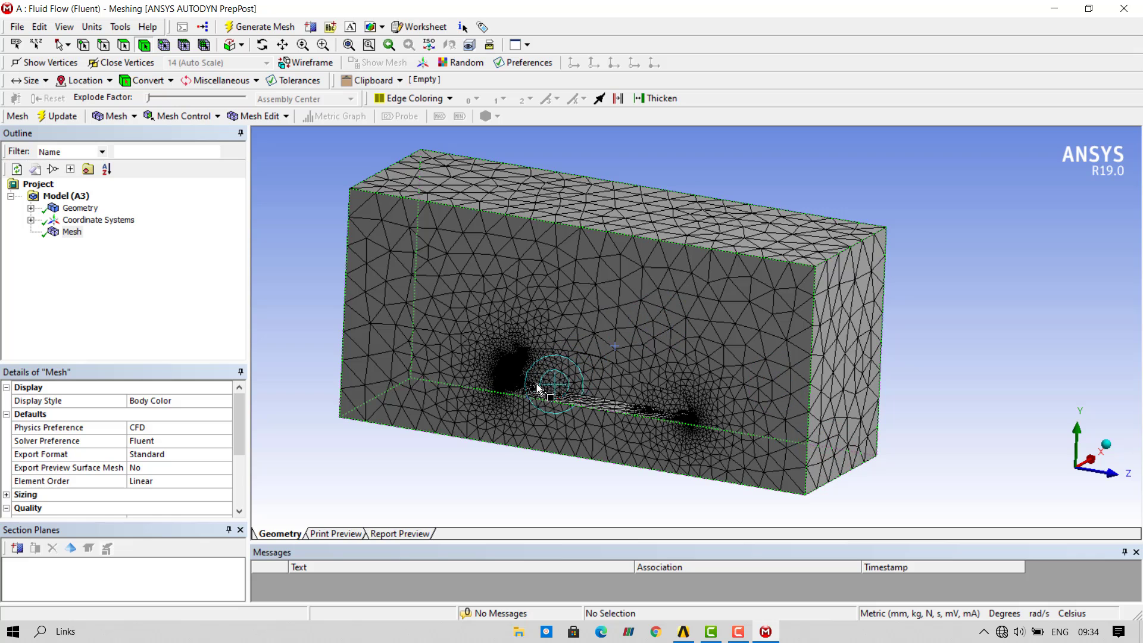
middle_drag(679, 366, 621, 388)
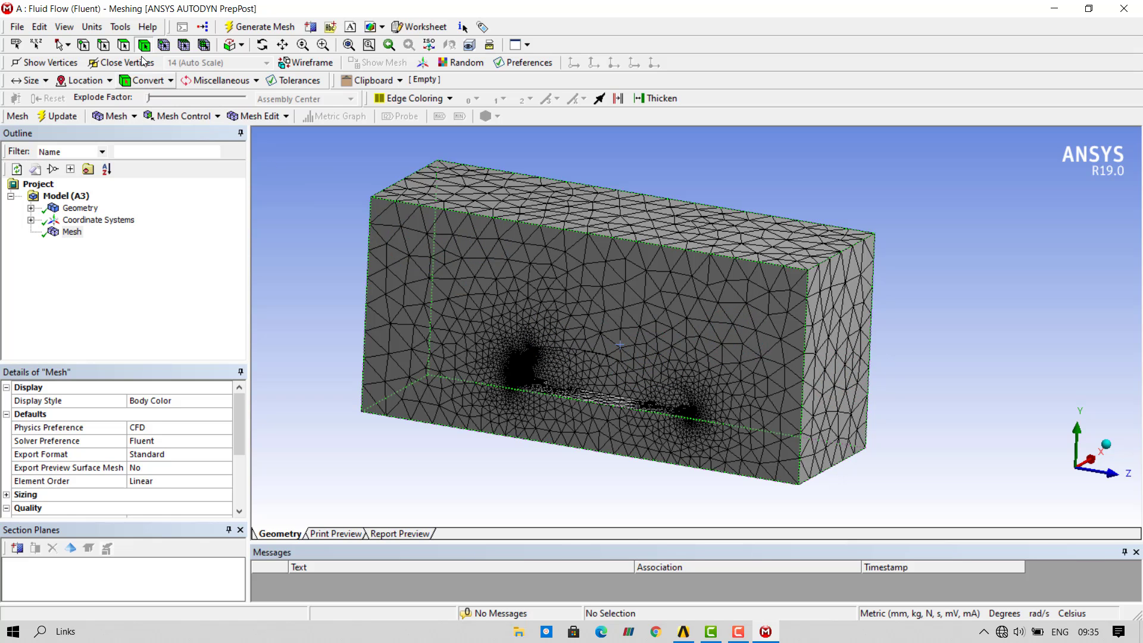
click(821, 356)
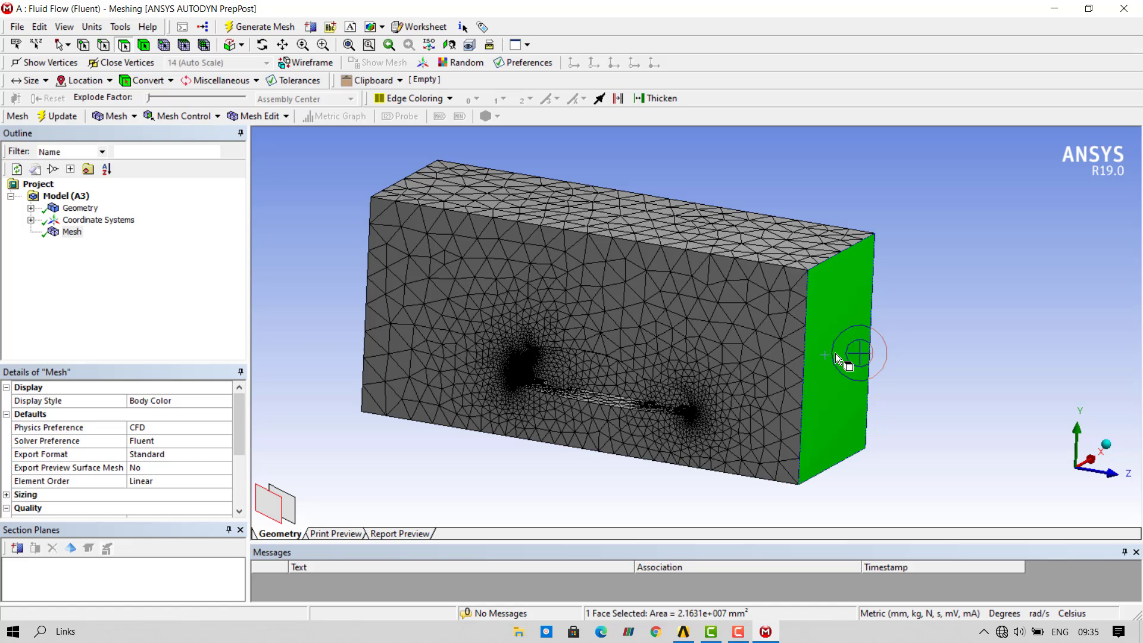
right_click(836, 356)
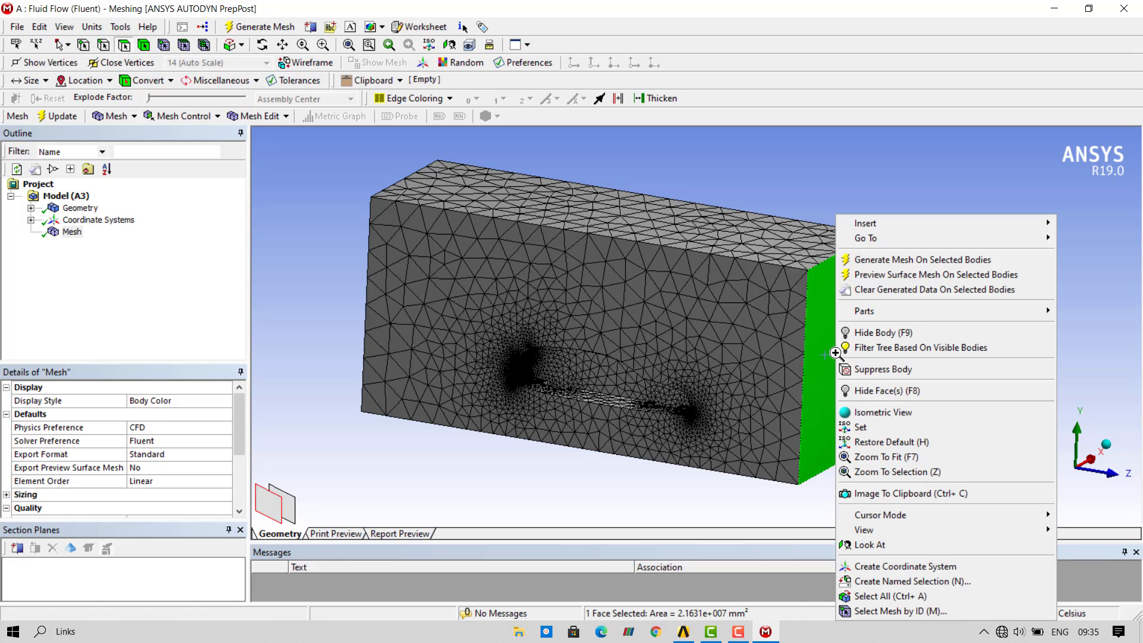
click(918, 583)
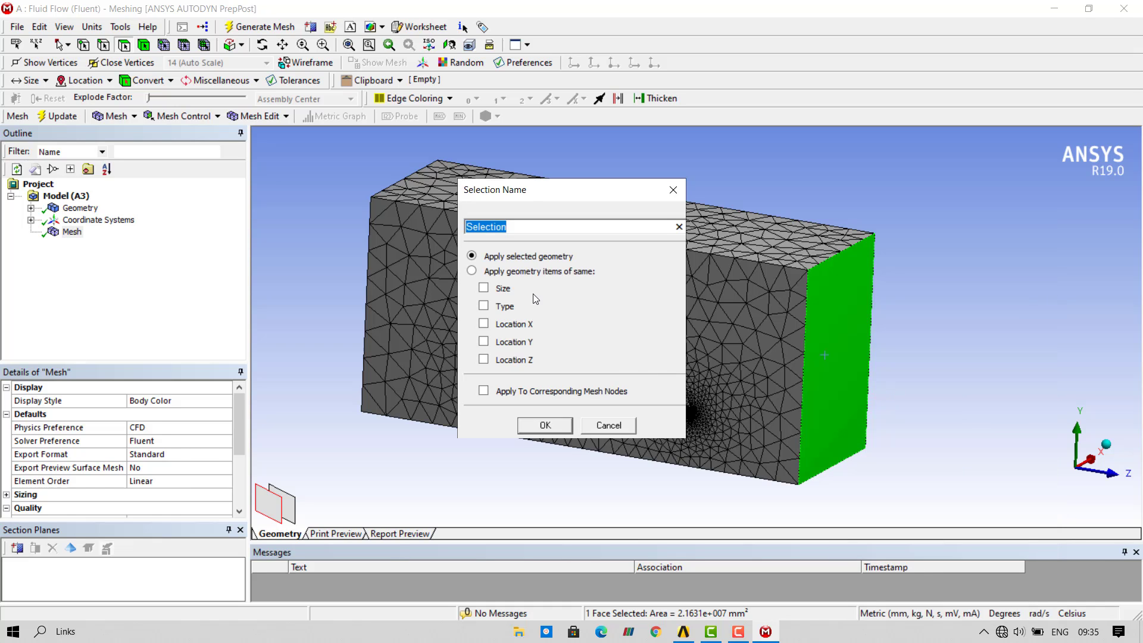
text(inlet)
click(545, 424)
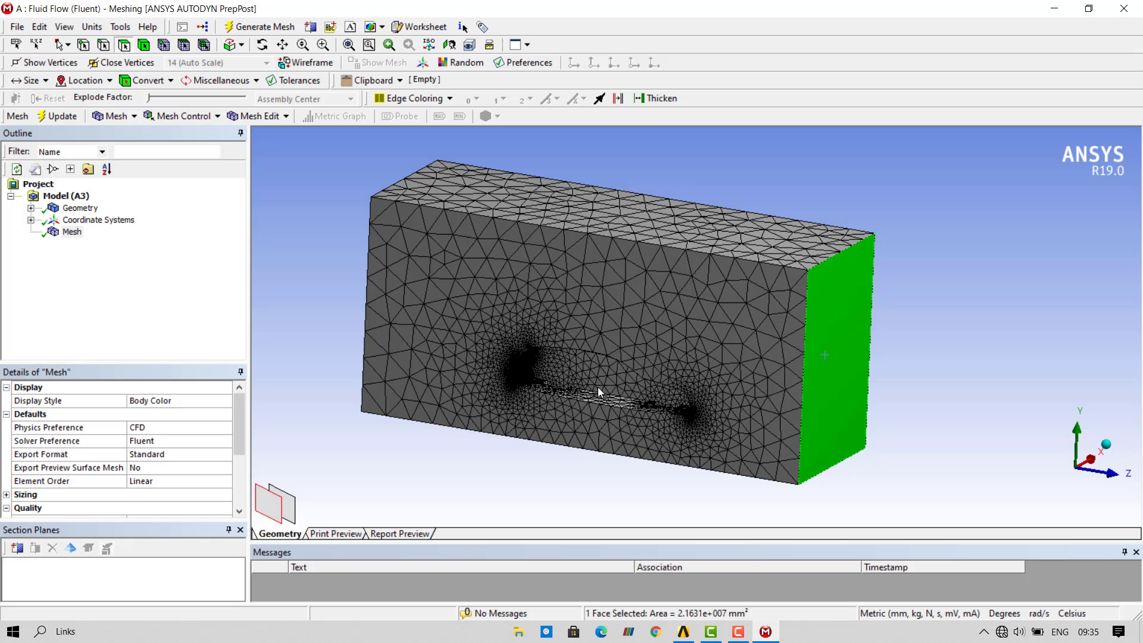
Step: Create a named selection "walls" from the domain's top face, outer side face opposite the symmetry plane, and bottom face
middle_drag(598, 387, 493, 342)
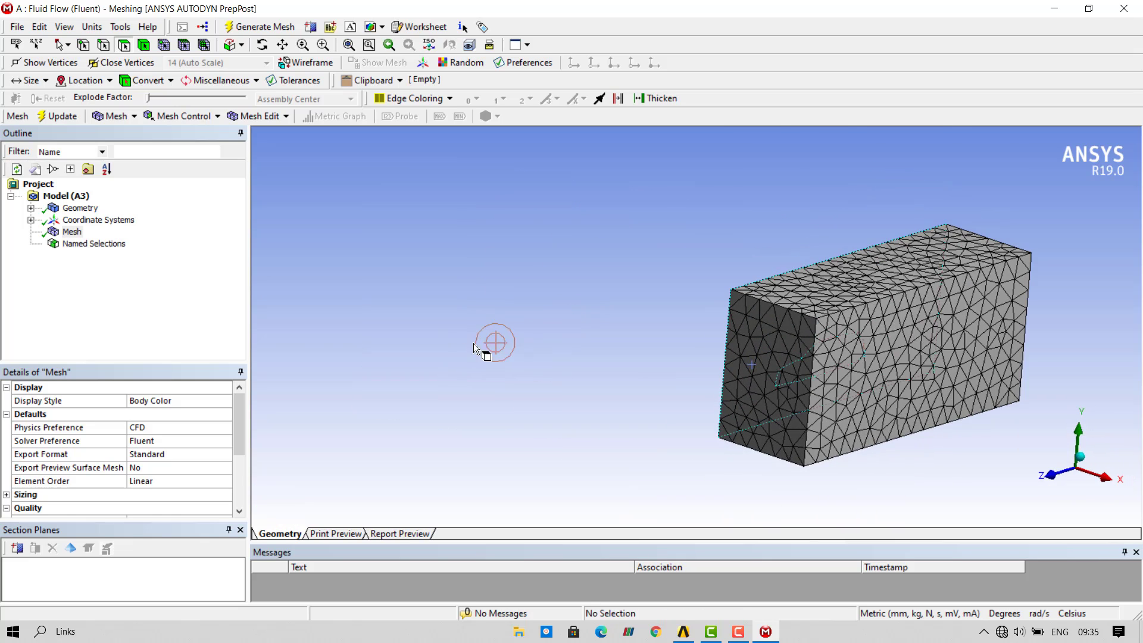
click(842, 285)
ctrl+click(911, 353)
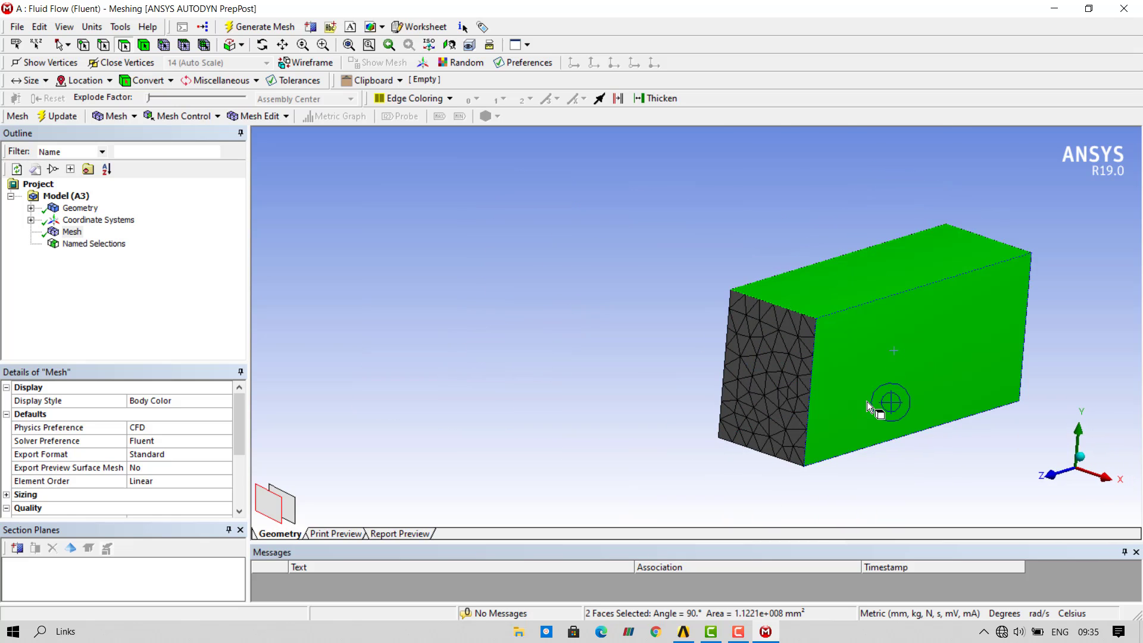
middle_drag(890, 397, 812, 452)
ctrl+click(813, 452)
middle_drag(887, 383, 746, 338)
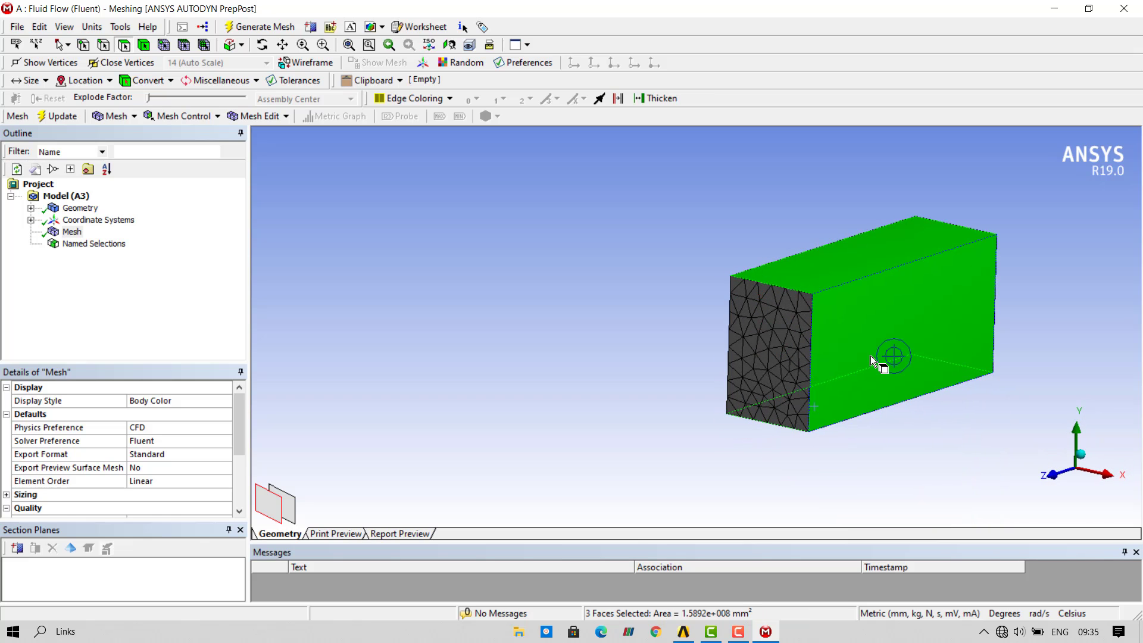
key(n)
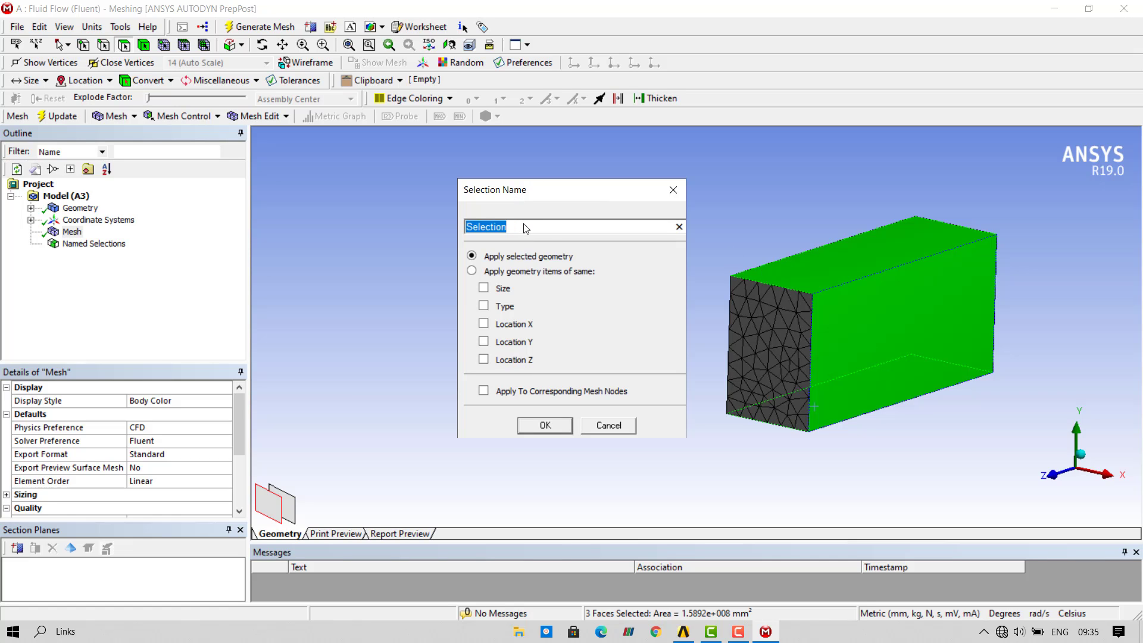
text(walls)
click(560, 428)
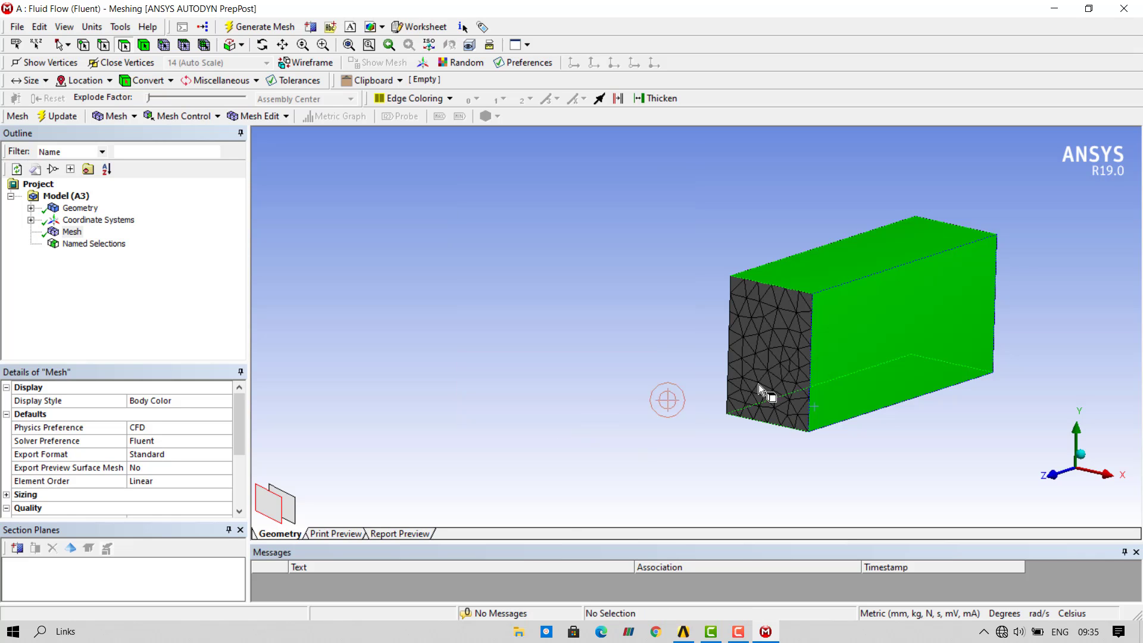
Step: Create a named selection "outlet" from the domain's end face behind the car's rear
ctrl+middle_drag(898, 380, 673, 414)
middle_drag(843, 379, 766, 408)
click(737, 390)
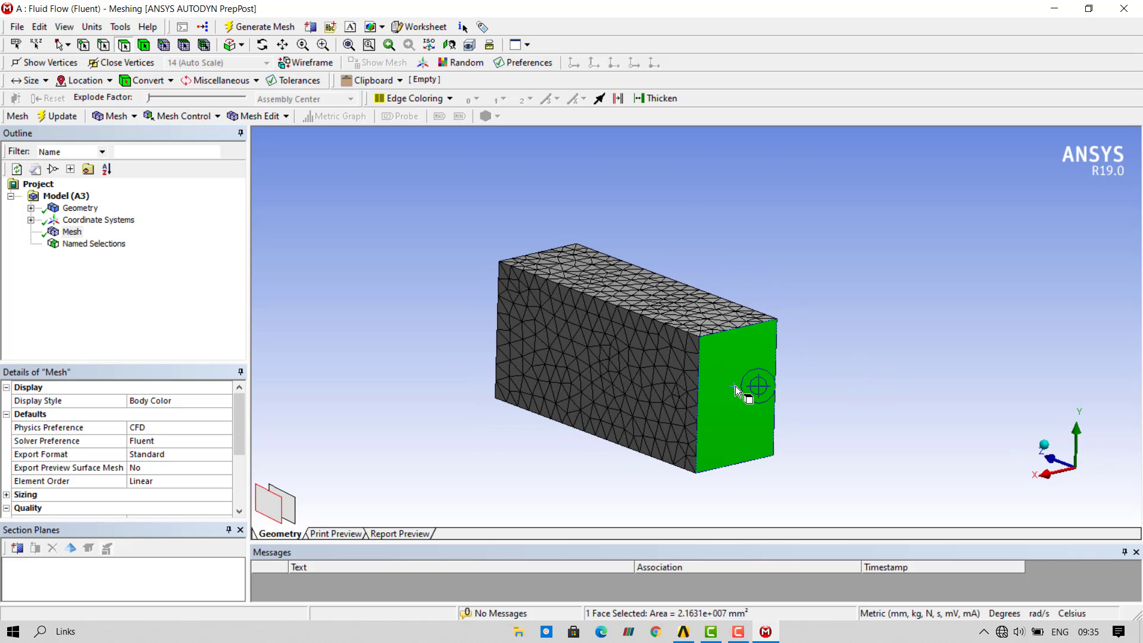
text(n)
text(out)
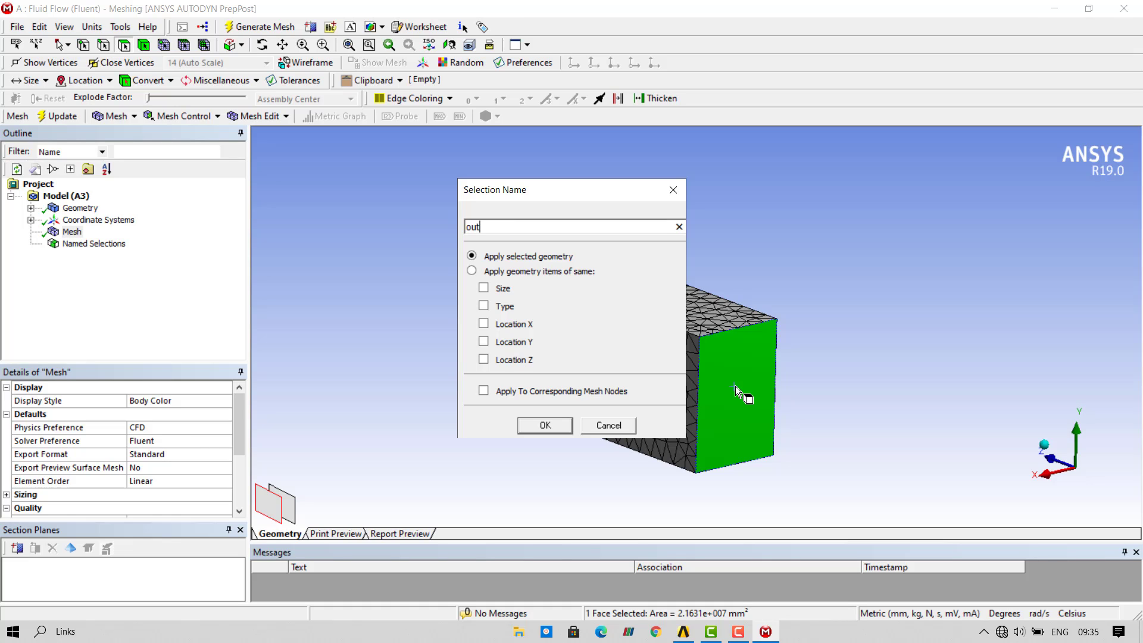
text(let)
click(550, 426)
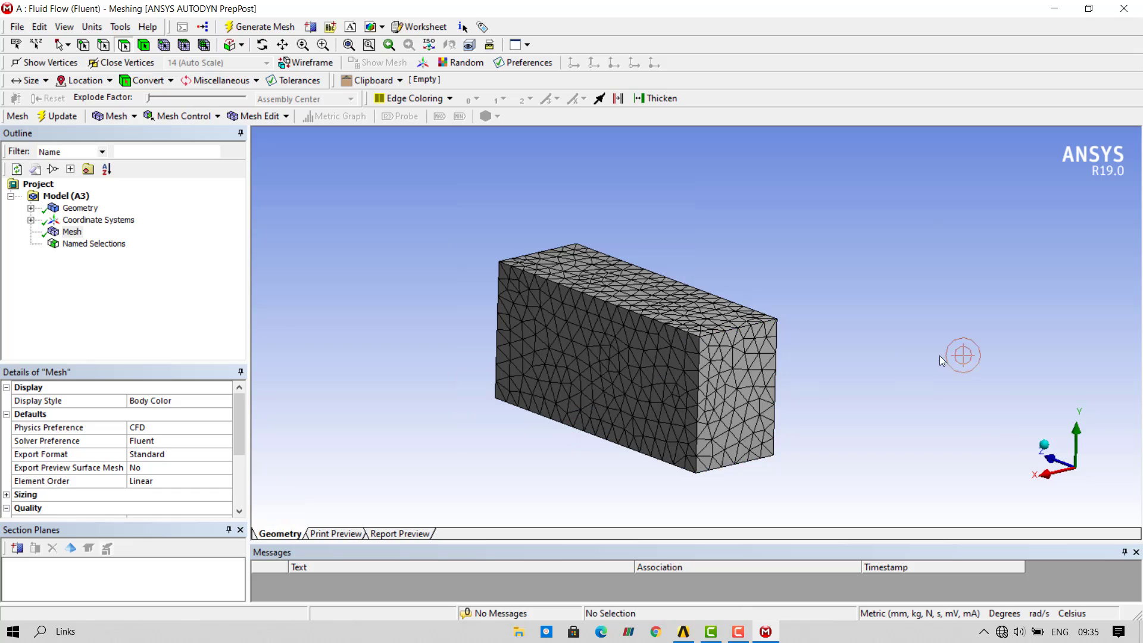
Step: Create a named selection "symmetry" from the large cut face containing the car's profile opening
middle_drag(936, 423, 738, 454)
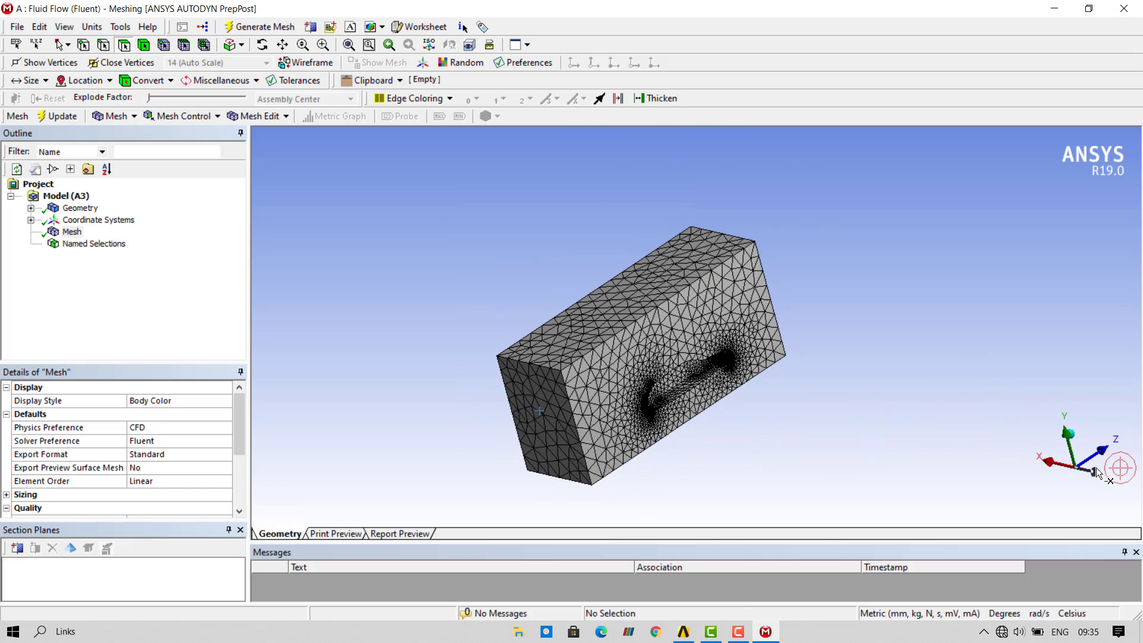
click(1098, 471)
scroll(753, 280, up, 6)
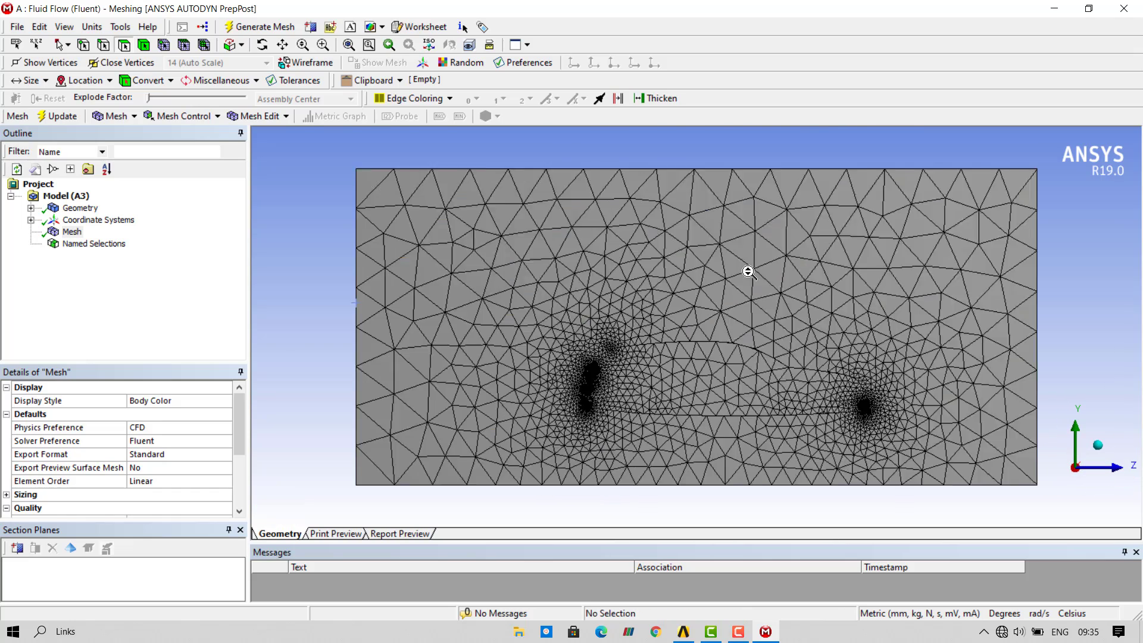
scroll(754, 274, down, 3)
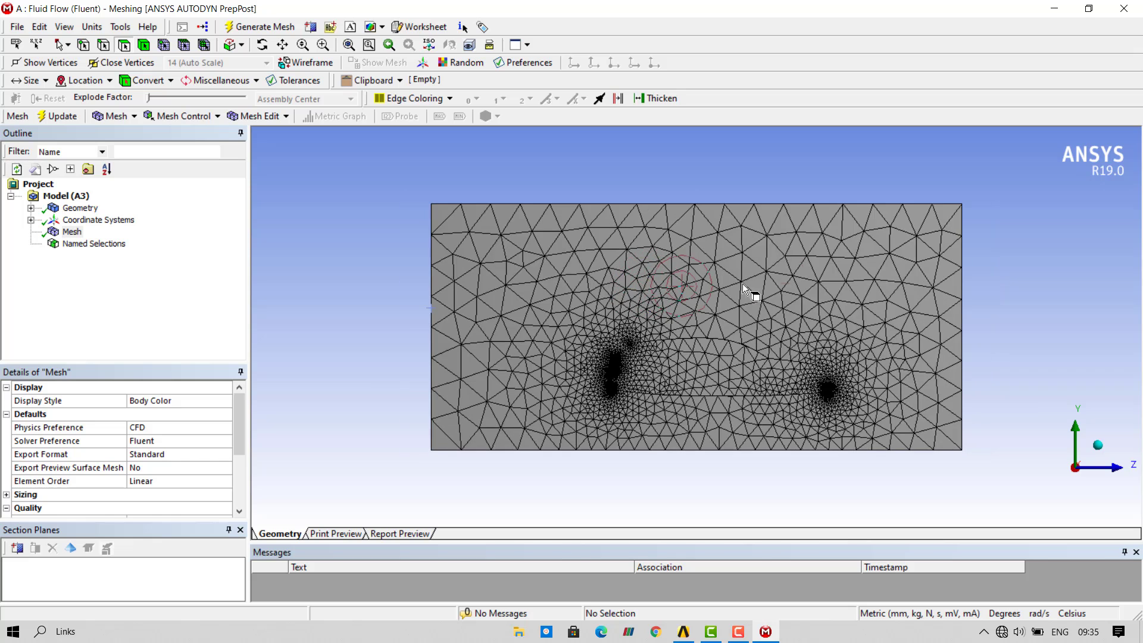
scroll(691, 311, down, 1)
click(690, 311)
middle_drag(544, 322, 527, 291)
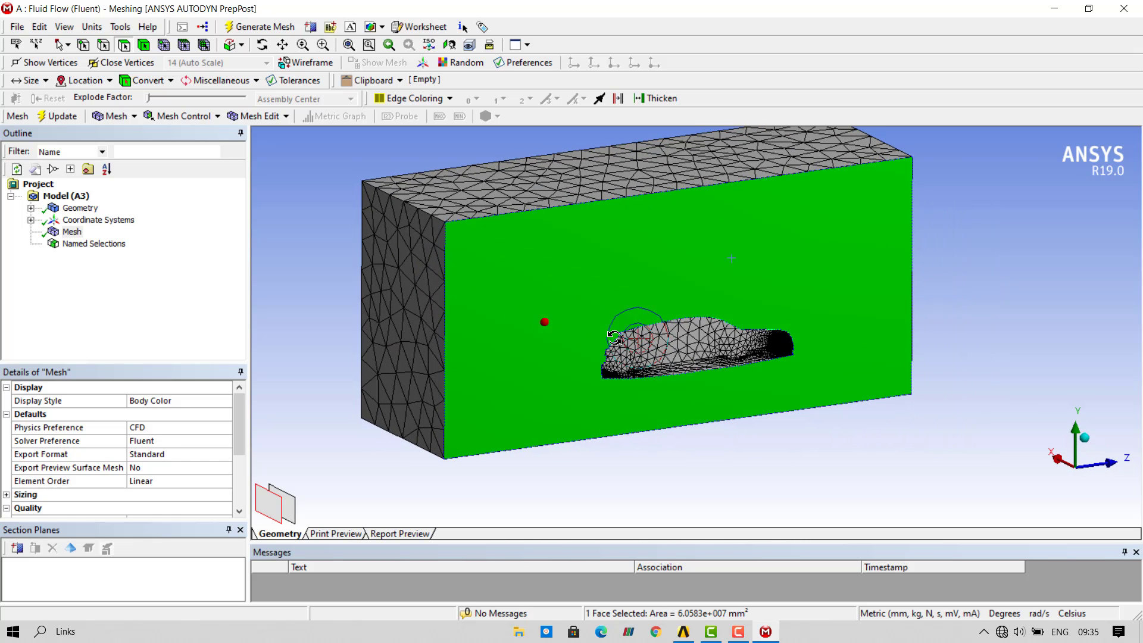
key(n)
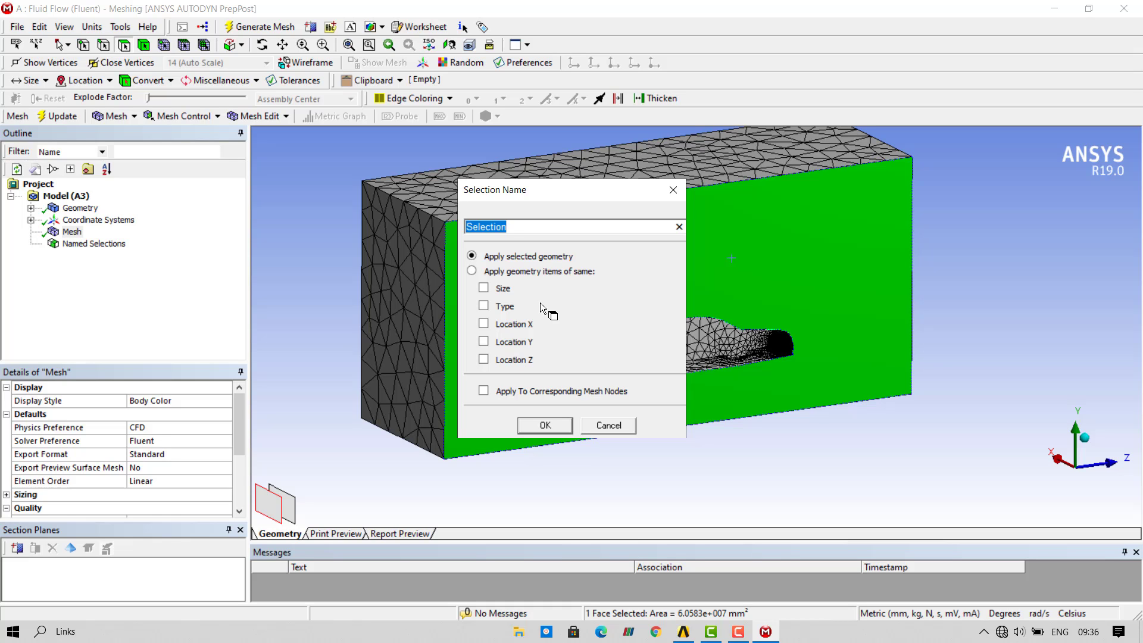
text(syme)
text(try)
text(m)
click(559, 425)
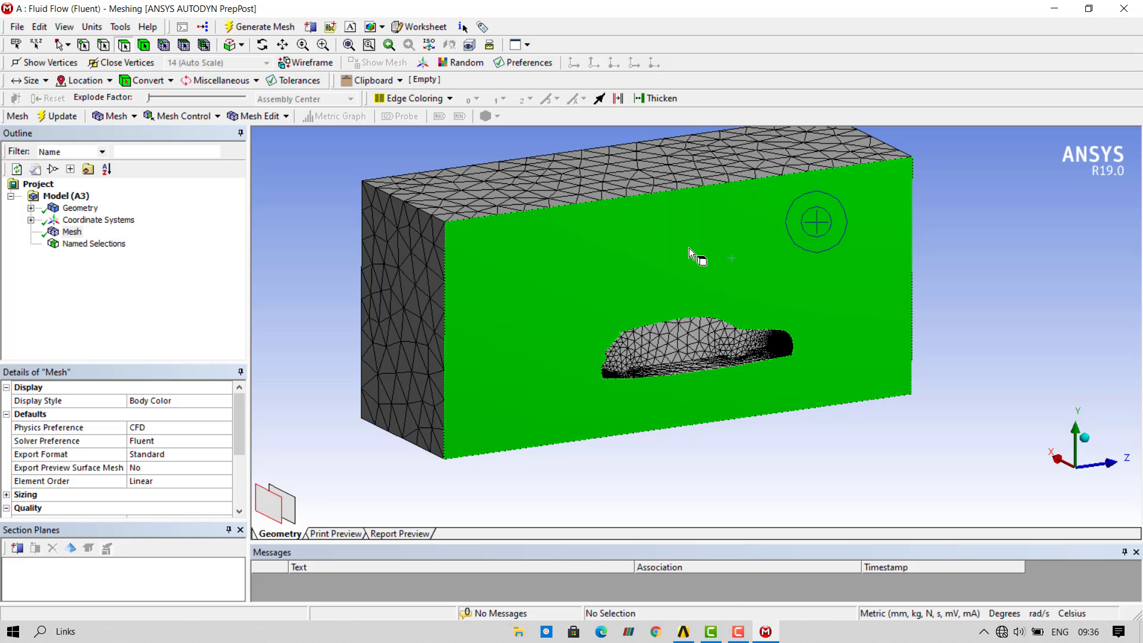
Step: Clear the face selection and show the domain in wireframe, viewed straight along the X axis
click(698, 346)
click(861, 422)
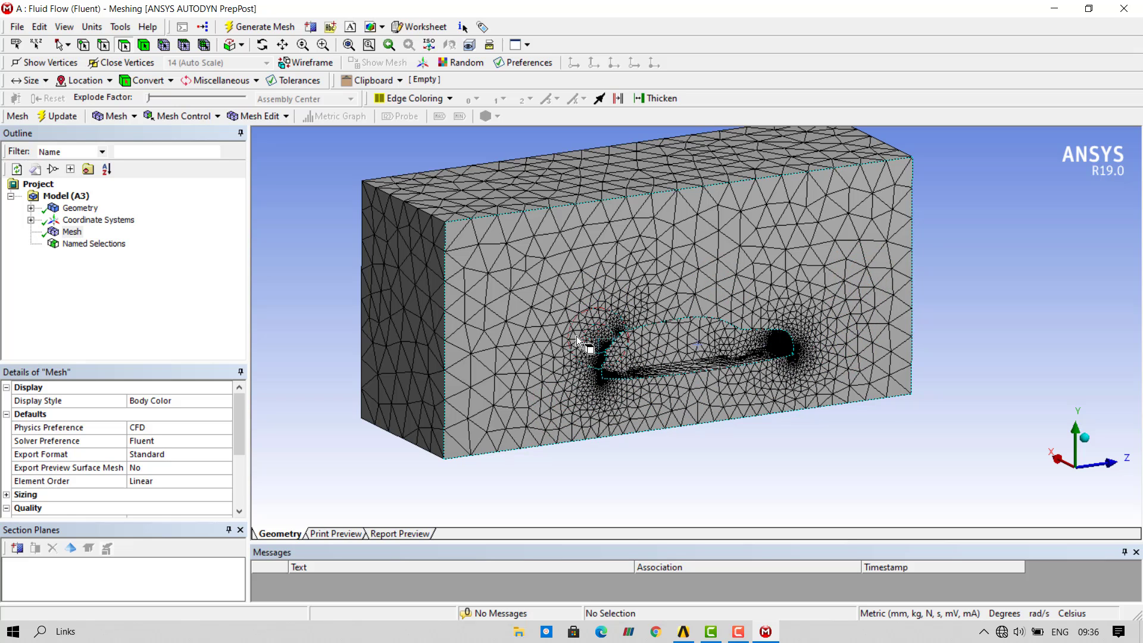
click(1064, 449)
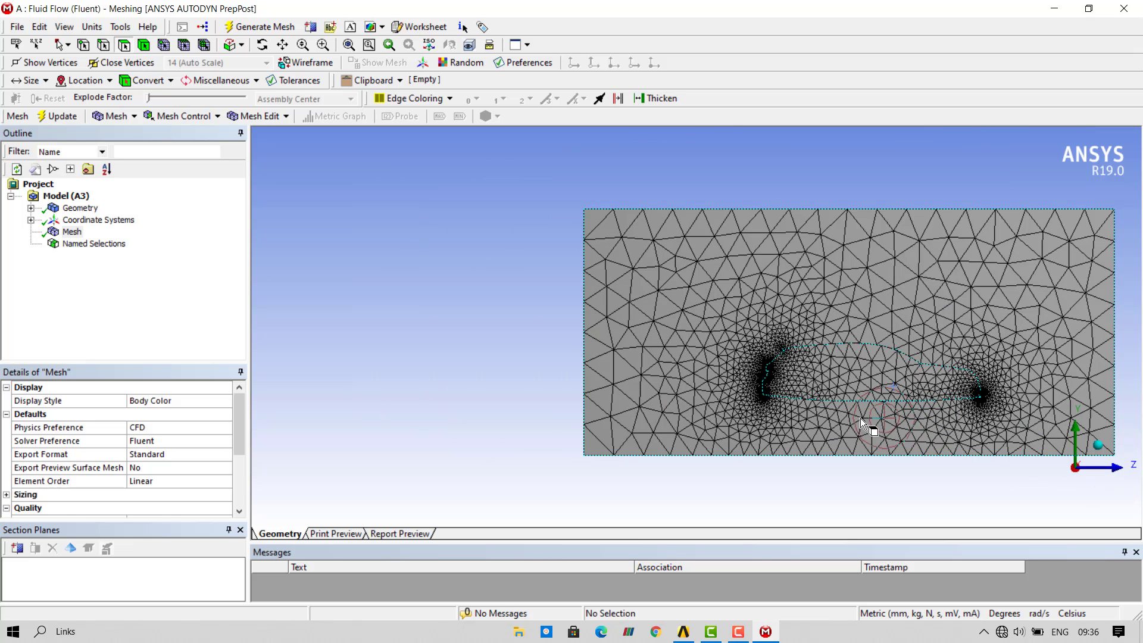
click(319, 65)
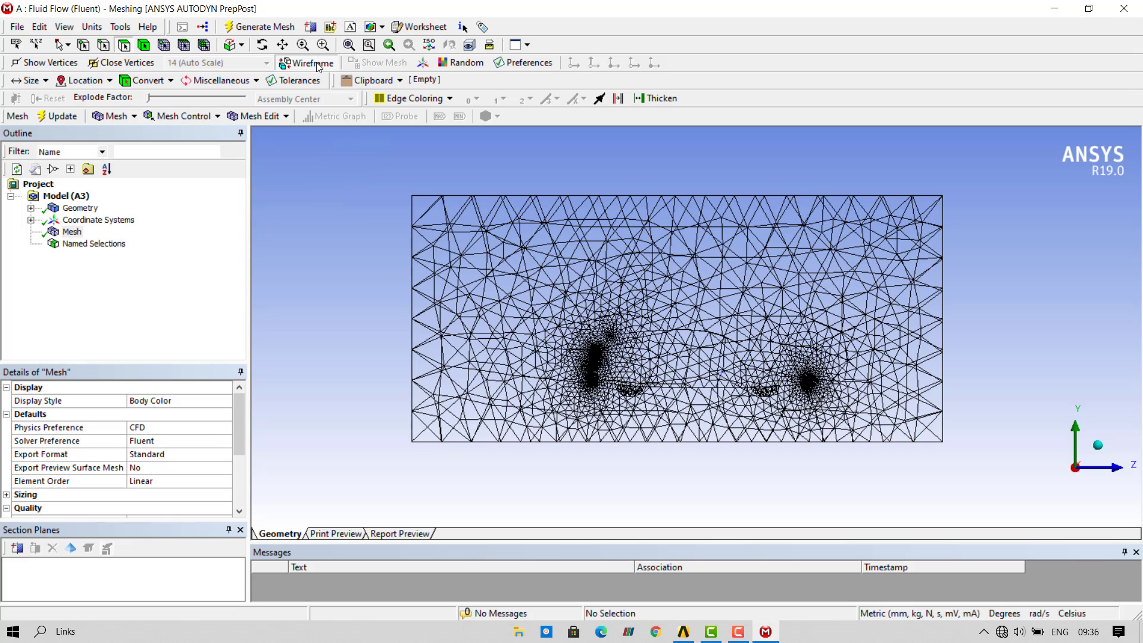
Step: Select all the car cavity's faces with Box Select and create a named selection "car" from them
click(68, 45)
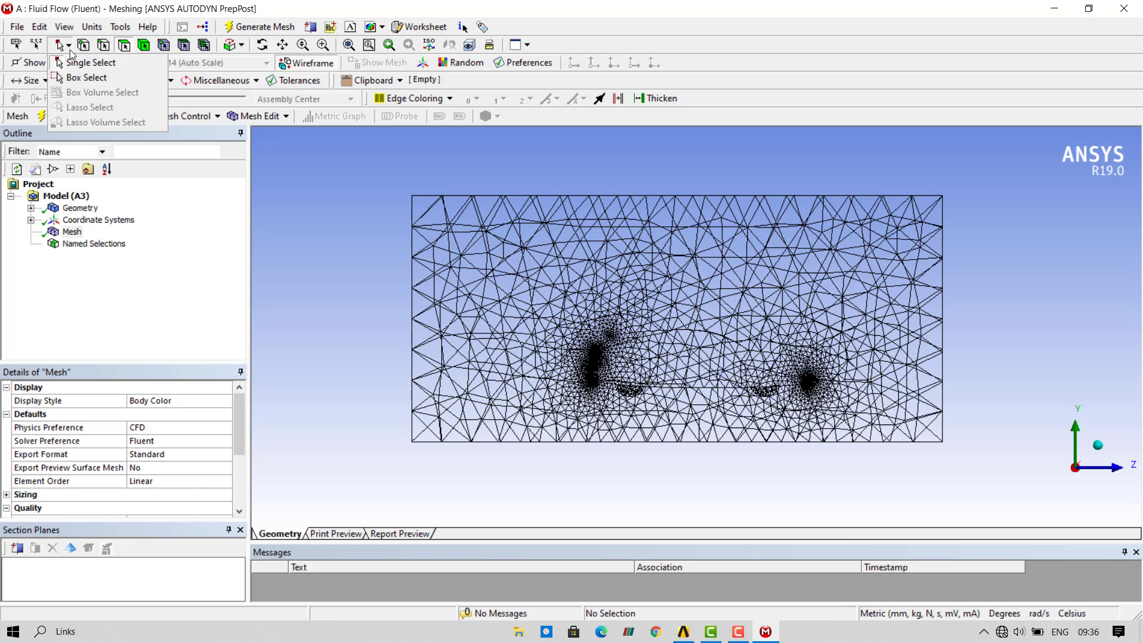
click(86, 78)
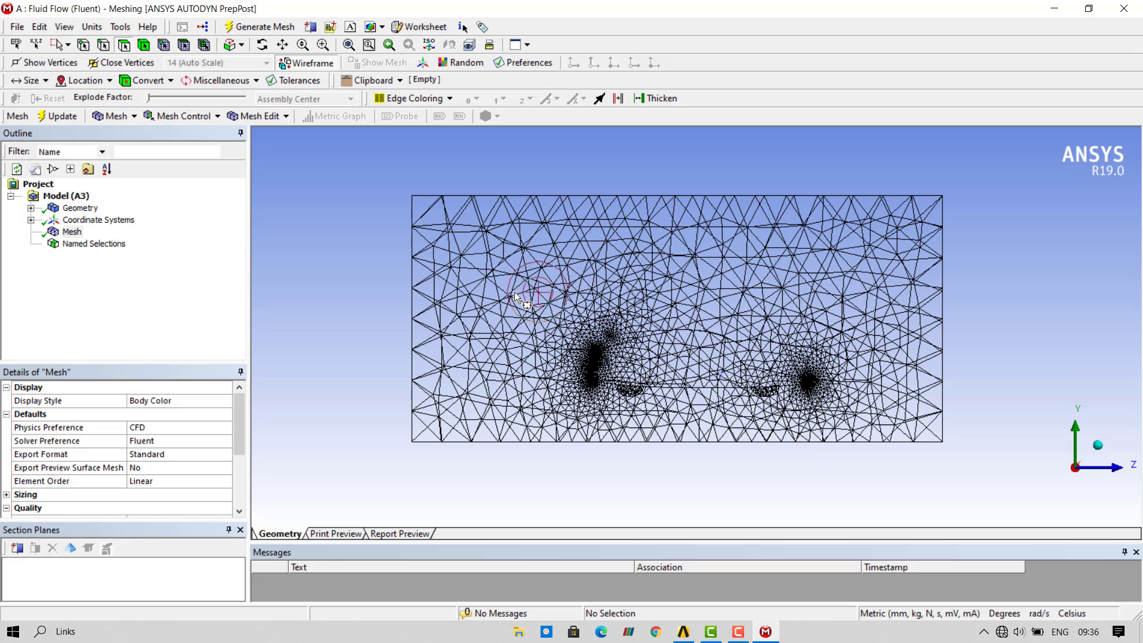
drag(530, 293, 852, 418)
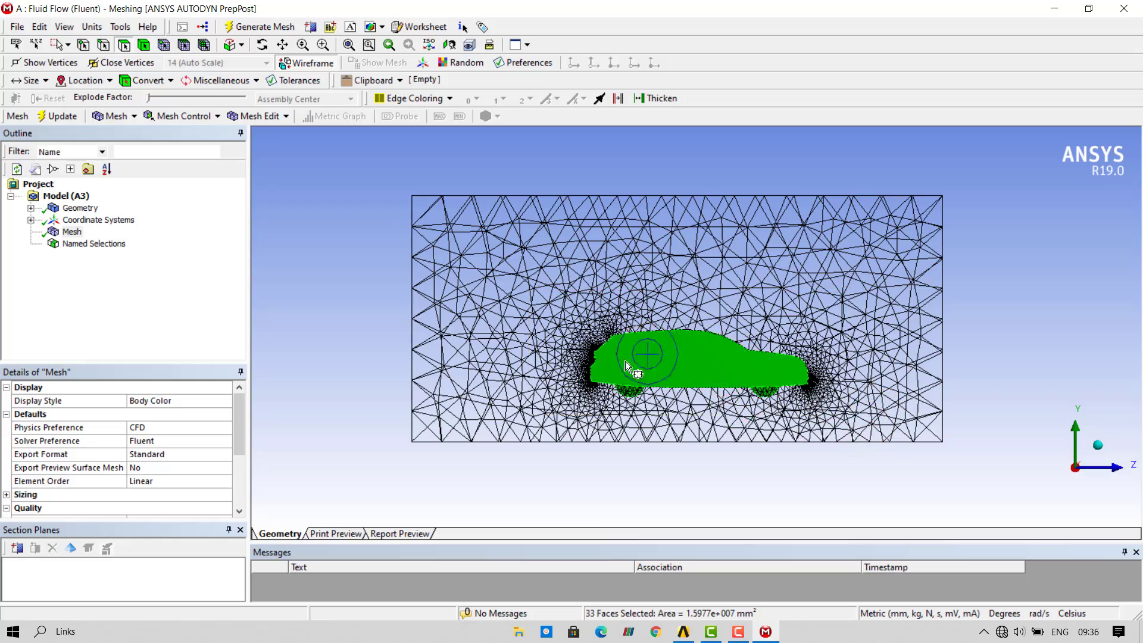
middle_drag(786, 378, 761, 405)
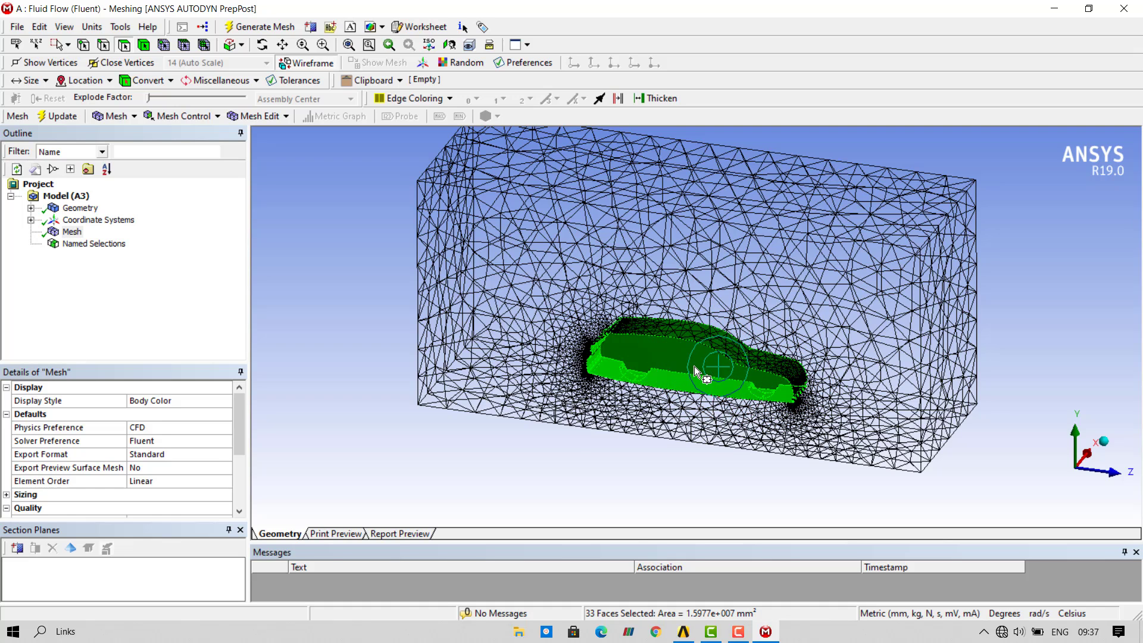
key(n)
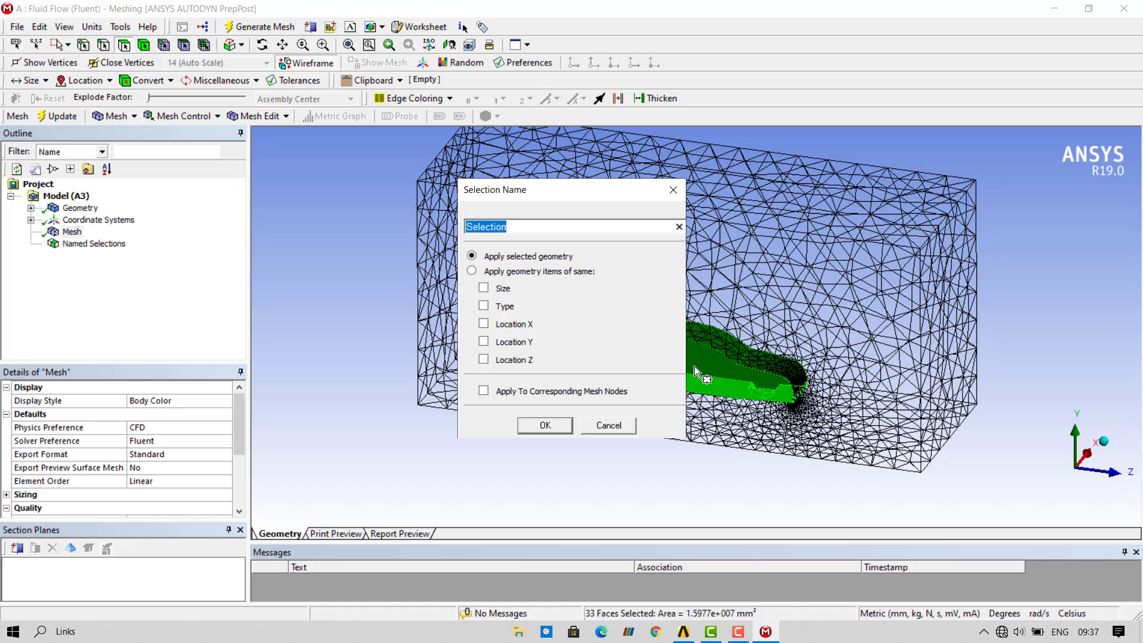
text(car)
click(551, 426)
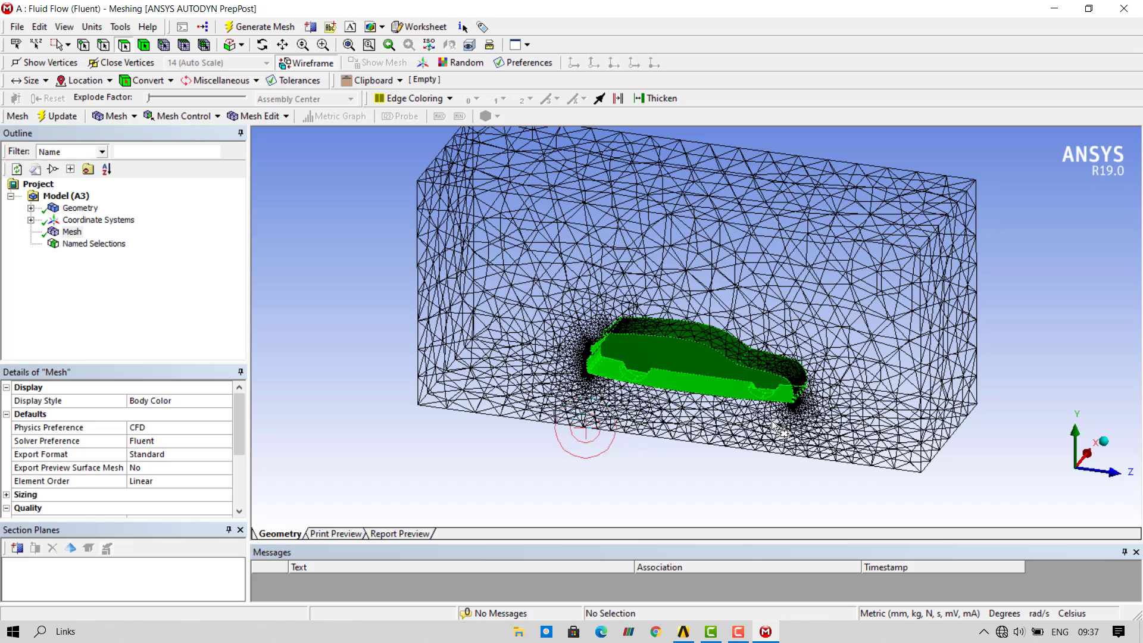
Step: Check the faces assigned to the inlet, walls, outlet, symmetry and car named selections
click(31, 244)
click(90, 256)
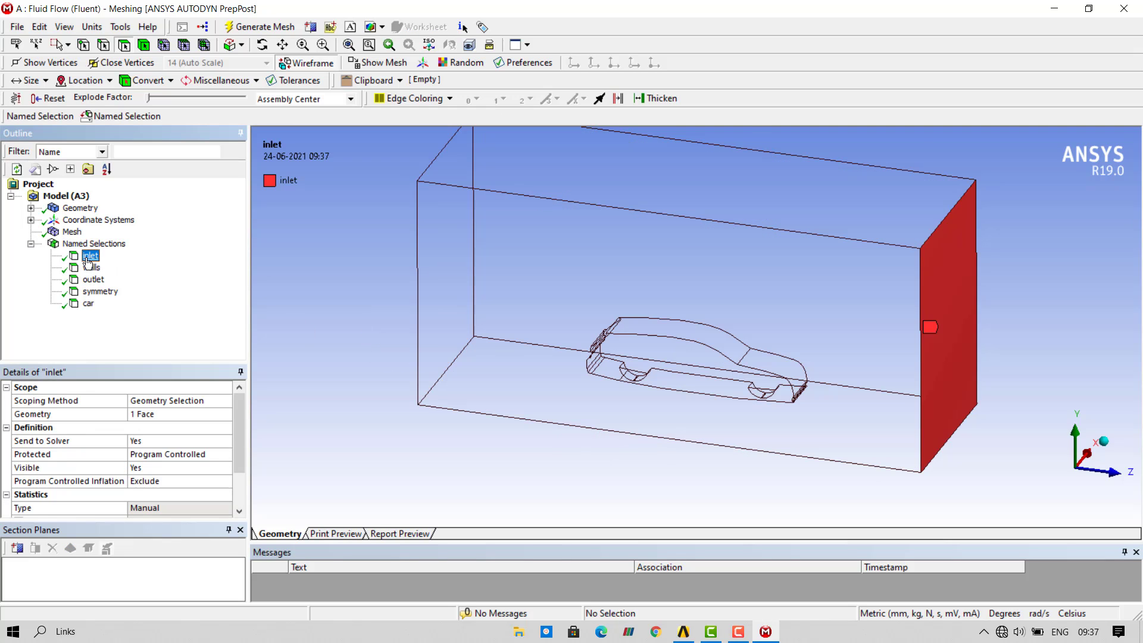
click(94, 268)
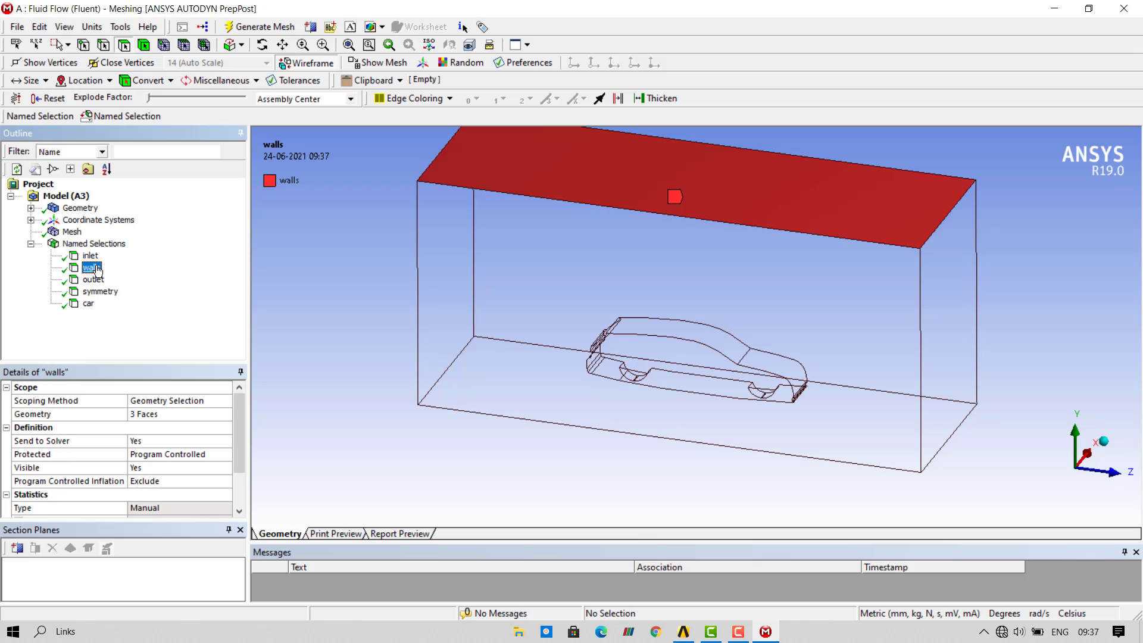
click(93, 281)
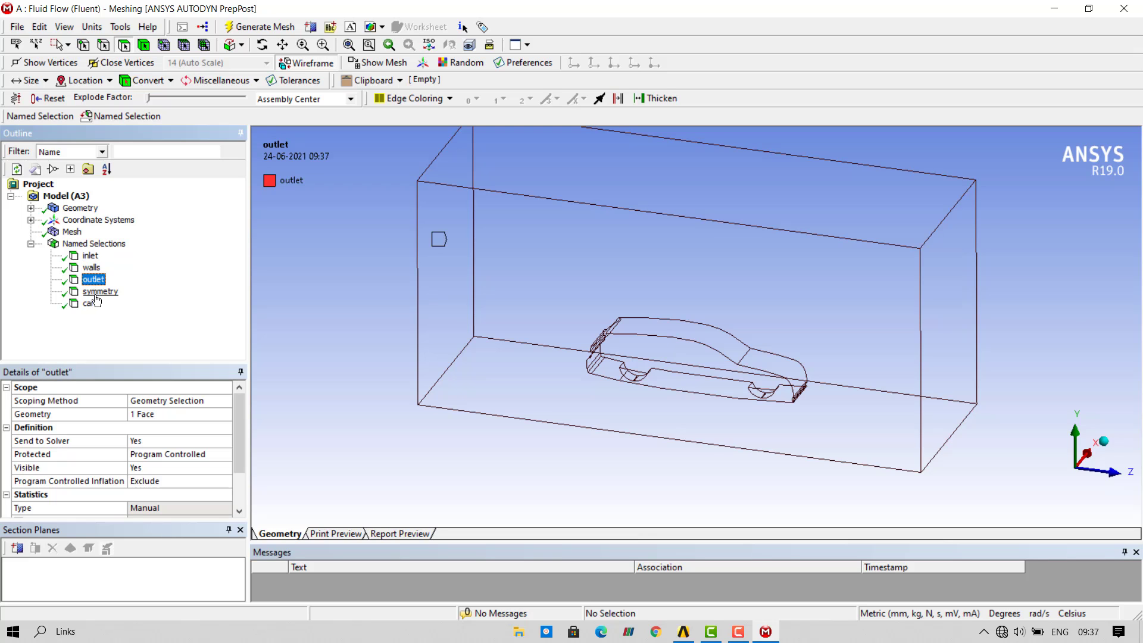
click(96, 295)
click(90, 304)
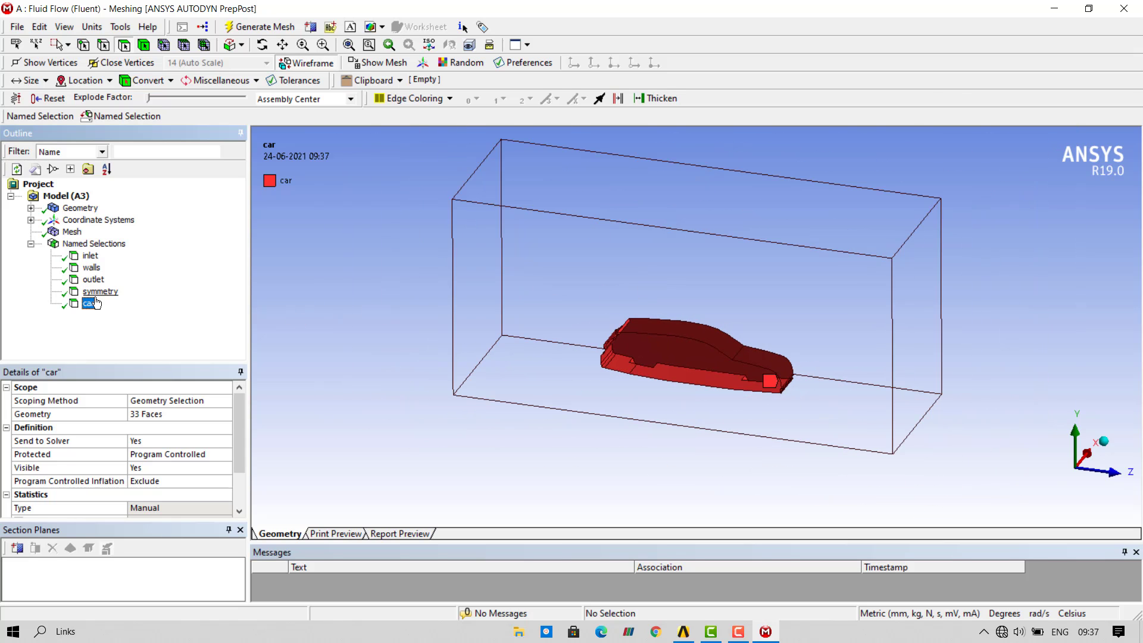
key(Up)
key(Up)
key(Up)
key(Up)
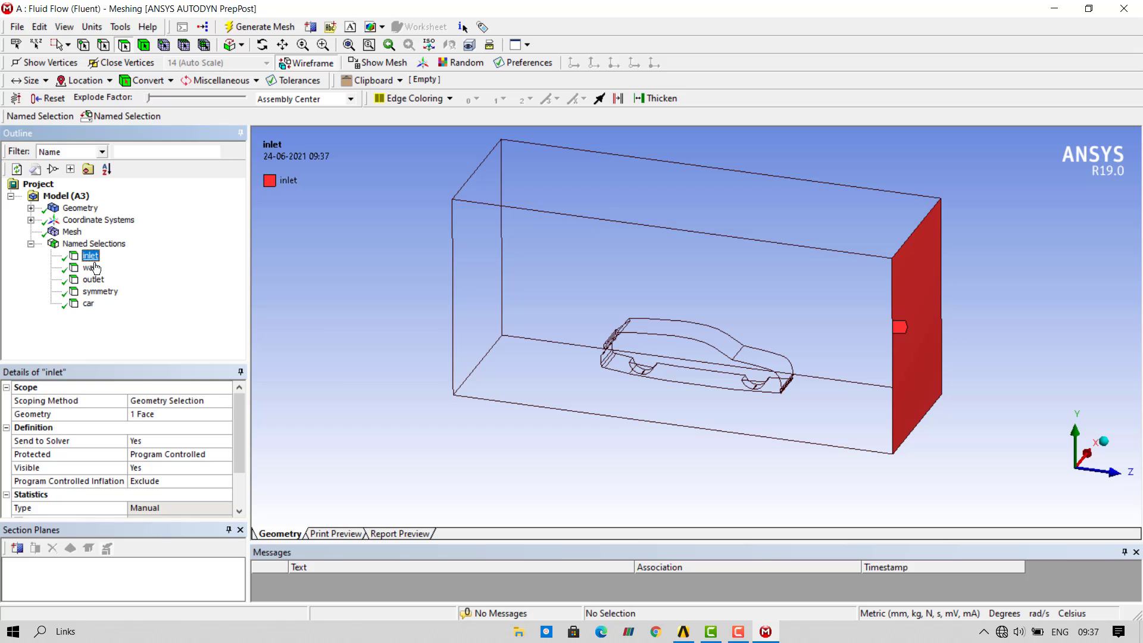
click(88, 305)
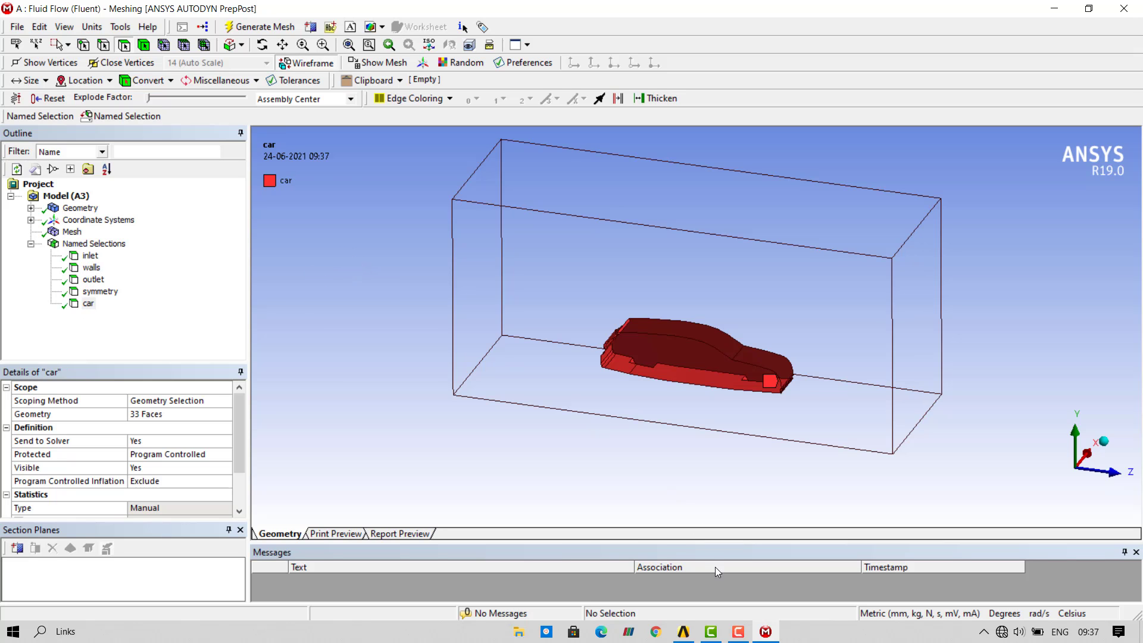
Step: Return to the Meshing window from Workbench and update the mesh to transfer it to Fluent
click(683, 631)
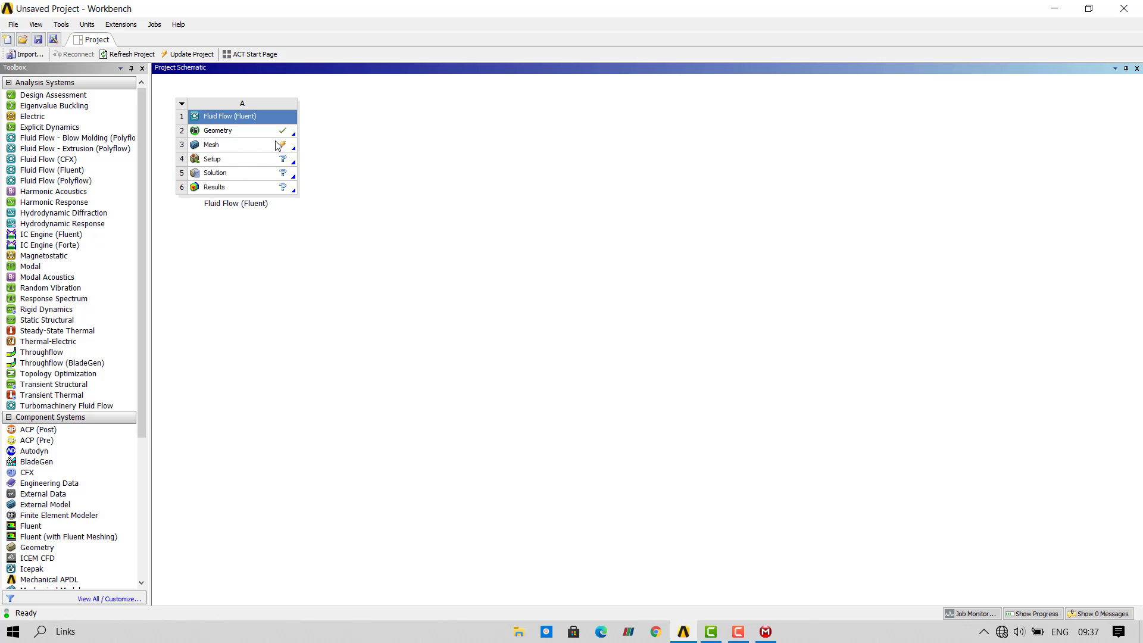
click(276, 146)
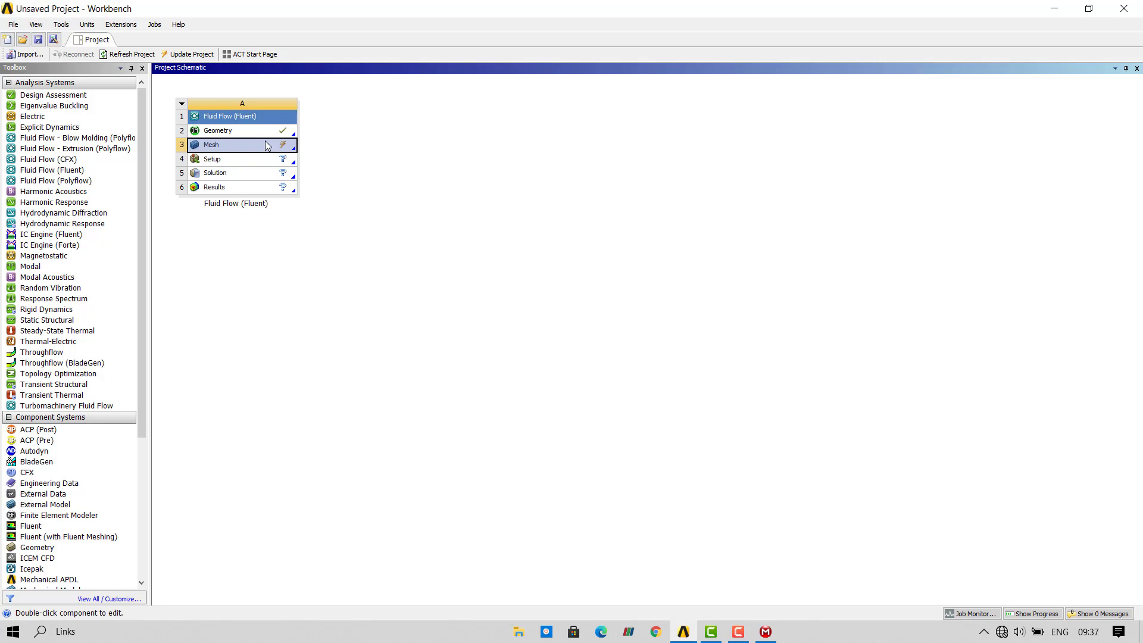
double_click(266, 143)
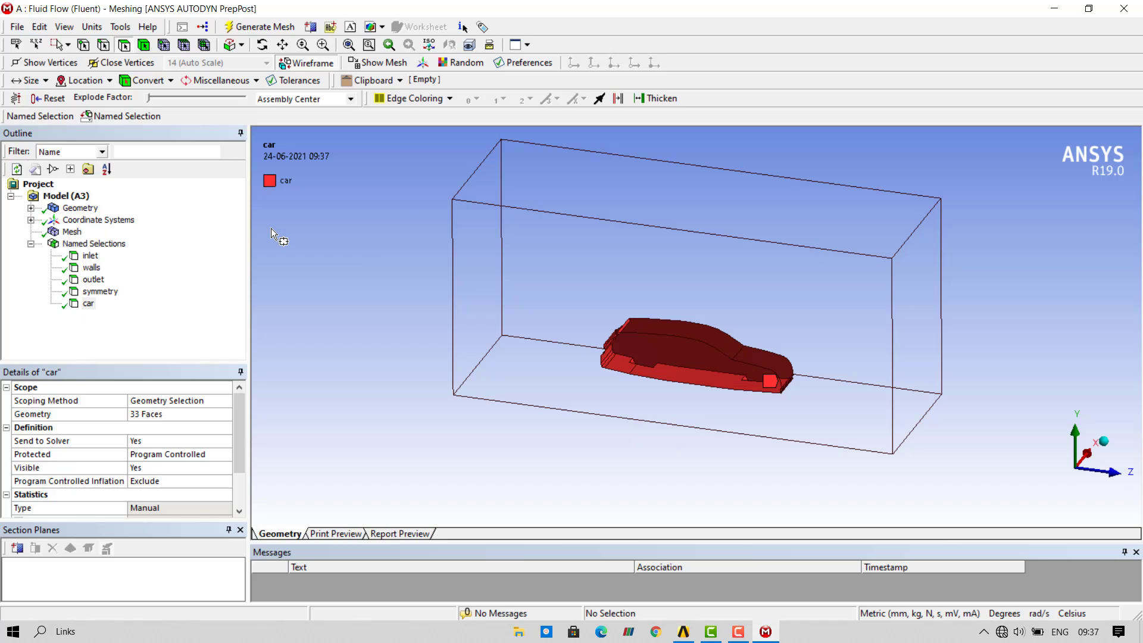
click(71, 232)
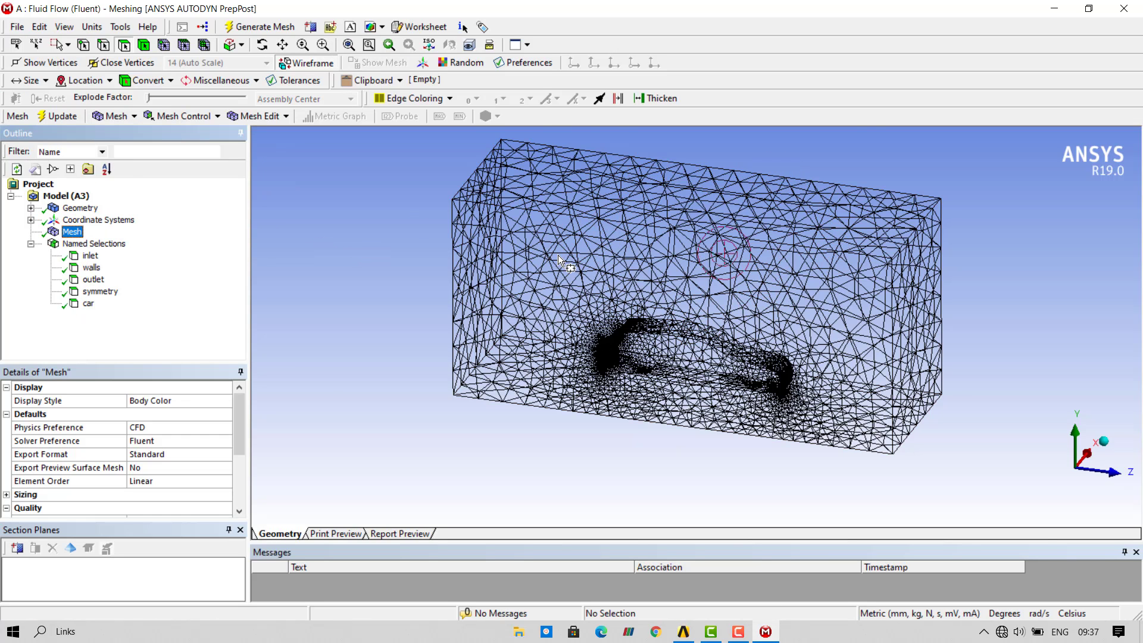
right_click(73, 236)
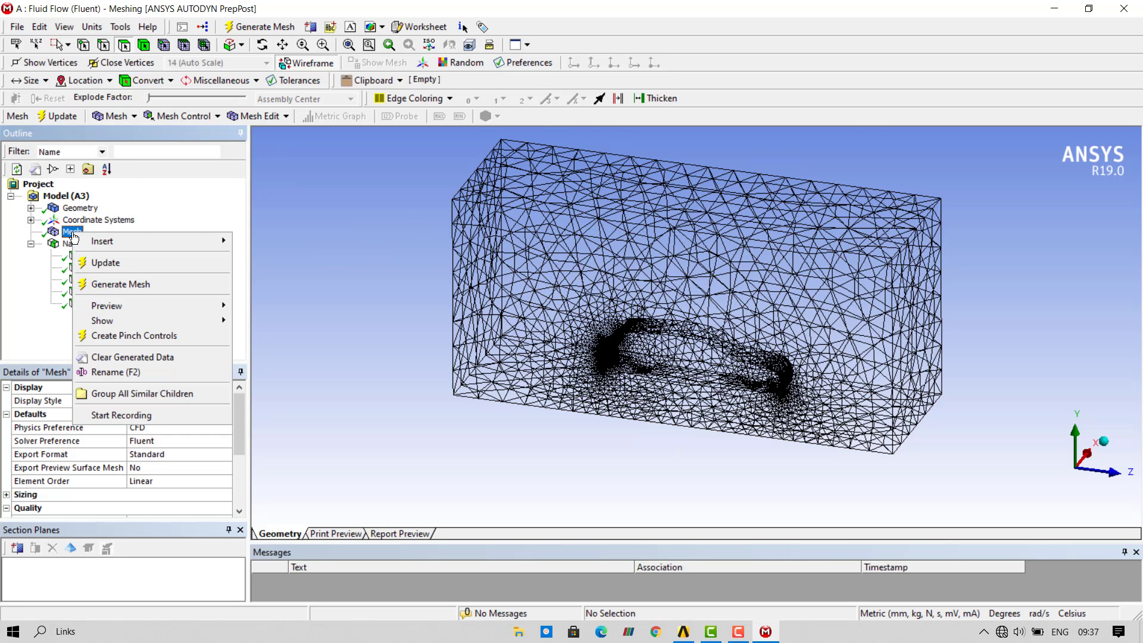
click(116, 268)
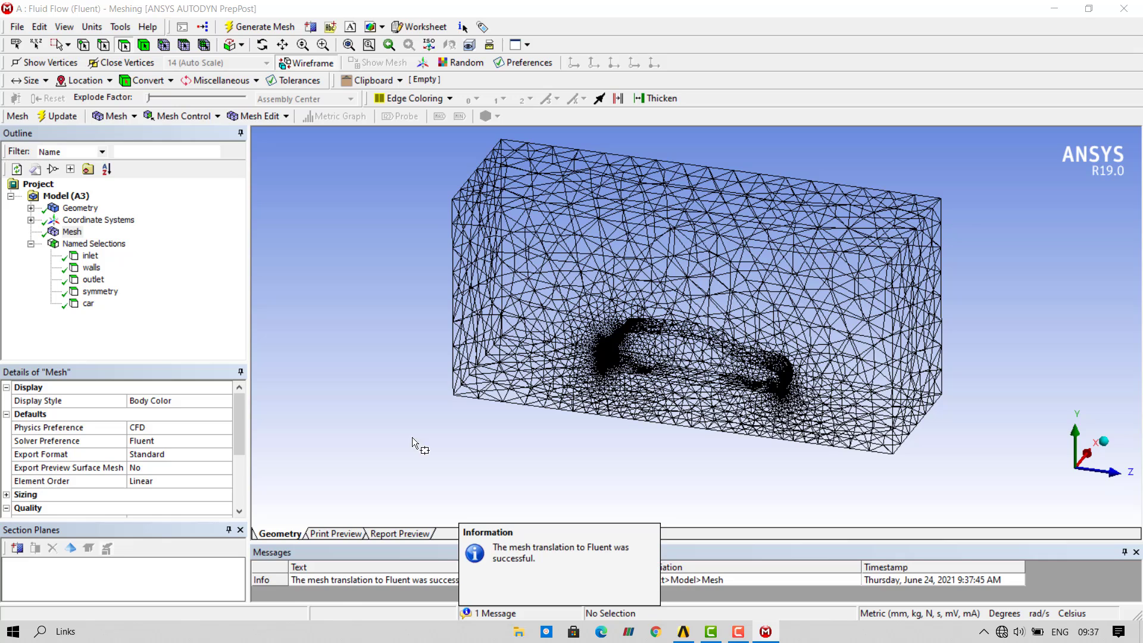
Step: Check the Mesh cell's status in the Workbench project schematic, and close the Meshing application
click(684, 632)
click(241, 151)
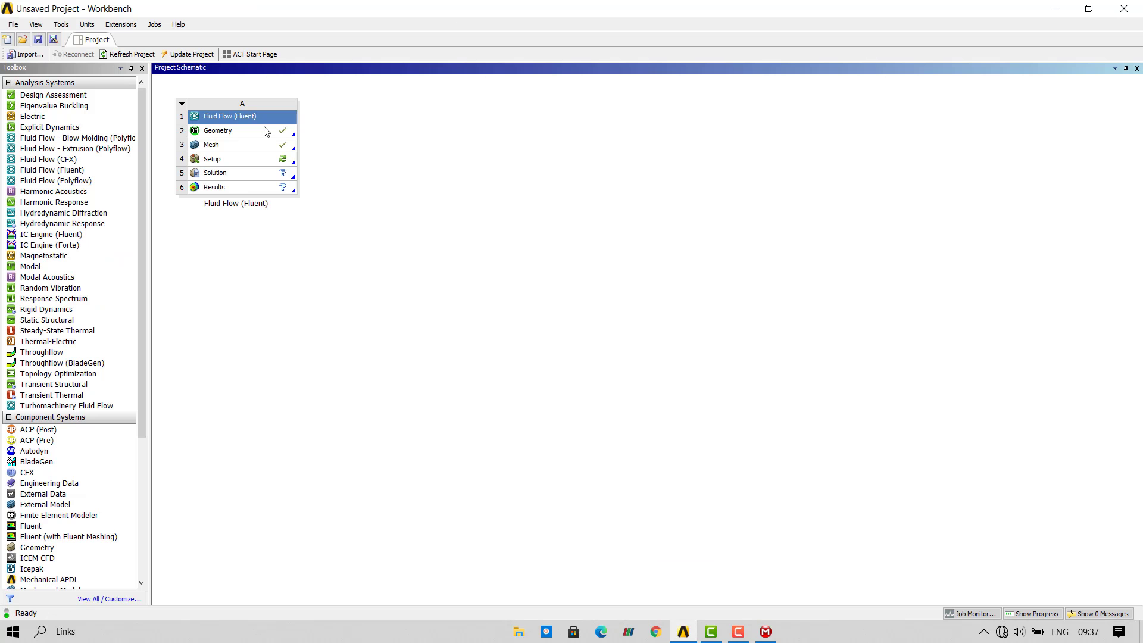
click(766, 632)
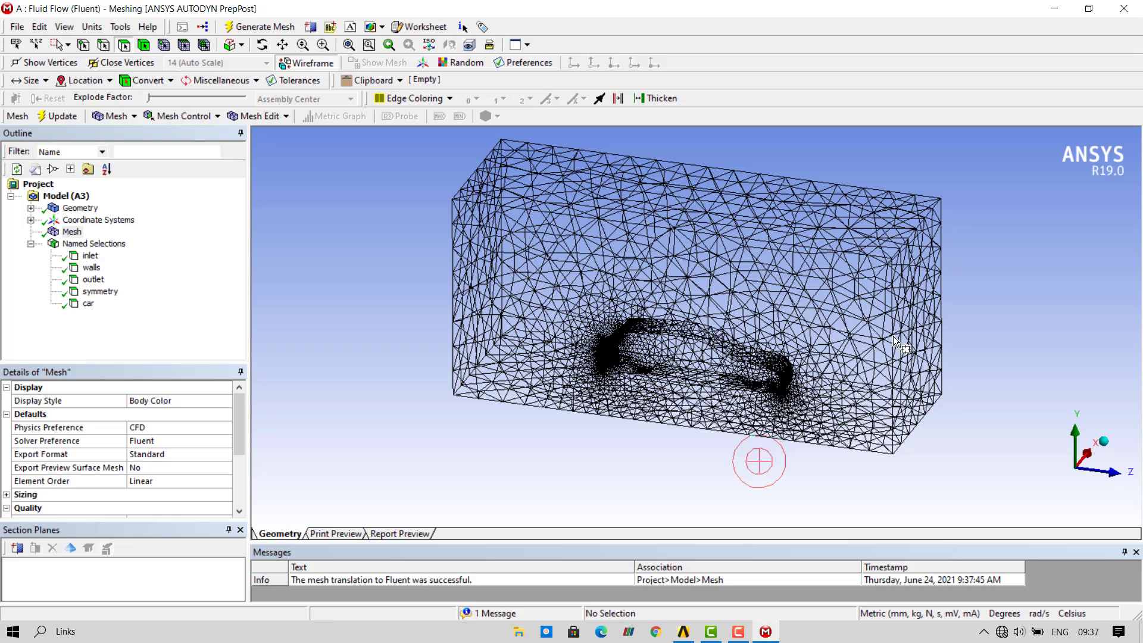
click(1135, 5)
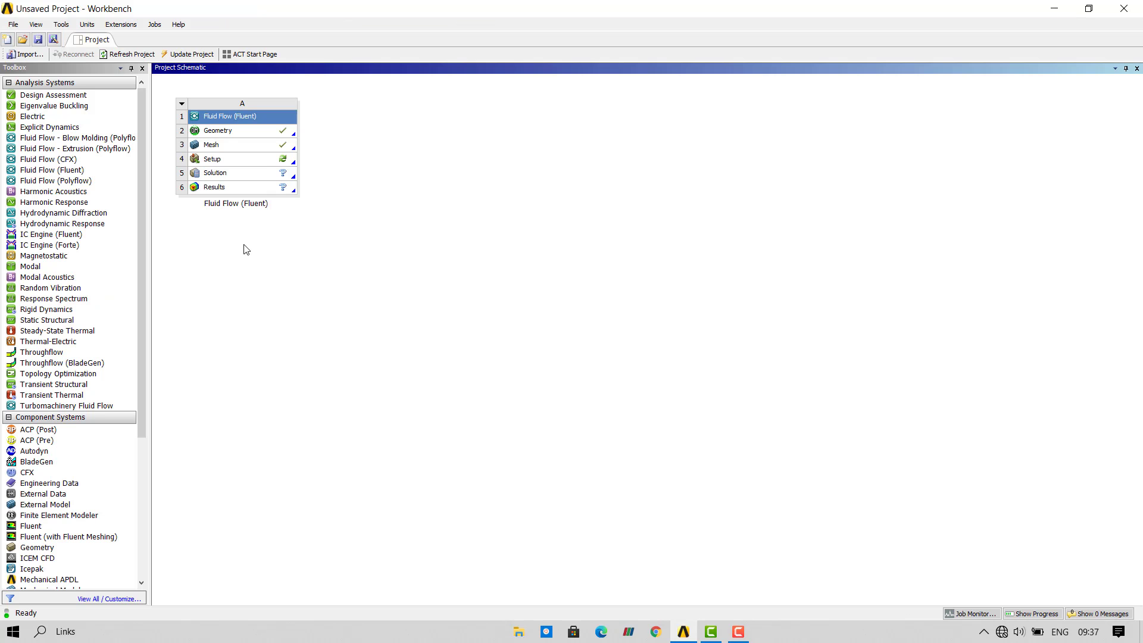
Step: Launch Fluent from the system's Setup cell with Double Precision and Parallel (Local Machine) processing using 4 solver processes
click(250, 168)
right_click(275, 166)
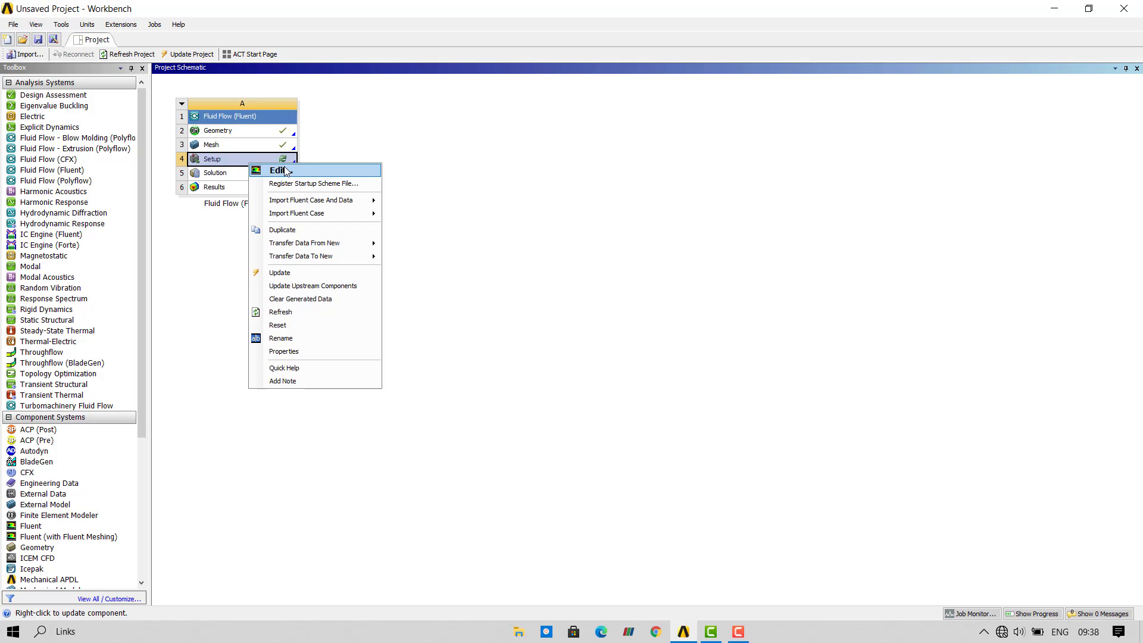
click(287, 171)
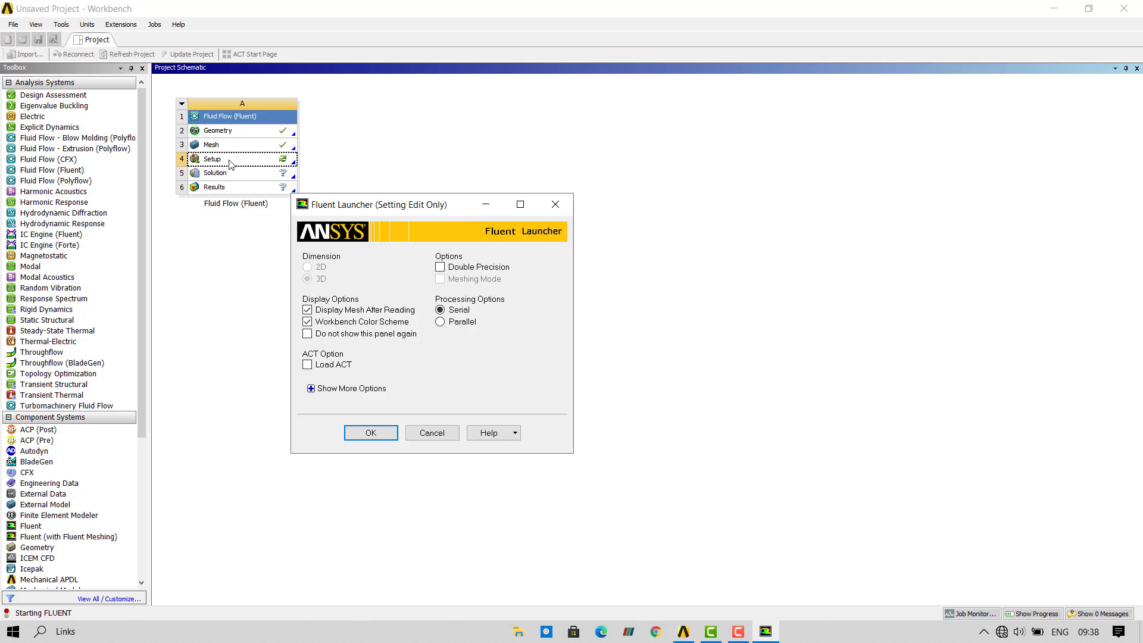
click(441, 267)
drag(445, 205, 457, 105)
click(475, 222)
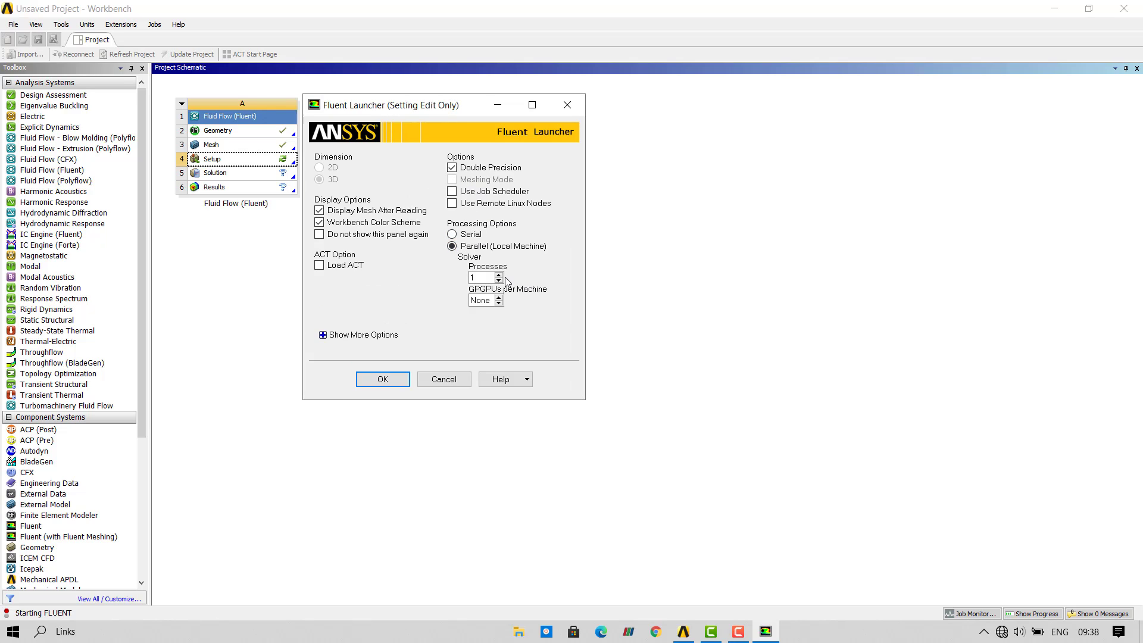
click(499, 275)
click(499, 275)
text(4)
click(383, 380)
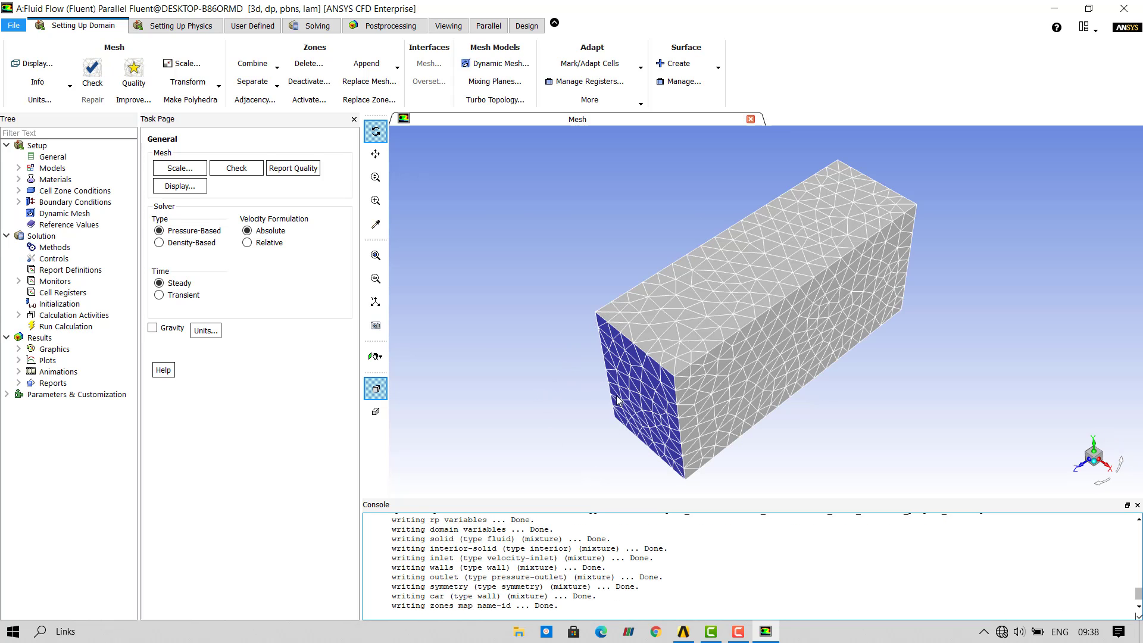
Step: Examine the imported domain mesh from several sides, including the symmetry face around the car profile
scroll(728, 354, down, 2)
scroll(722, 380, up, 3)
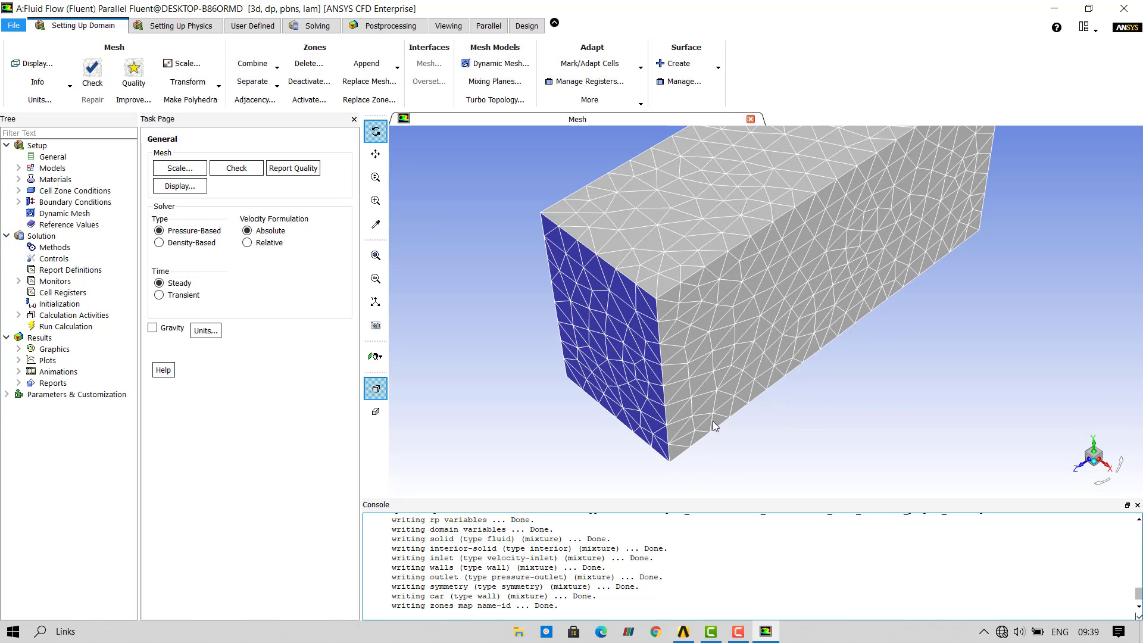
scroll(725, 383, down, 3)
scroll(725, 383, down, 2)
scroll(755, 331, up, 4)
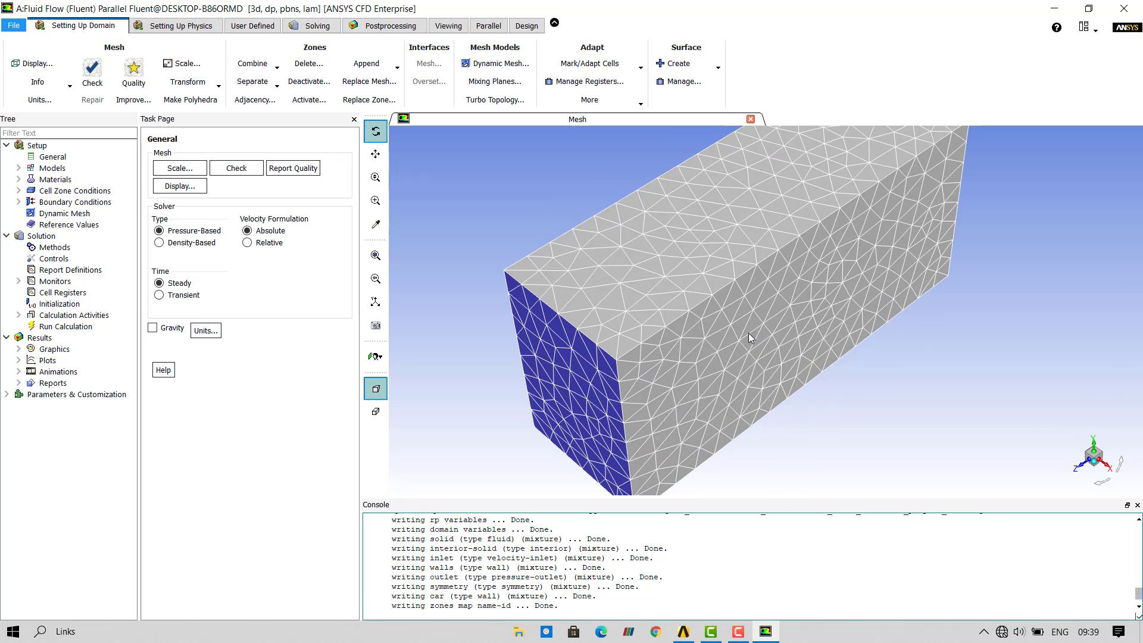
scroll(748, 333, down, 3)
drag(584, 394, 876, 323)
scroll(754, 237, up, 3)
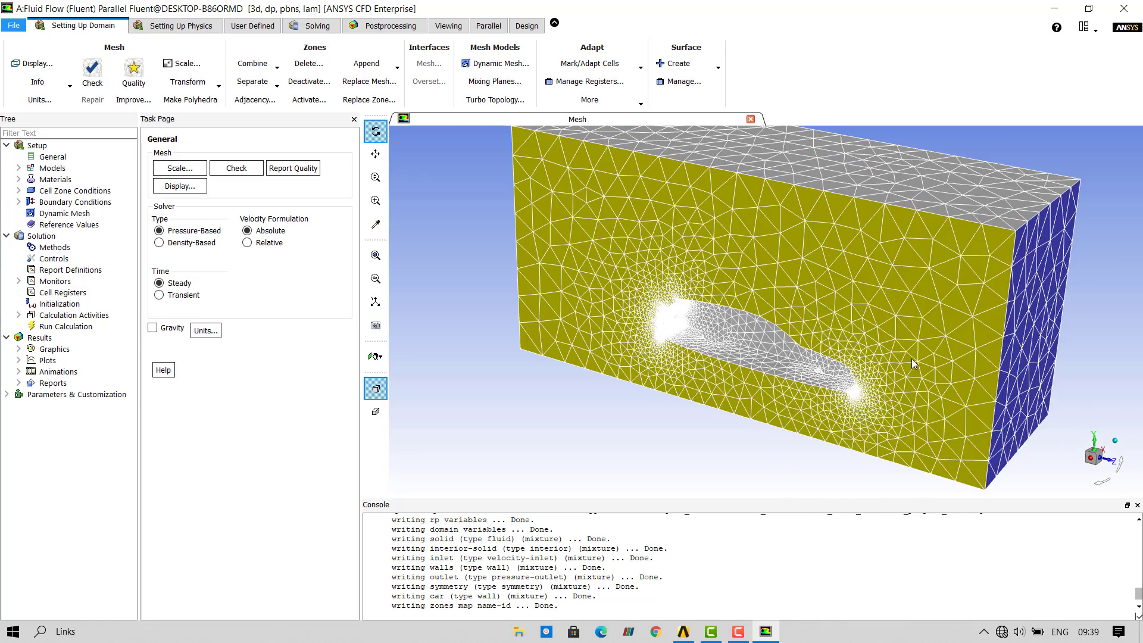
scroll(698, 361, down, 2)
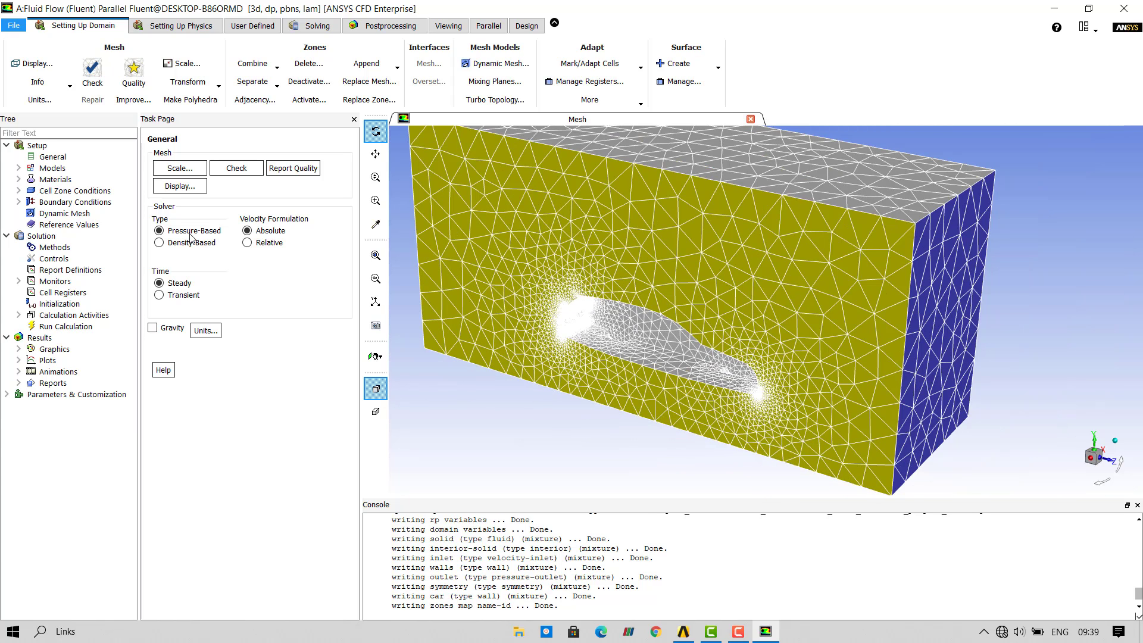
Step: Display only the car surface mesh by excluding the inlet, outlet, symmetry and walls surfaces, and inspect it
click(171, 188)
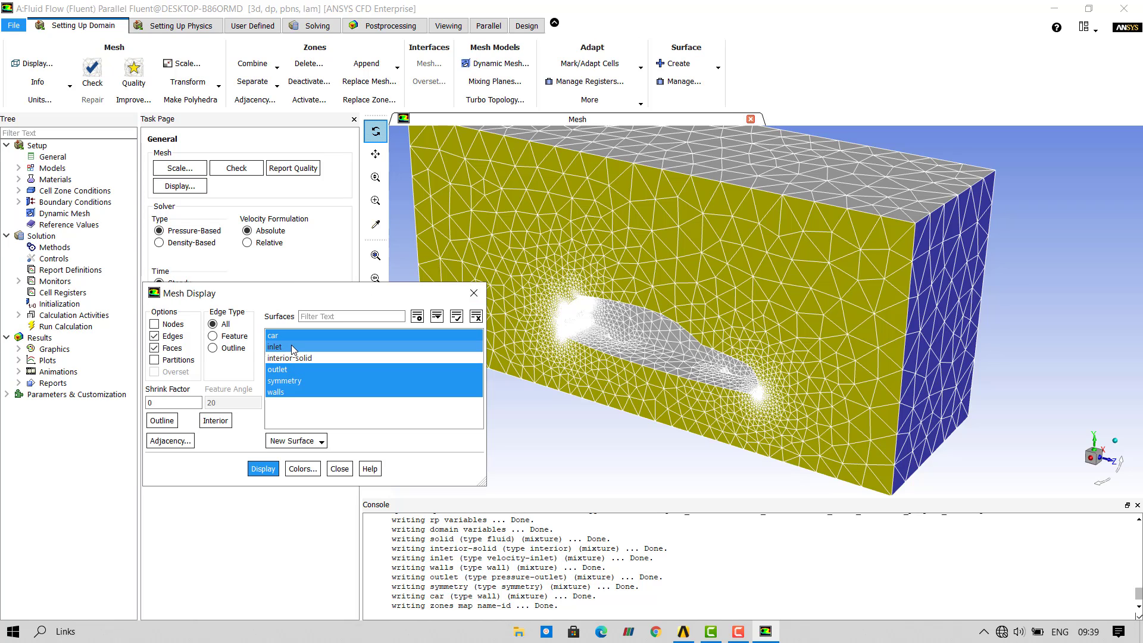
click(292, 348)
click(284, 370)
click(284, 381)
click(284, 392)
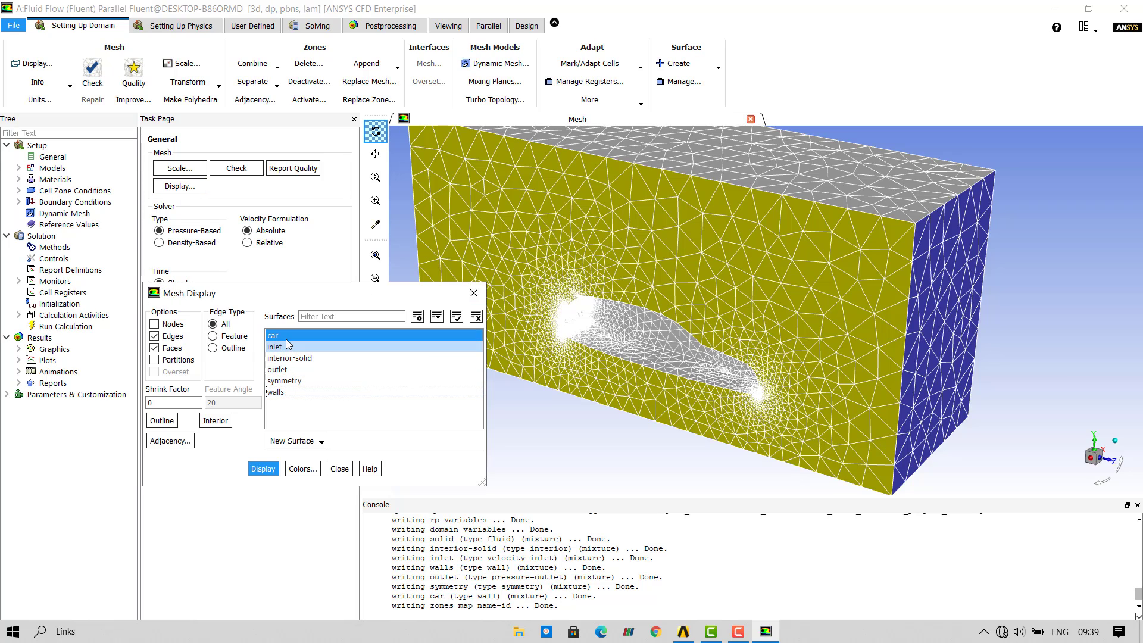
click(266, 470)
scroll(637, 377, up, 5)
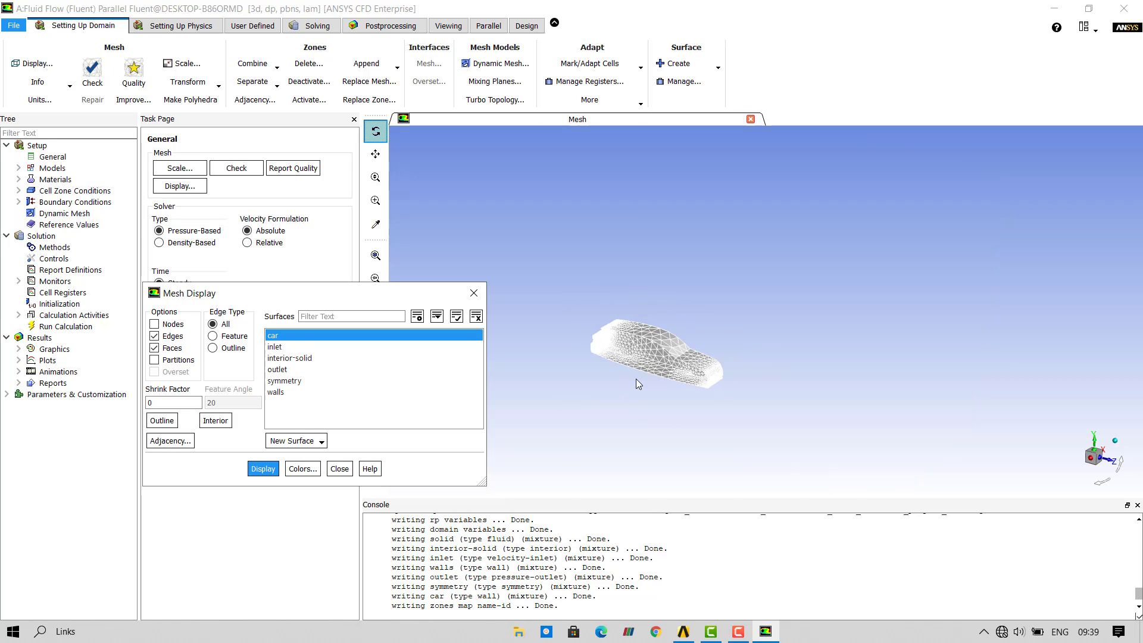
scroll(624, 289, down, 5)
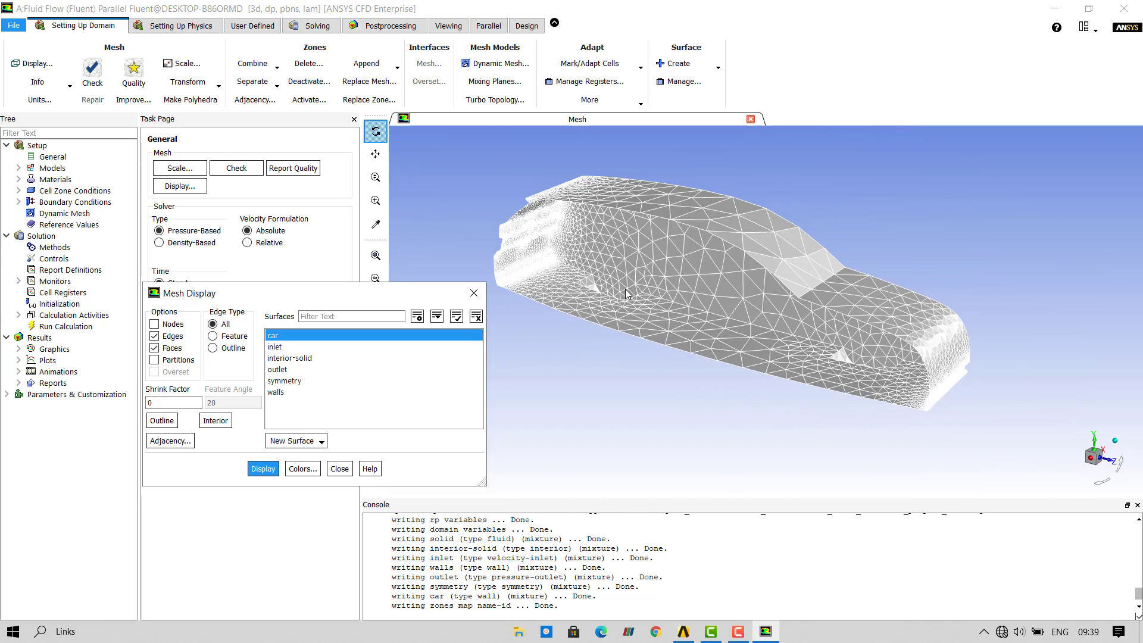
drag(935, 396, 530, 285)
Step: Display the car, inlet, outlet, symmetry and walls surfaces together, inspect the whole domain and close the Mesh Display dialog
click(286, 347)
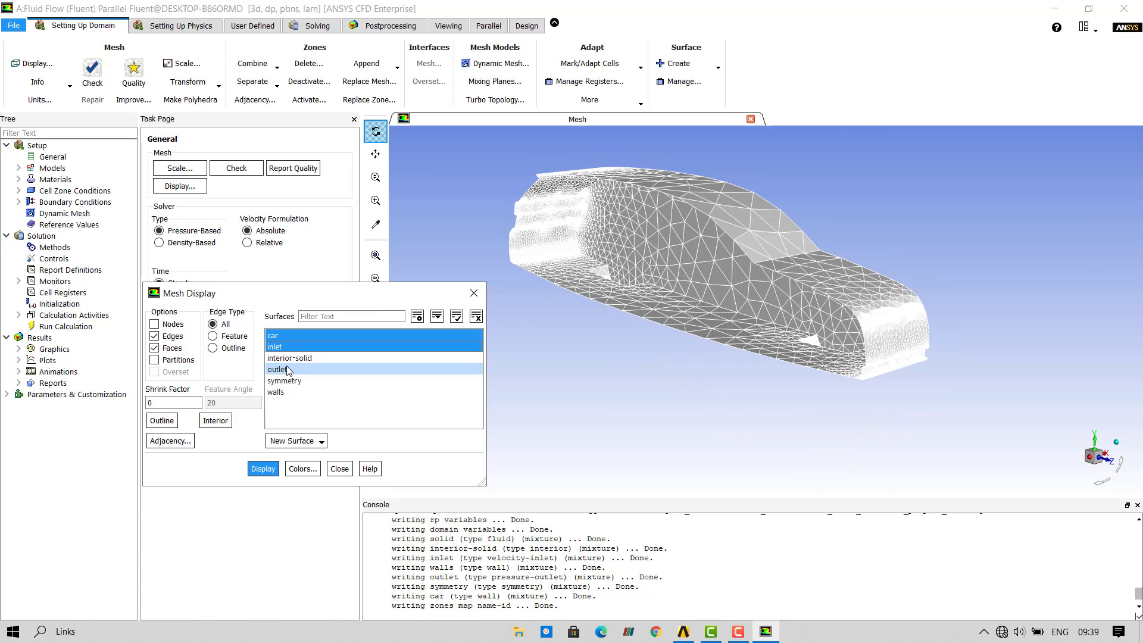
click(287, 370)
click(287, 382)
click(284, 393)
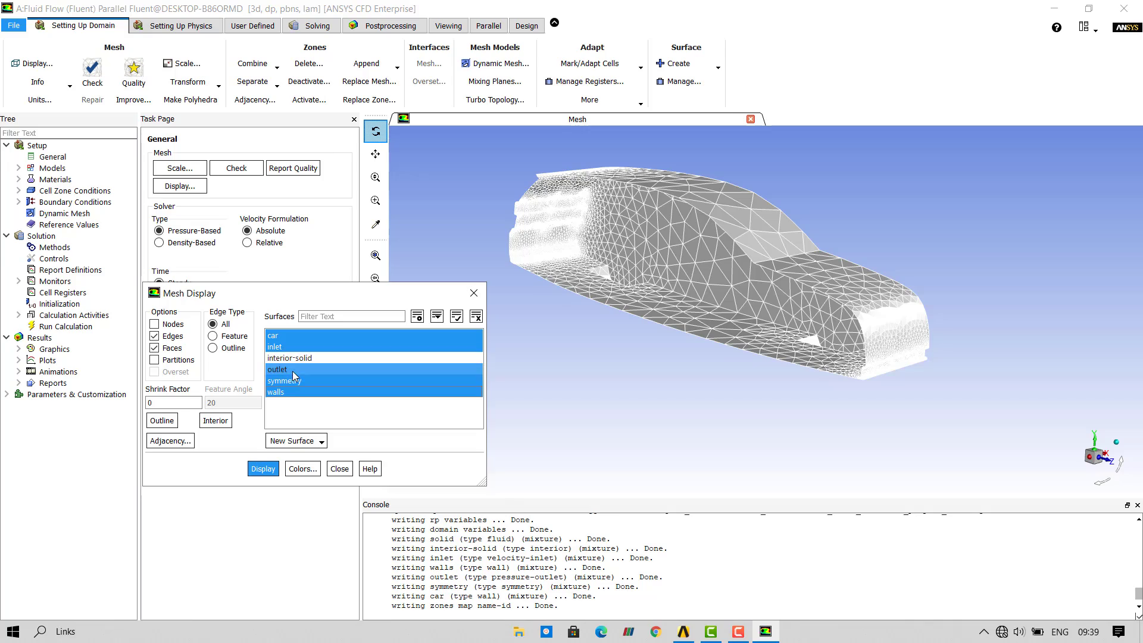
click(263, 469)
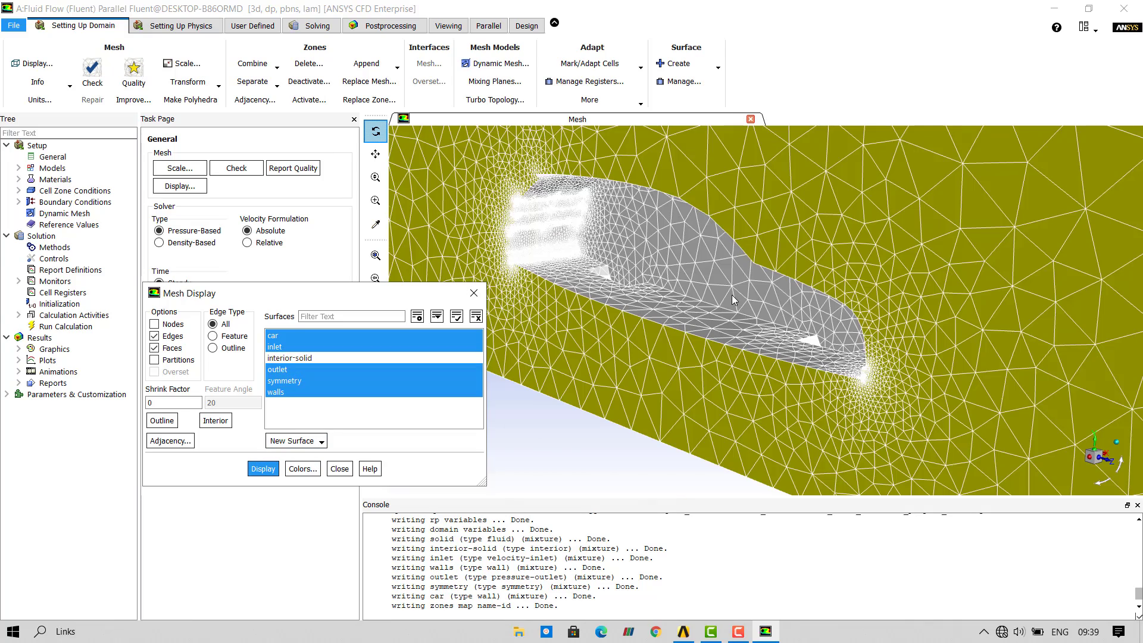
scroll(733, 299, up, 3)
scroll(732, 299, down, 8)
scroll(727, 160, up, 2)
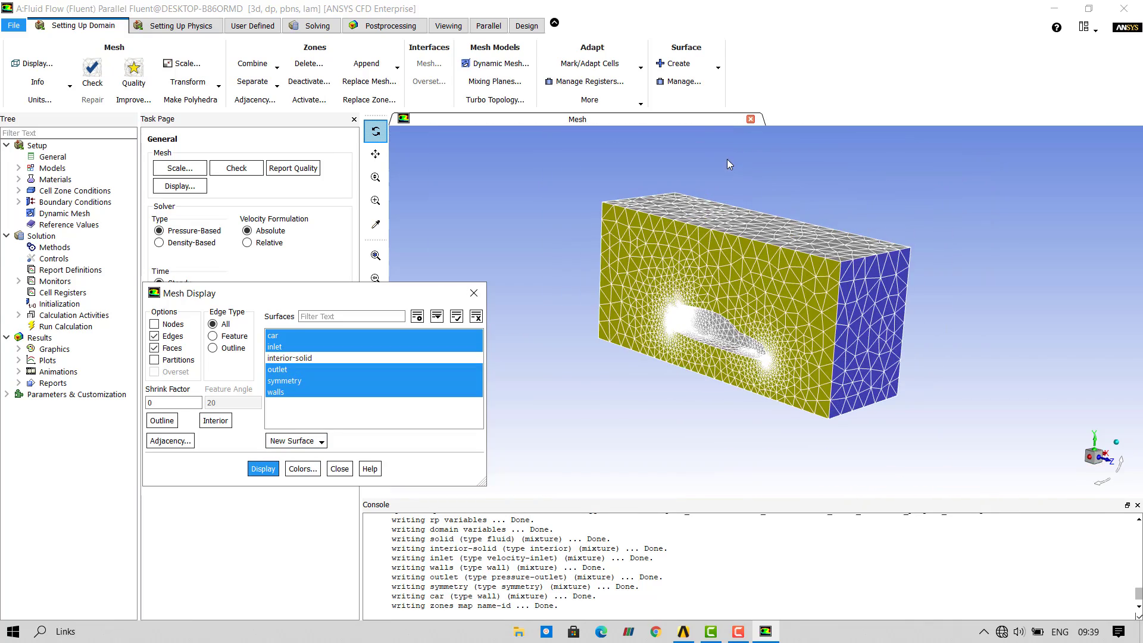
scroll(762, 318, up, 3)
scroll(757, 312, down, 2)
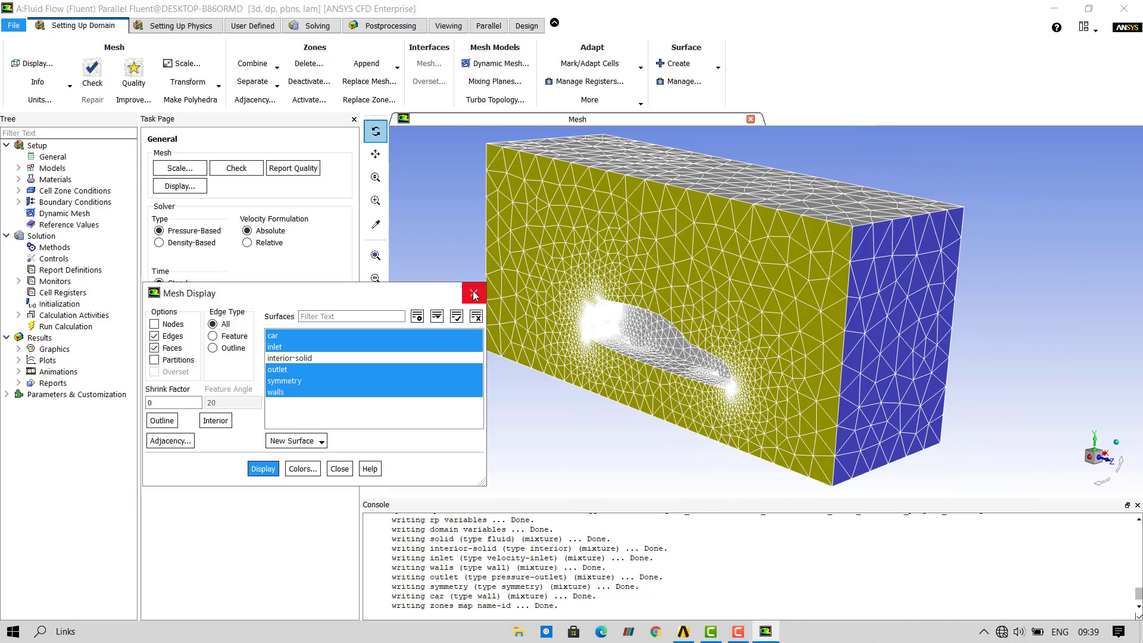
click(474, 293)
scroll(619, 373, up, 3)
scroll(641, 379, down, 3)
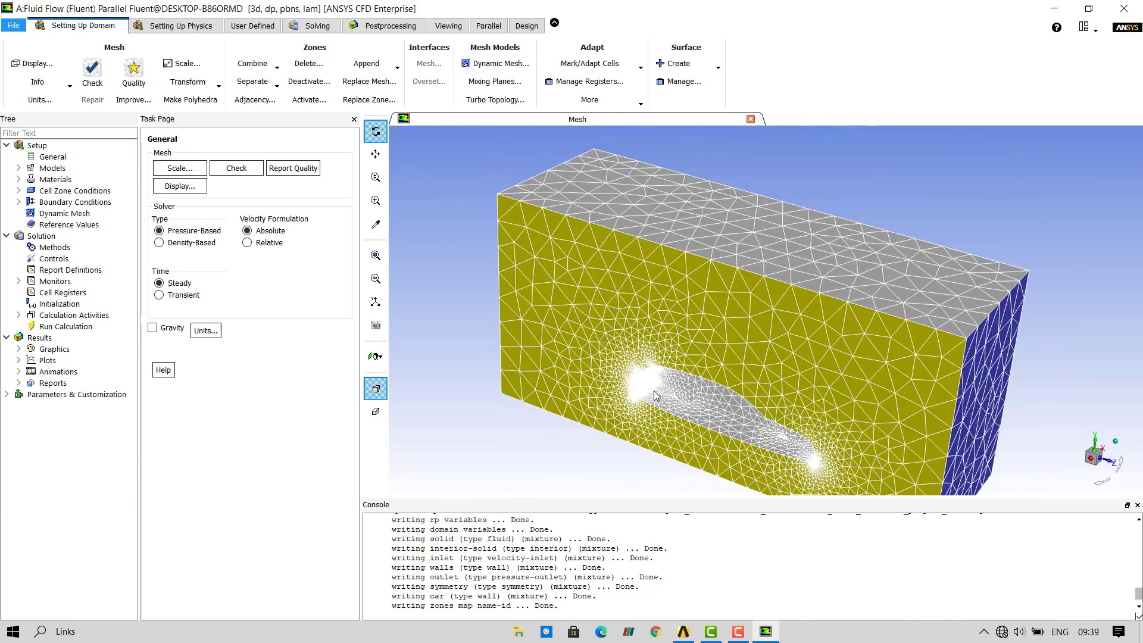
Step: Set the viscous model to k-epsilon (2 eqn), keeping the Standard variant and Standard Wall Functions
click(53, 167)
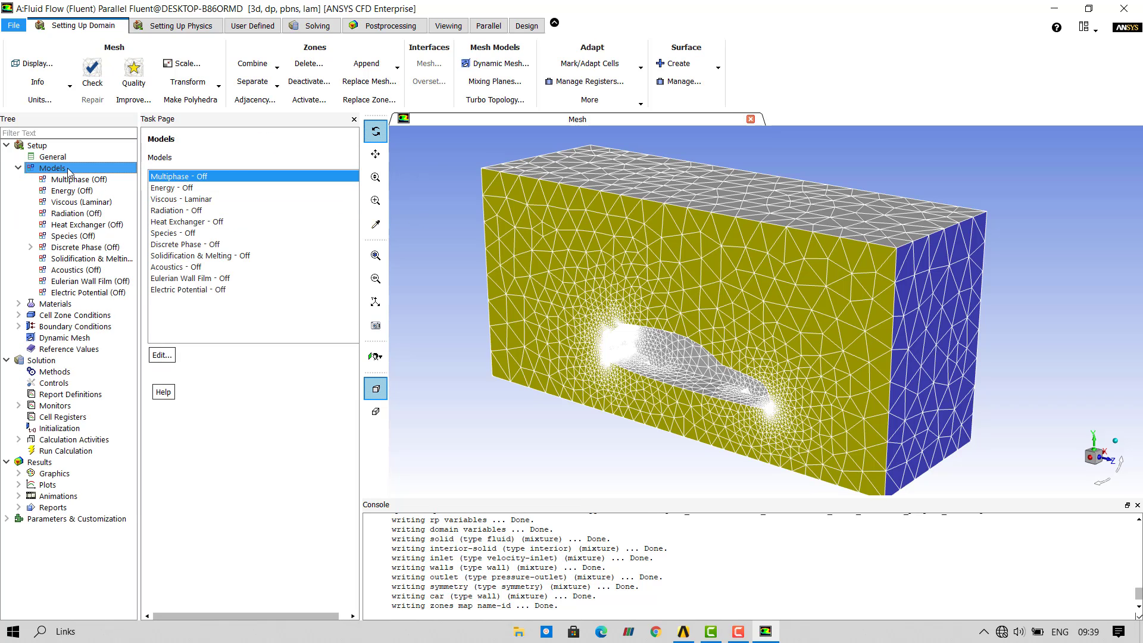
click(183, 200)
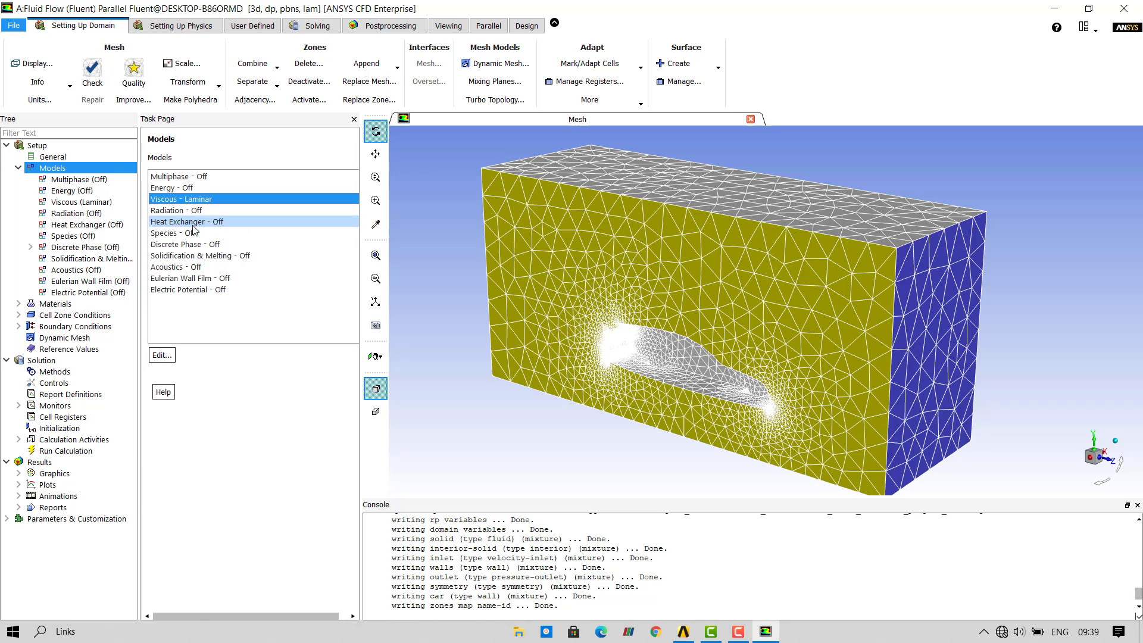
double_click(181, 199)
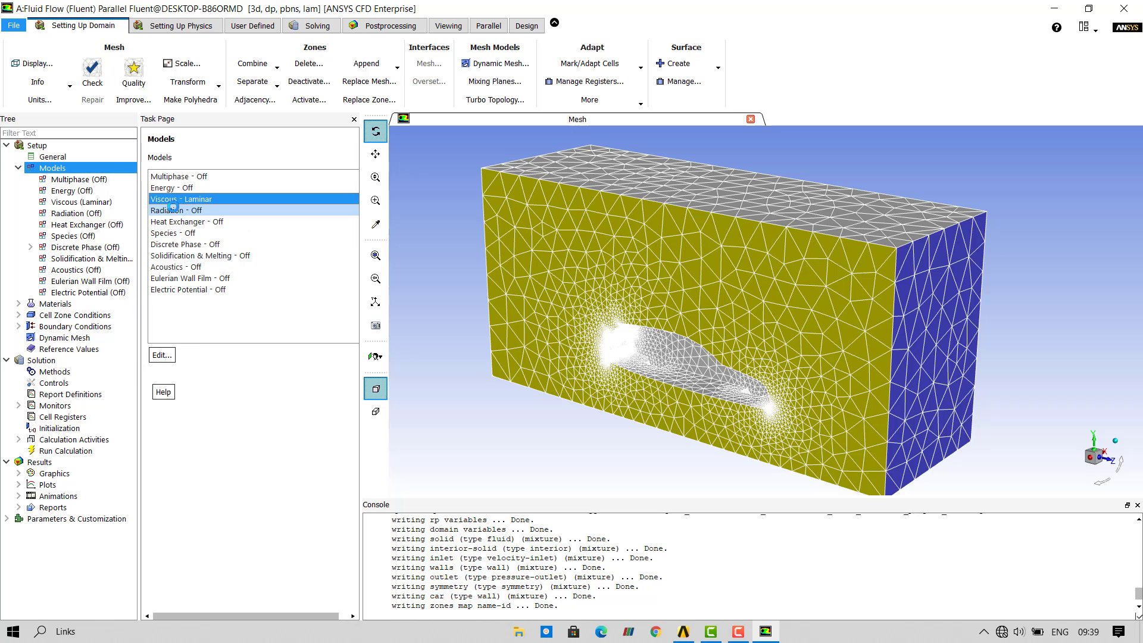
drag(242, 292, 238, 128)
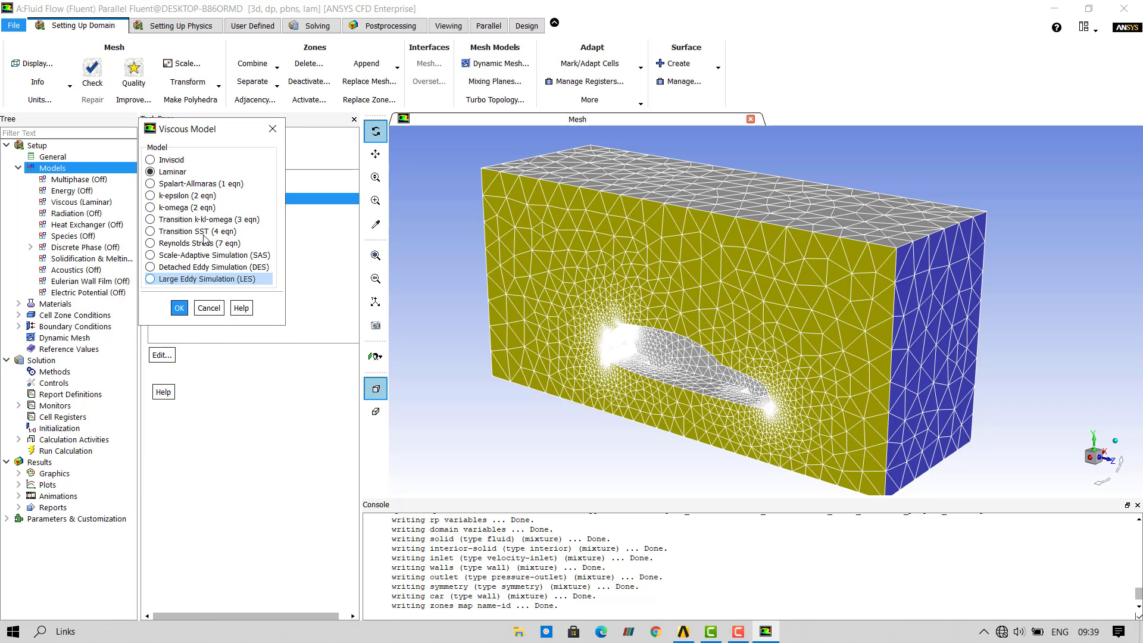
click(192, 197)
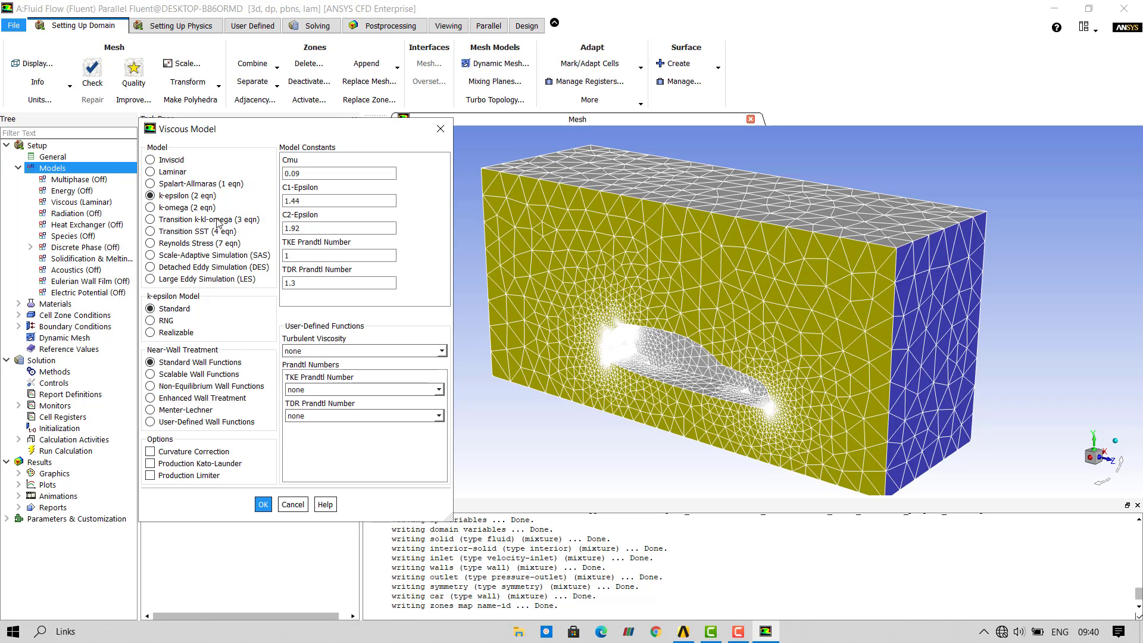
click(263, 505)
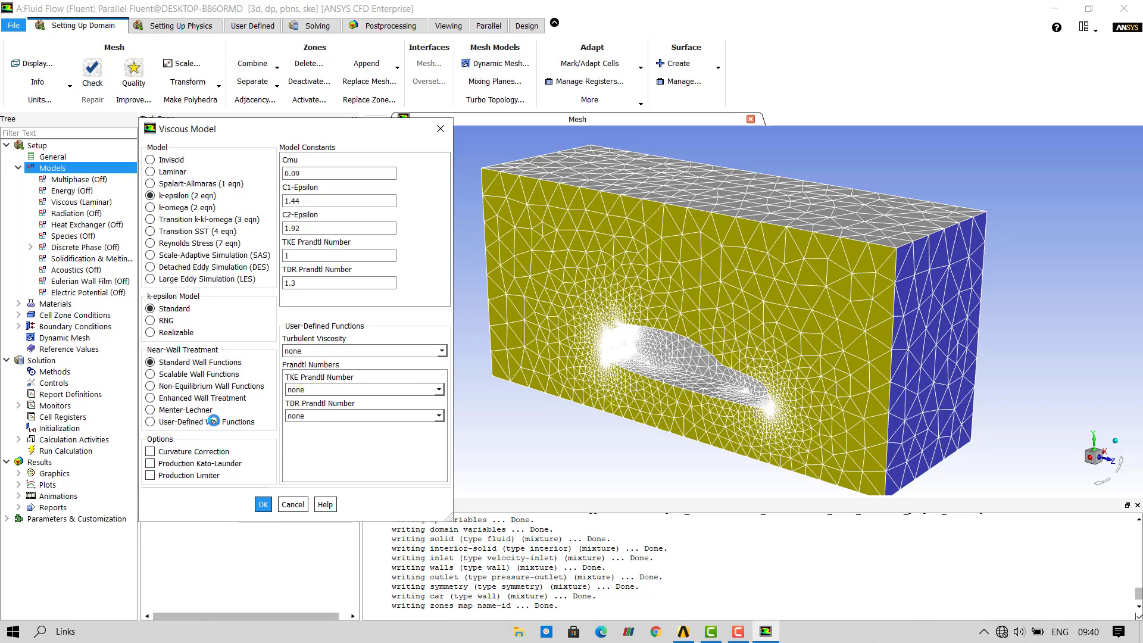
Step: Check the materials defined for the case, selecting air under the fluid materials
click(17, 168)
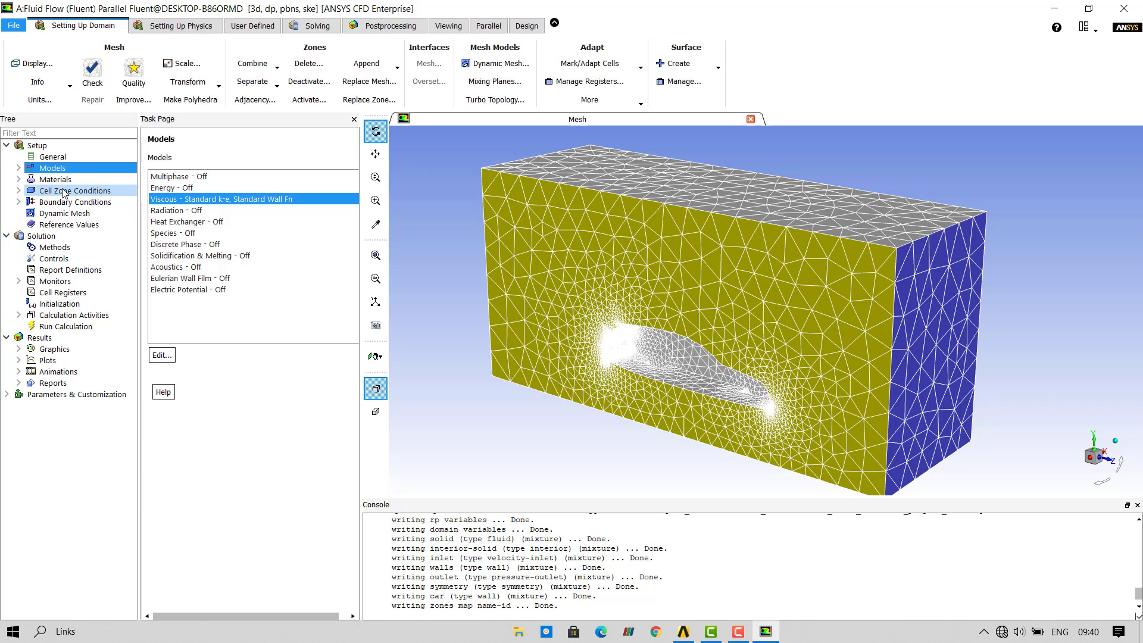
click(71, 203)
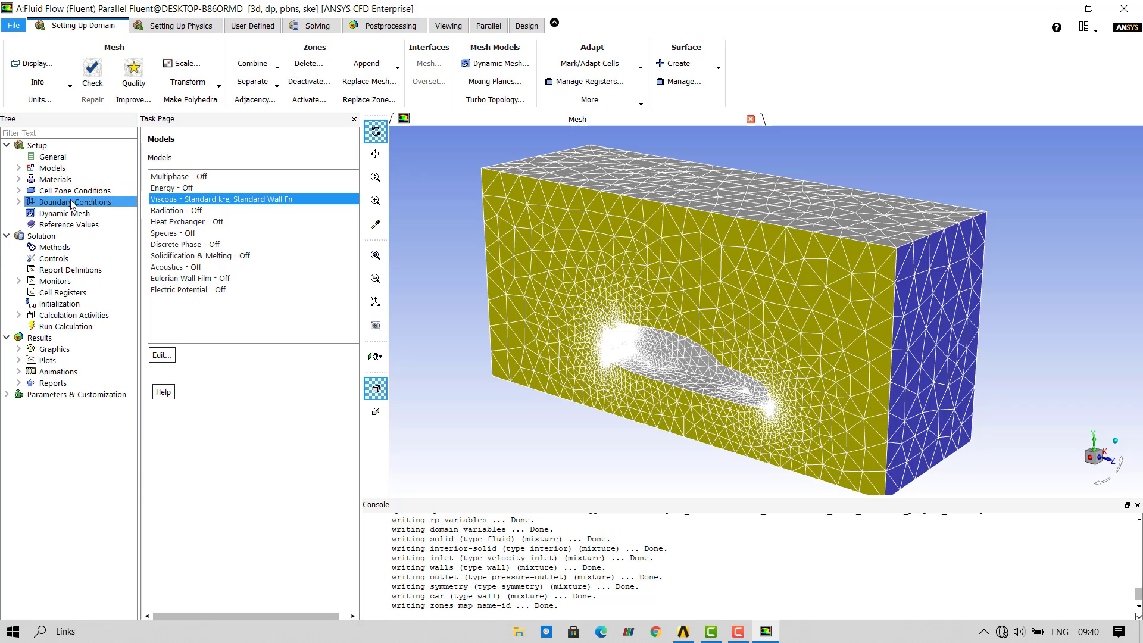
double_click(59, 179)
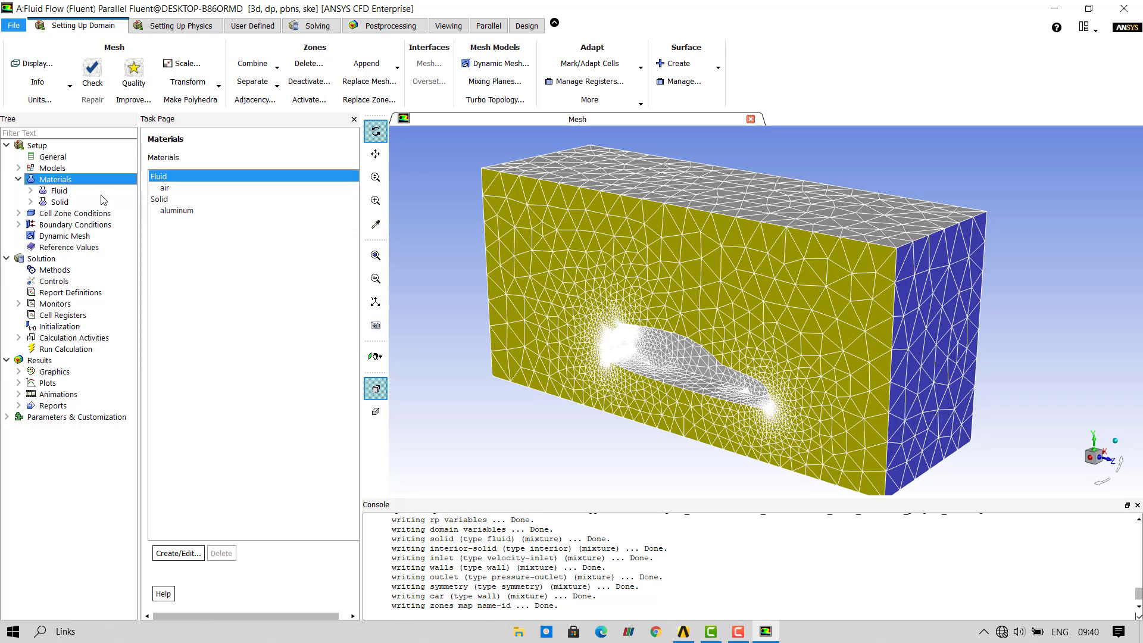
click(169, 190)
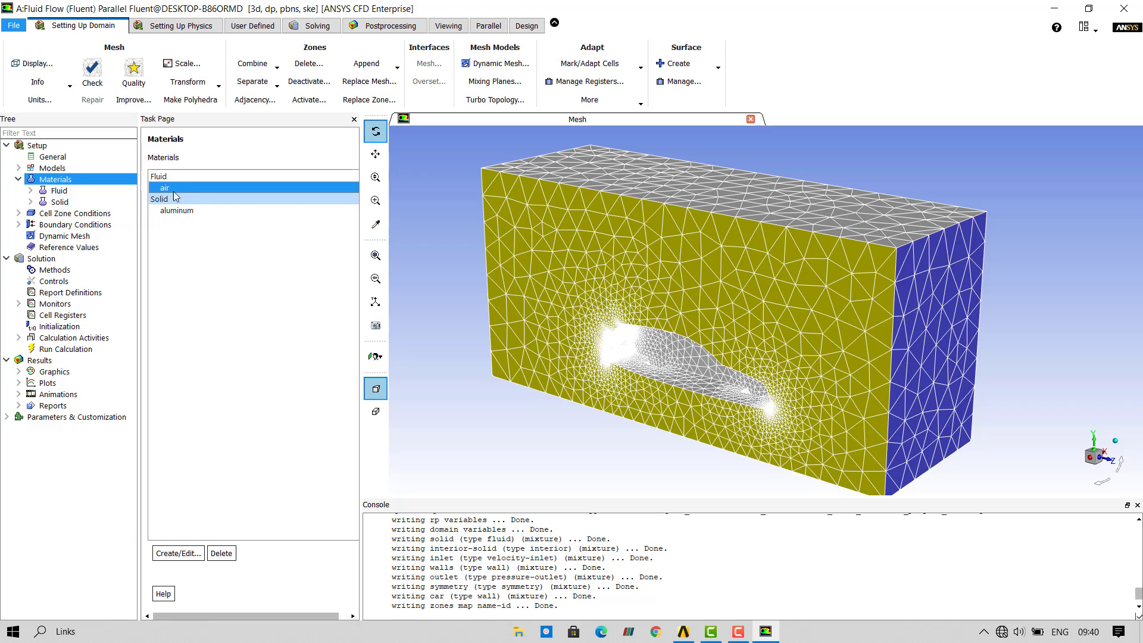
click(19, 180)
Step: Set the velocity magnitude of the inlet boundary to 20 m/s, constant and normal to the boundary
double_click(84, 203)
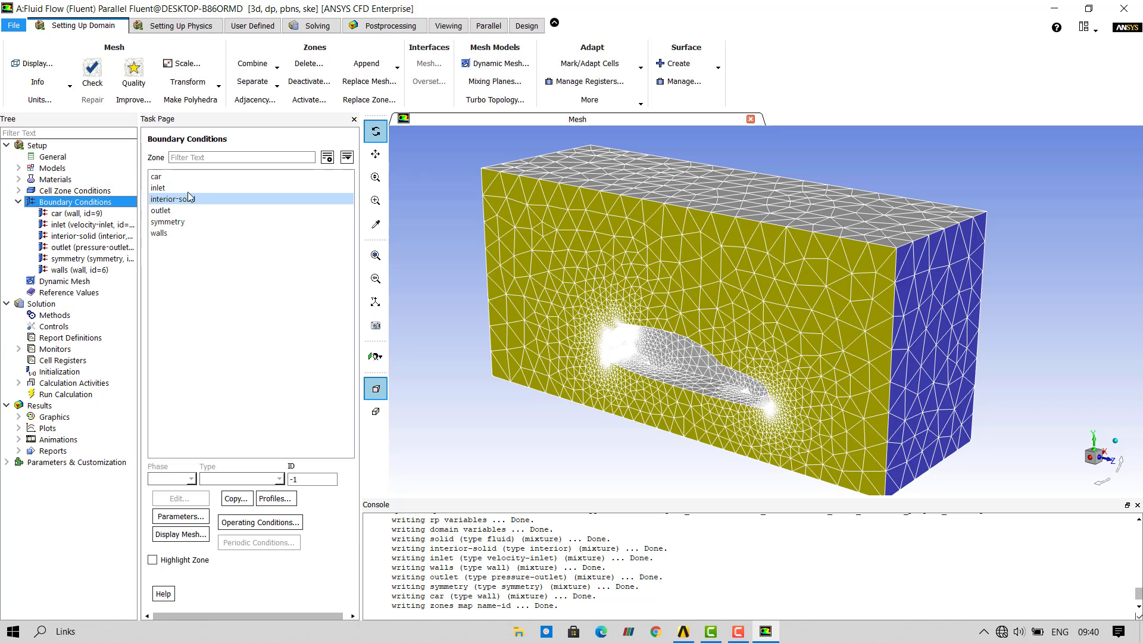
click(157, 189)
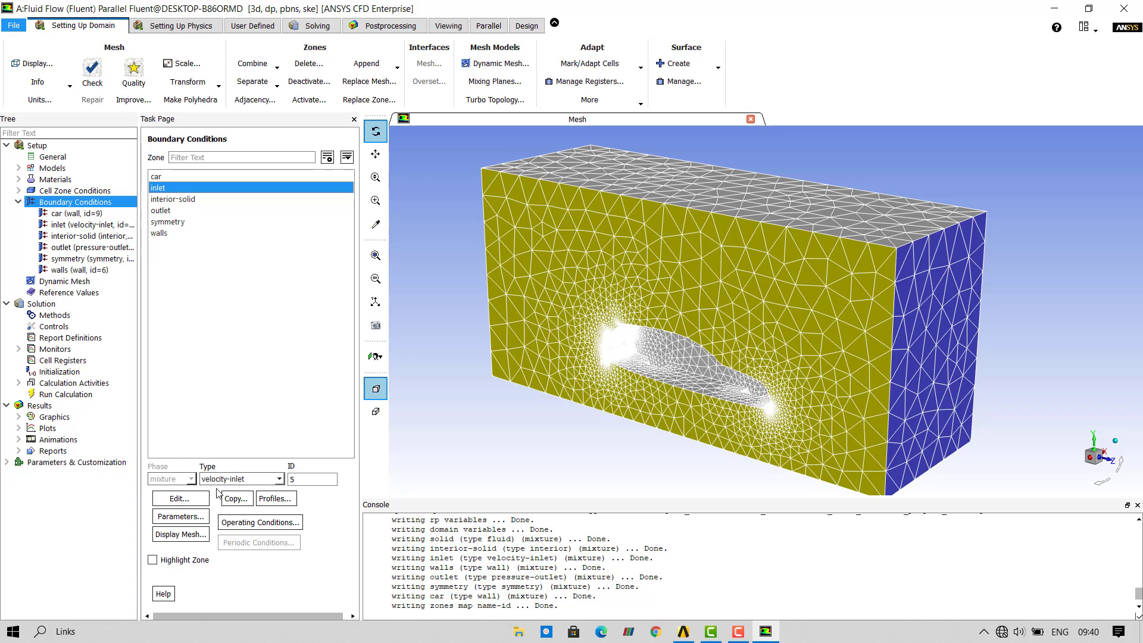
click(198, 500)
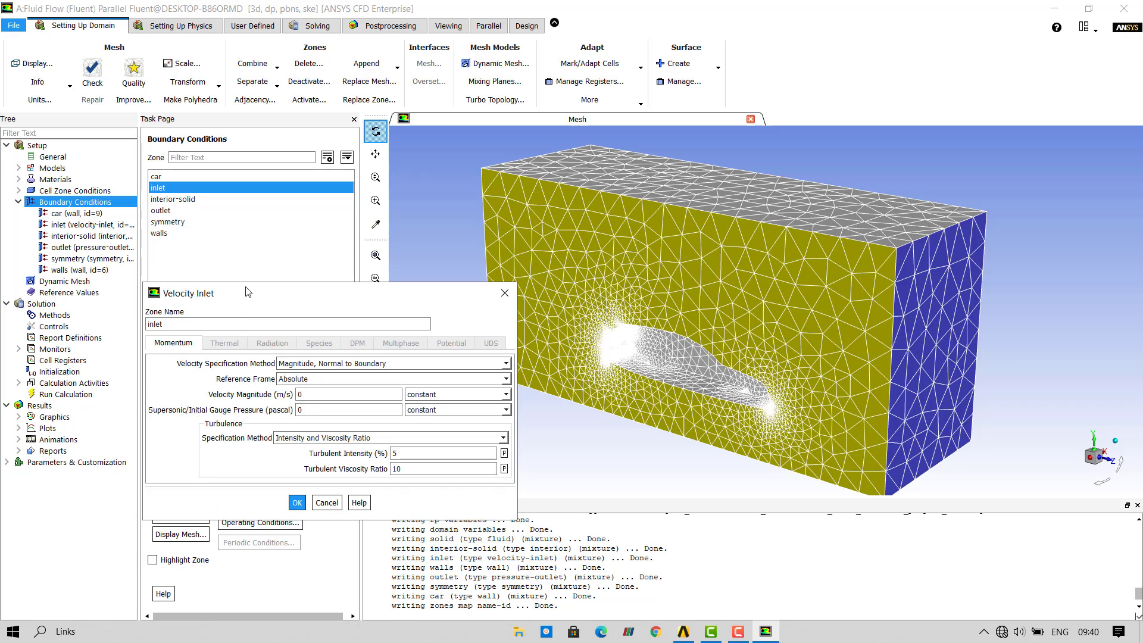
drag(246, 293, 243, 132)
click(298, 234)
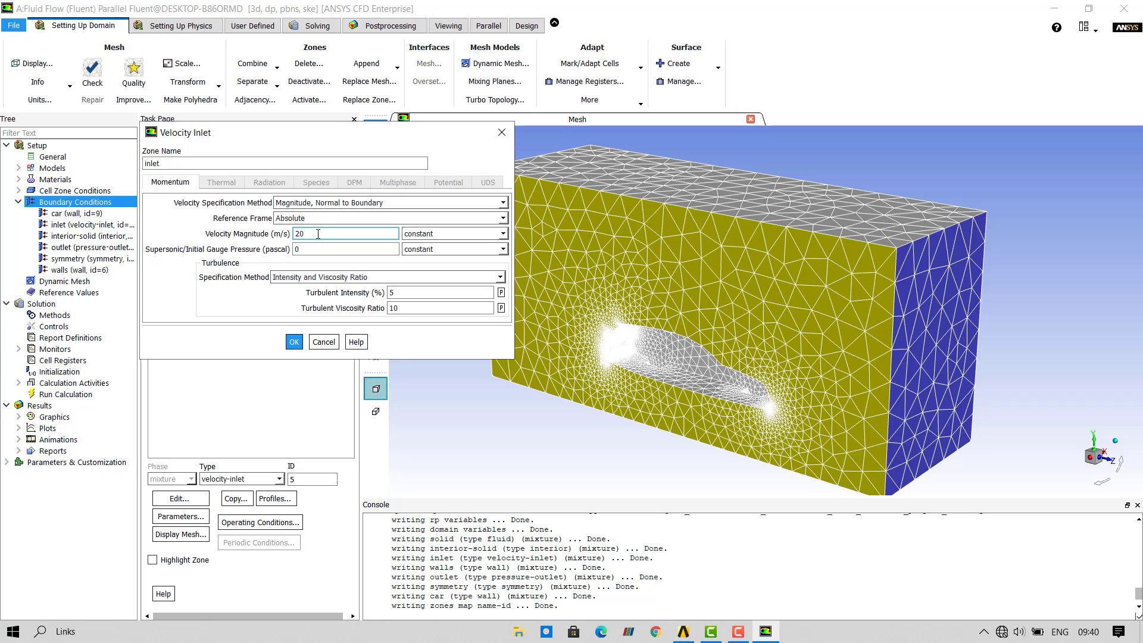
click(294, 343)
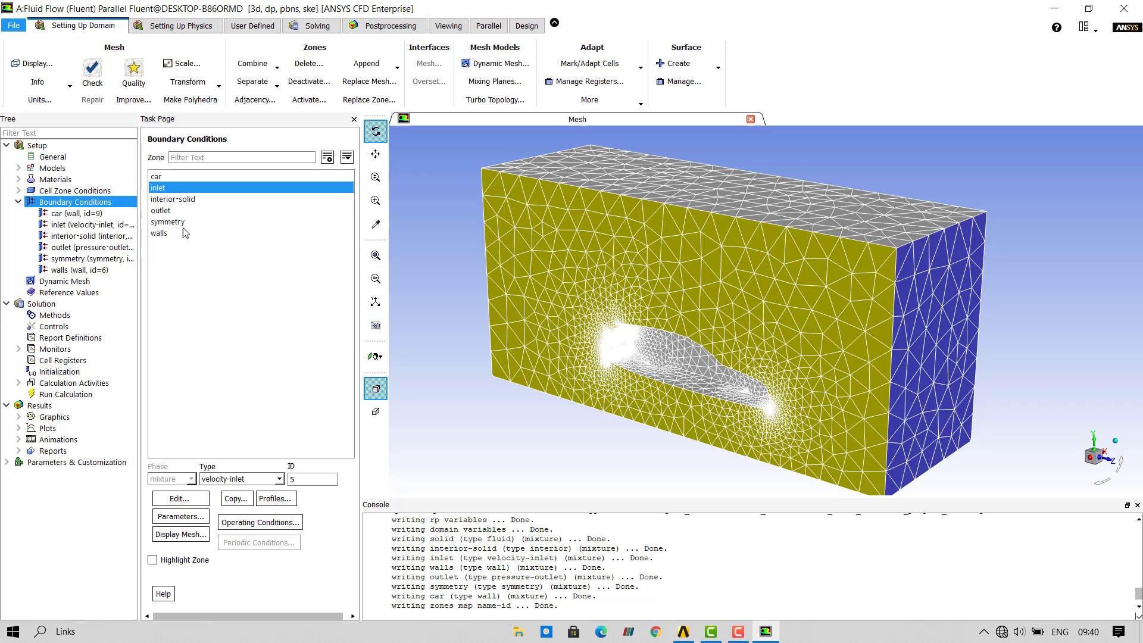
Step: Check the boundary type of the outlet zone and keep symmetry as the type of the symmetry zone
click(180, 211)
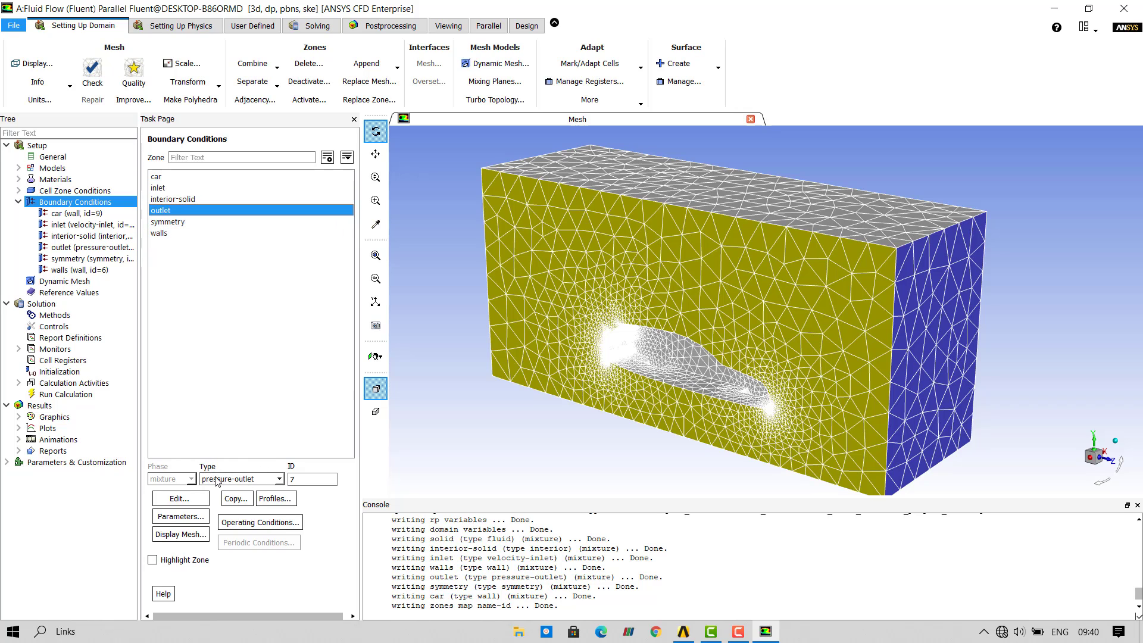
click(176, 223)
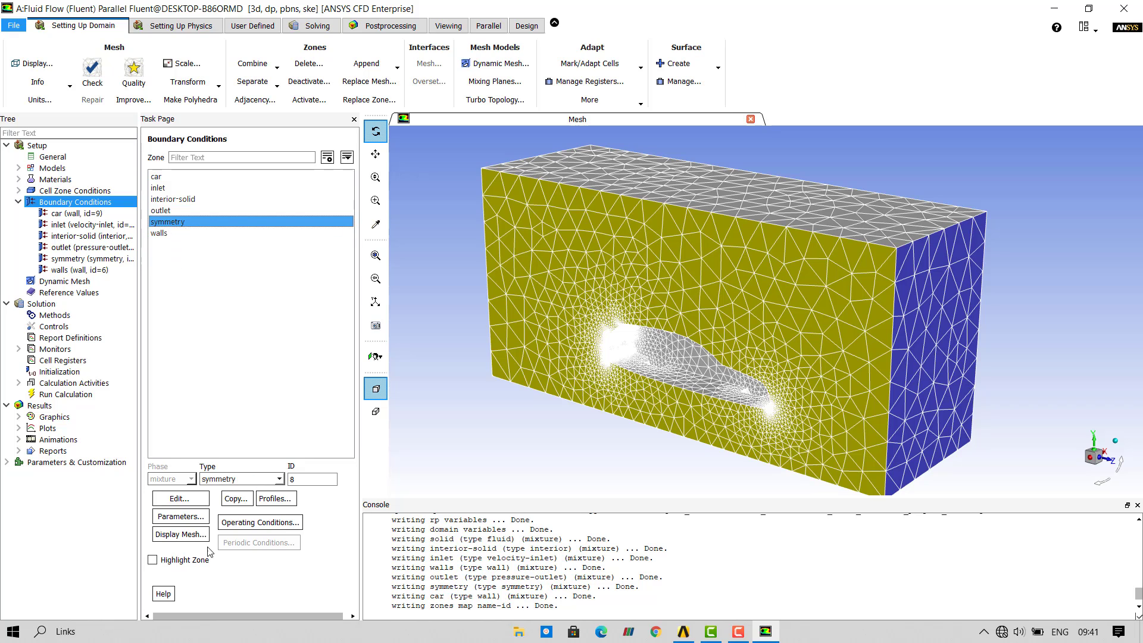
click(279, 479)
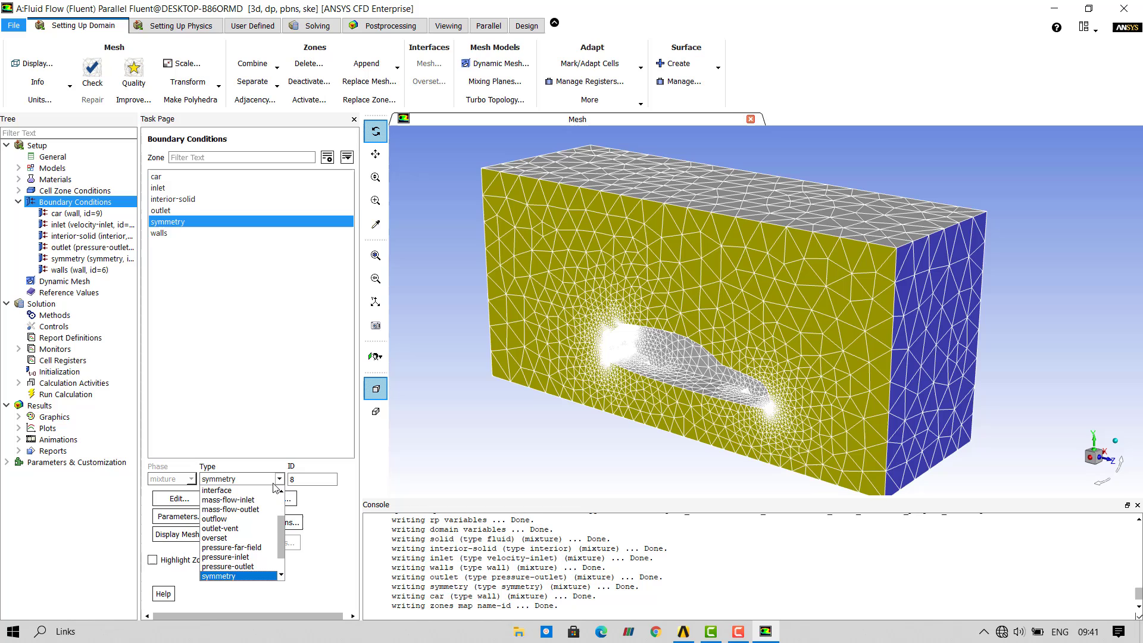
click(244, 576)
click(255, 354)
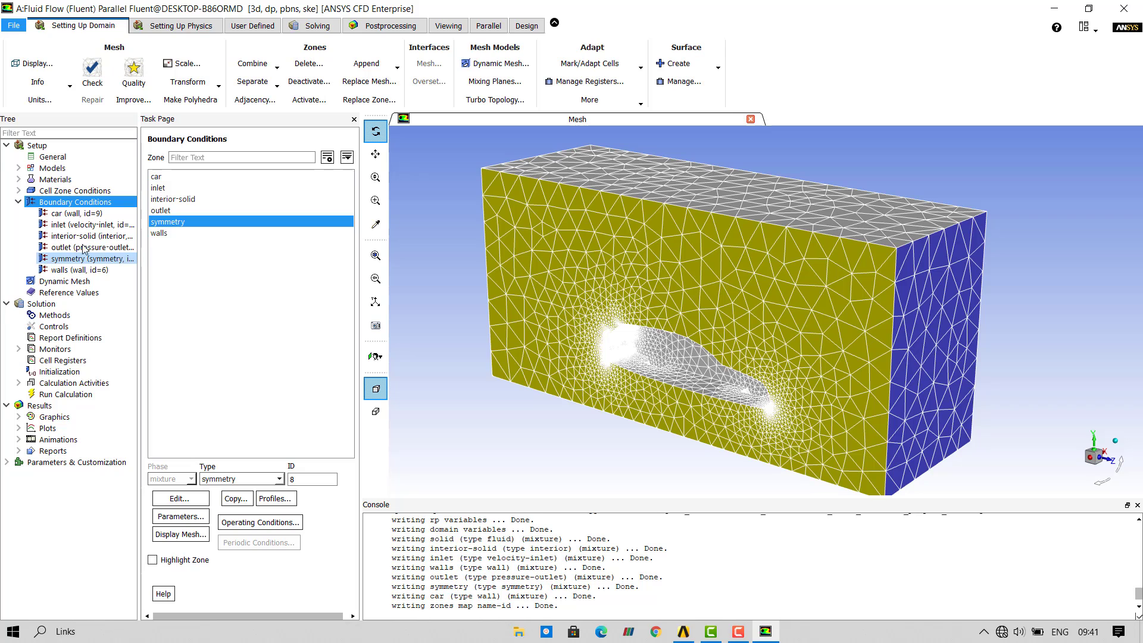
click(19, 202)
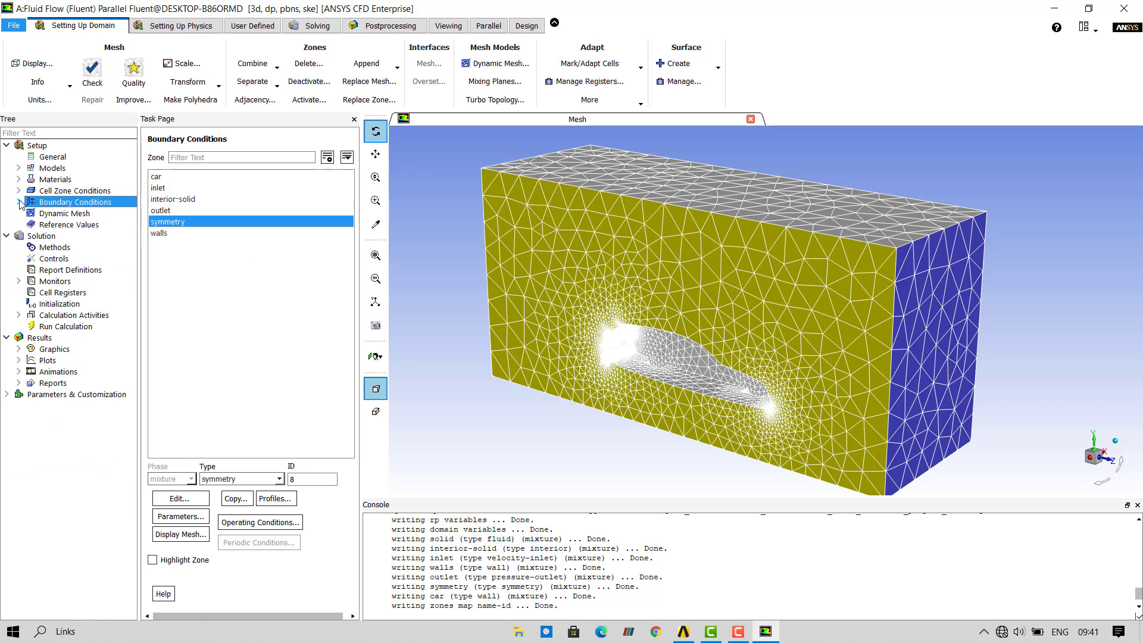
Step: Set the pressure-velocity coupling scheme of the solution methods to Coupled
click(54, 247)
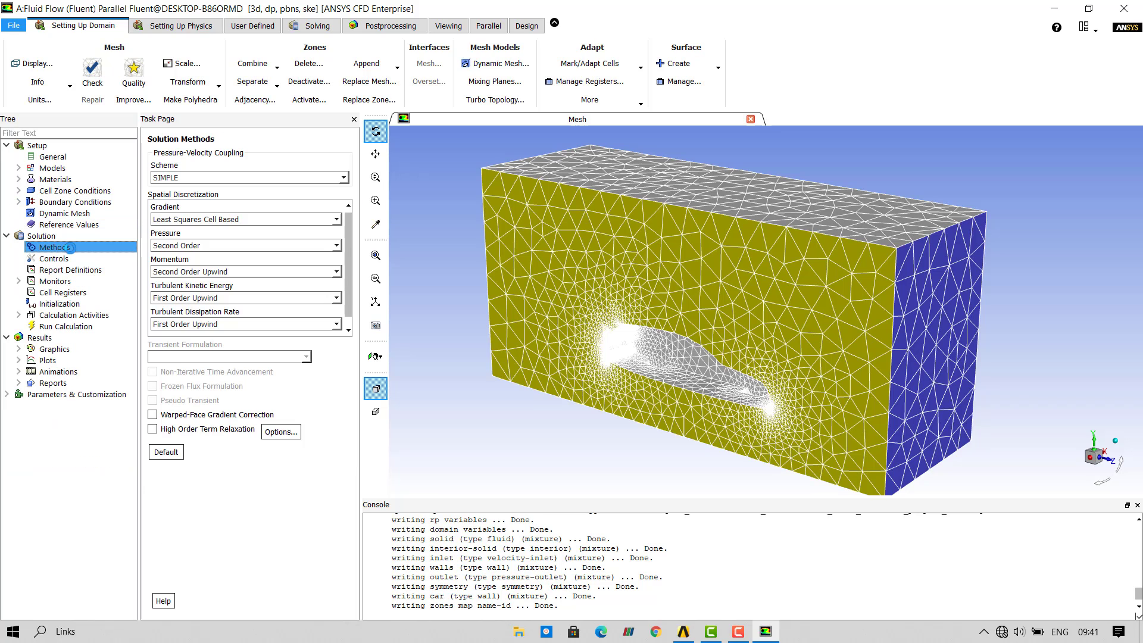
click(193, 177)
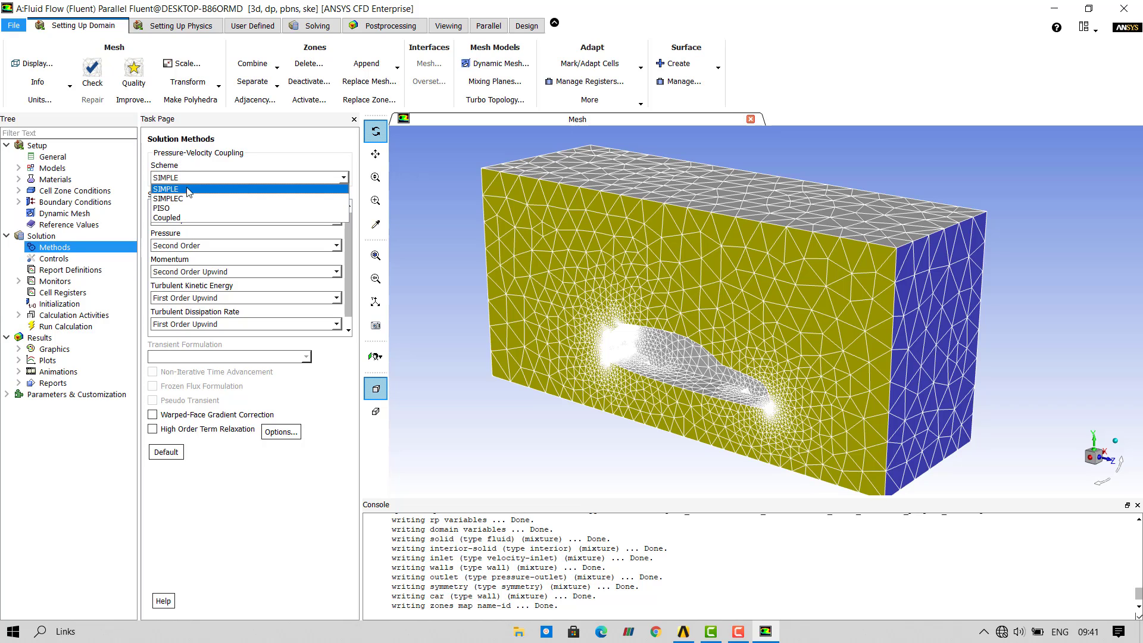
click(172, 218)
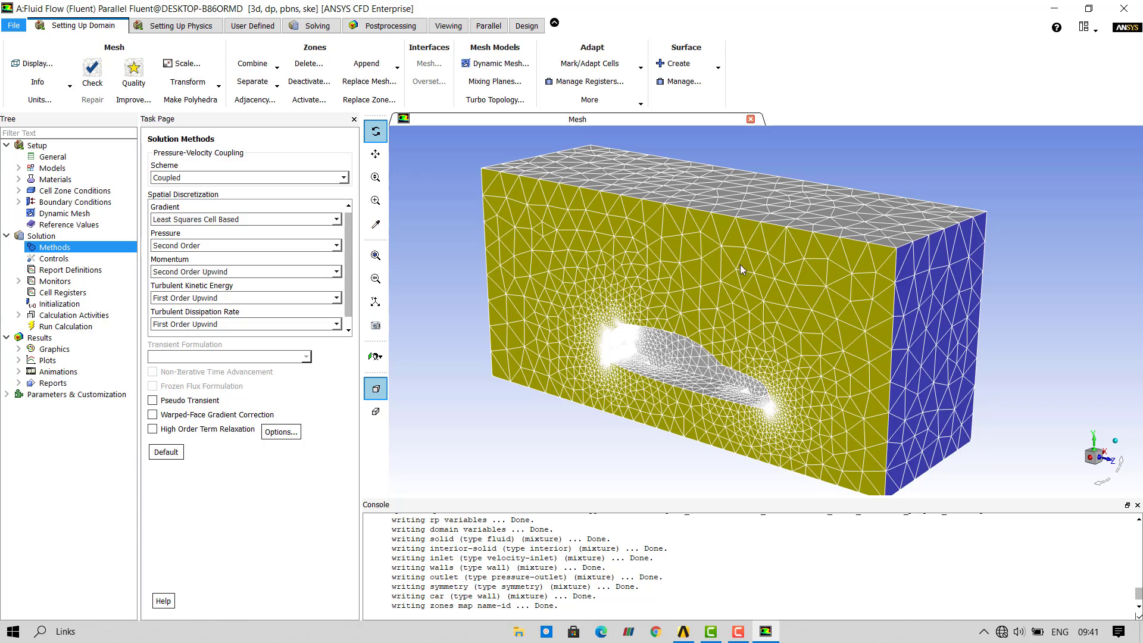
Step: Set the turbulent kinetic energy and turbulent dissipation rate discretization to Second Order Upwind
click(204, 298)
click(195, 320)
click(202, 325)
click(190, 337)
click(196, 324)
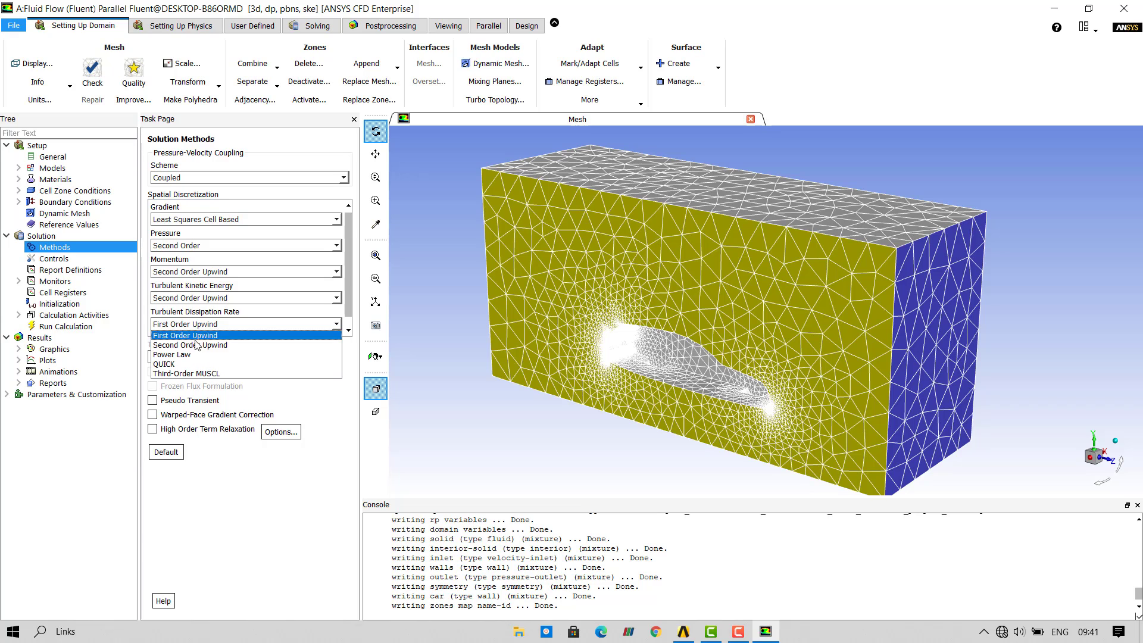
click(193, 344)
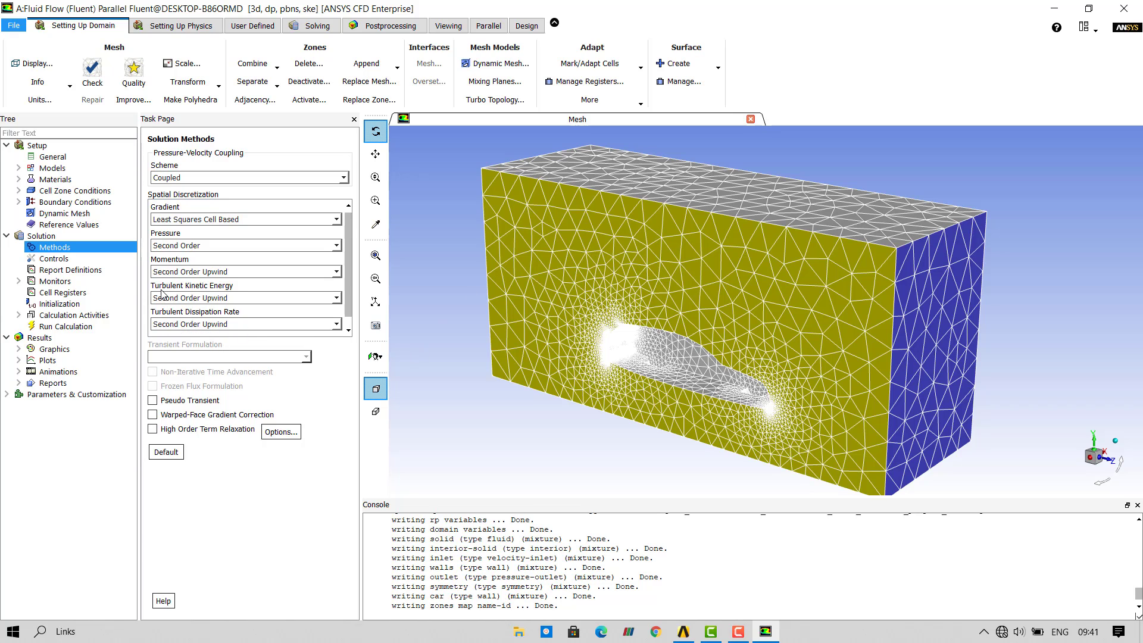
Step: Initialize the solution with Standard Initialization, computing the initial values from the inlet
click(65, 304)
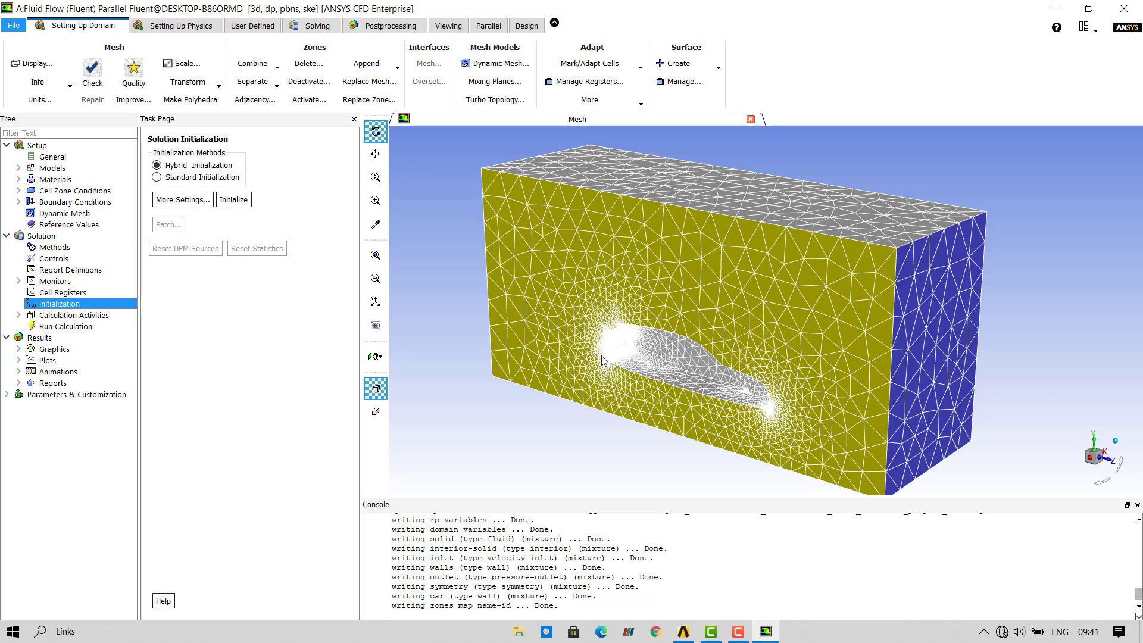
click(190, 178)
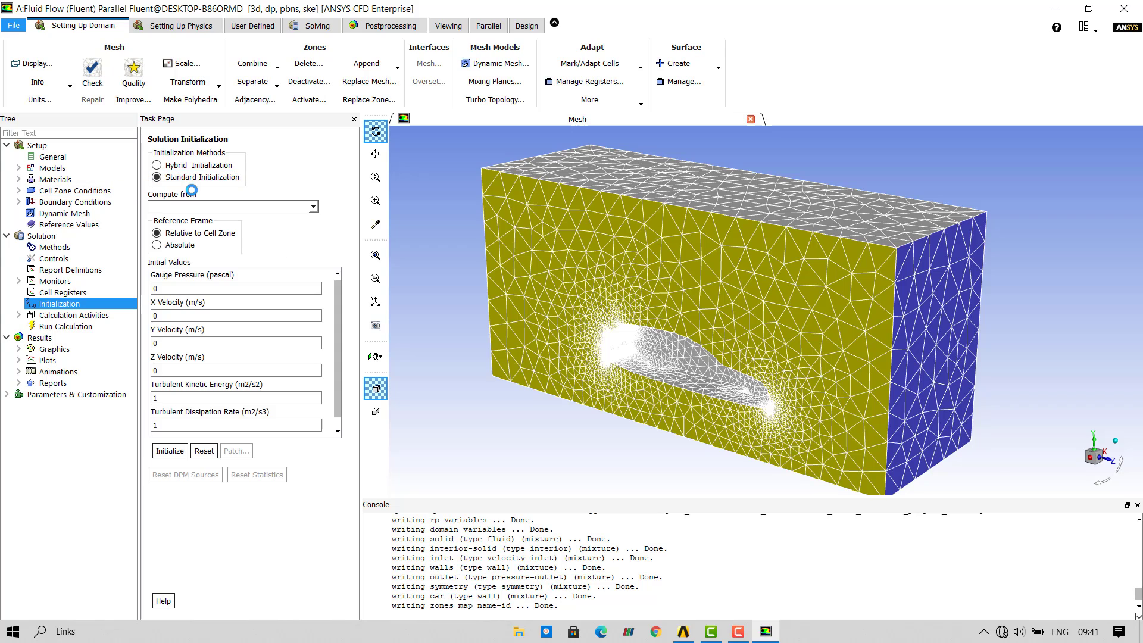
click(313, 207)
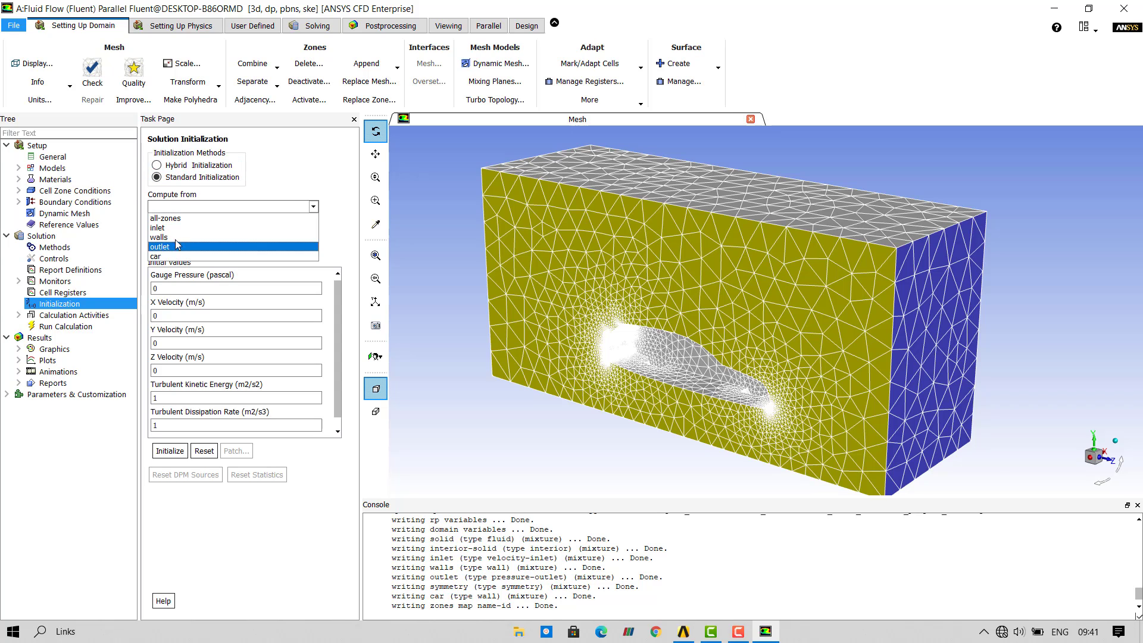
click(177, 232)
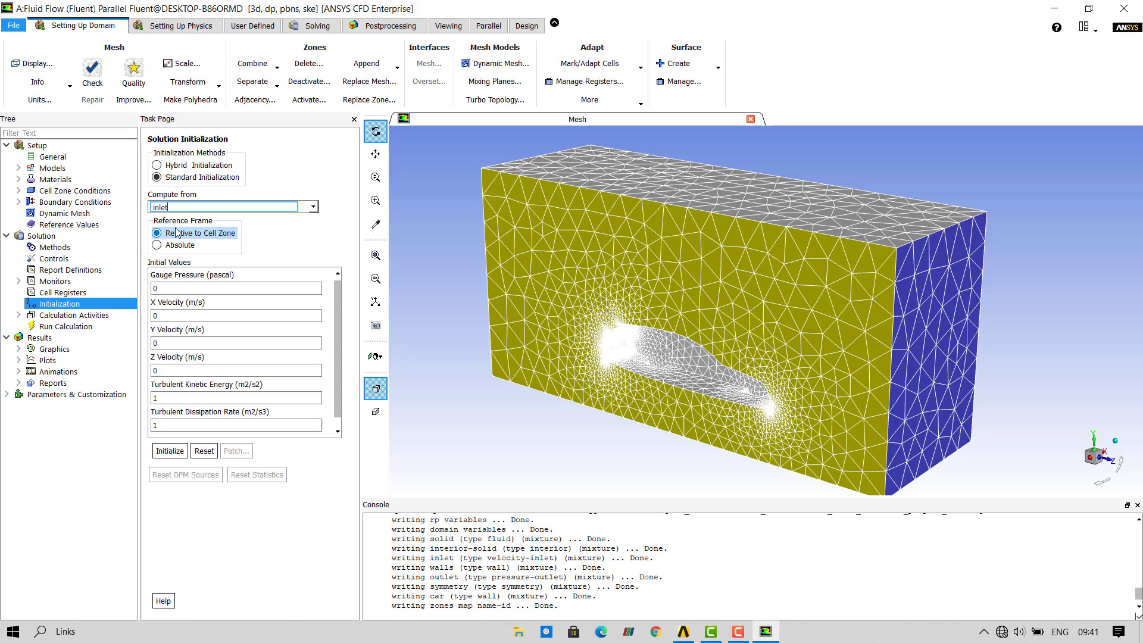
click(172, 451)
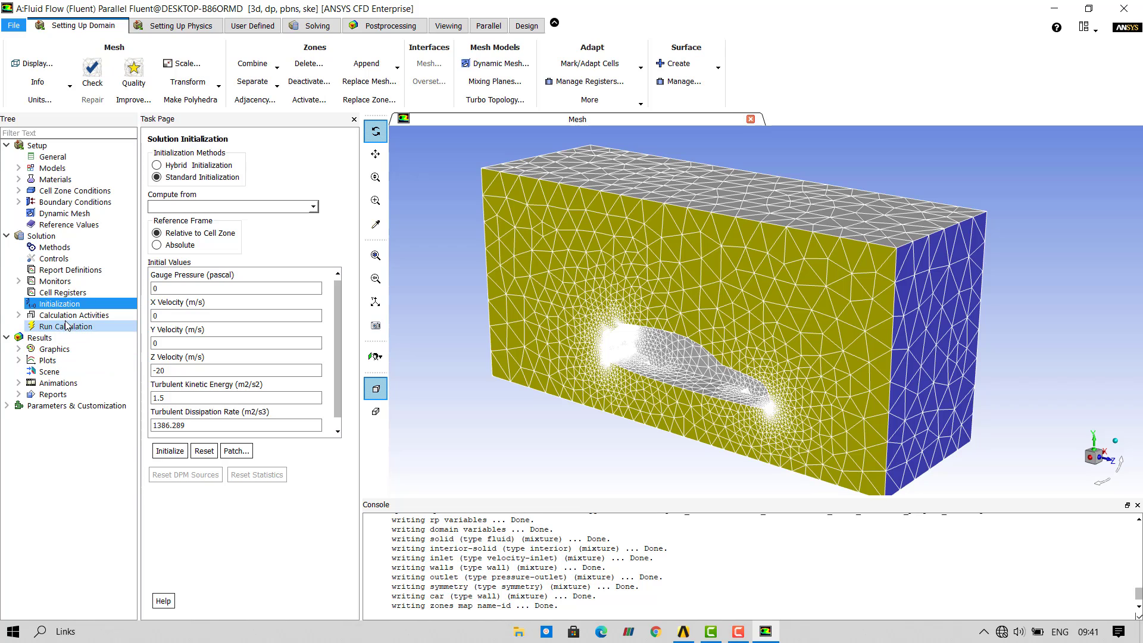
Step: Set the number of iterations for the calculation run to 100
click(82, 327)
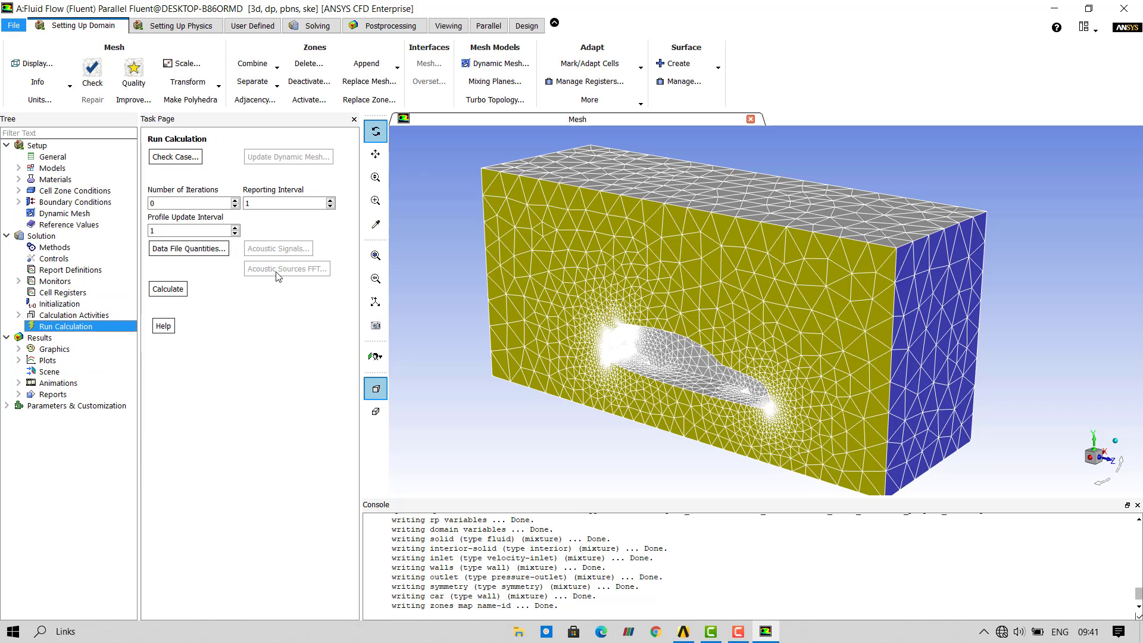
double_click(219, 203)
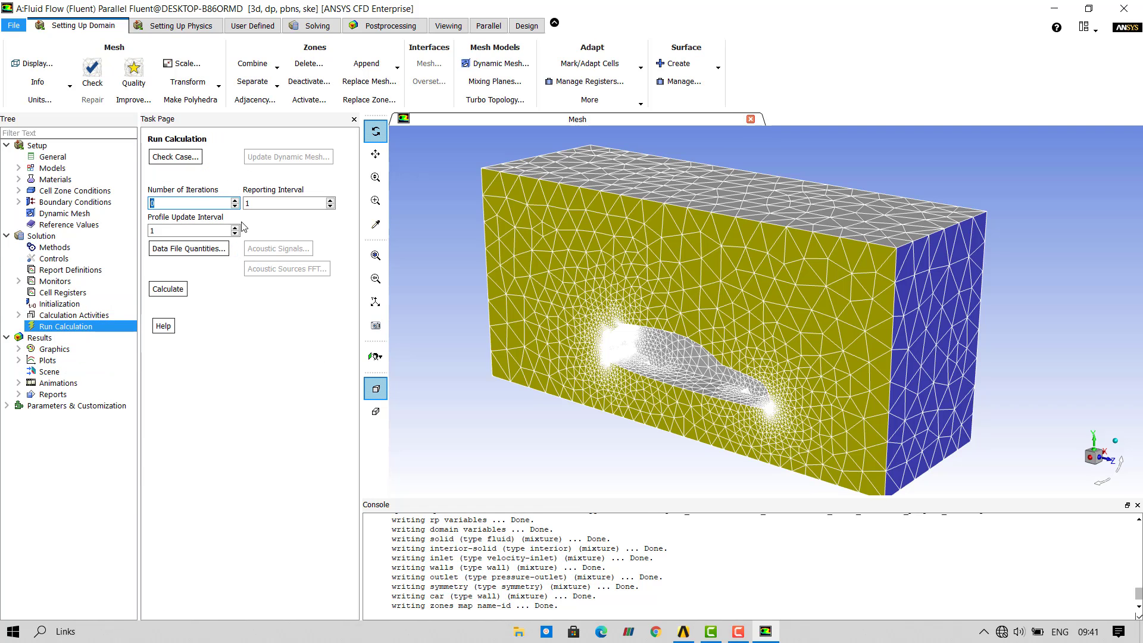
key(End)
double_click(62, 284)
click(82, 295)
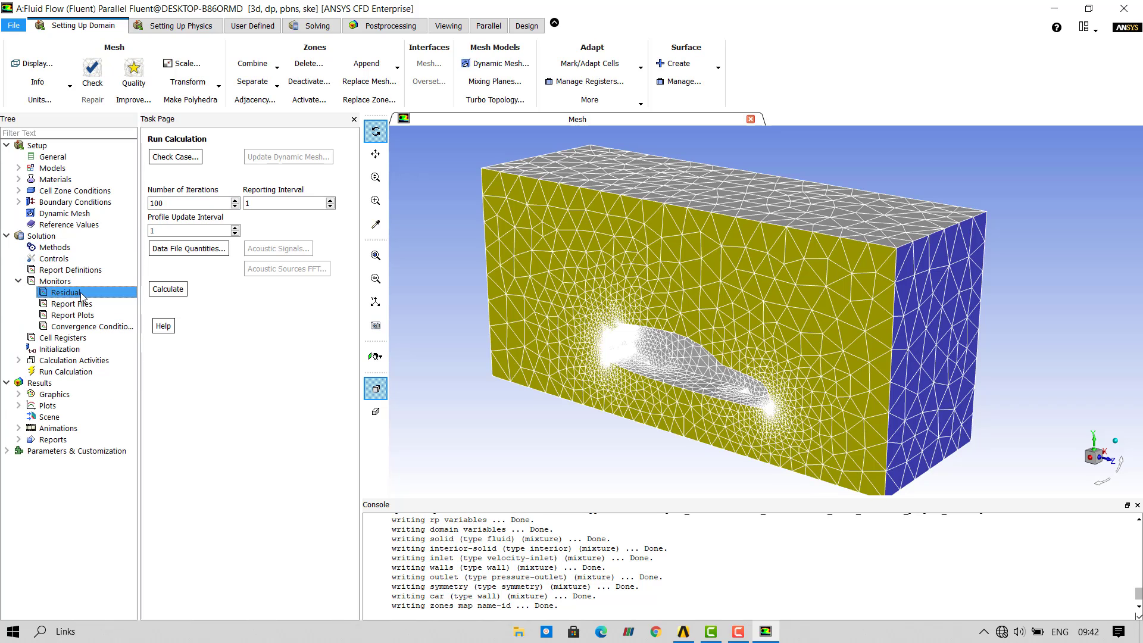
double_click(81, 296)
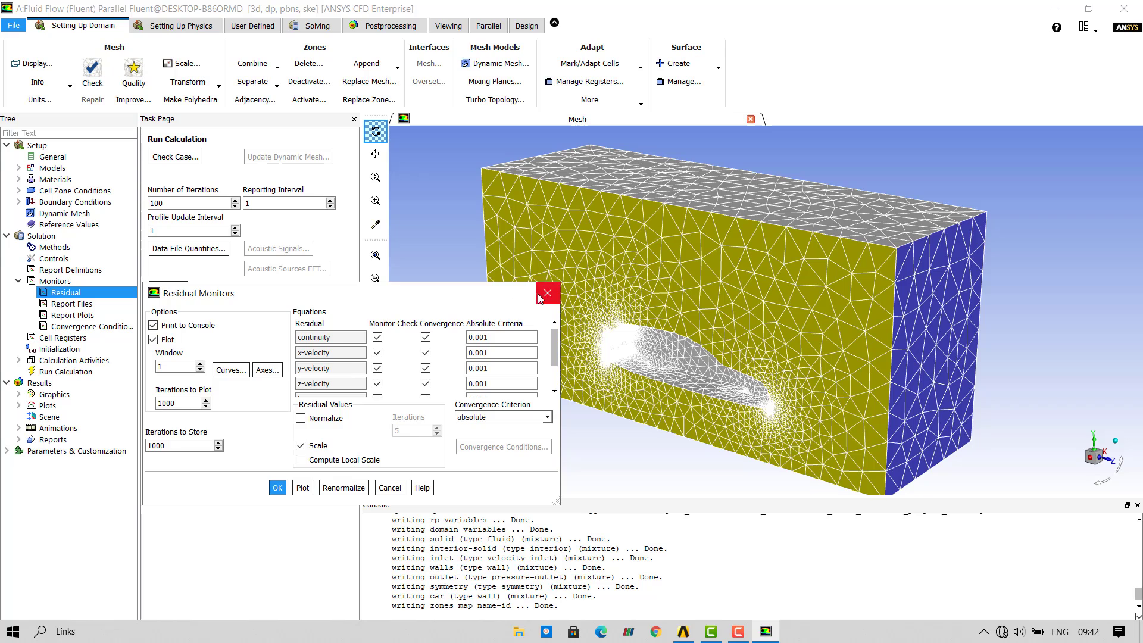
click(547, 293)
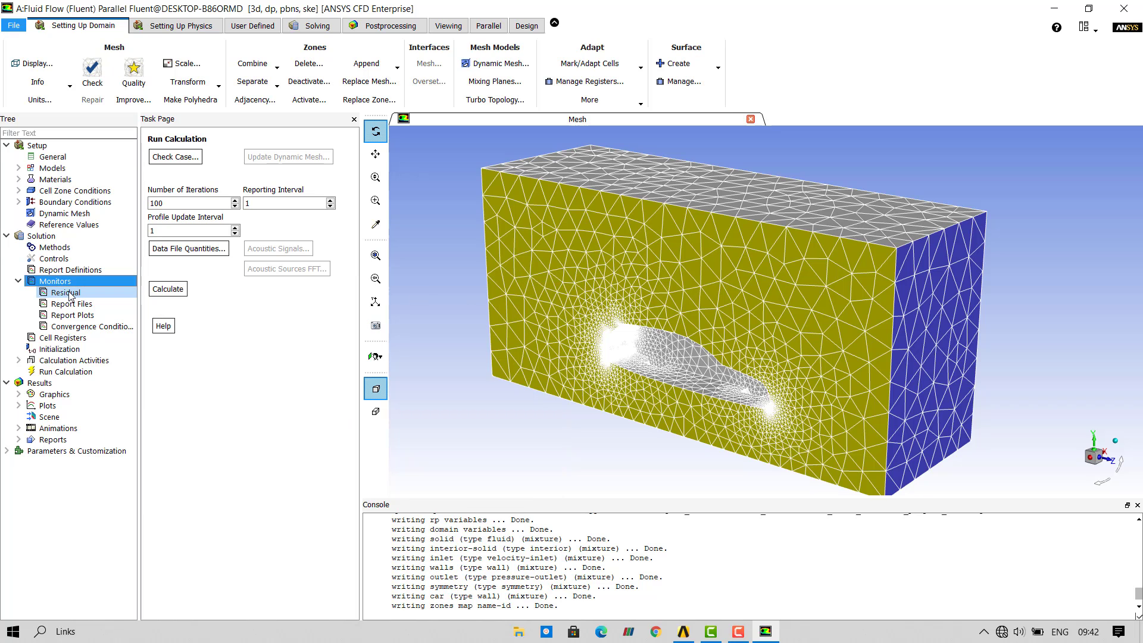
Step: Turn off the convergence check in the residual monitors for continuity, x-, y- and z-velocity, k and epsilon
double_click(70, 294)
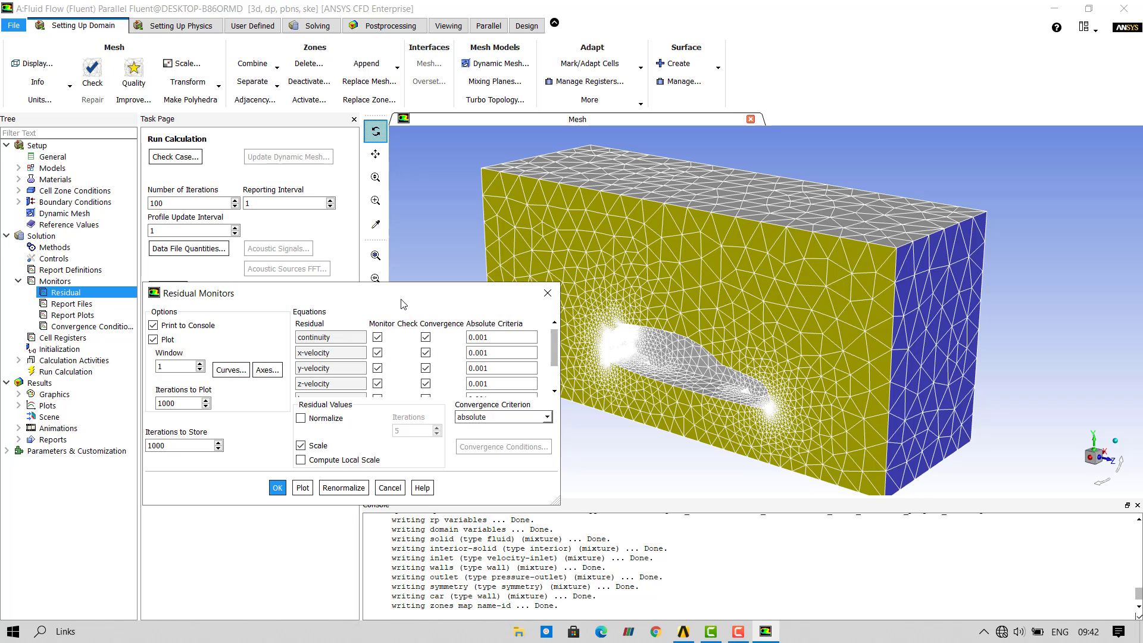
drag(402, 305, 399, 135)
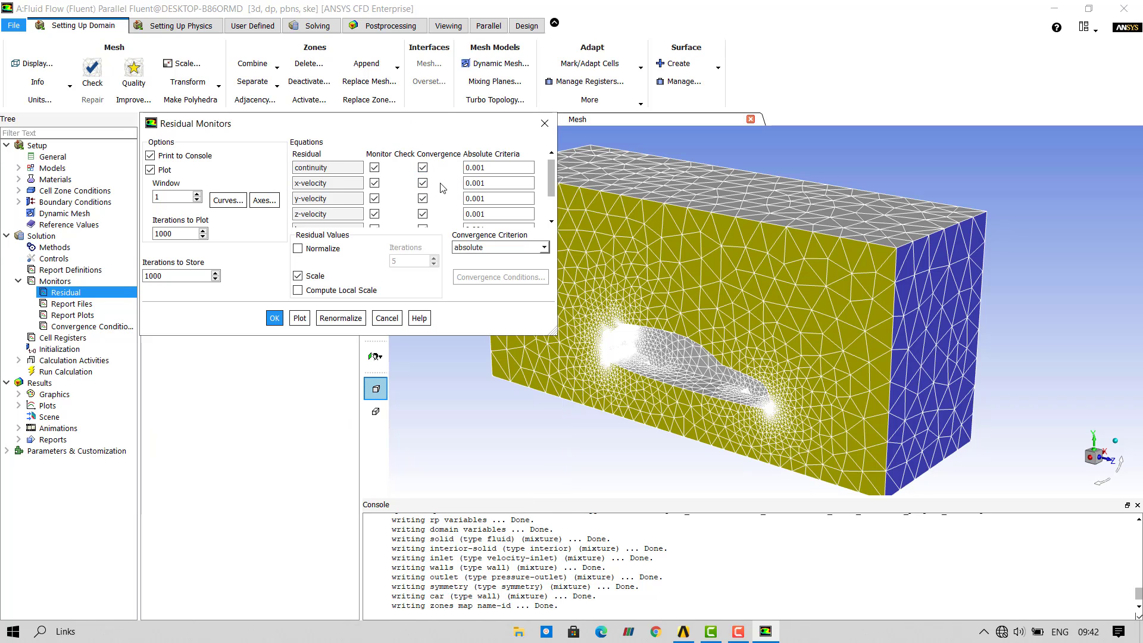
scroll(443, 190, down, 2)
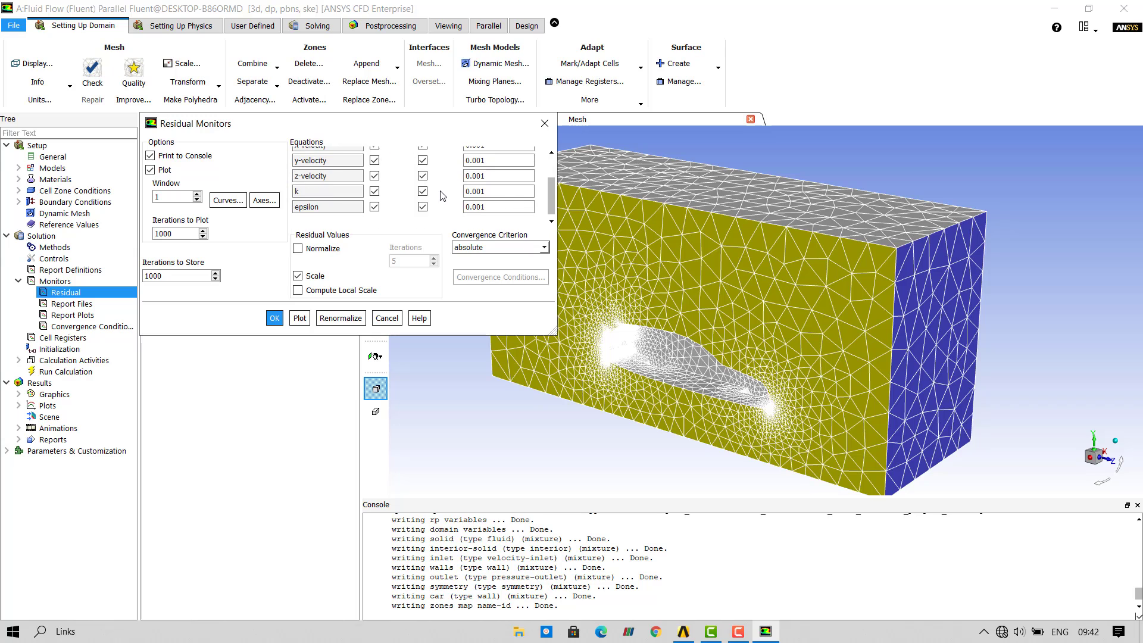
click(422, 208)
scroll(423, 211, up, 2)
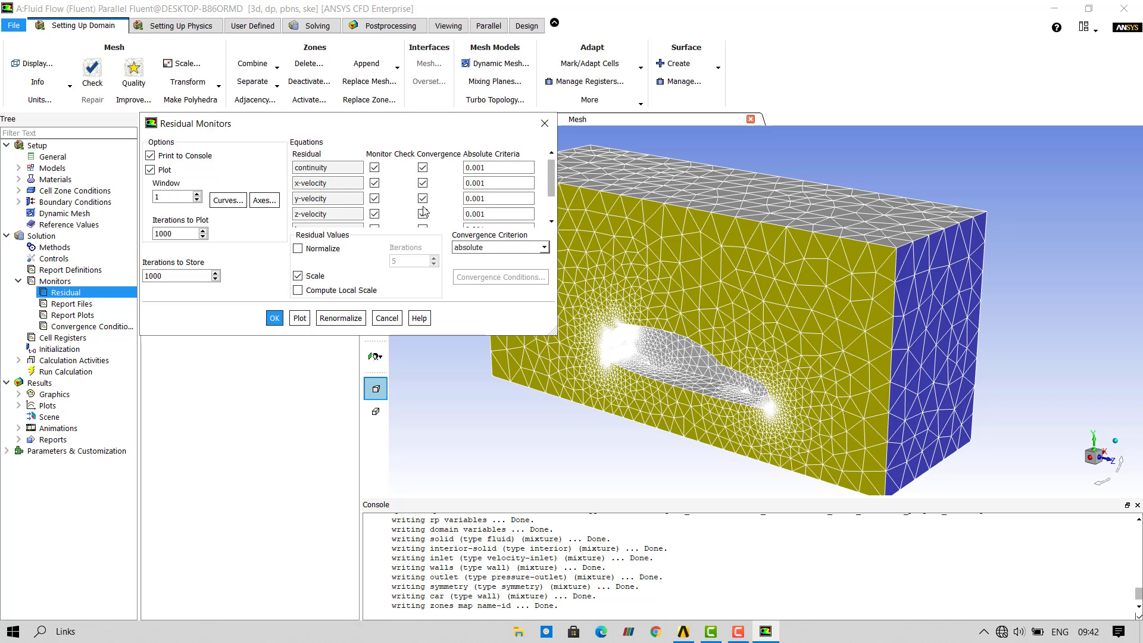
click(422, 168)
click(423, 184)
click(423, 198)
click(423, 214)
scroll(424, 215, down, 2)
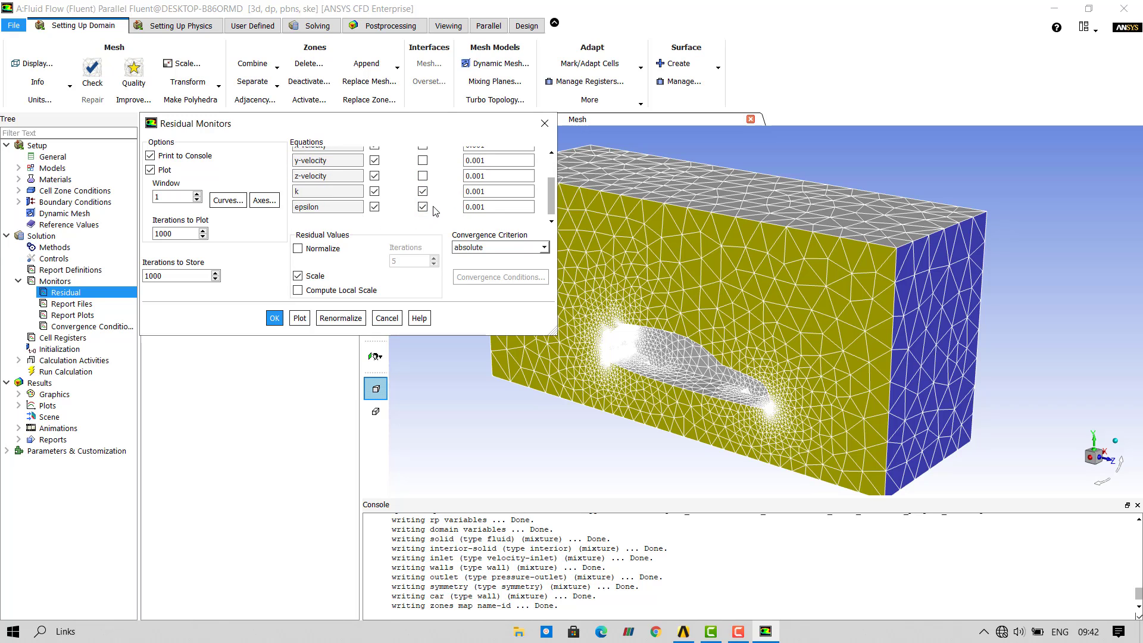
click(423, 191)
click(423, 207)
scroll(400, 215, up, 2)
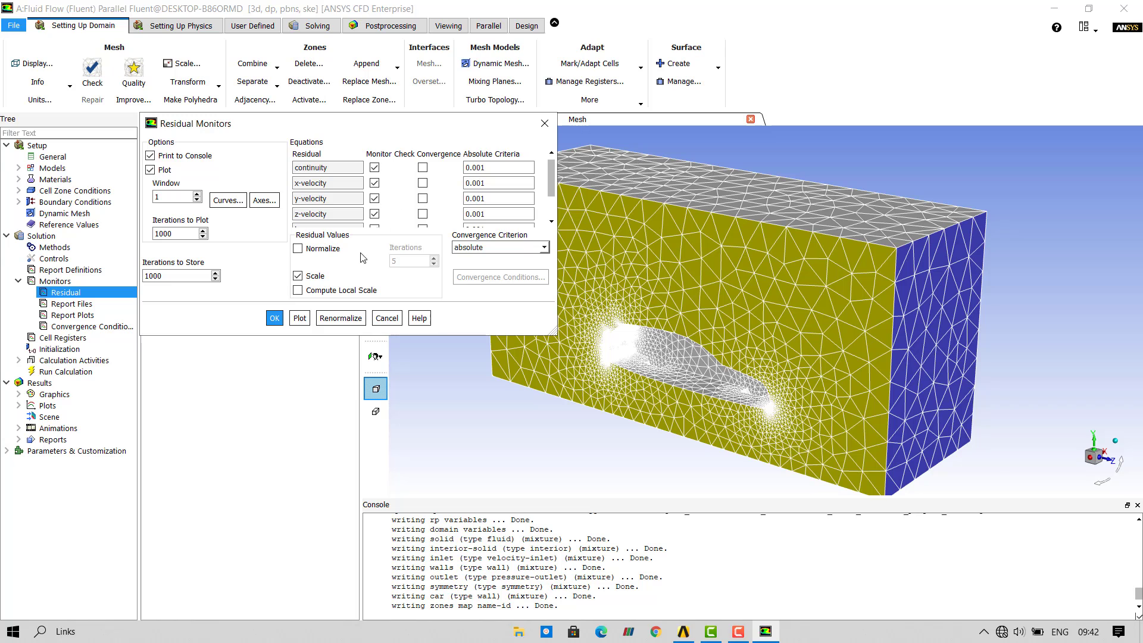
click(274, 318)
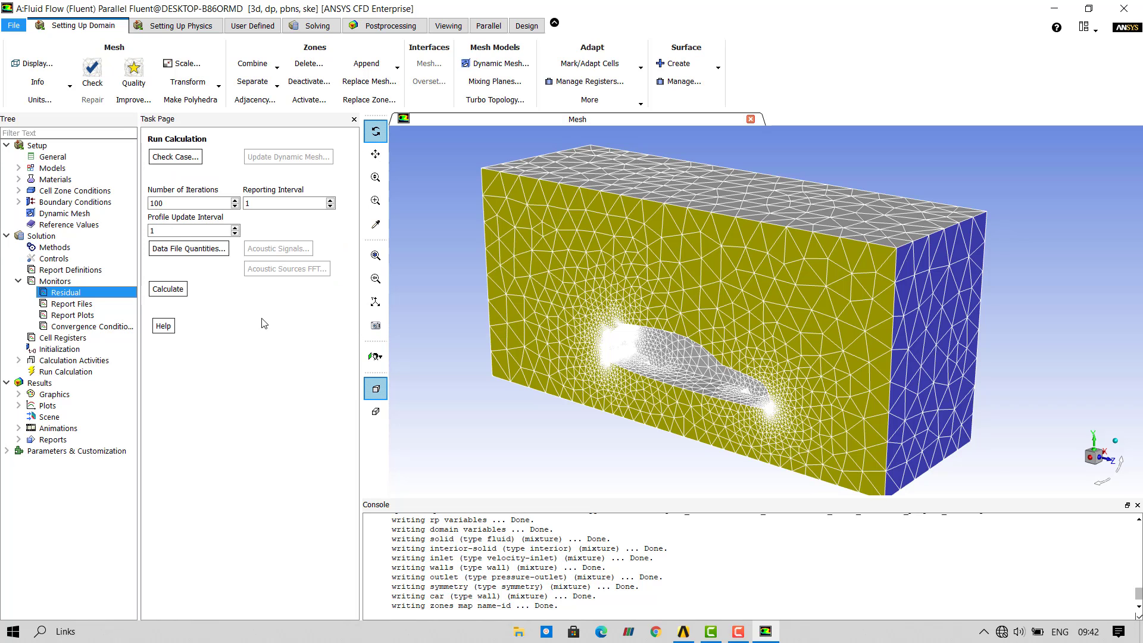
Step: Run the calculation until it completes and dismiss the completion notice
click(19, 281)
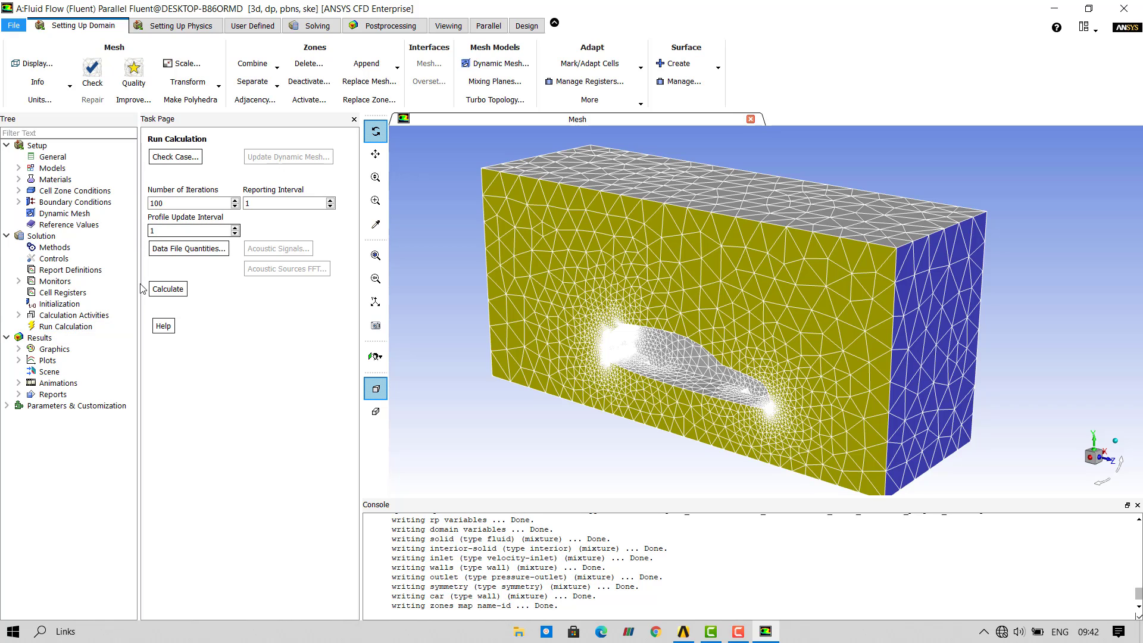
click(72, 329)
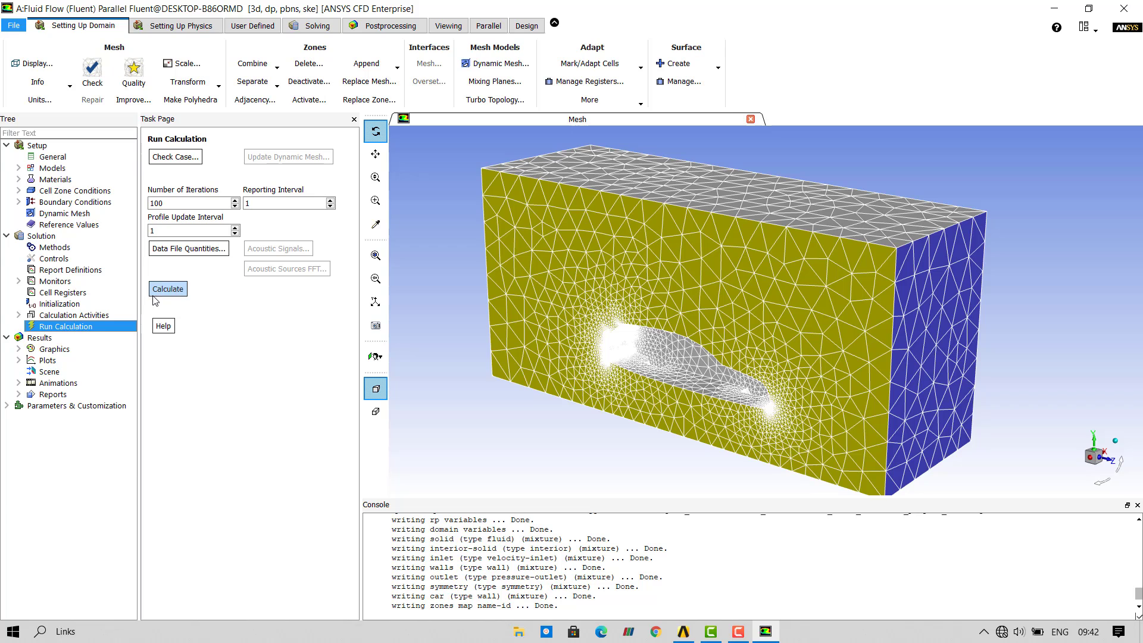
click(174, 290)
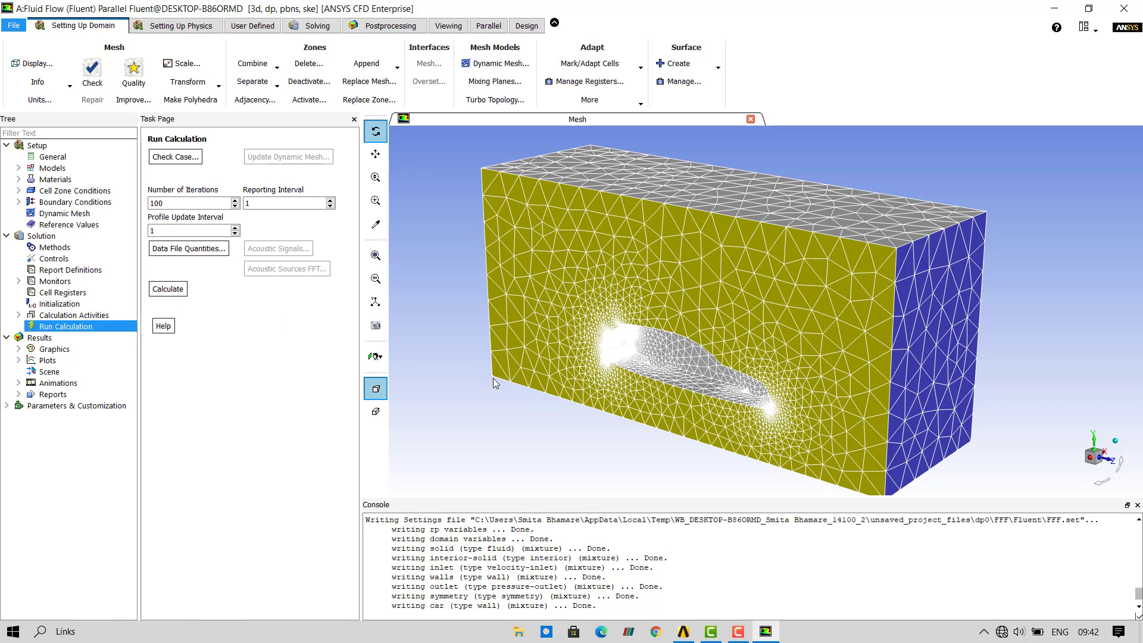
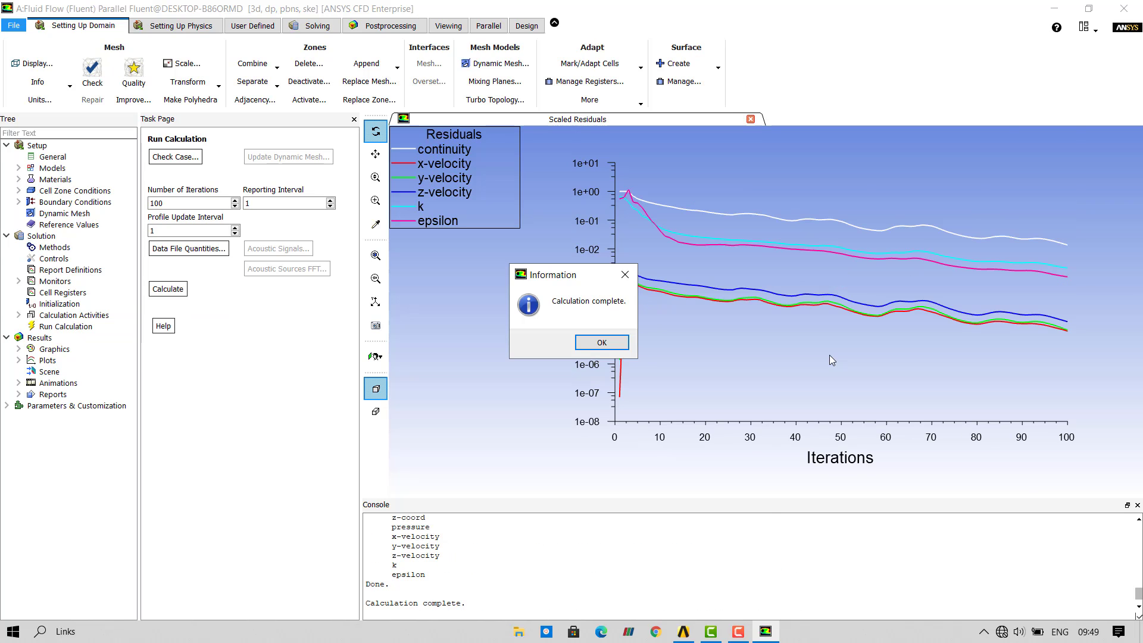
mouse_move(683, 631)
click(614, 346)
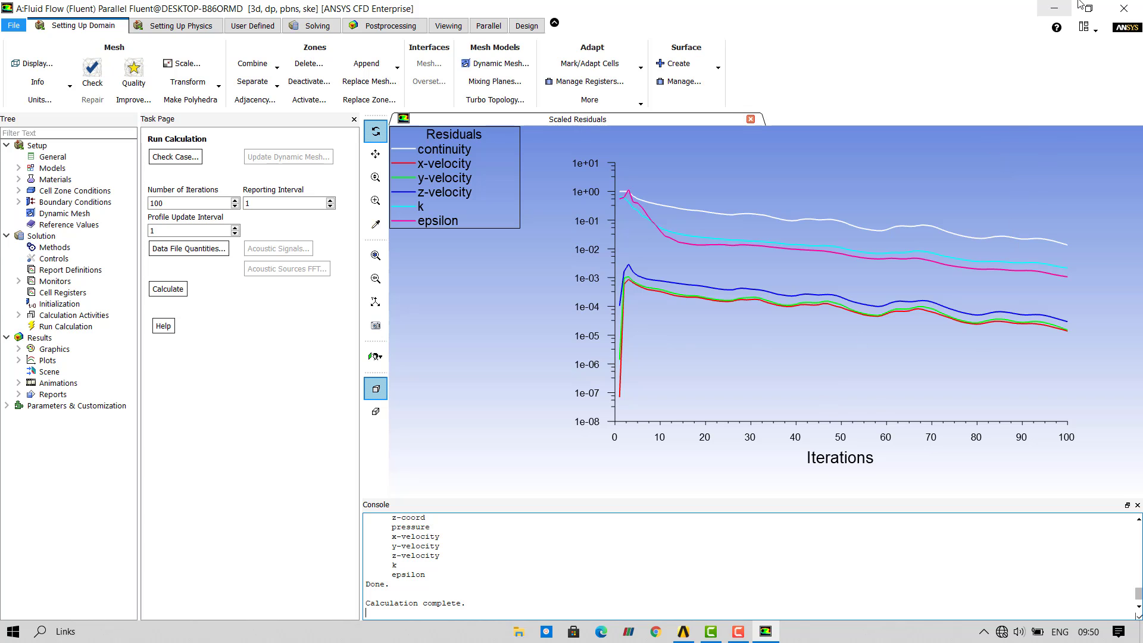
Step: Switch to Workbench and open the Results cell of the Fluid Flow (Fluent) system in CFD-Post
click(685, 631)
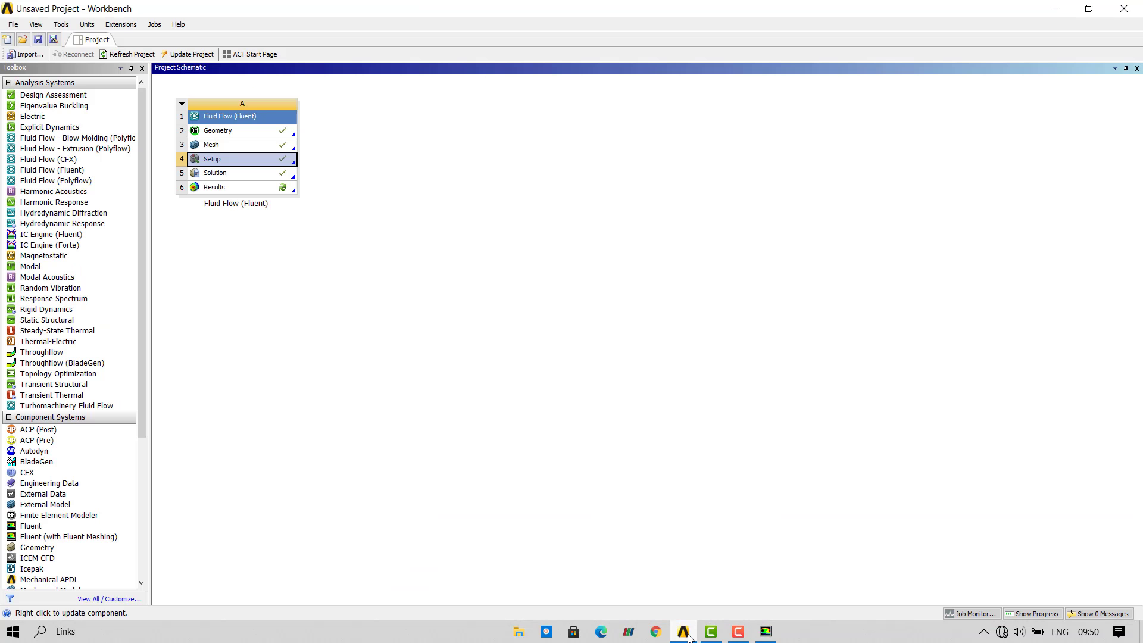
click(254, 187)
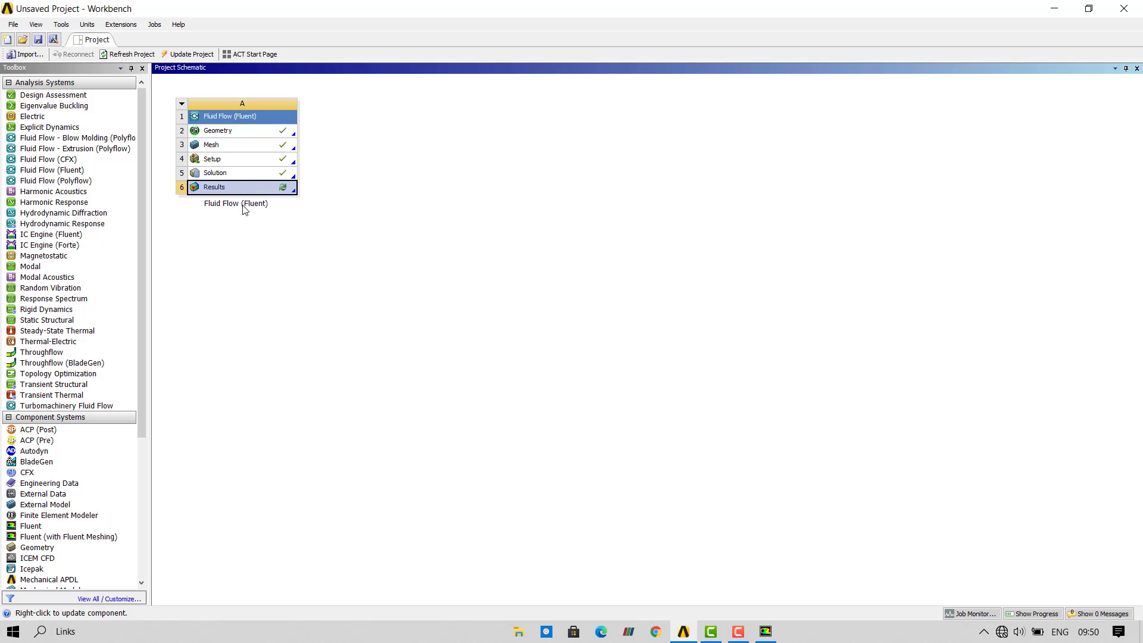
right_click(250, 189)
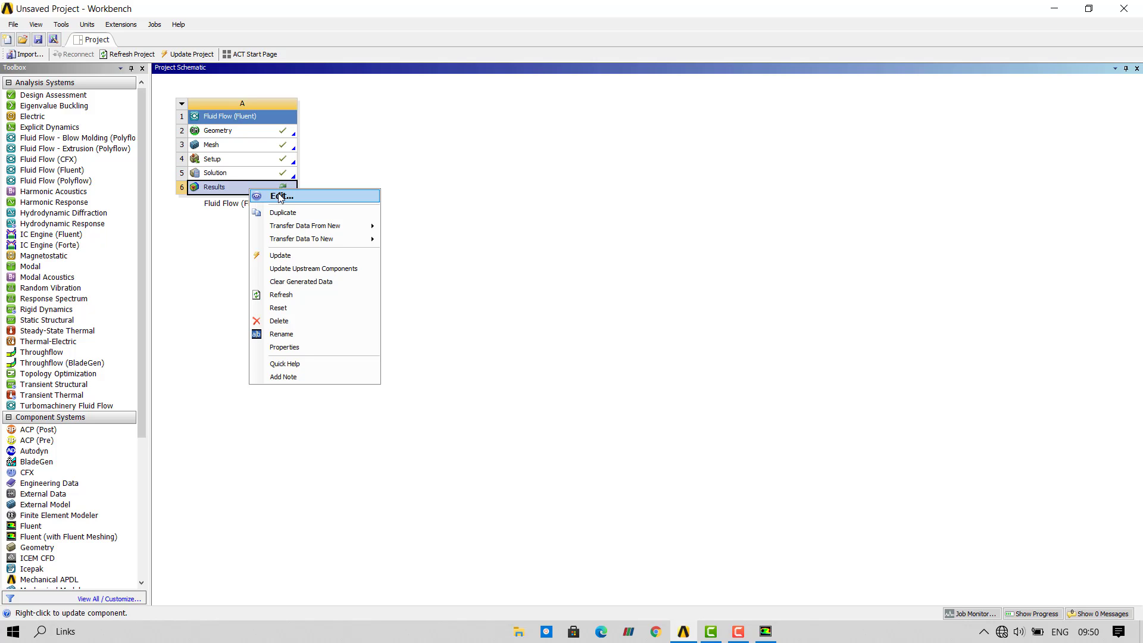
click(280, 196)
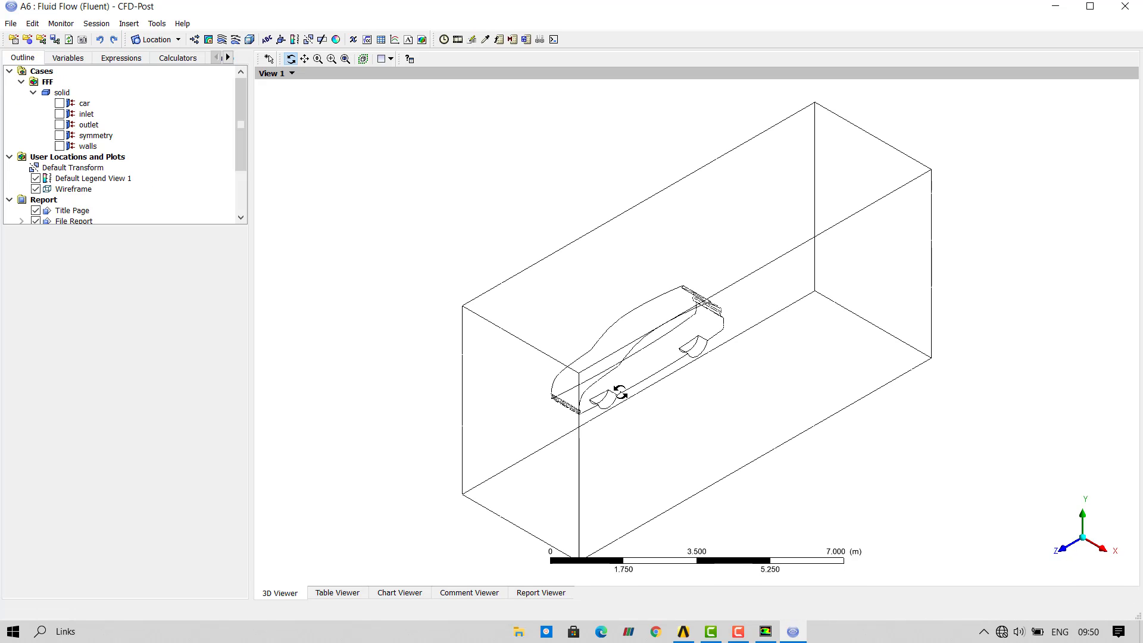
Step: Create a slice plane through all domains with the YZ Plane method at X = 0.0 m
drag(620, 394, 632, 365)
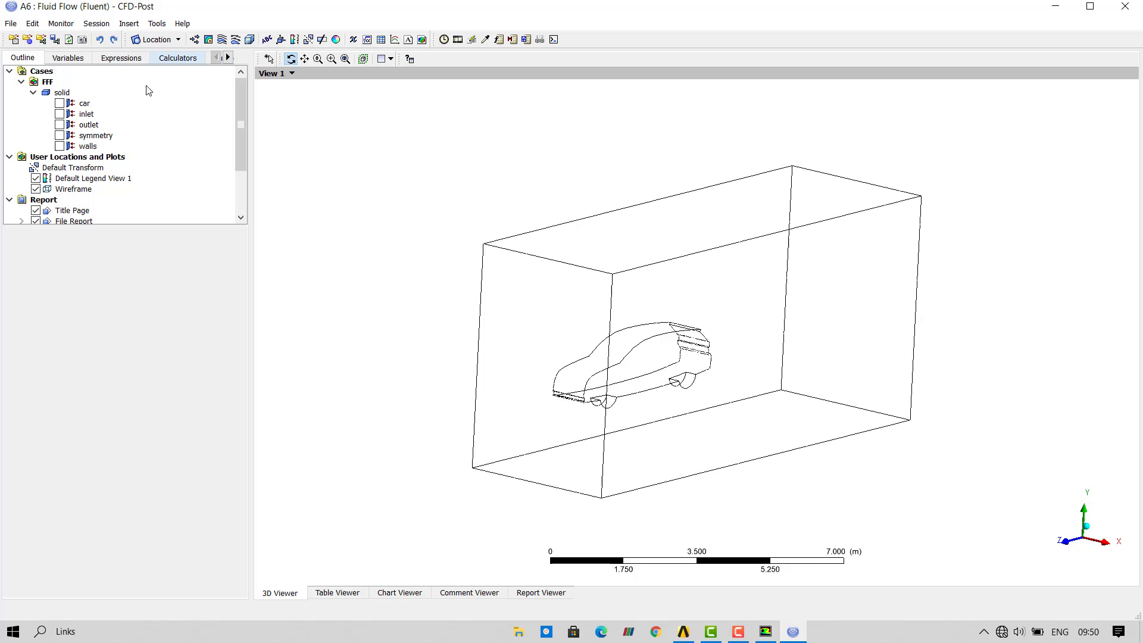
drag(587, 317, 565, 361)
drag(599, 303, 612, 282)
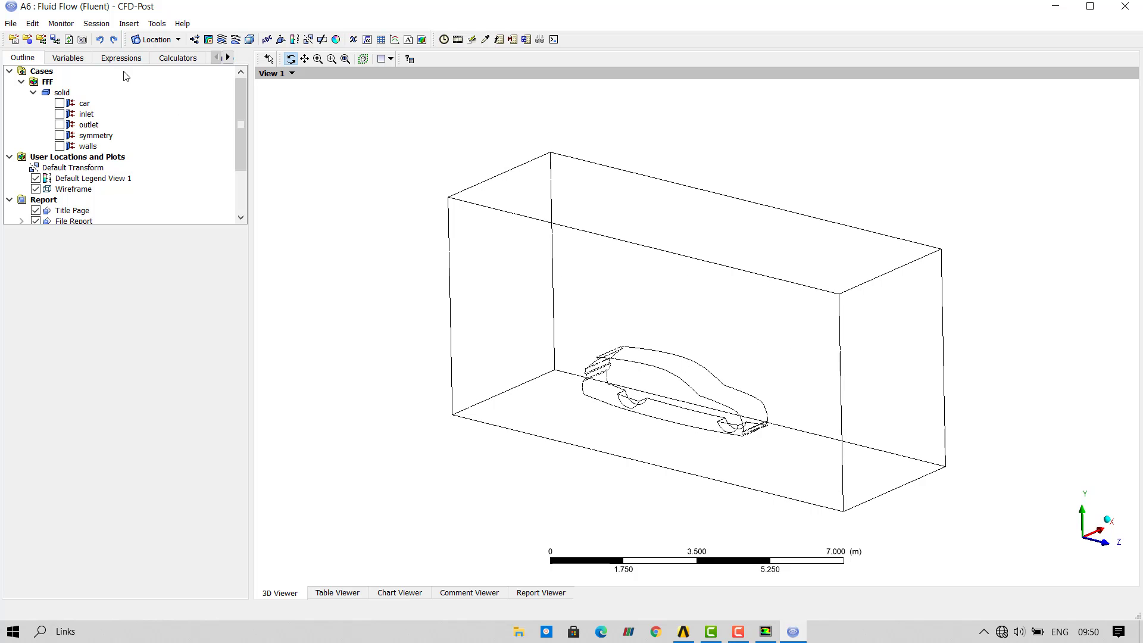
click(169, 44)
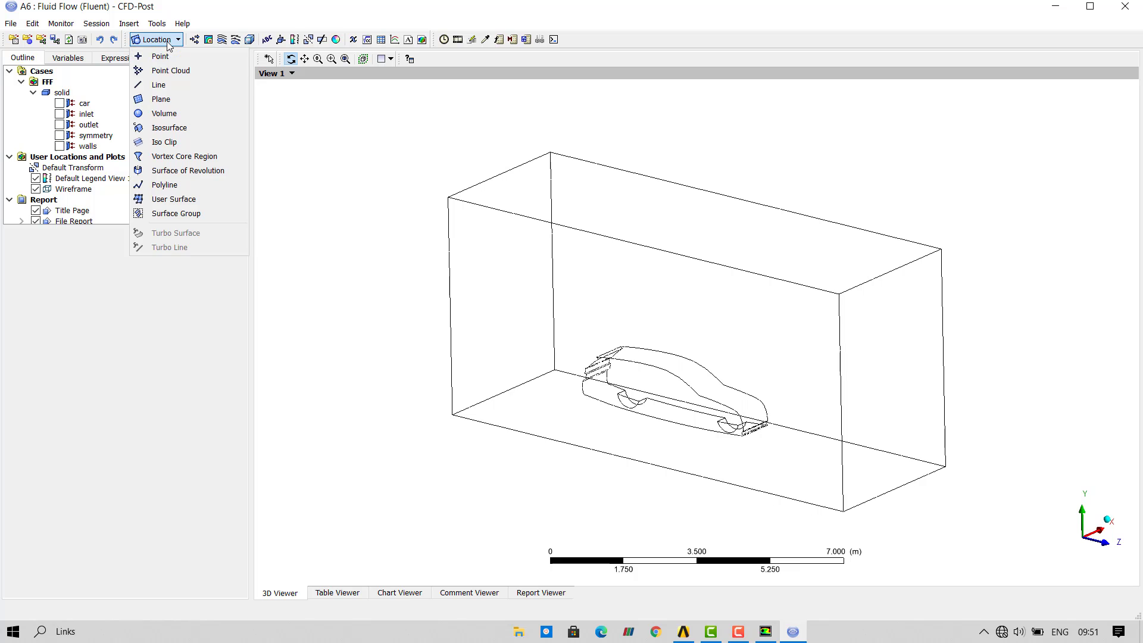
click(169, 99)
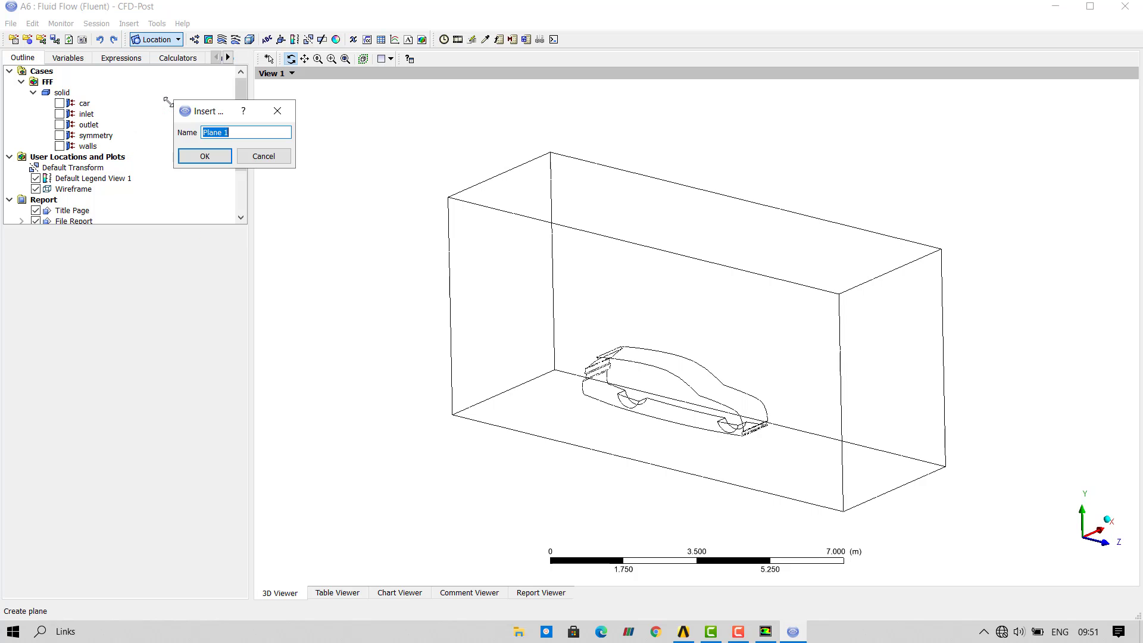
click(206, 156)
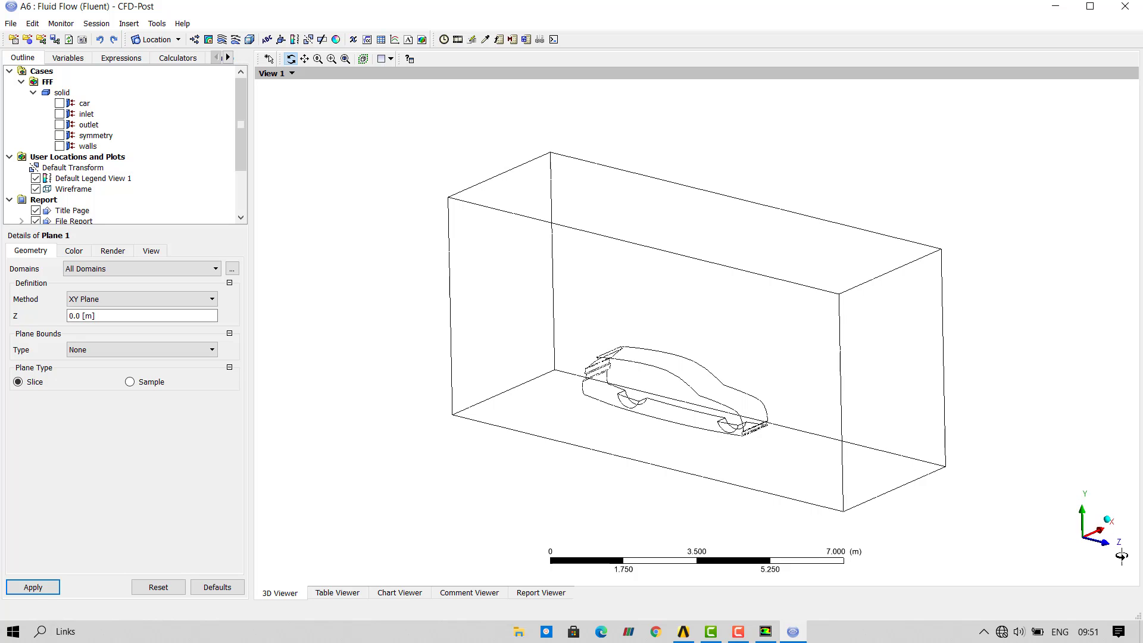
click(94, 301)
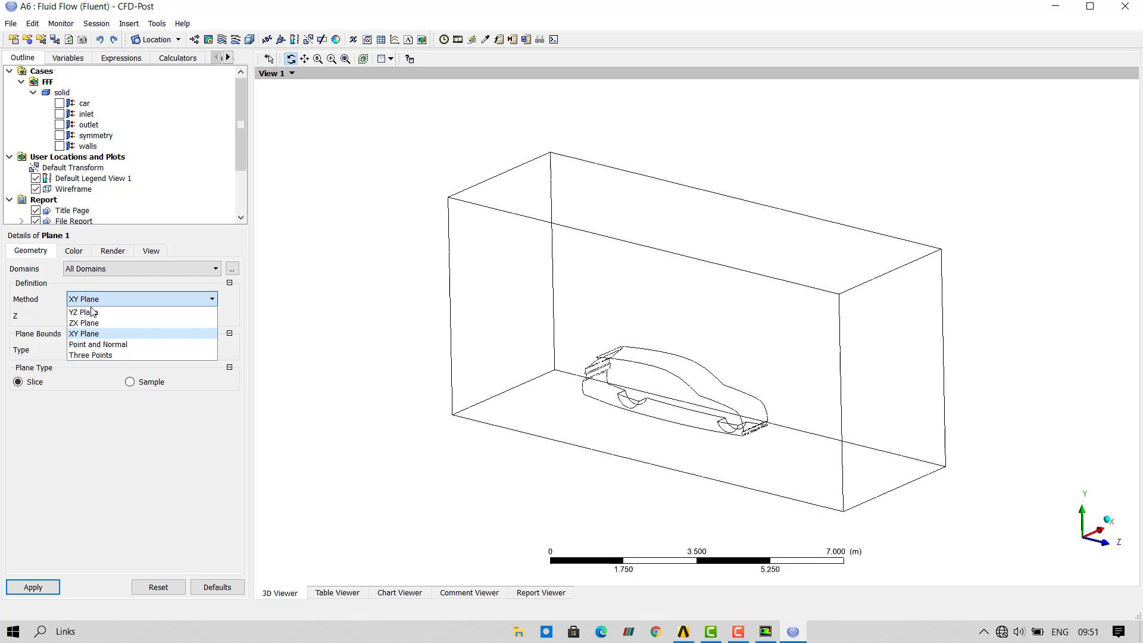
click(87, 312)
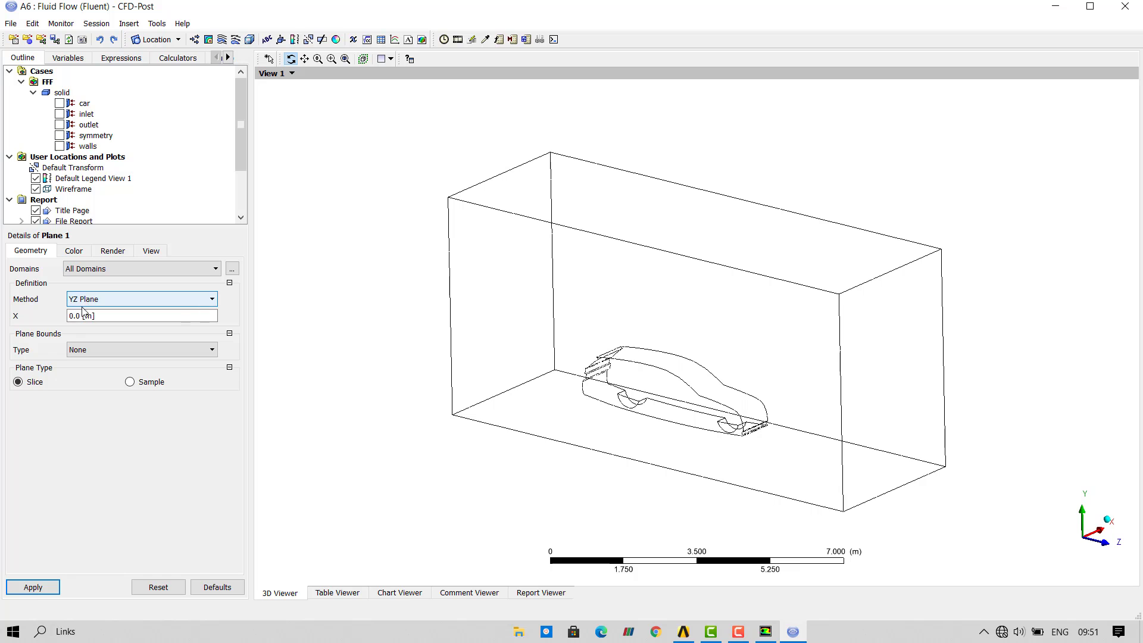
click(38, 592)
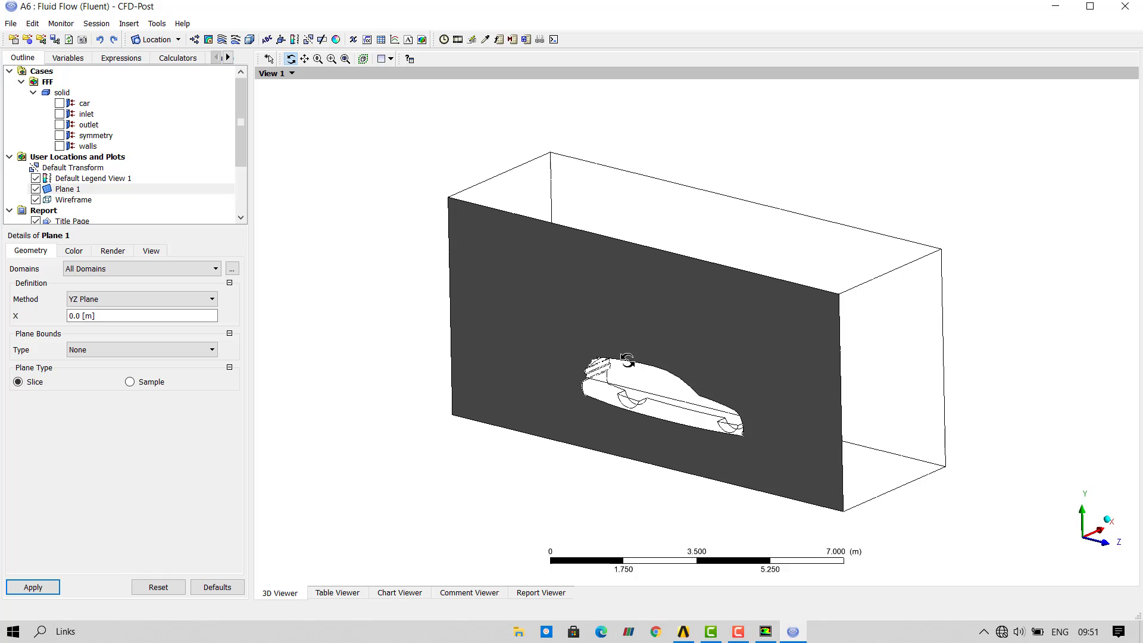
Step: Insert a contour plot with the default name and set its location to Plane 1
drag(628, 360, 609, 386)
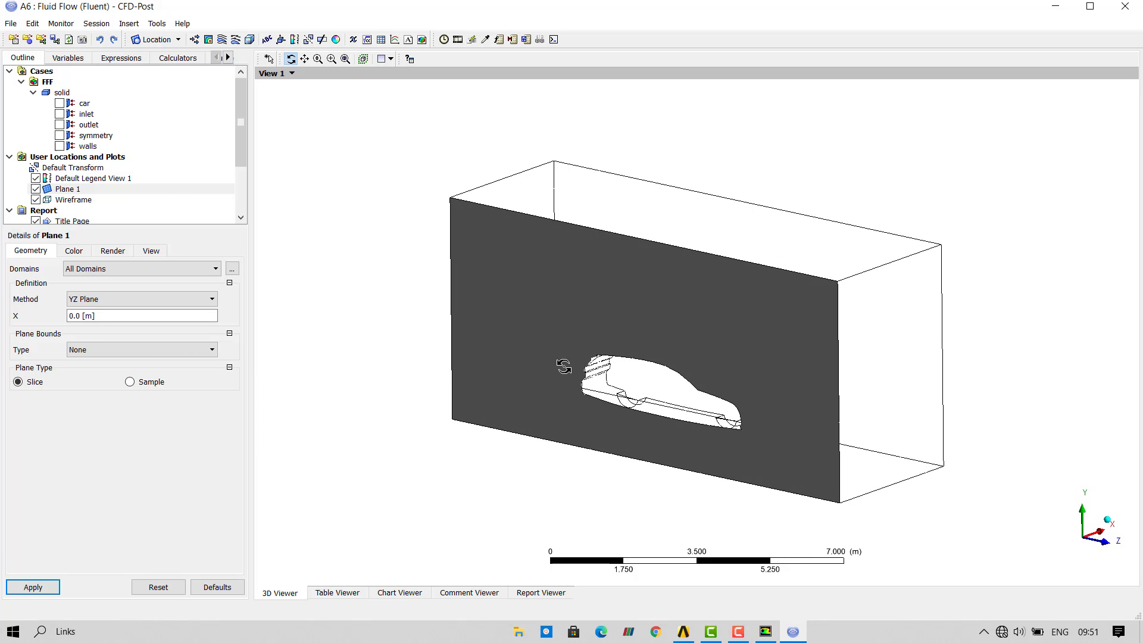
click(213, 41)
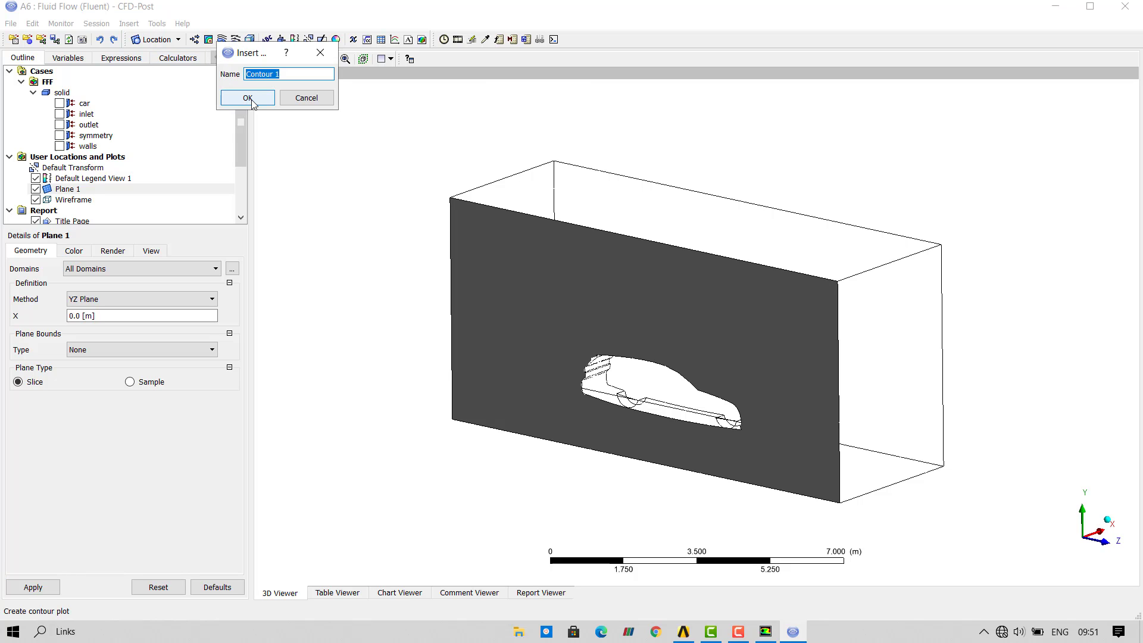
click(248, 99)
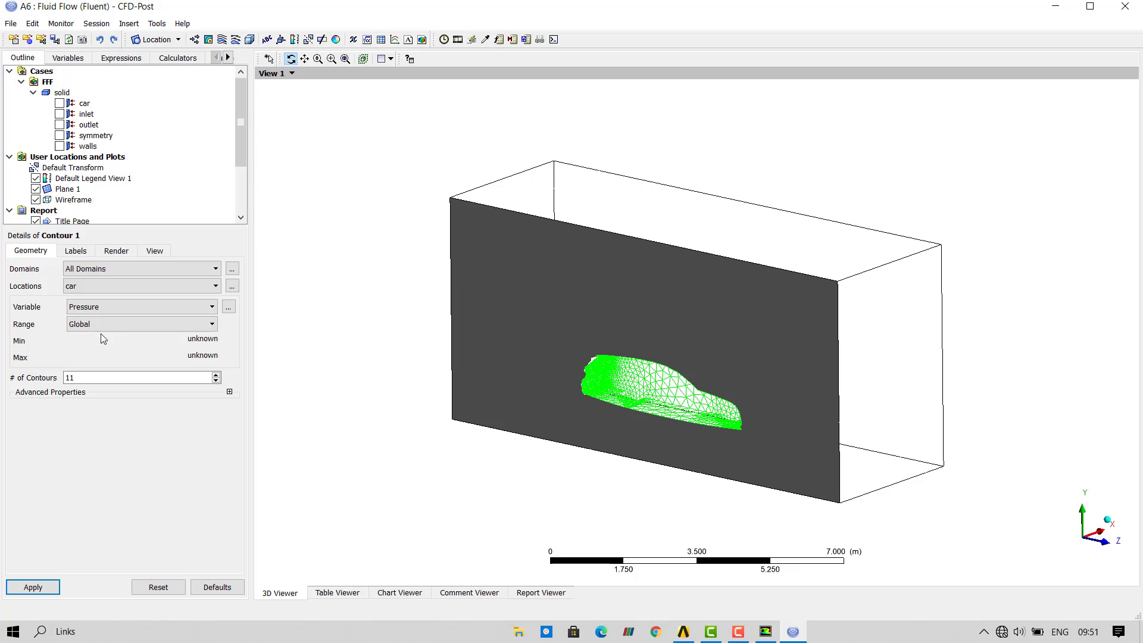
click(98, 286)
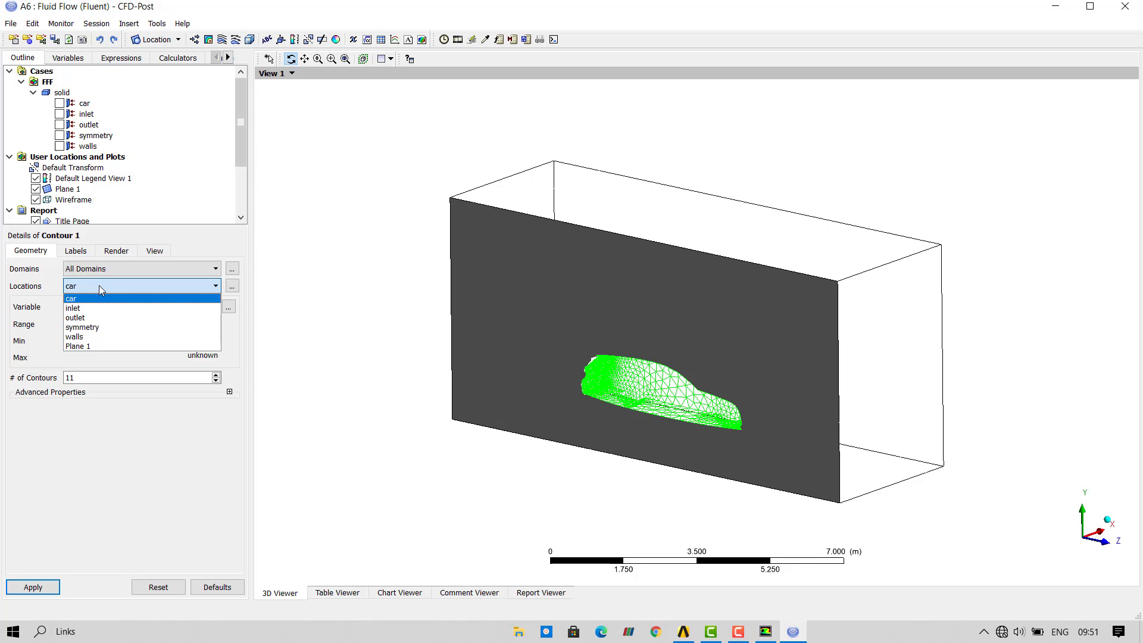
click(86, 346)
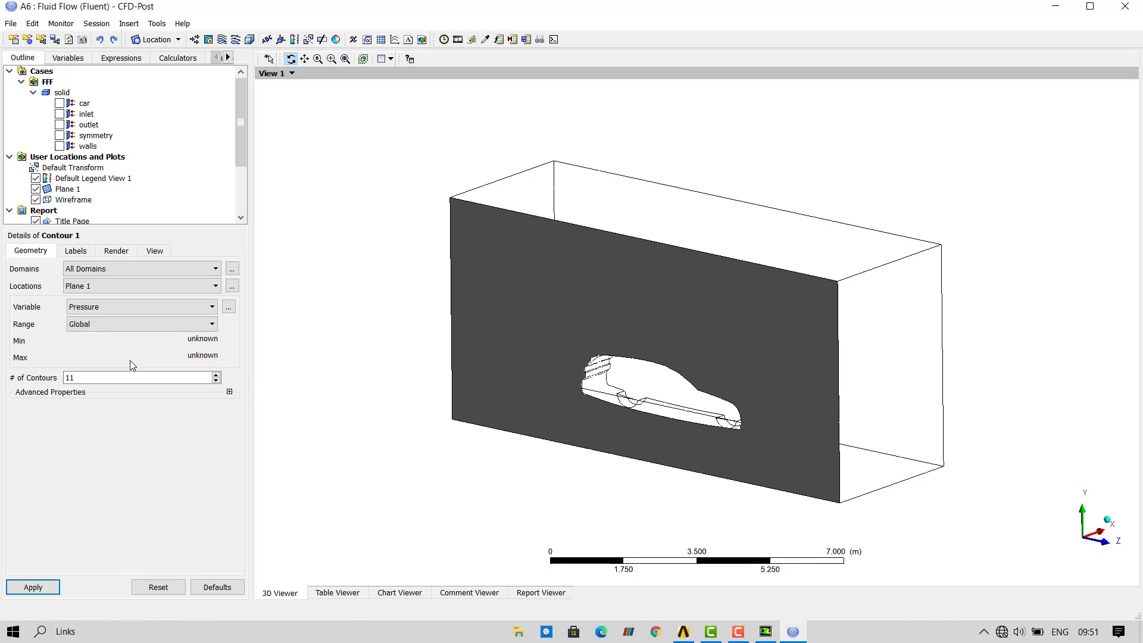
Step: Generate the contour with the Velocity variable over the Local range, and hide Plane 1
click(107, 311)
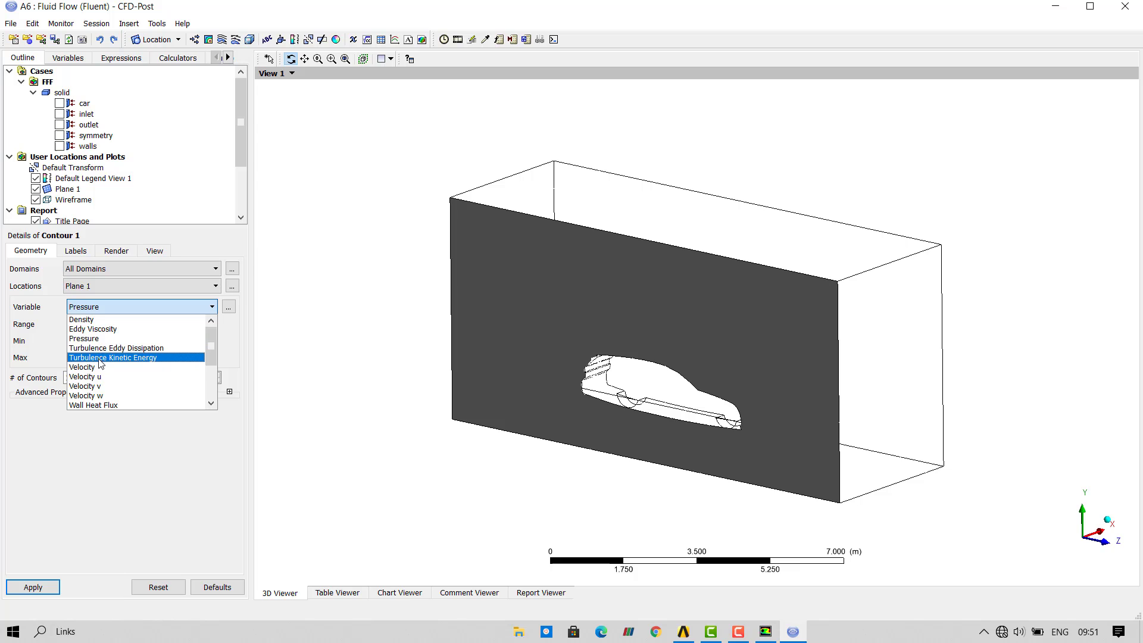
click(96, 367)
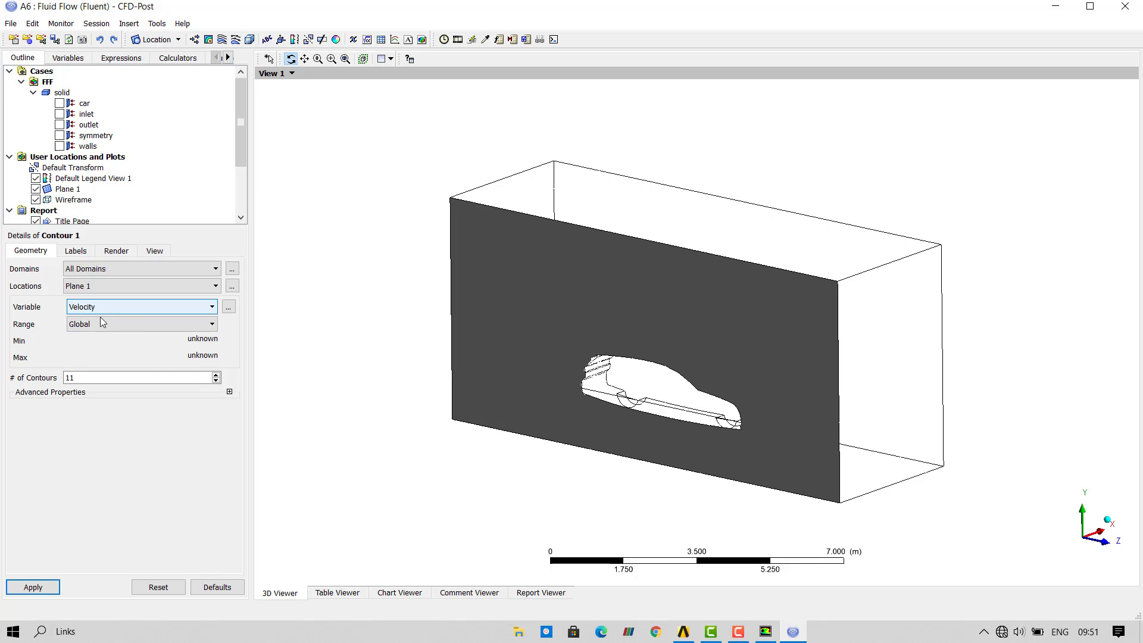
click(98, 322)
click(85, 344)
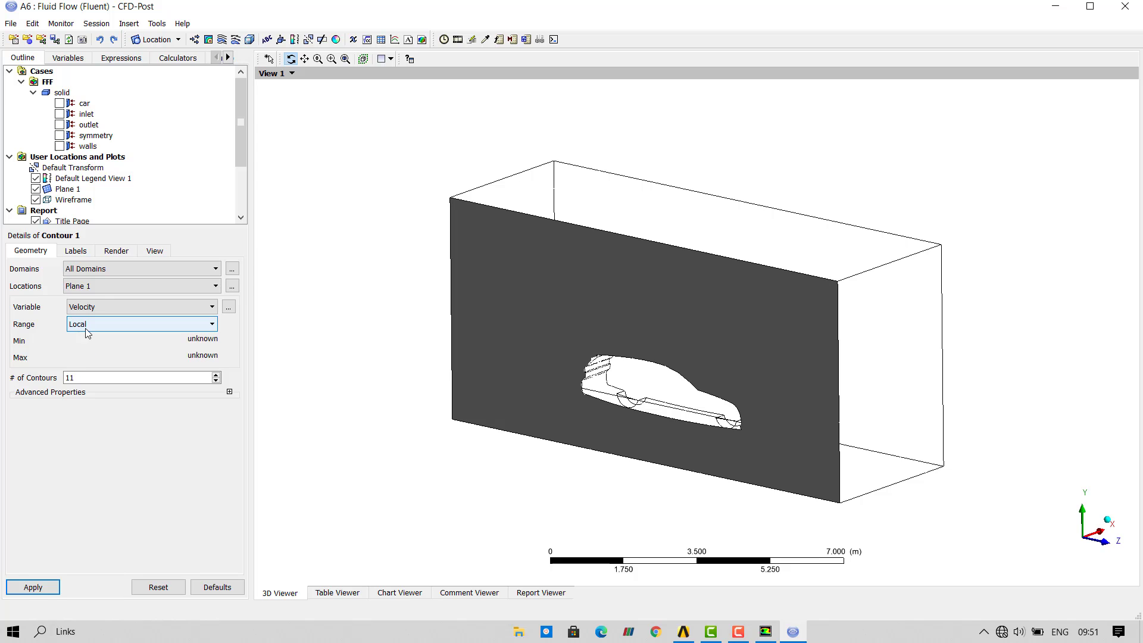
click(35, 588)
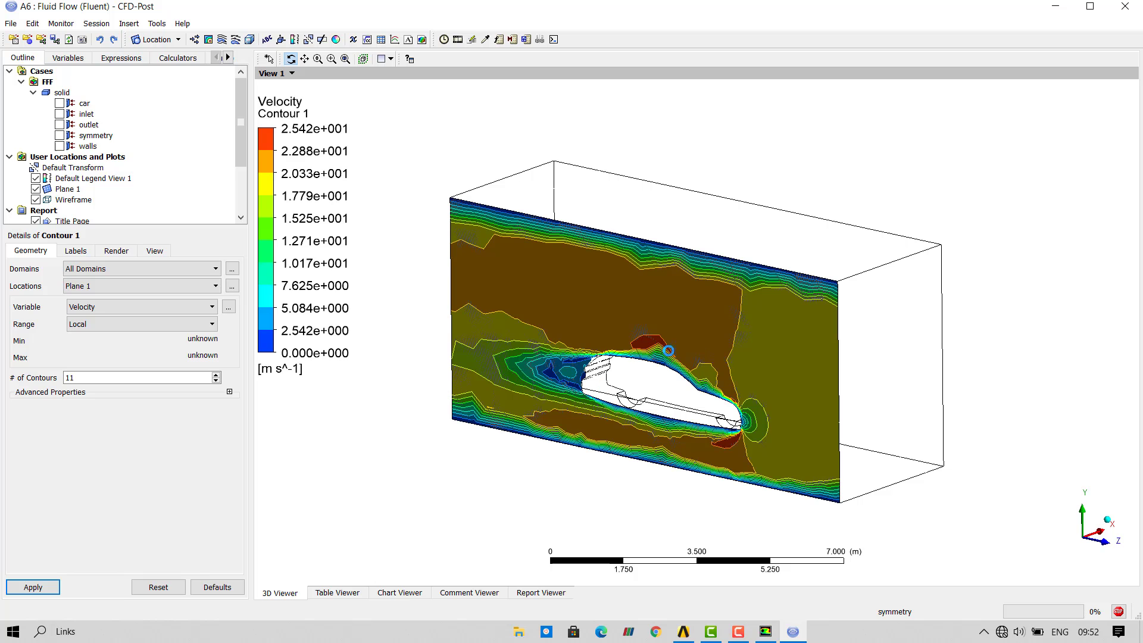
click(36, 200)
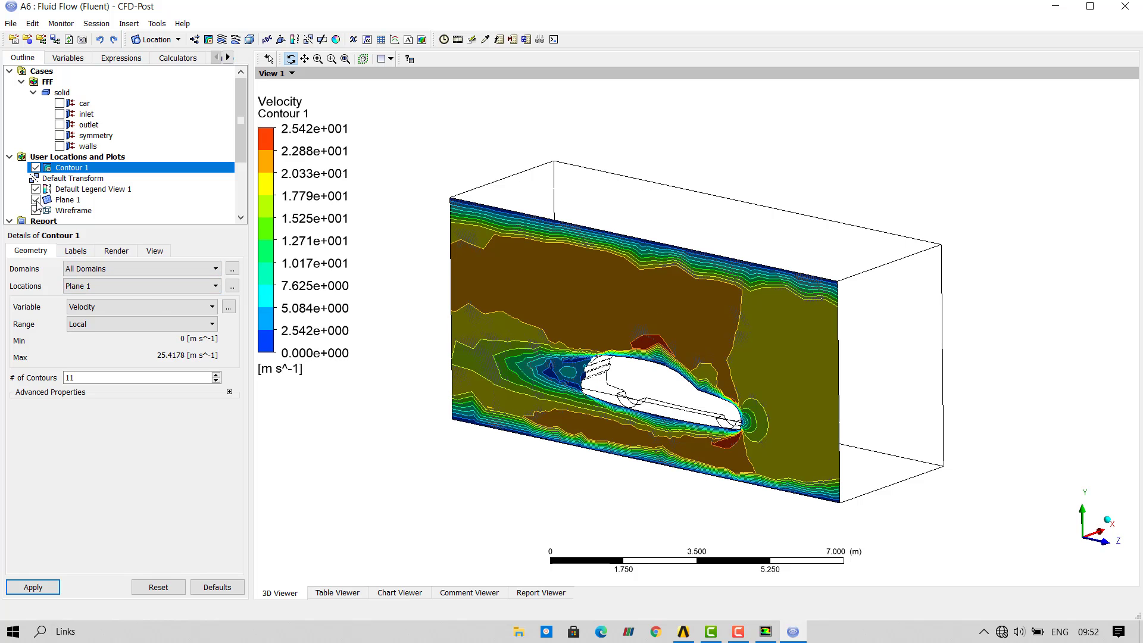
drag(663, 436, 633, 435)
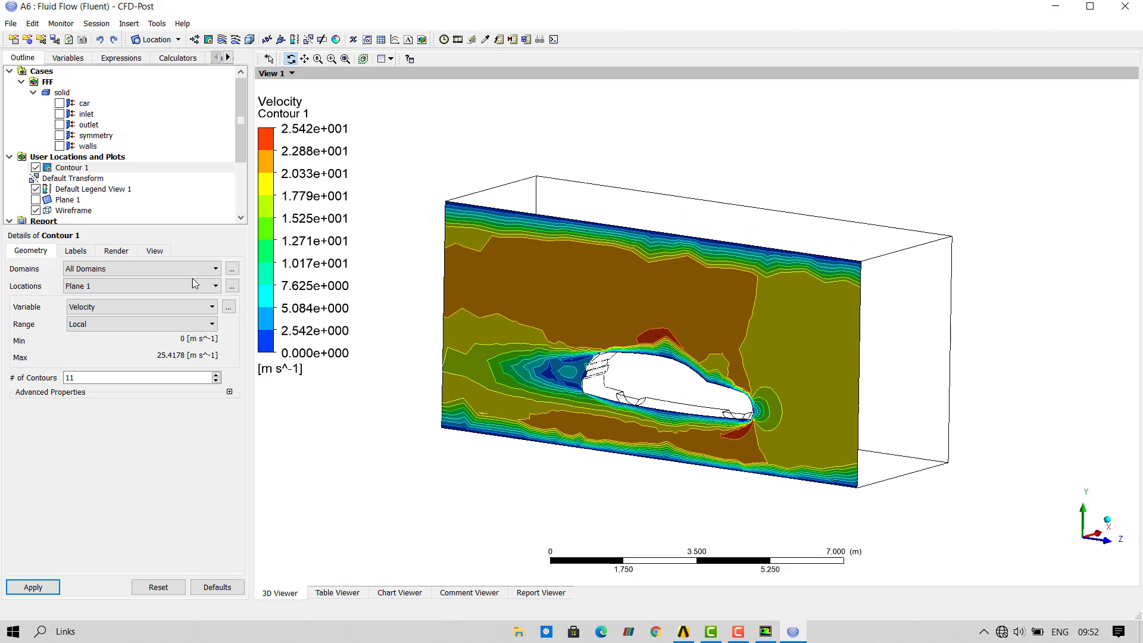
Step: Turn off lighting in the render settings of Contour 1 and apply the change
click(116, 251)
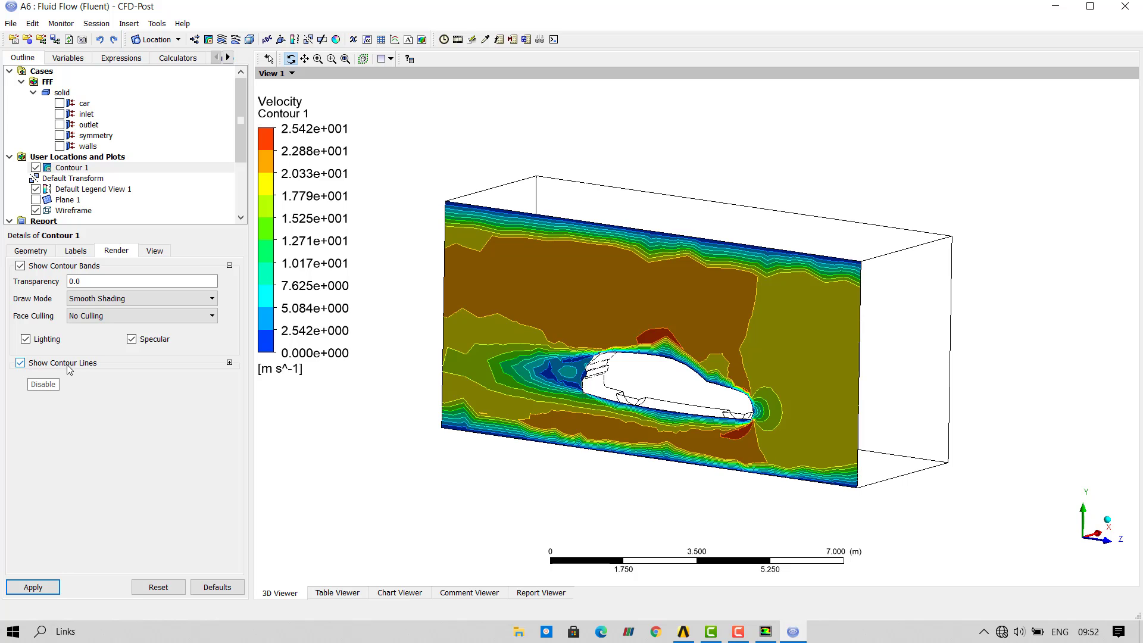
click(25, 339)
click(37, 586)
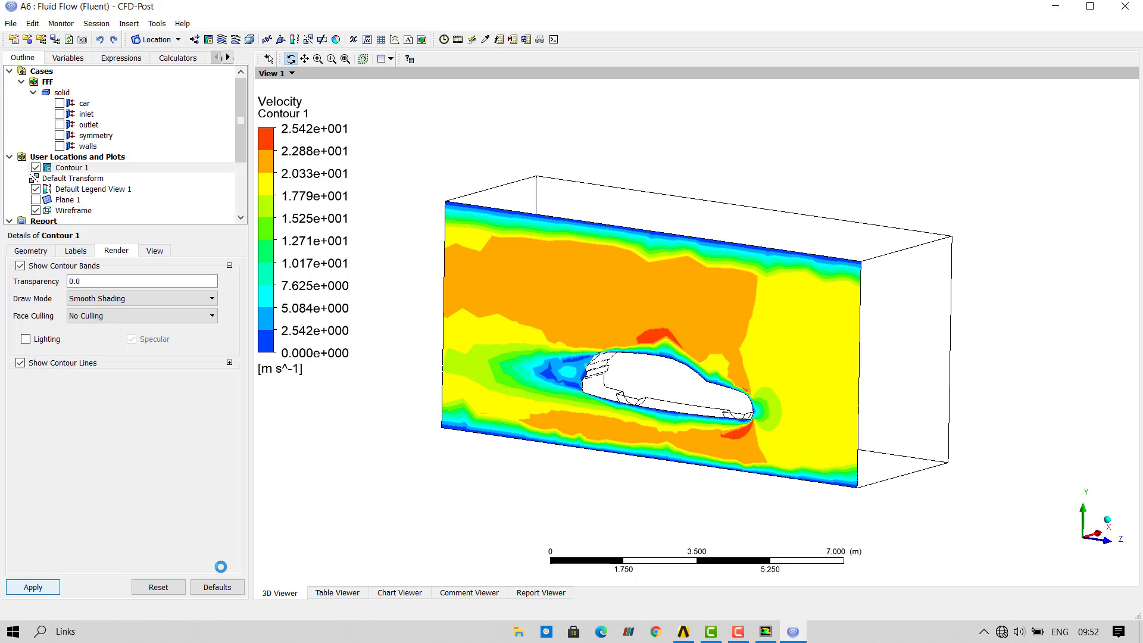
drag(776, 433, 621, 407)
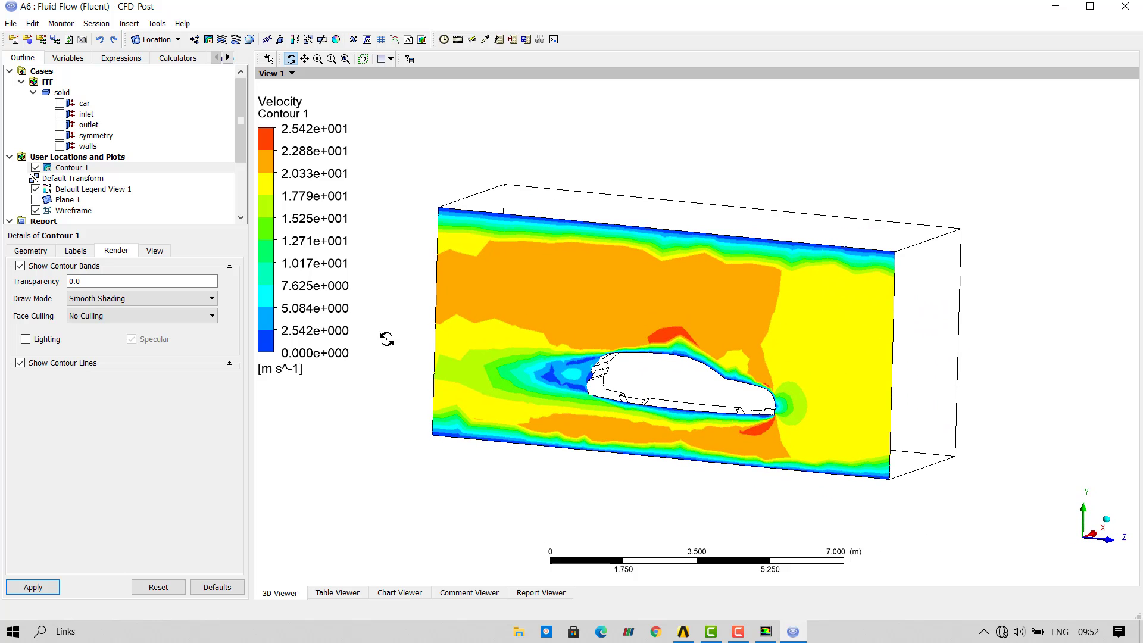
Step: Set the number of contours for Contour 1 to 110 and regenerate the velocity plot
click(65, 167)
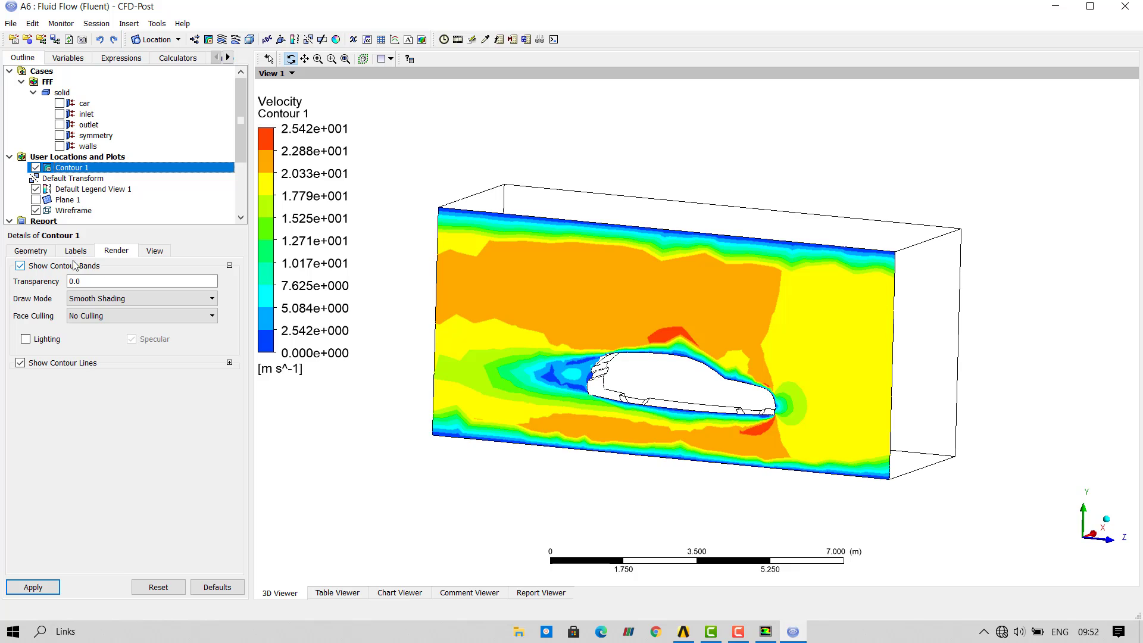
click(42, 254)
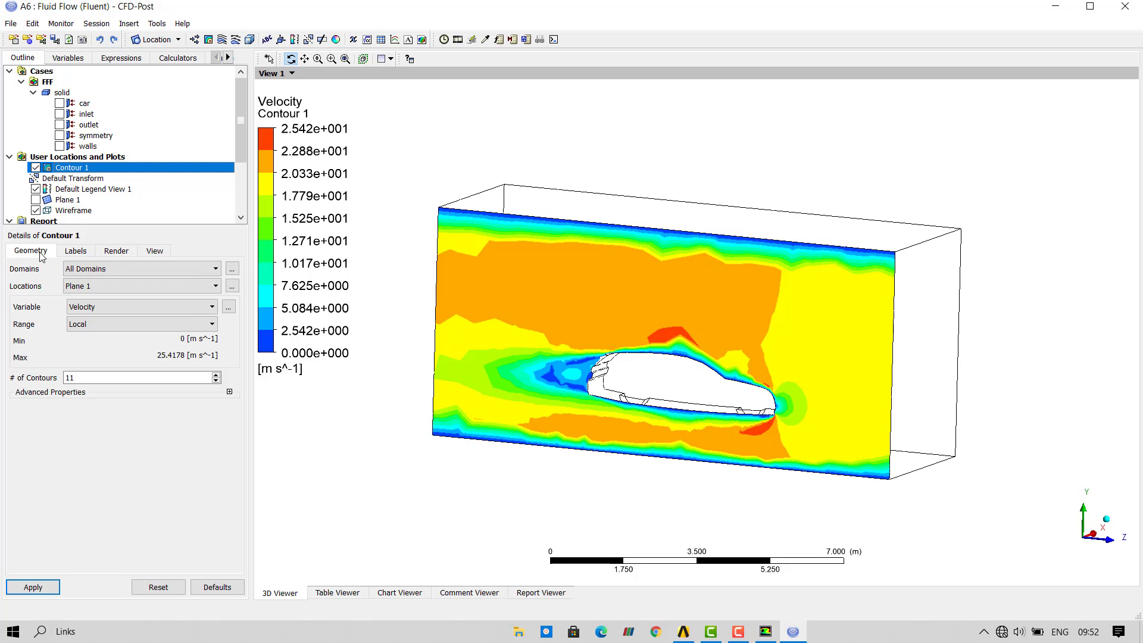
click(94, 378)
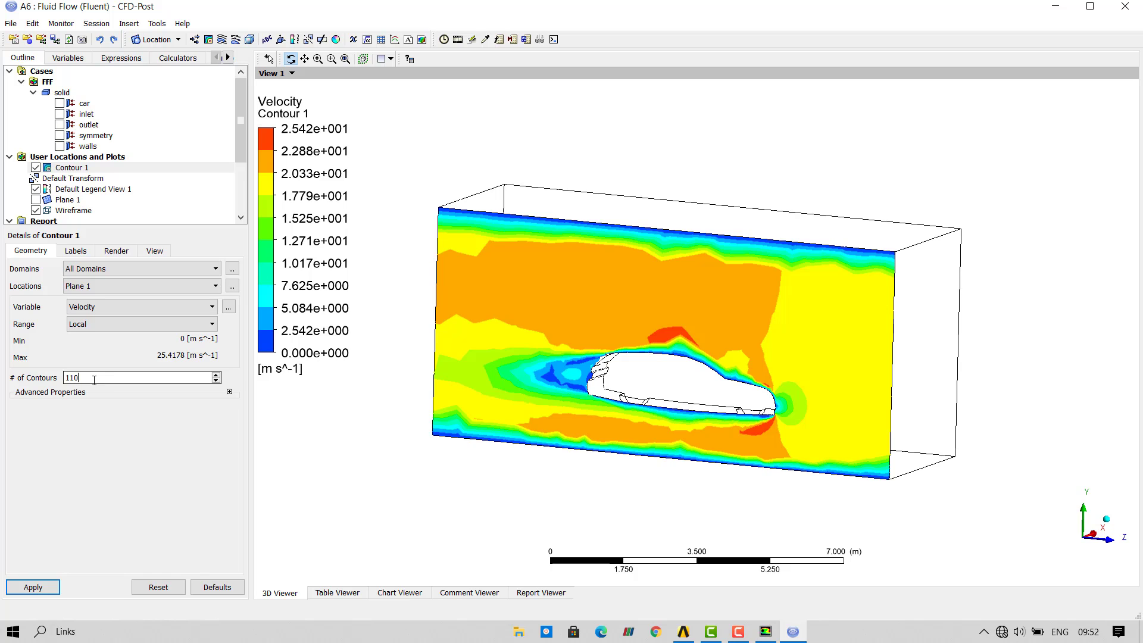
click(57, 588)
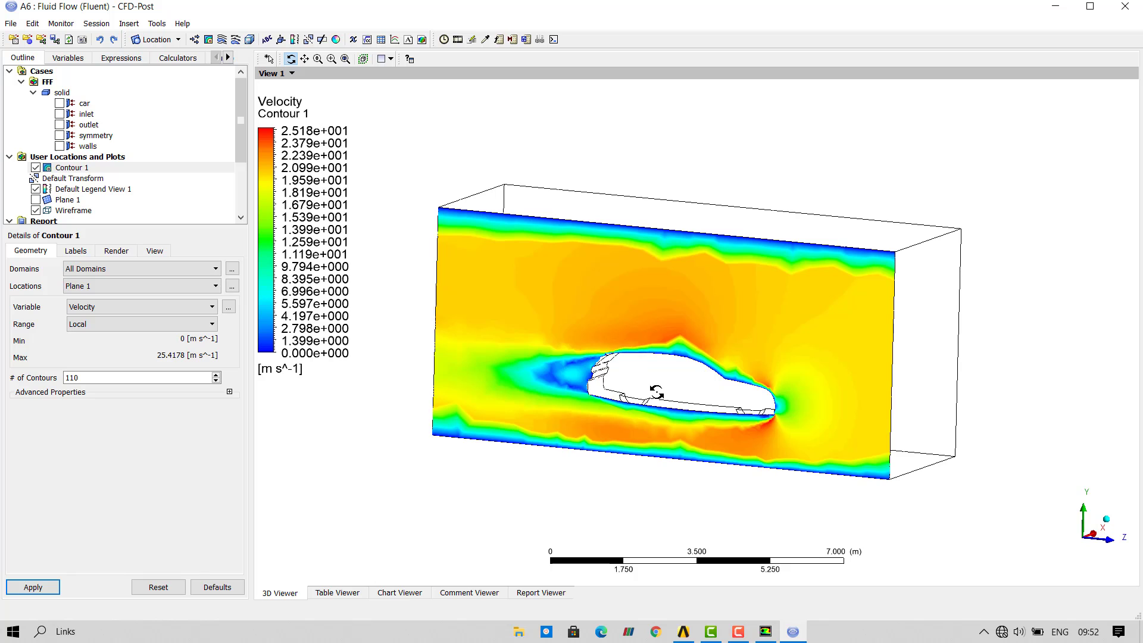
scroll(657, 391, up, 2)
mouse_move(661, 390)
mouse_down()
mouse_move(660, 417)
mouse_move(659, 388)
mouse_up()
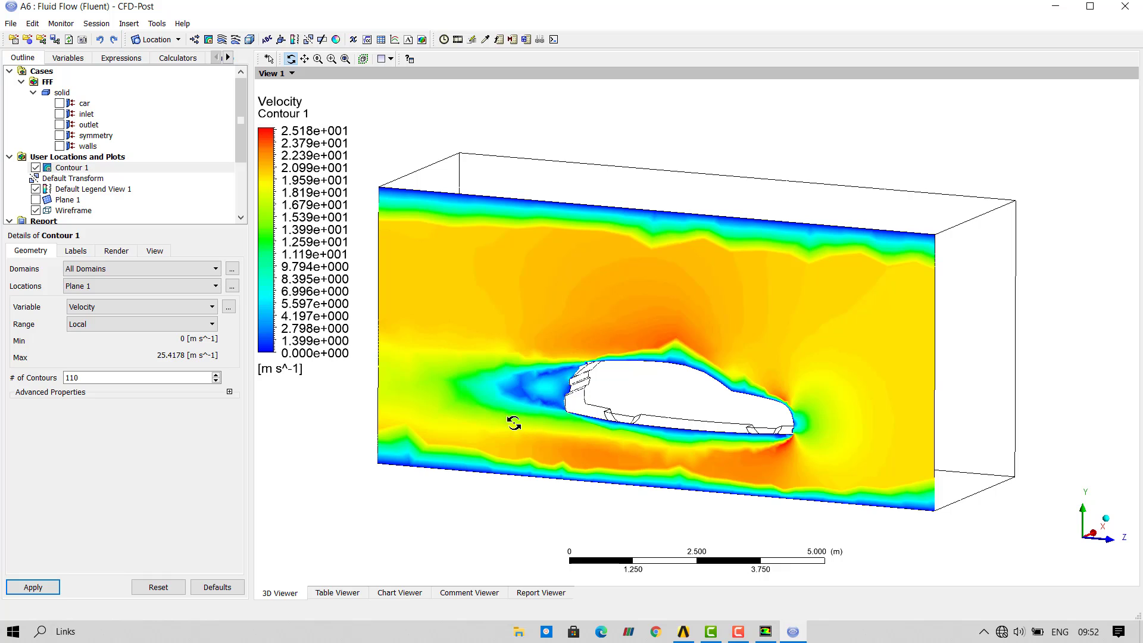
Step: Switch the Contour 1 range to User Specified with a maximum of 20 m/s and apply it
click(95, 324)
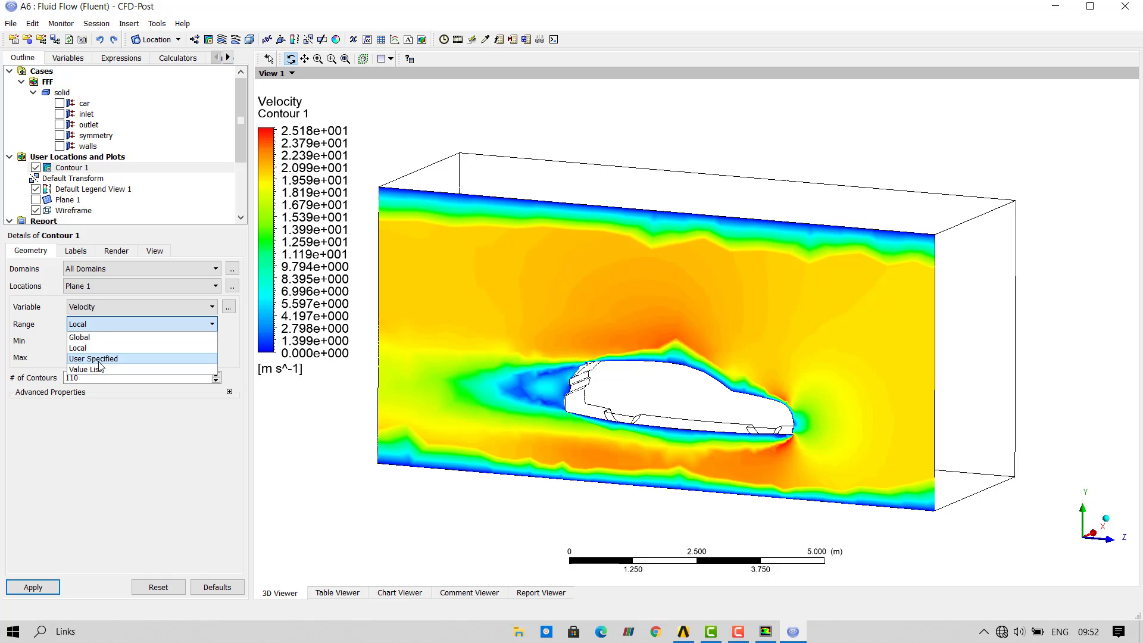
click(95, 359)
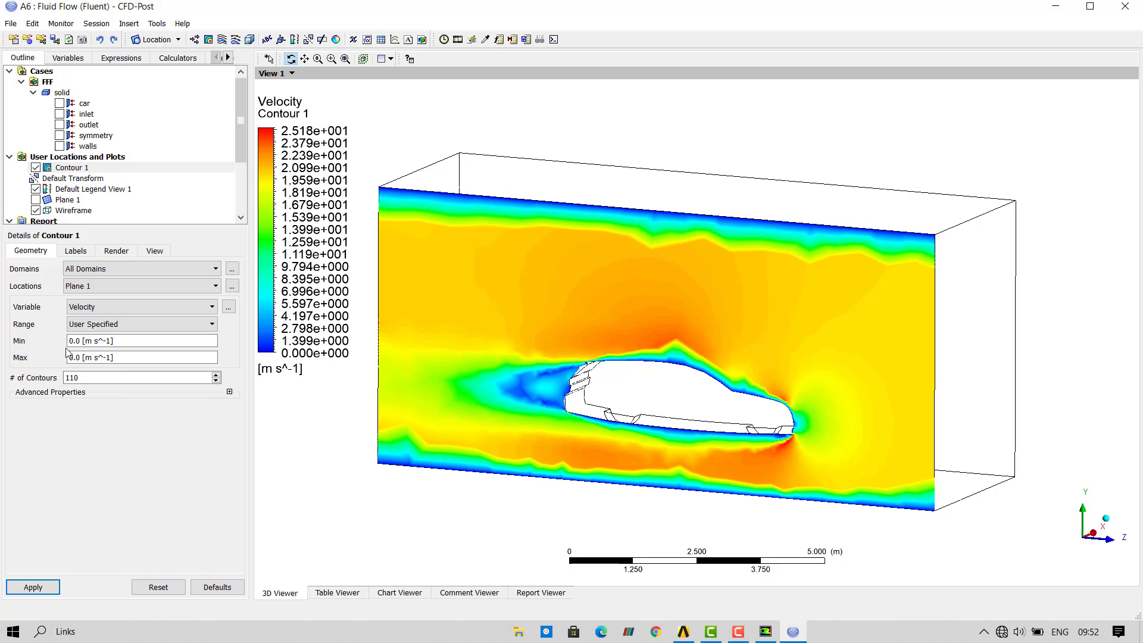
click(151, 357)
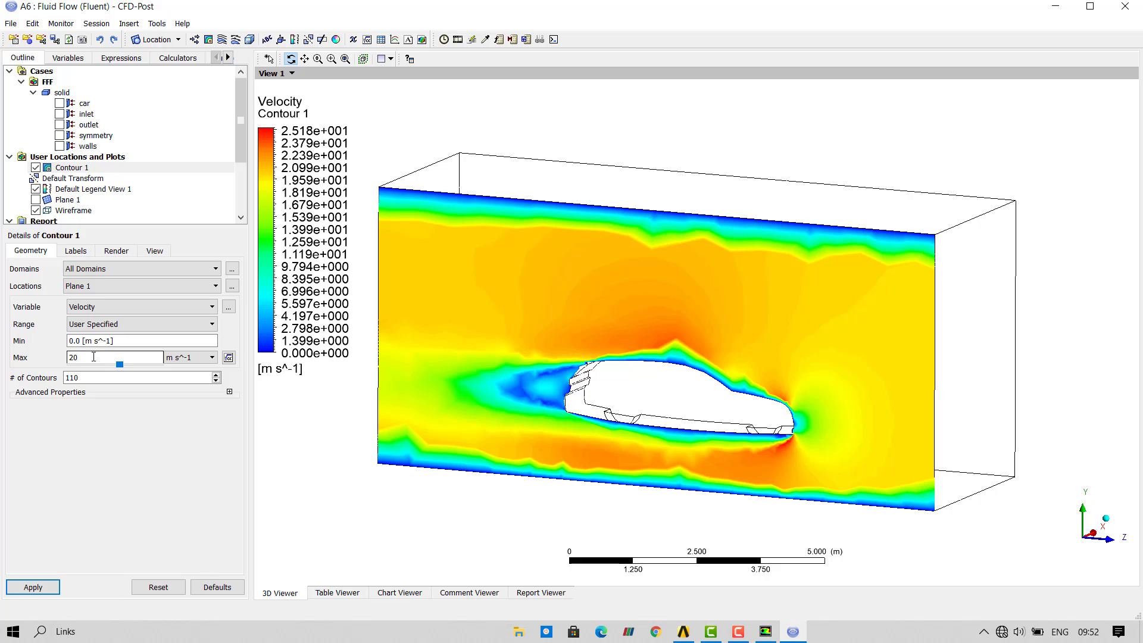
click(34, 586)
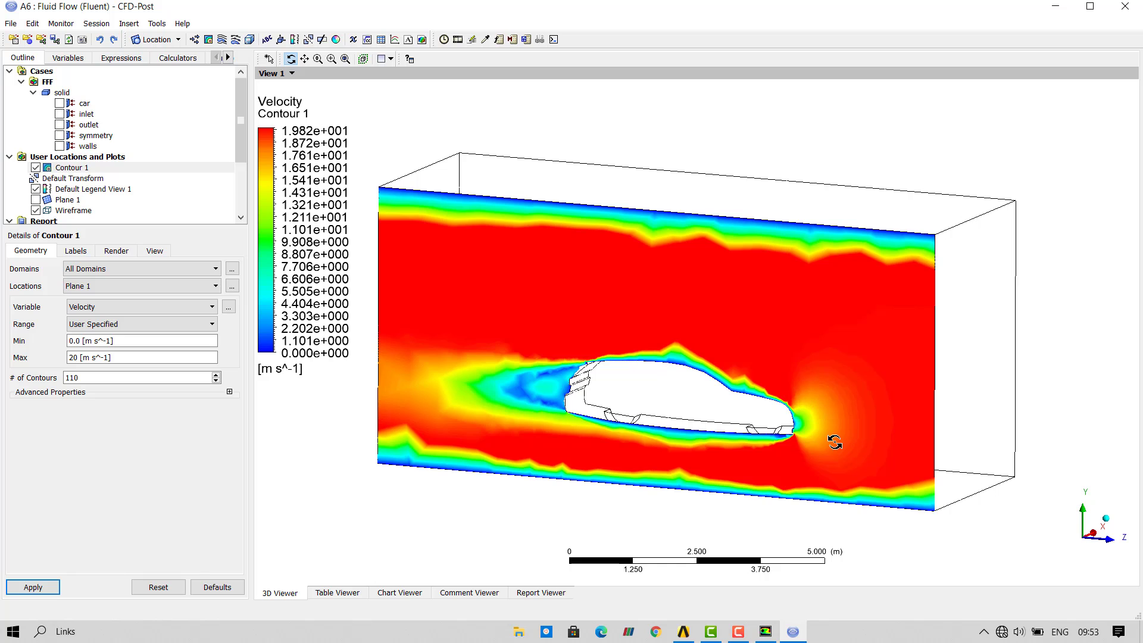
Step: Examine the velocity contour close up at the car's nose and then around the whole body
scroll(822, 459, up, 3)
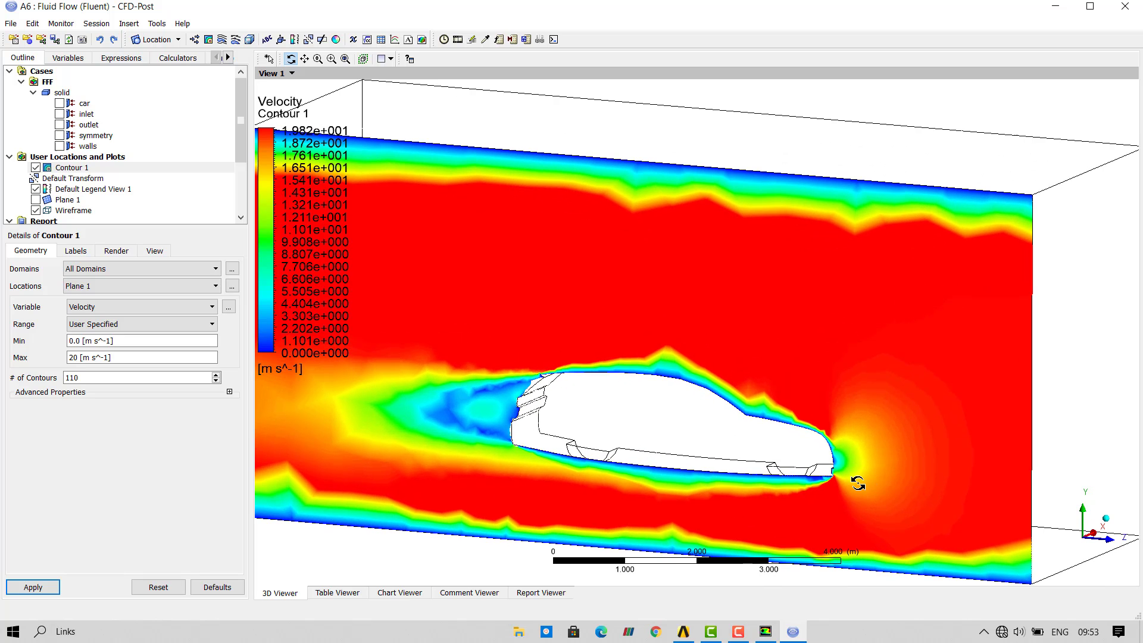
scroll(635, 324, up, 3)
scroll(616, 333, up, 5)
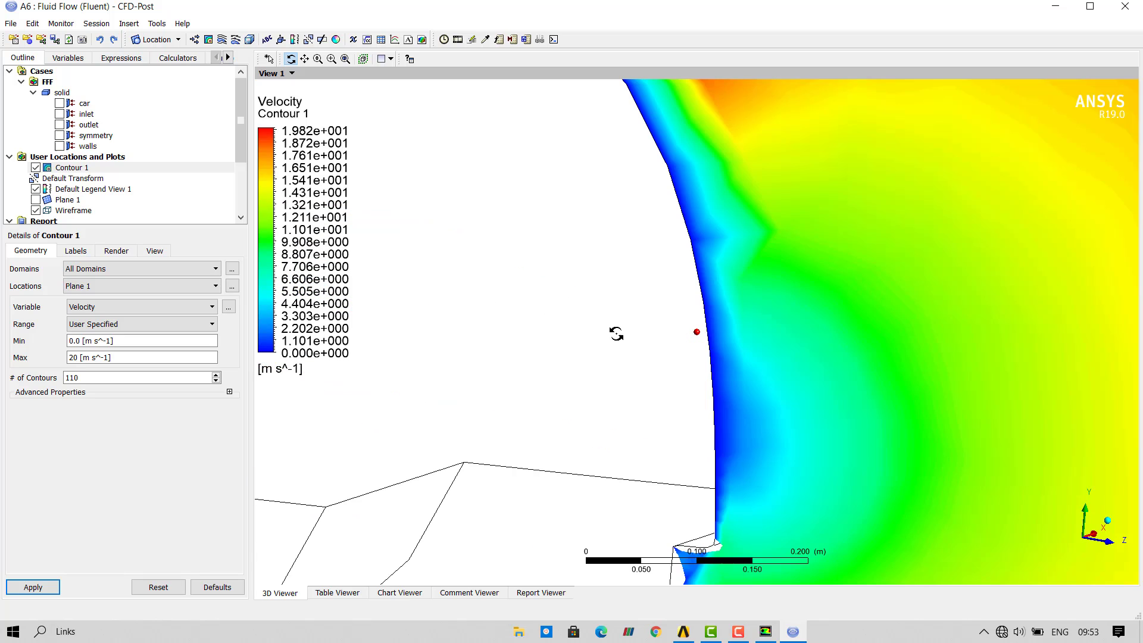
scroll(766, 428, down, 3)
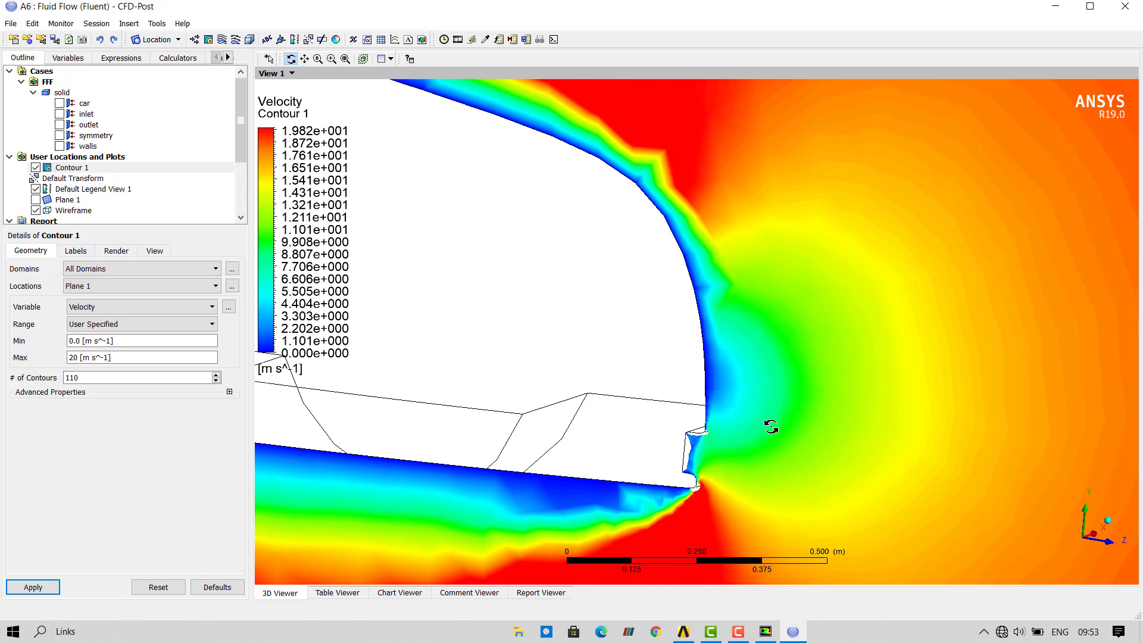
scroll(770, 427, down, 4)
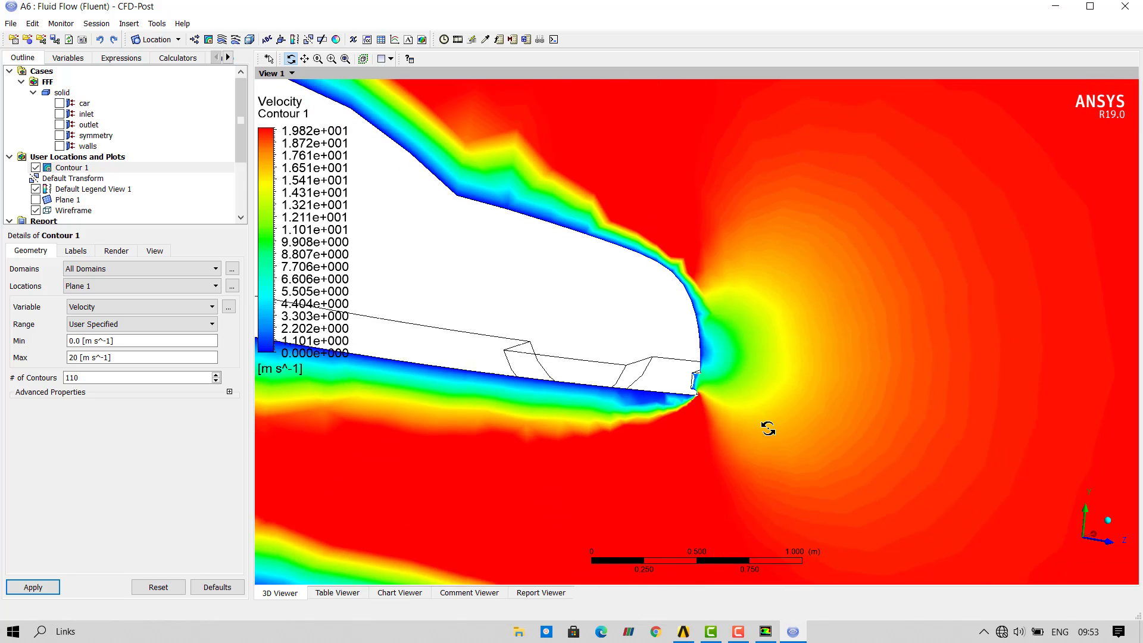
scroll(768, 429, down, 5)
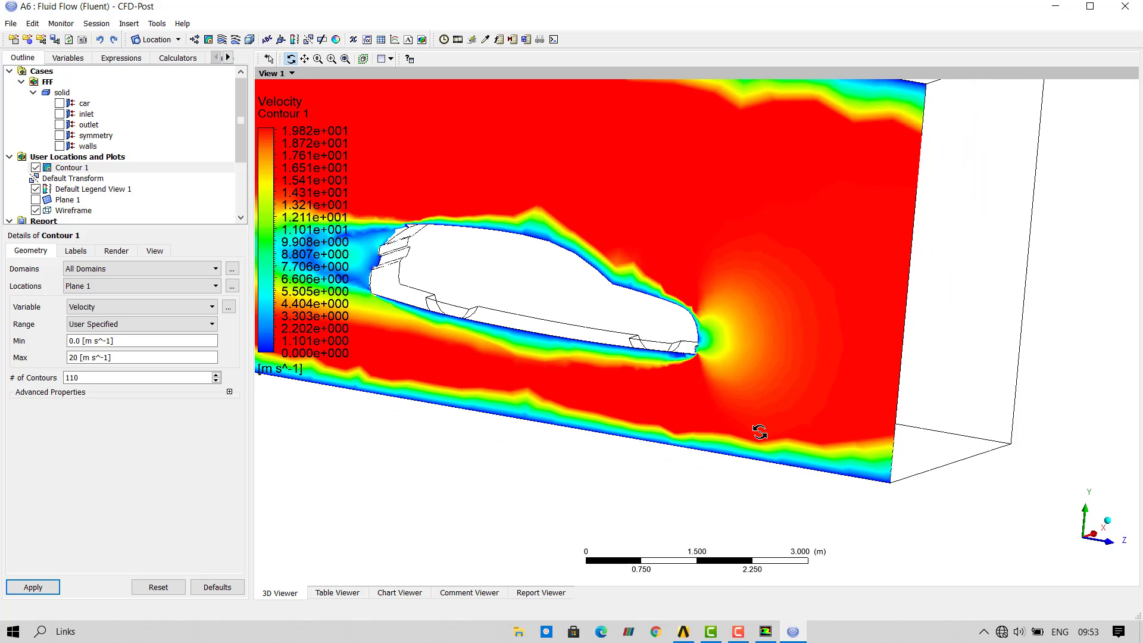
drag(684, 374, 707, 387)
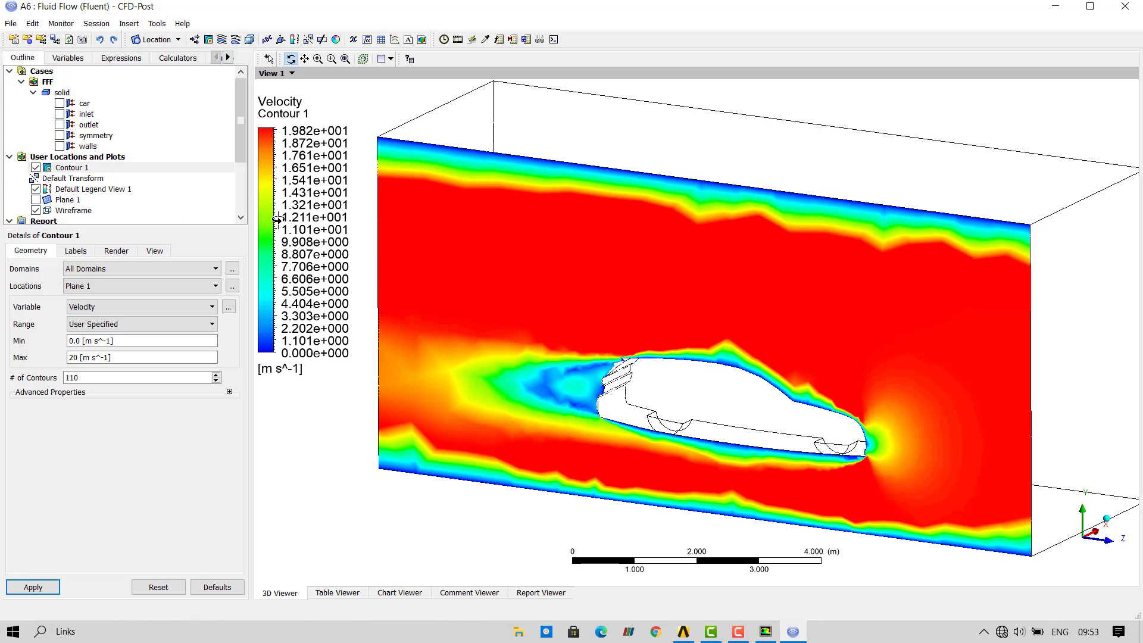
Step: Change the number format of Default Legend View 1 from scientific to Fixed and apply it
click(88, 190)
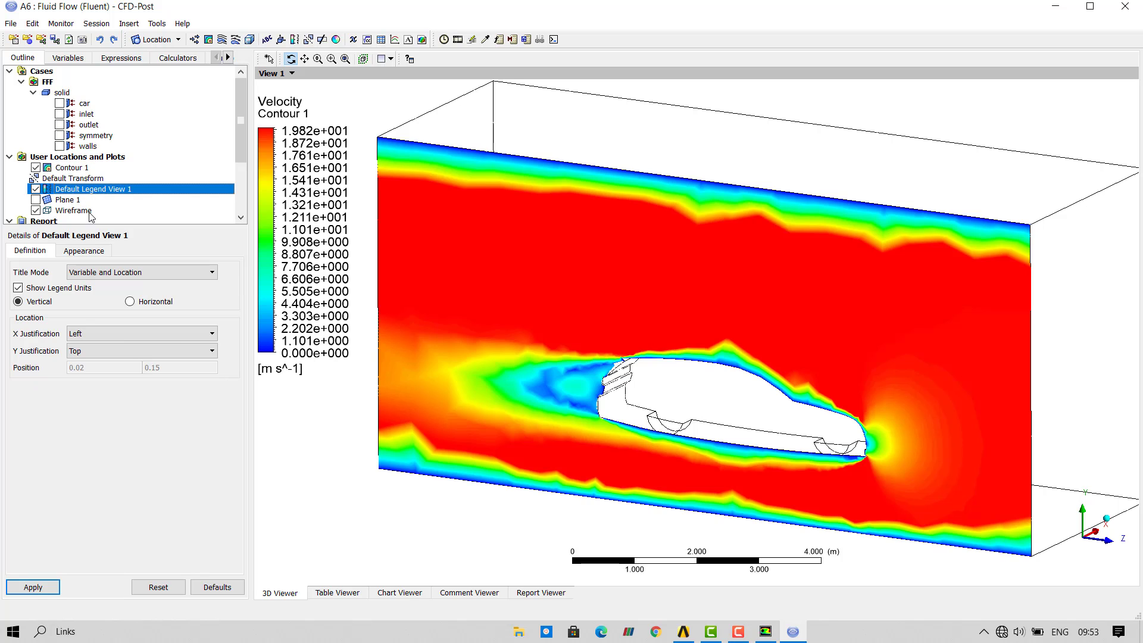
click(85, 251)
click(185, 332)
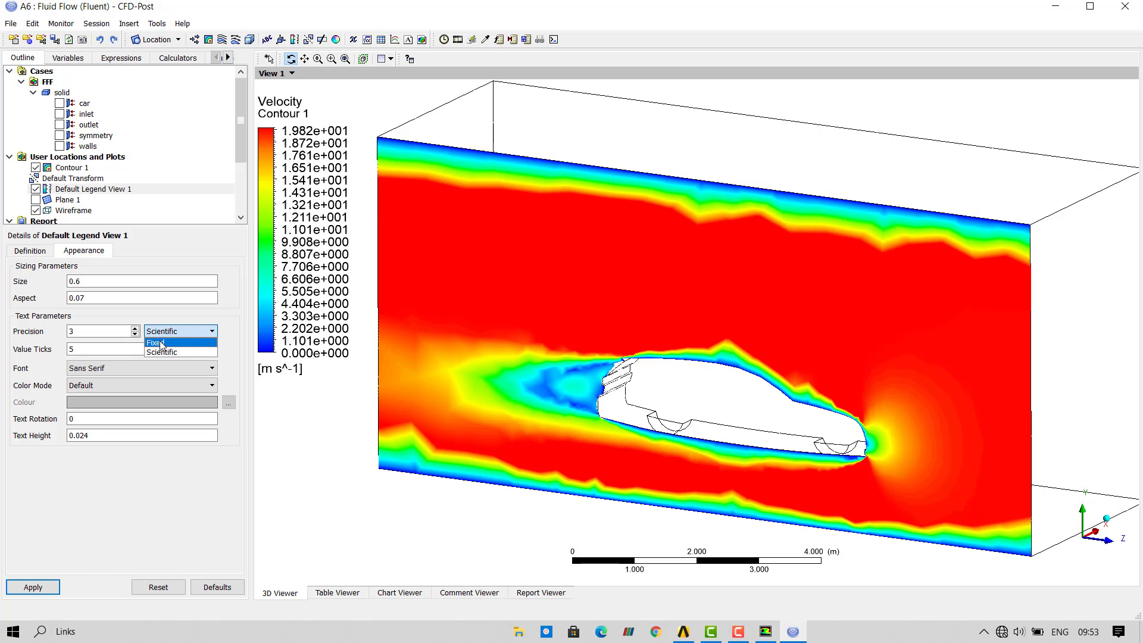
click(162, 345)
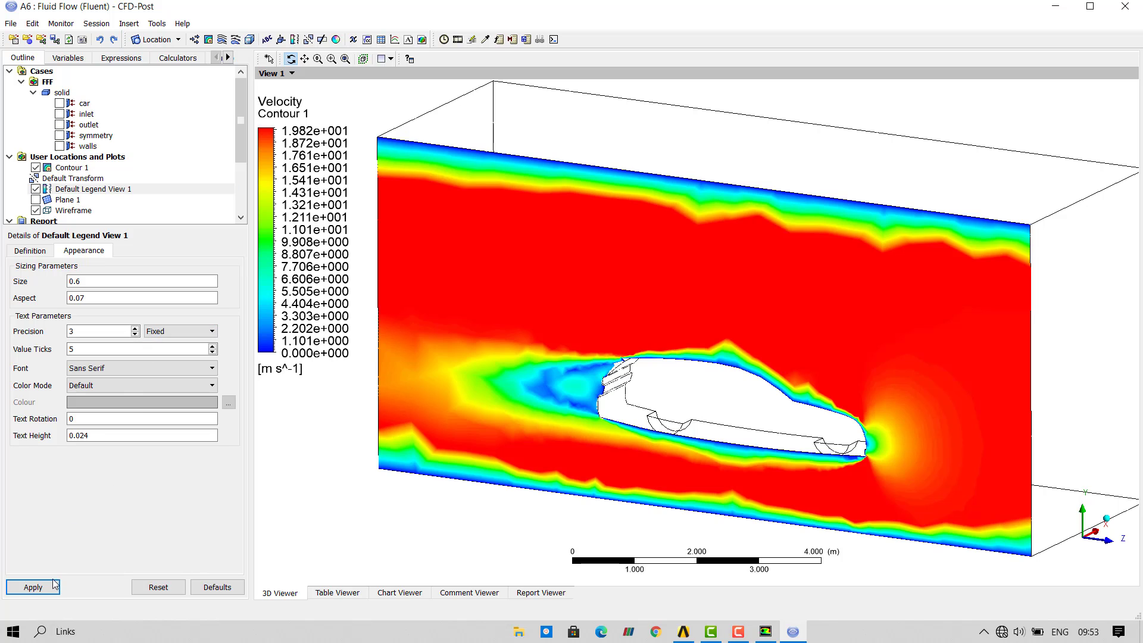
click(34, 587)
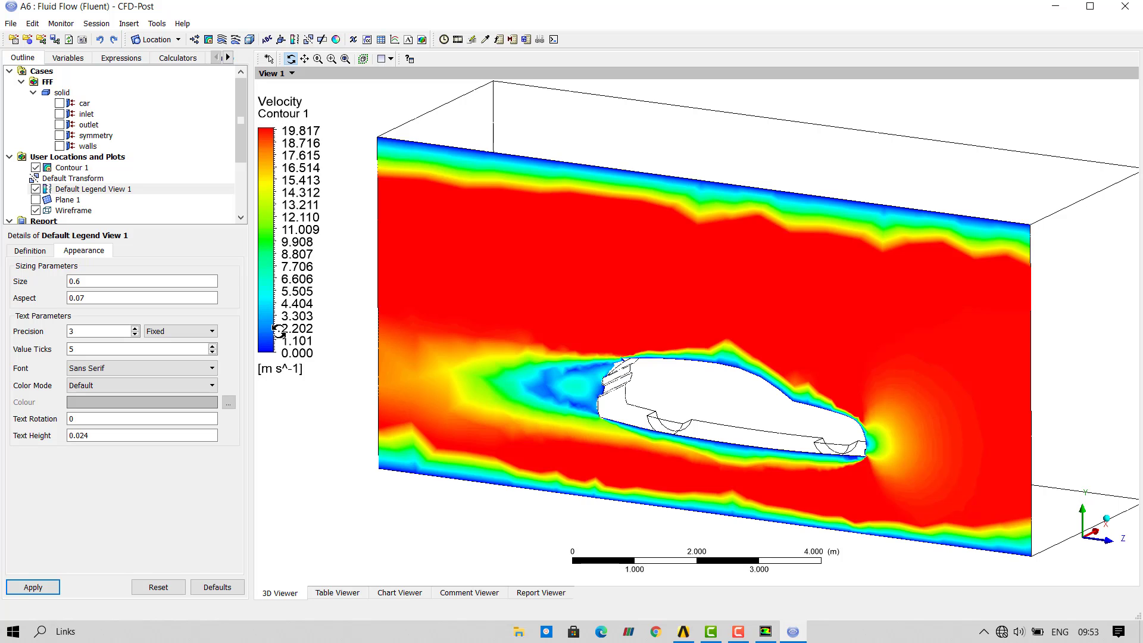
scroll(801, 319, down, 2)
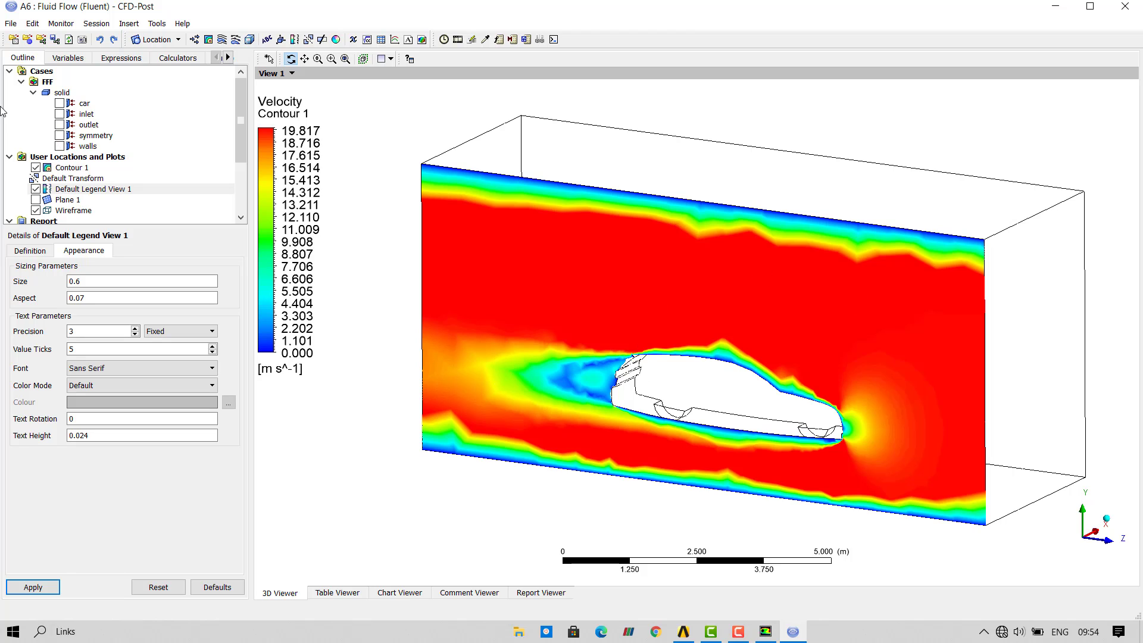
Step: Insert a velocity vector plot with the default name on Plane 1, hiding Contour 1
click(195, 41)
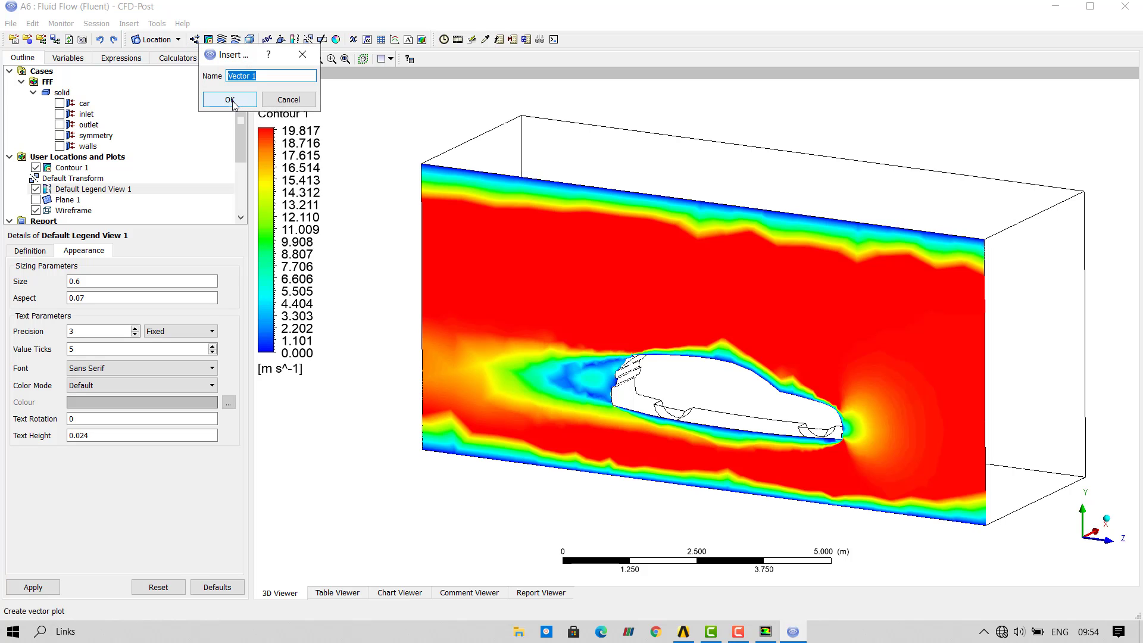
click(230, 100)
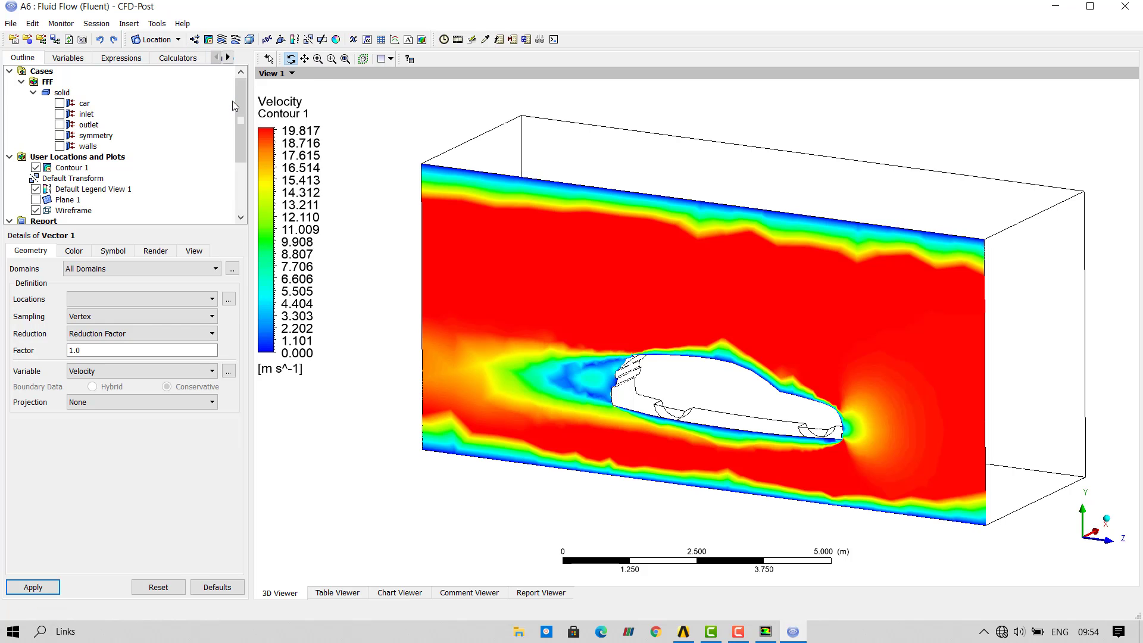
click(36, 168)
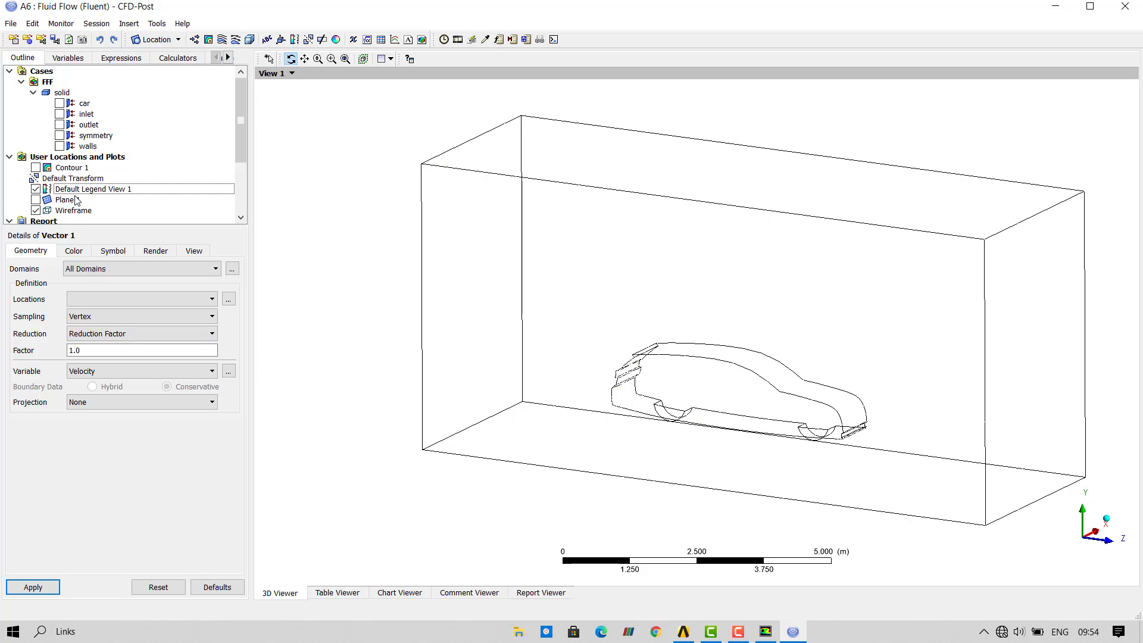
click(79, 208)
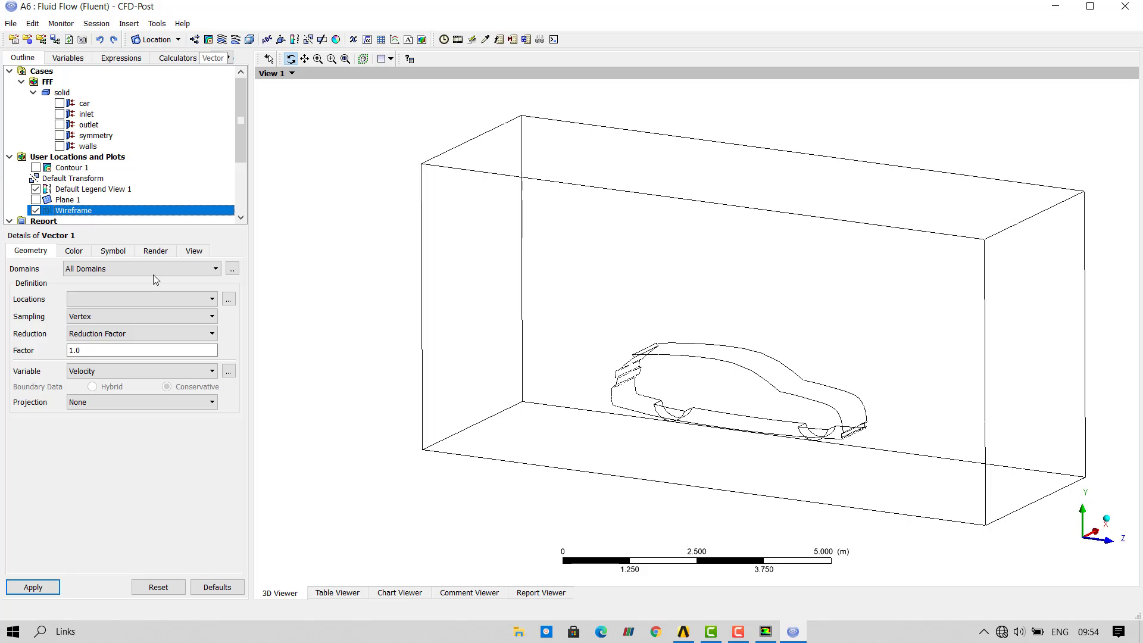
click(102, 299)
click(91, 369)
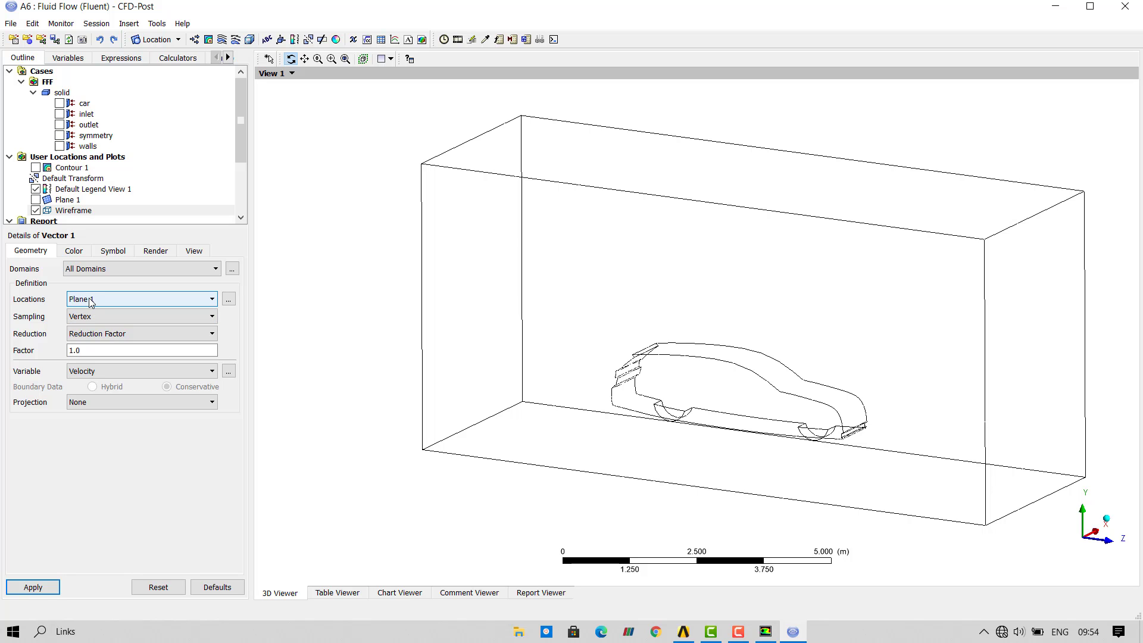
click(34, 587)
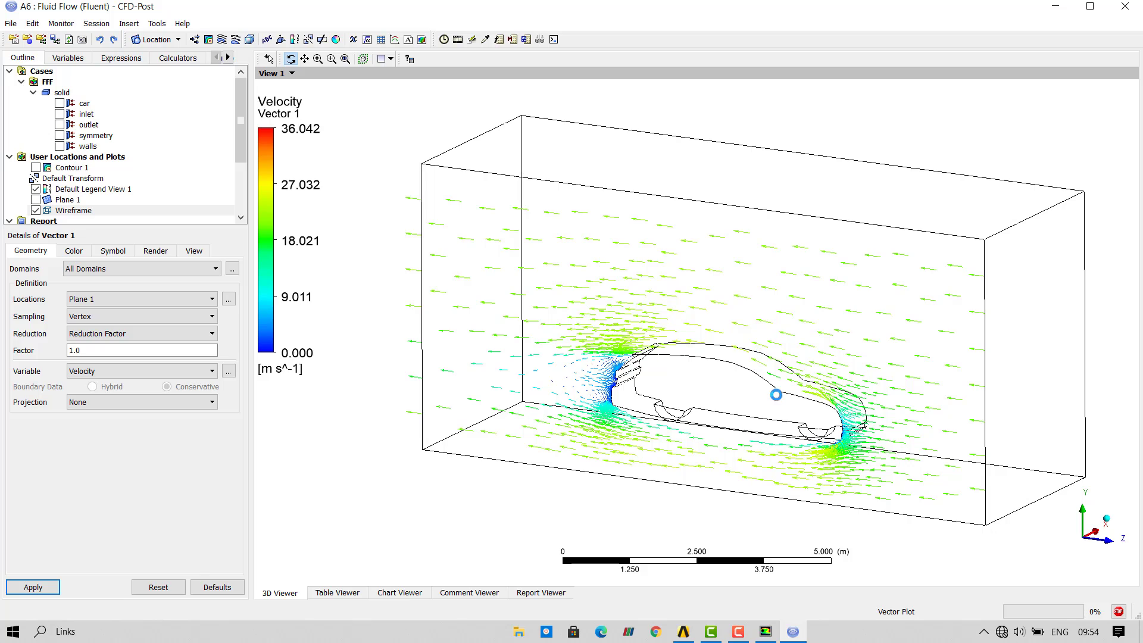
Step: Examine the velocity vectors around the car from both sides and close up at its nose
scroll(858, 437, up, 5)
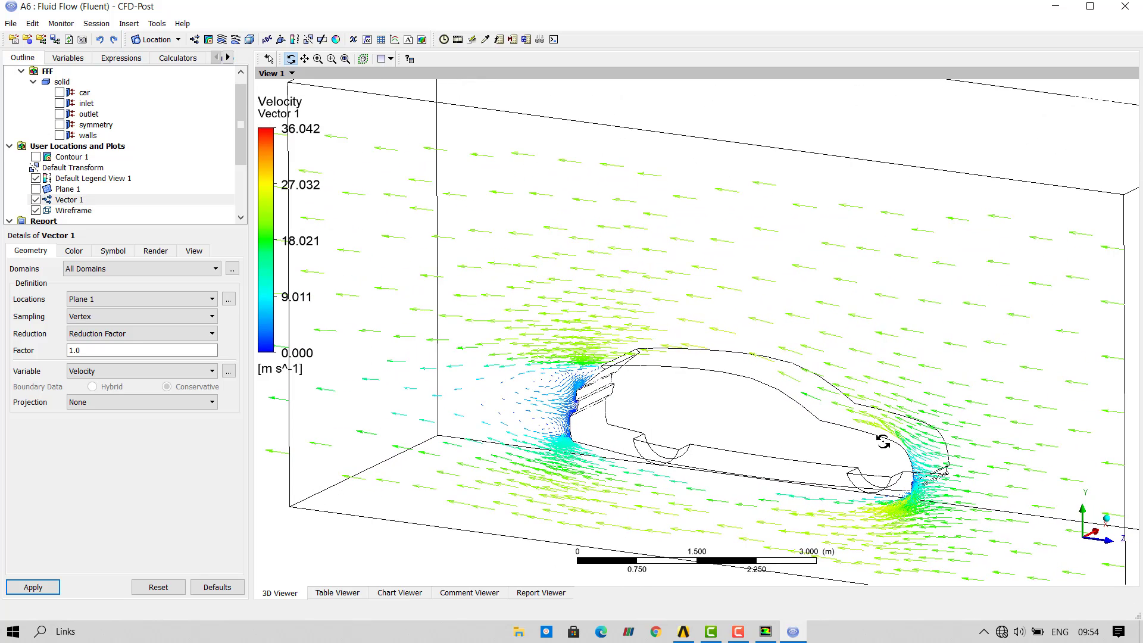
middle_drag(844, 429, 633, 275)
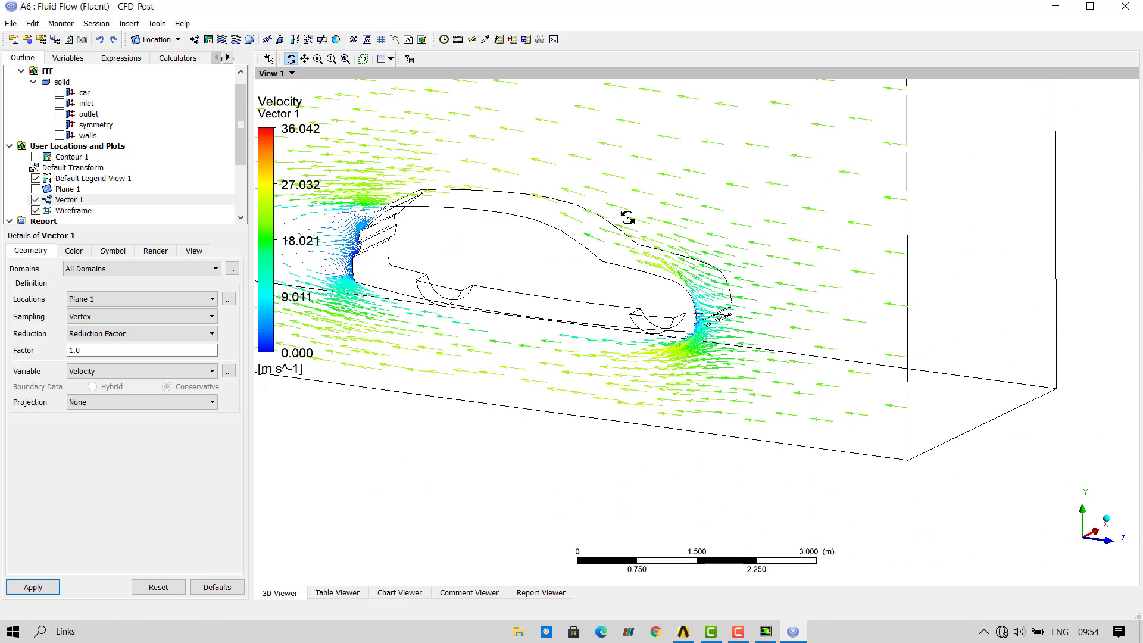
scroll(615, 271, down, 5)
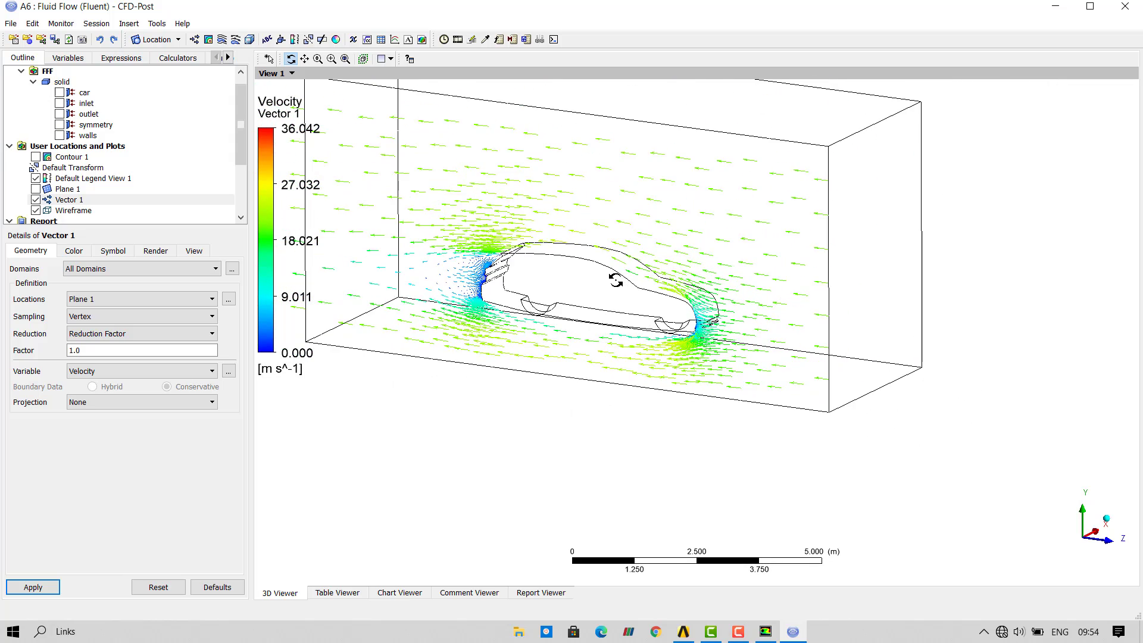
middle_drag(615, 280, 725, 371)
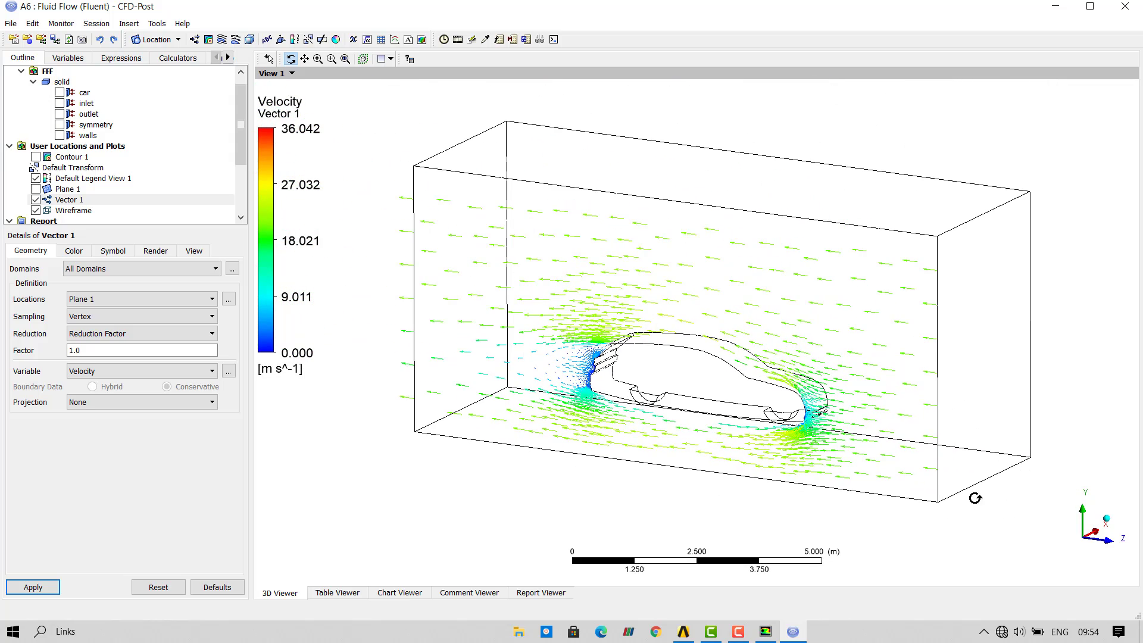
drag(850, 437, 667, 417)
scroll(896, 399, up, 5)
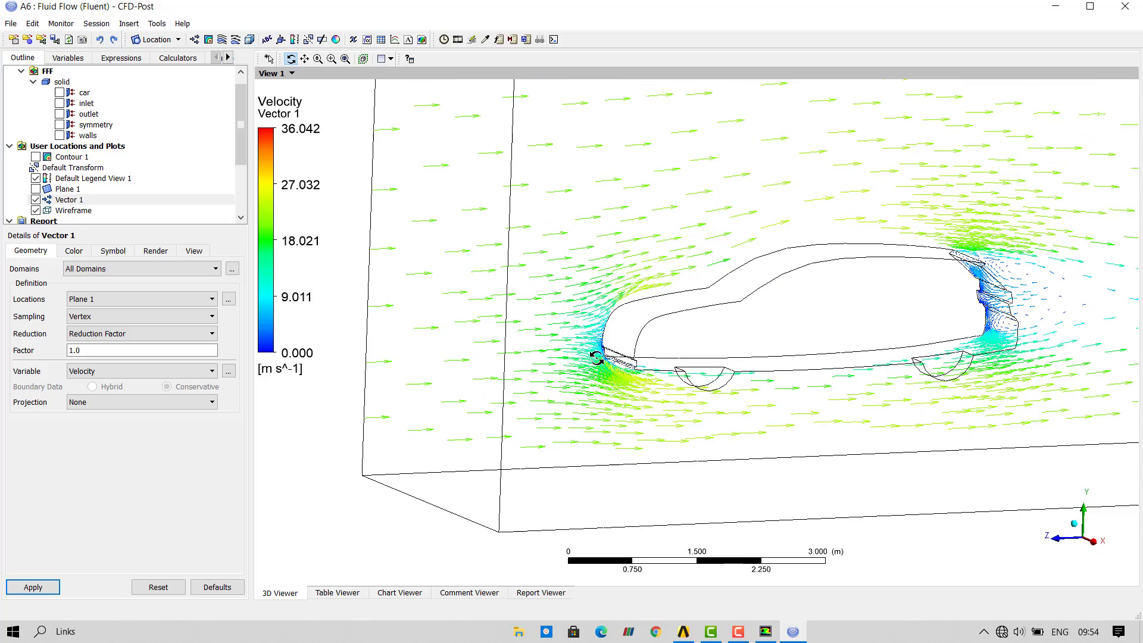
scroll(598, 366, up, 5)
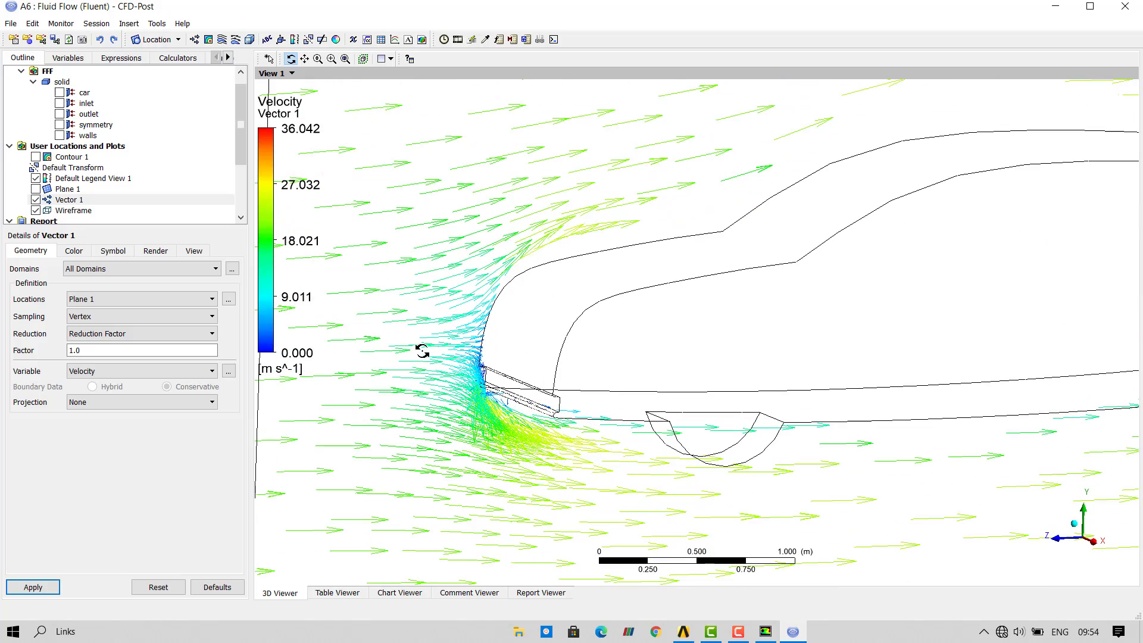
Step: Examine the velocity vectors along the car's body, in the wake behind it and across the whole domain
scroll(501, 331, down, 3)
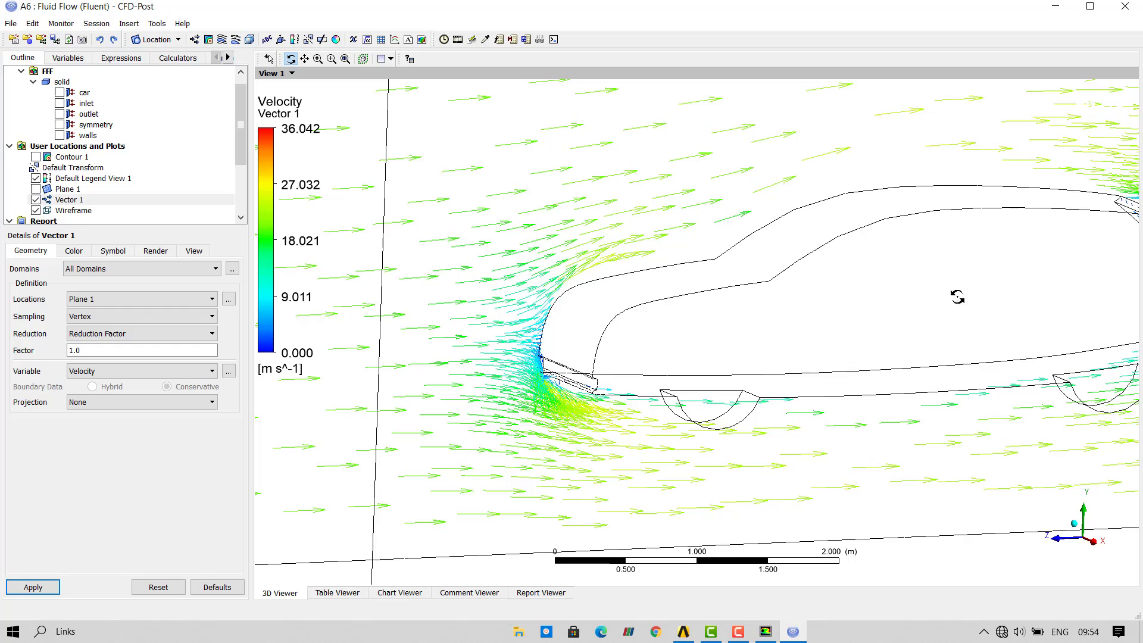
drag(958, 296, 807, 341)
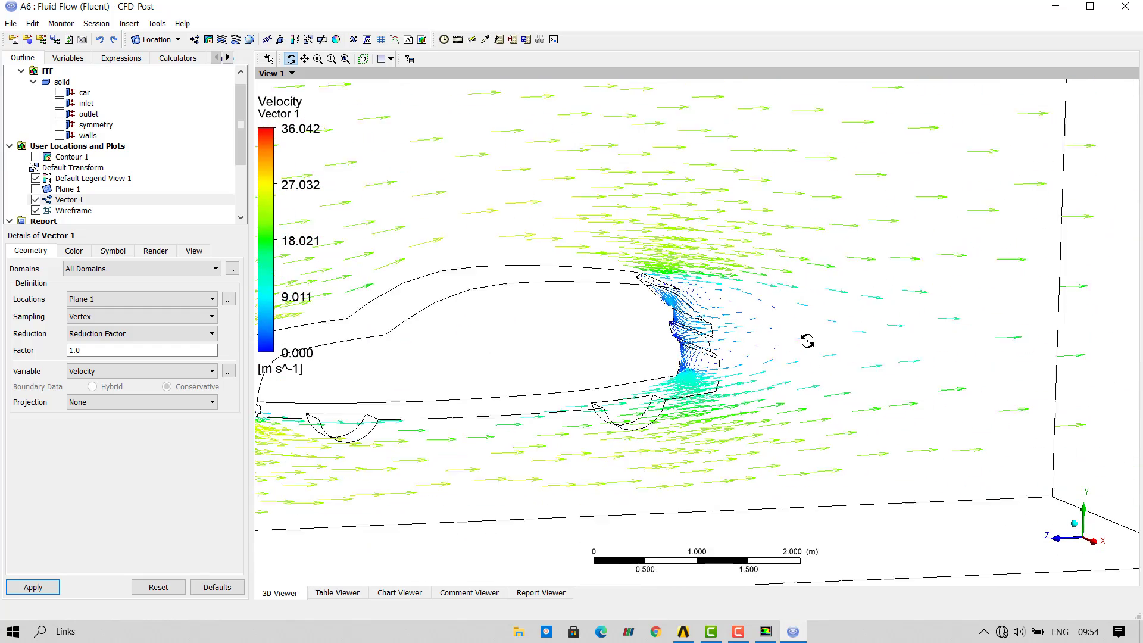
scroll(738, 327, down, 3)
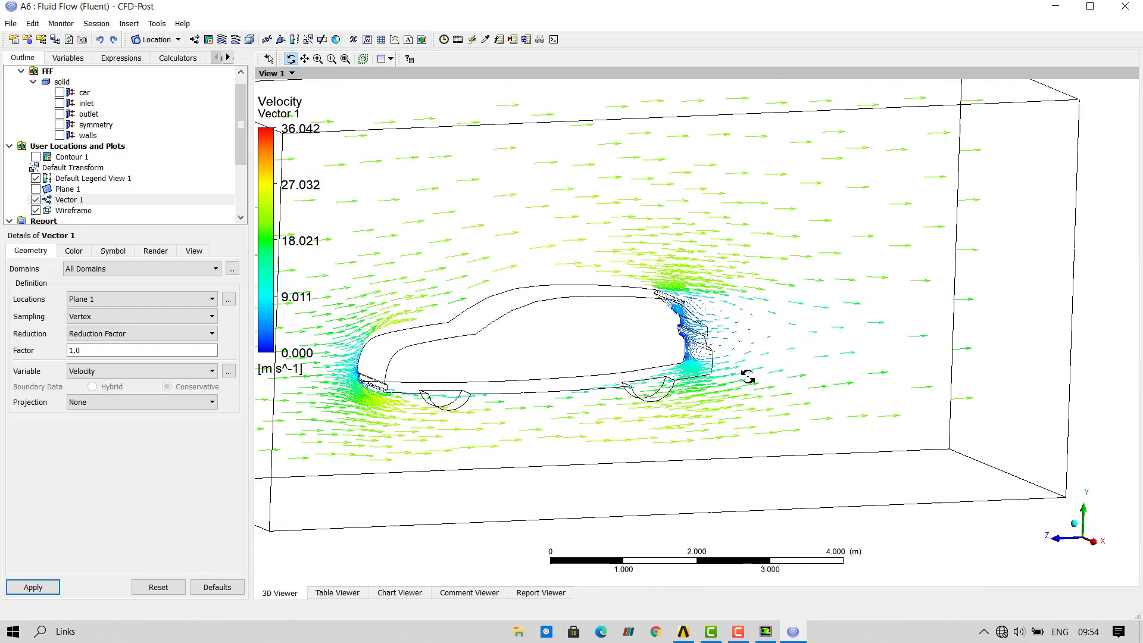
scroll(935, 325, up, 5)
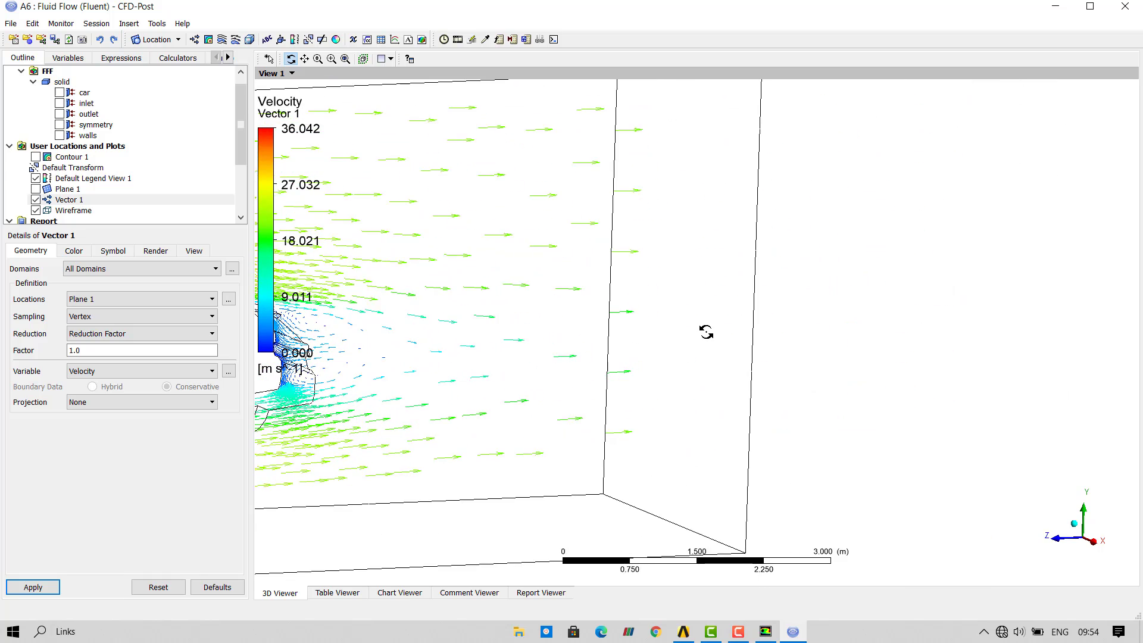
scroll(706, 332, down, 5)
middle_drag(523, 344, 797, 322)
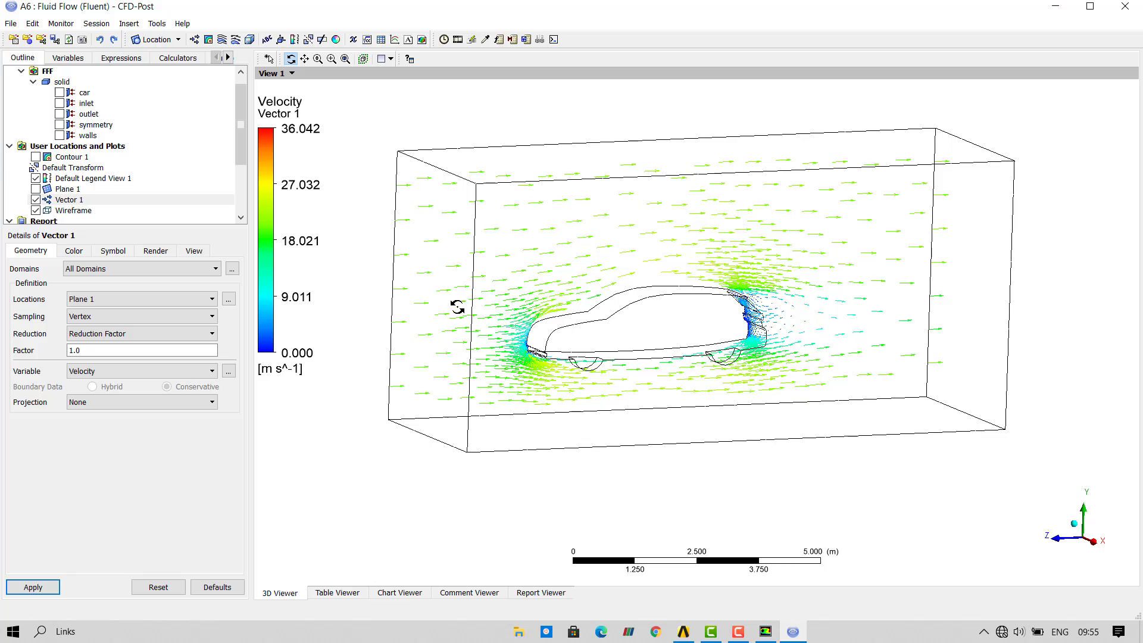
scroll(689, 334, up, 2)
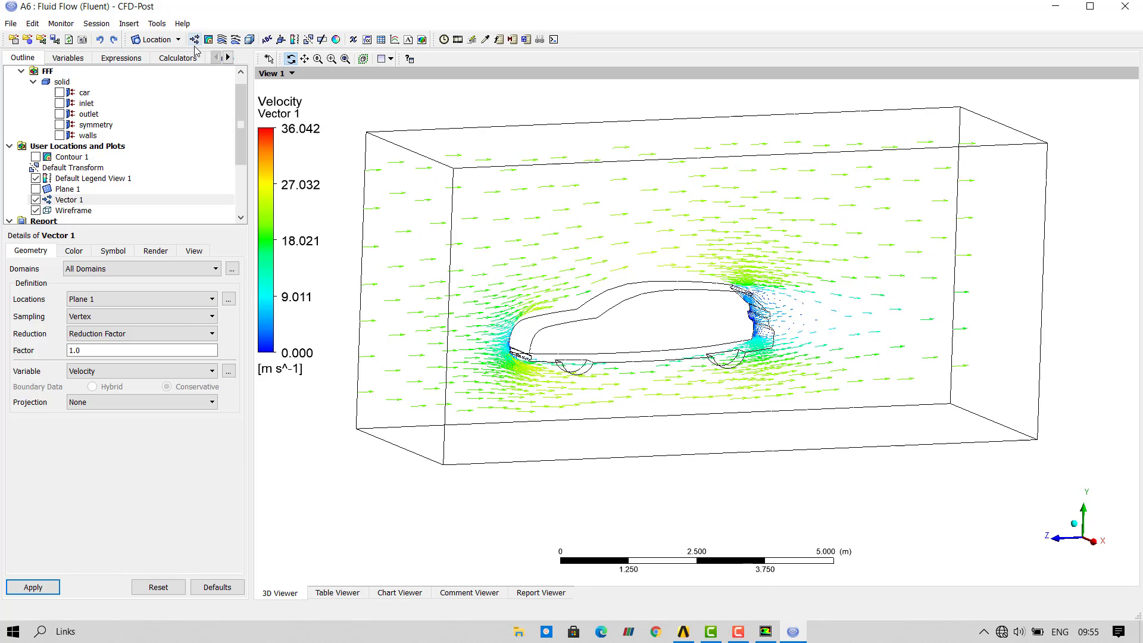
drag(640, 304, 612, 309)
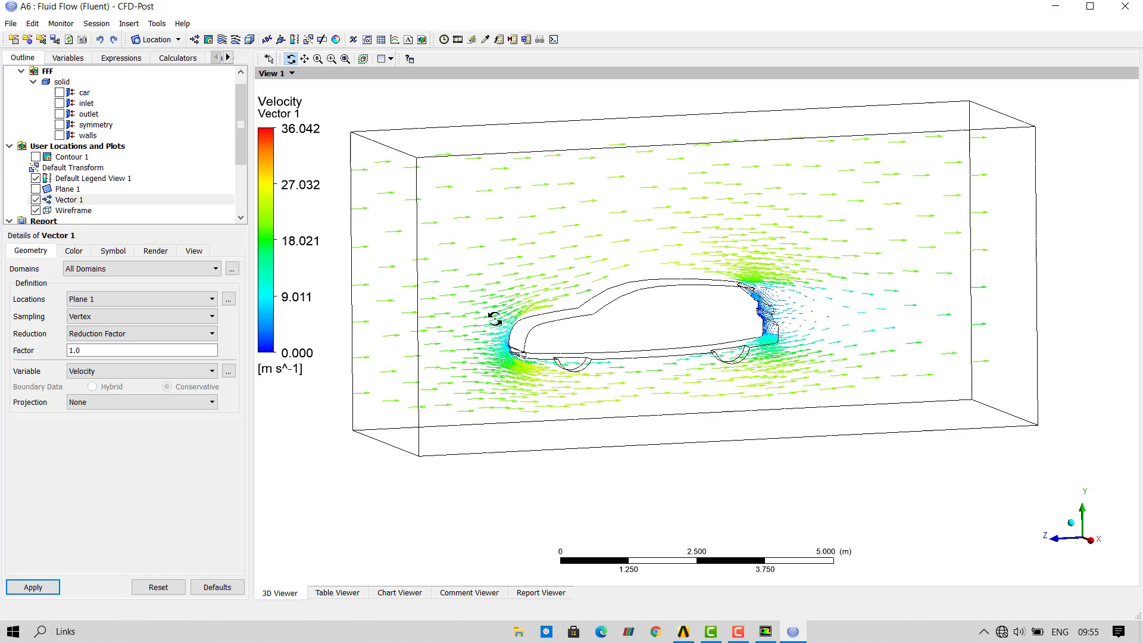
Step: Hide Vector 1 and insert a velocity streamline plot with the default name, starting from the inlet with direction Forward and Backward
click(35, 200)
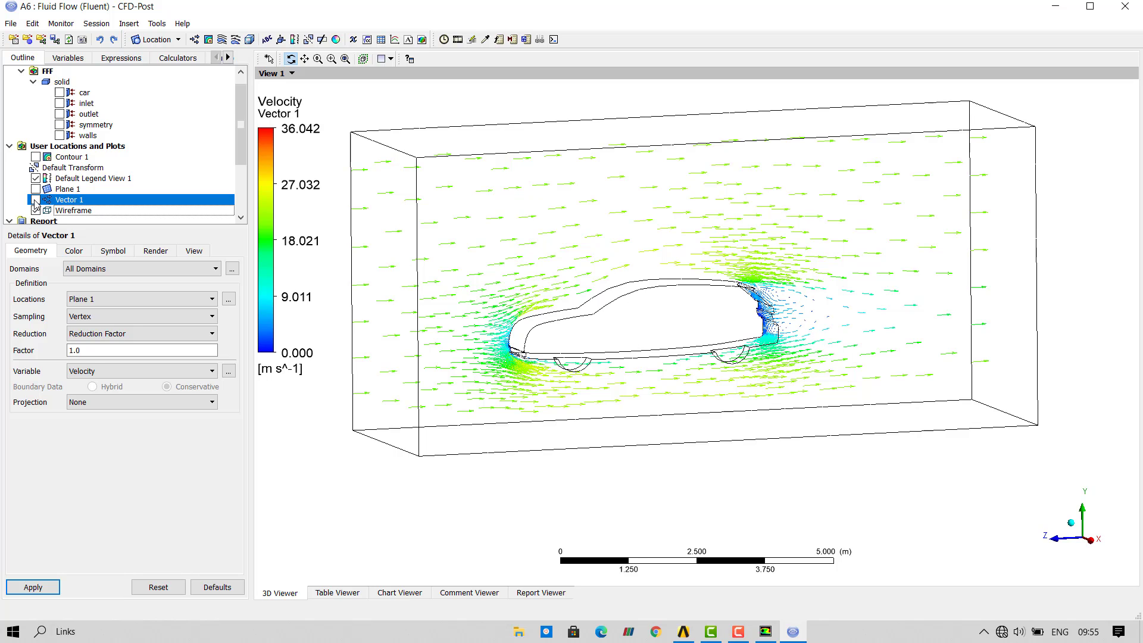
click(221, 39)
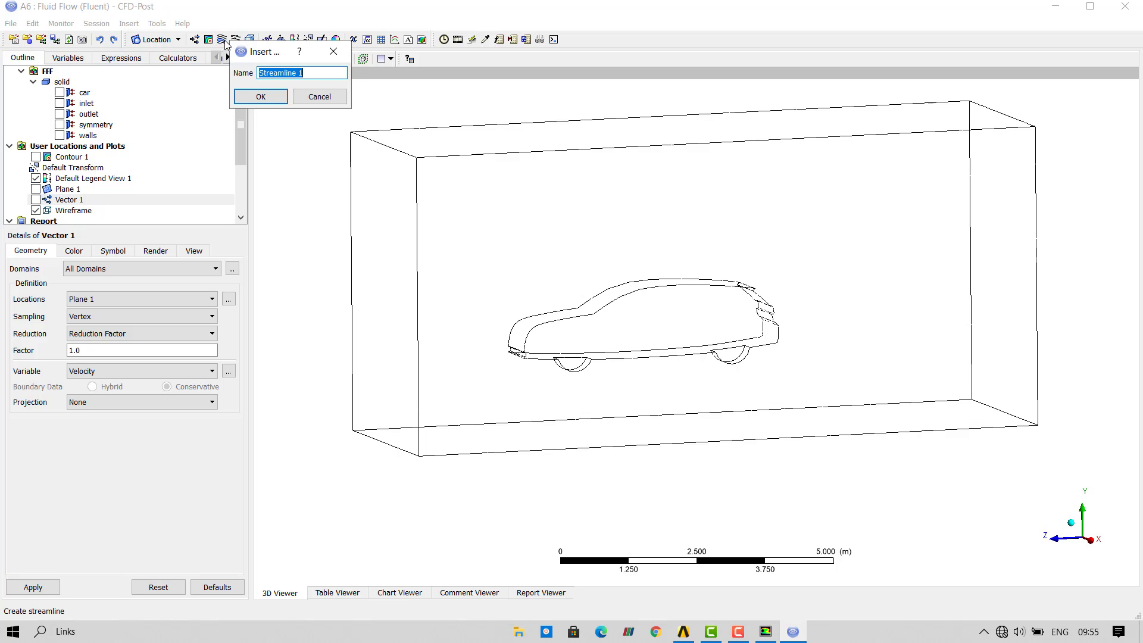
click(261, 97)
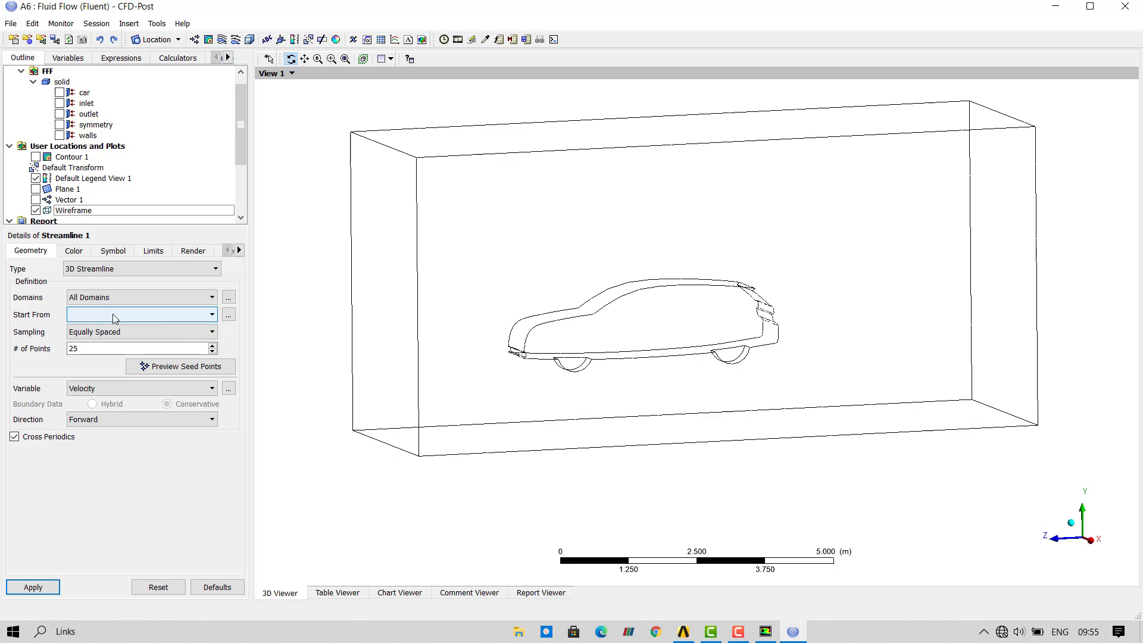
click(91, 315)
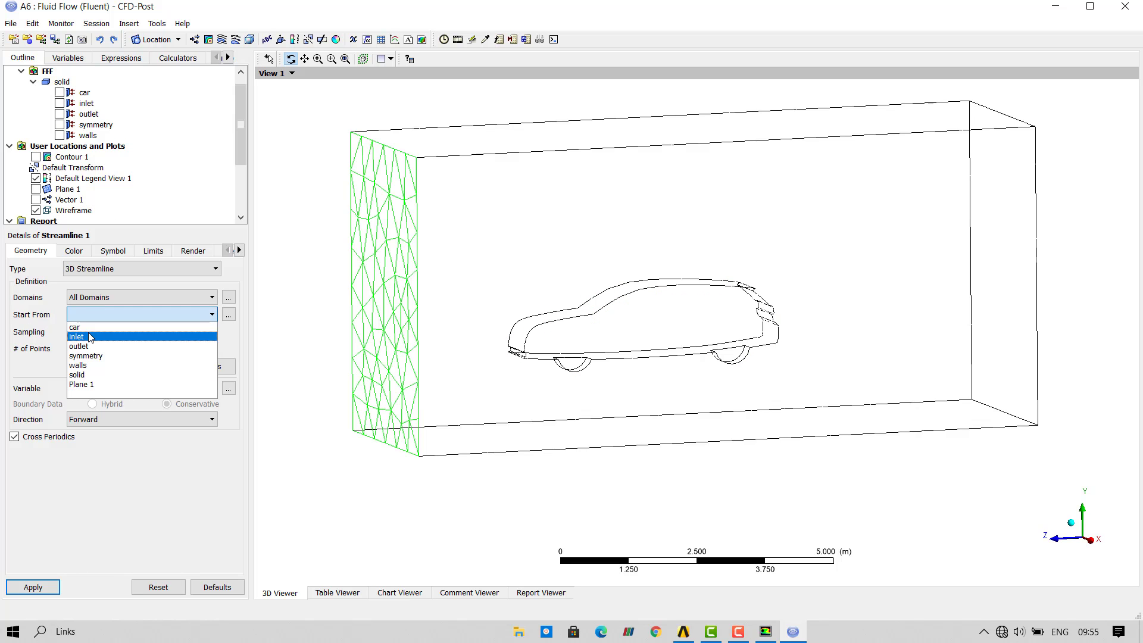
click(91, 336)
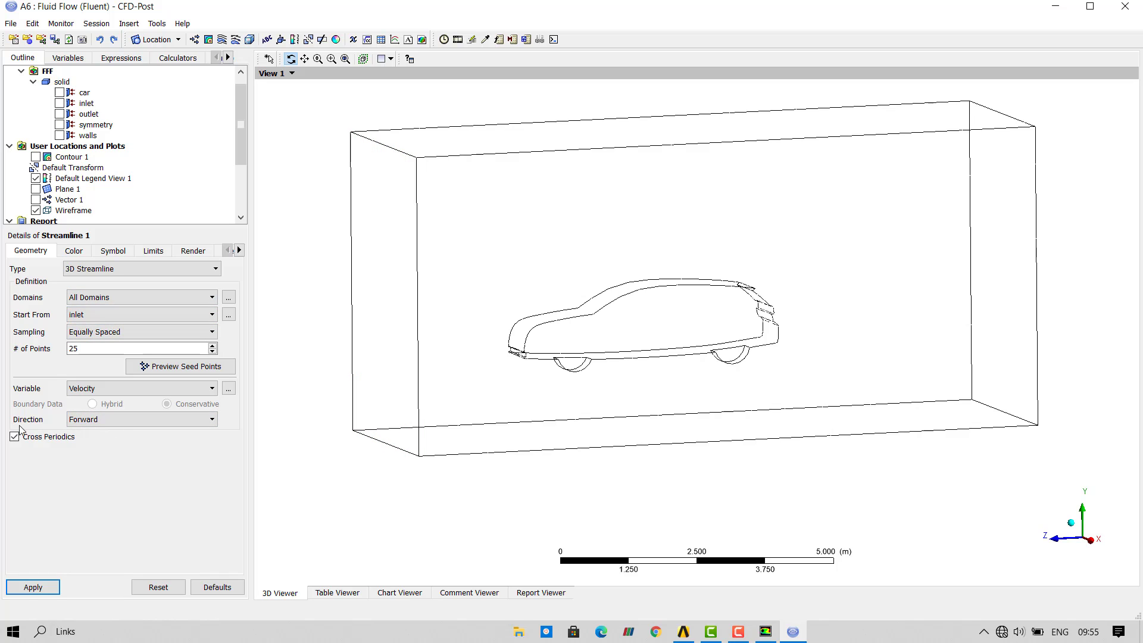
click(83, 421)
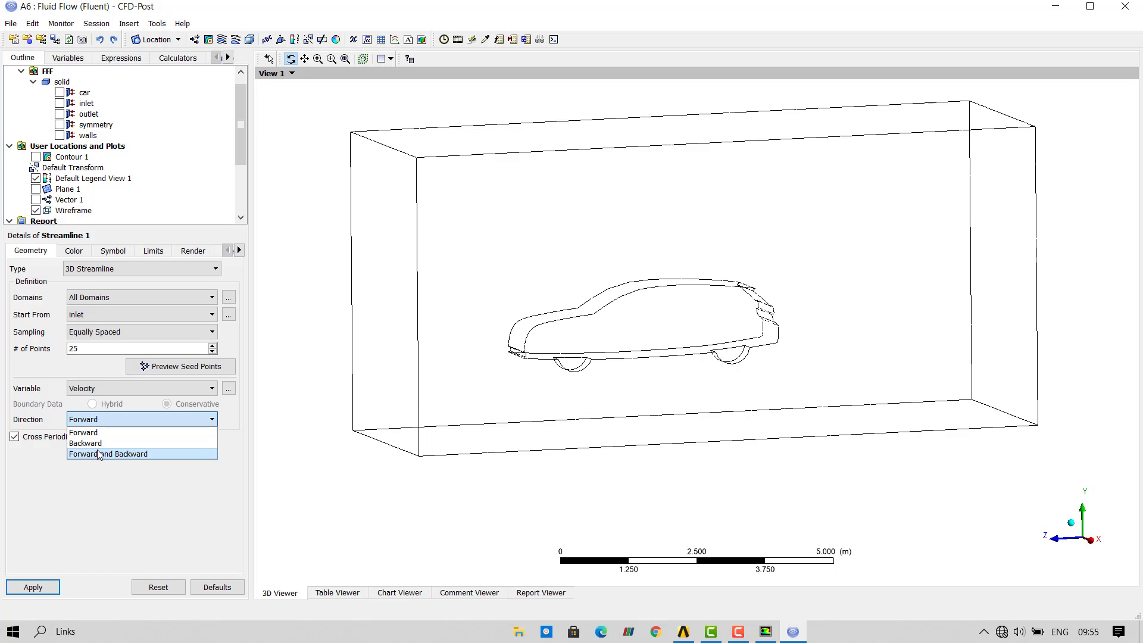
click(99, 454)
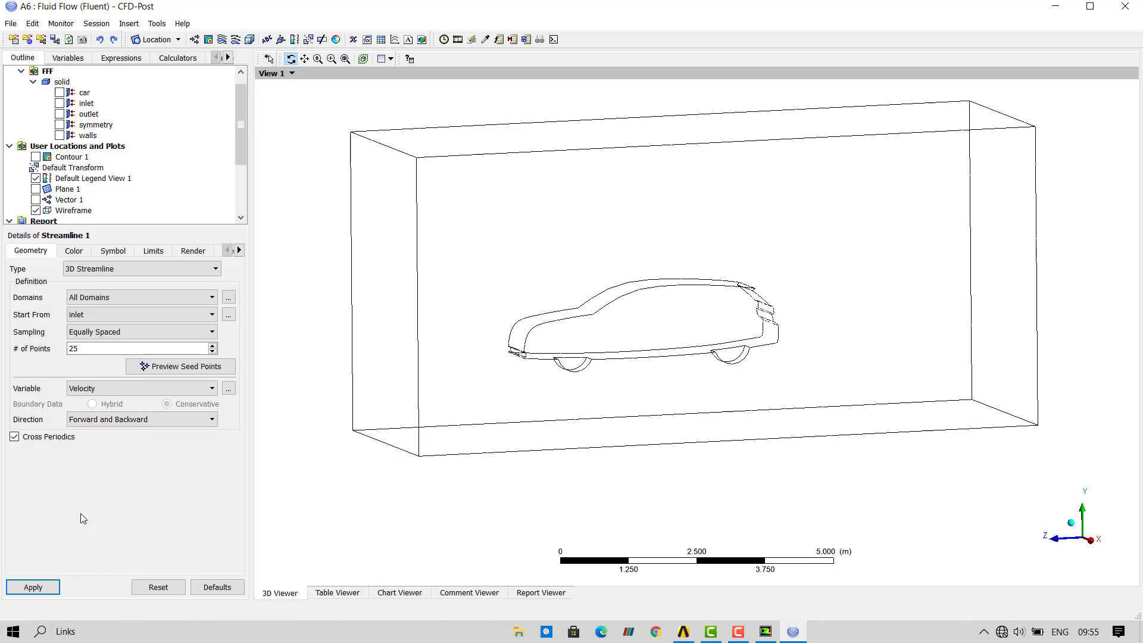
click(33, 587)
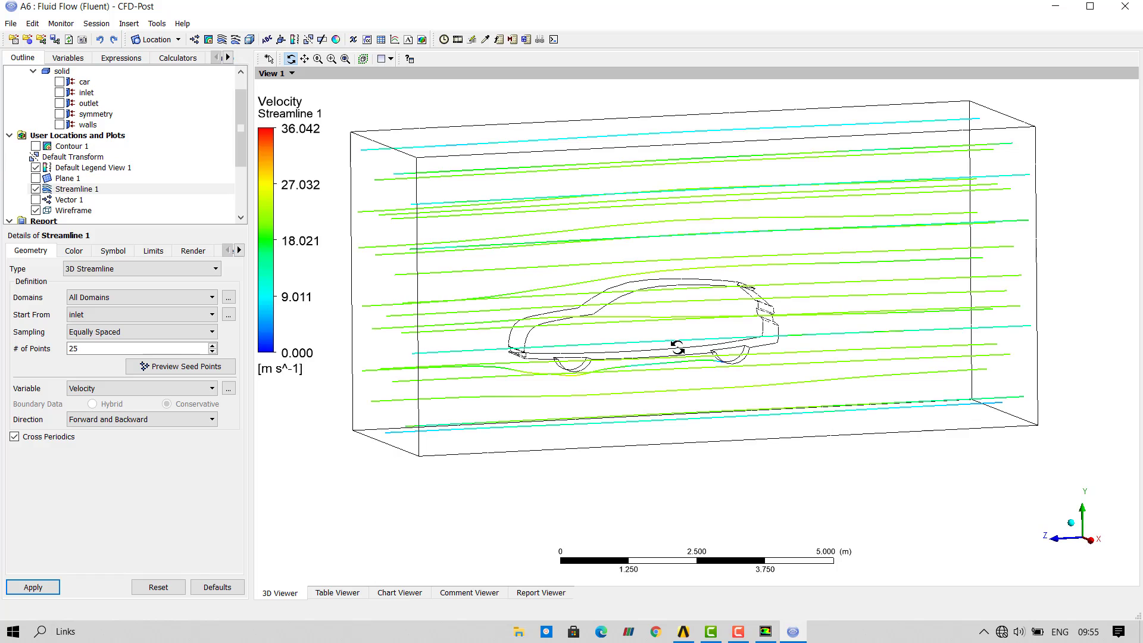
Step: Set the number of points of Streamline 1 to 250 and apply it
drag(691, 300, 689, 349)
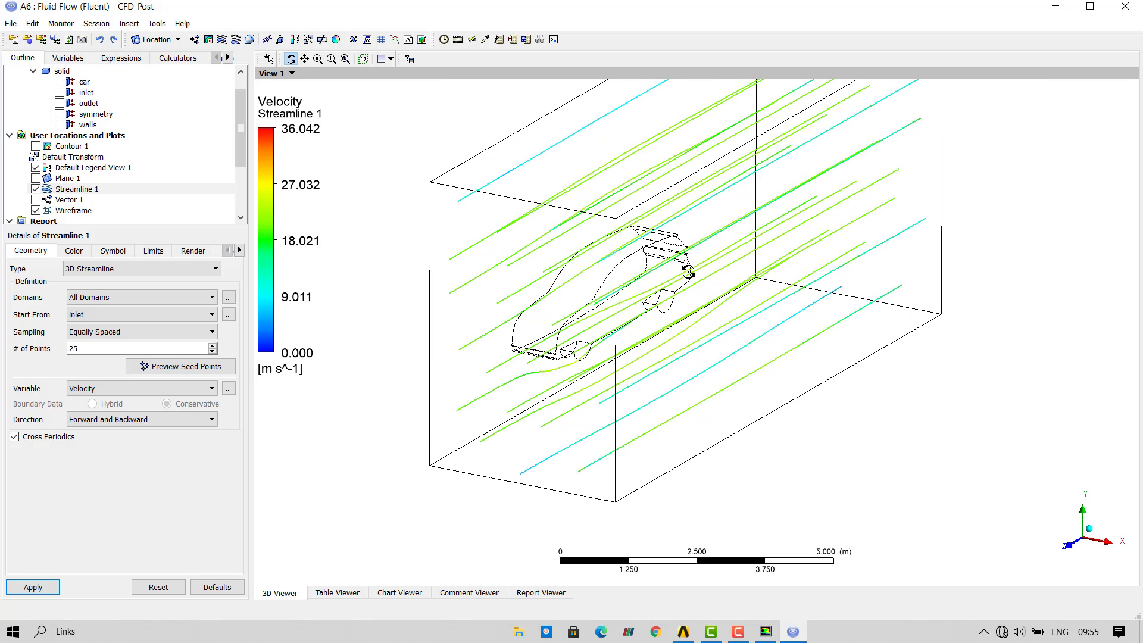
ctrl+middle_drag(689, 272, 644, 338)
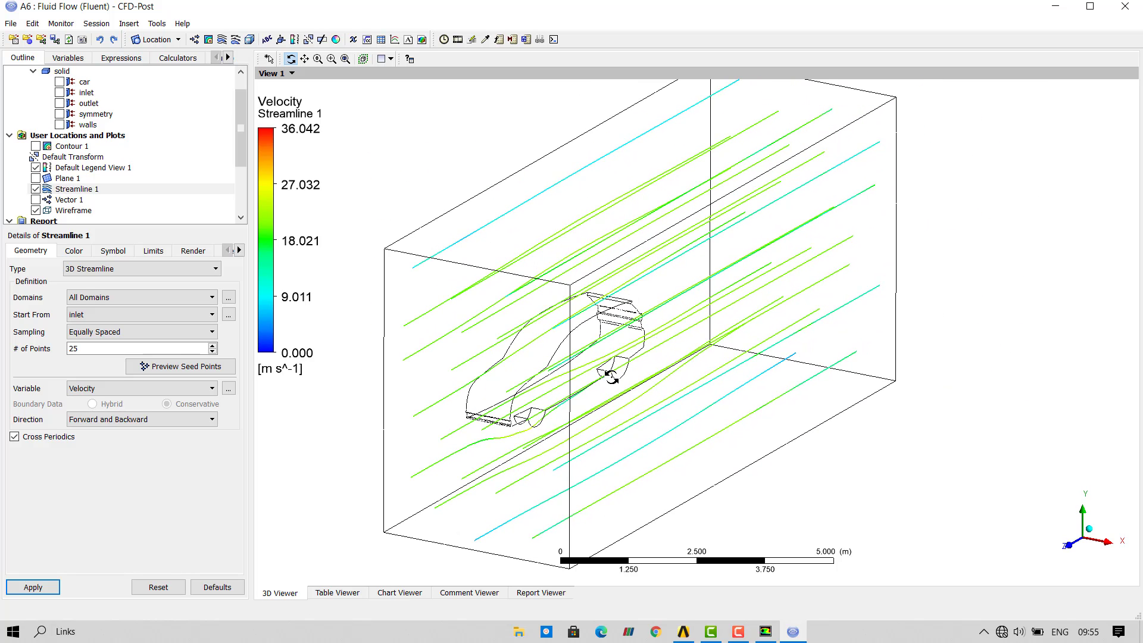
drag(611, 375, 353, 359)
click(101, 354)
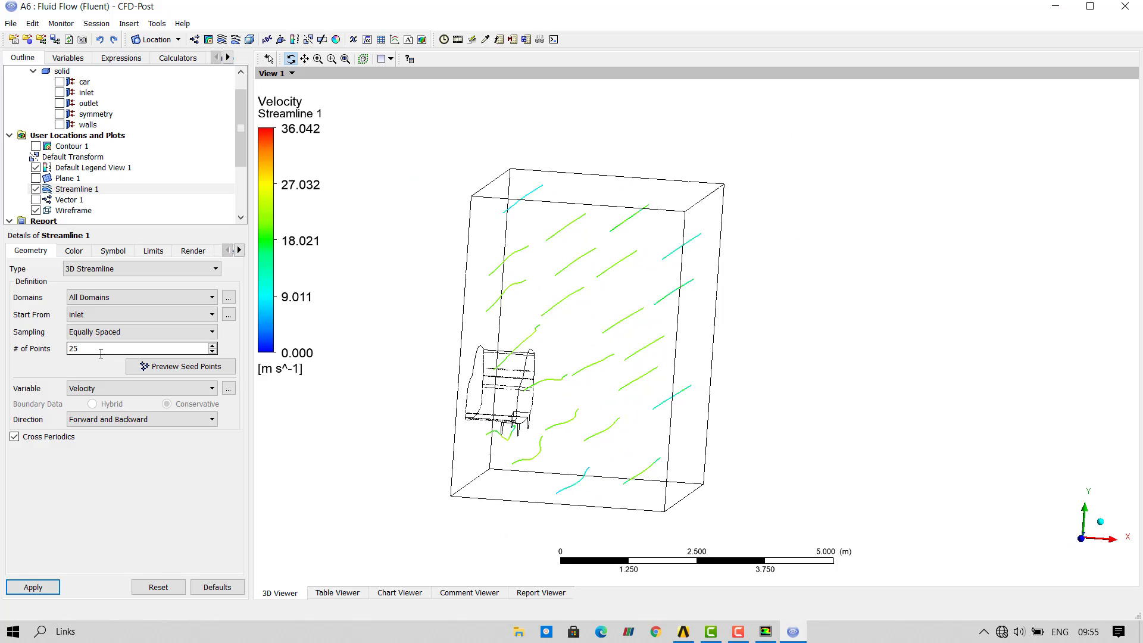
text(0)
click(32, 587)
Step: Change the start location of Streamline 1 from the inlet to Plane 1 and apply it
mouse_move(578, 389)
mouse_down()
mouse_move(556, 369)
mouse_move(572, 395)
mouse_move(557, 393)
mouse_up()
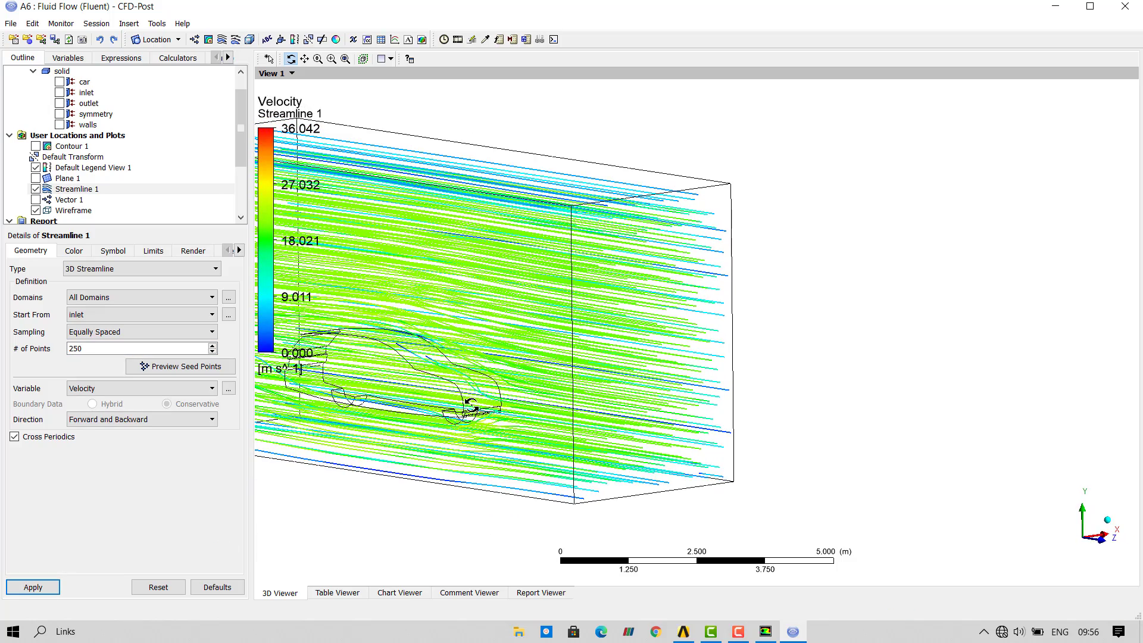
middle_drag(467, 400, 743, 384)
drag(742, 384, 720, 373)
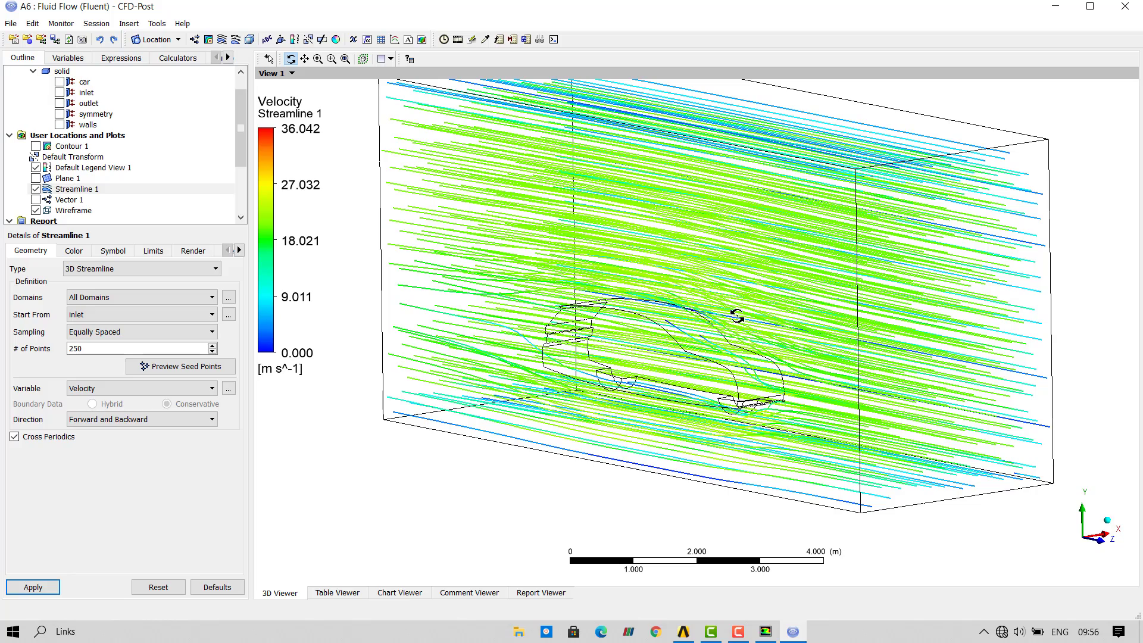
drag(738, 314, 695, 366)
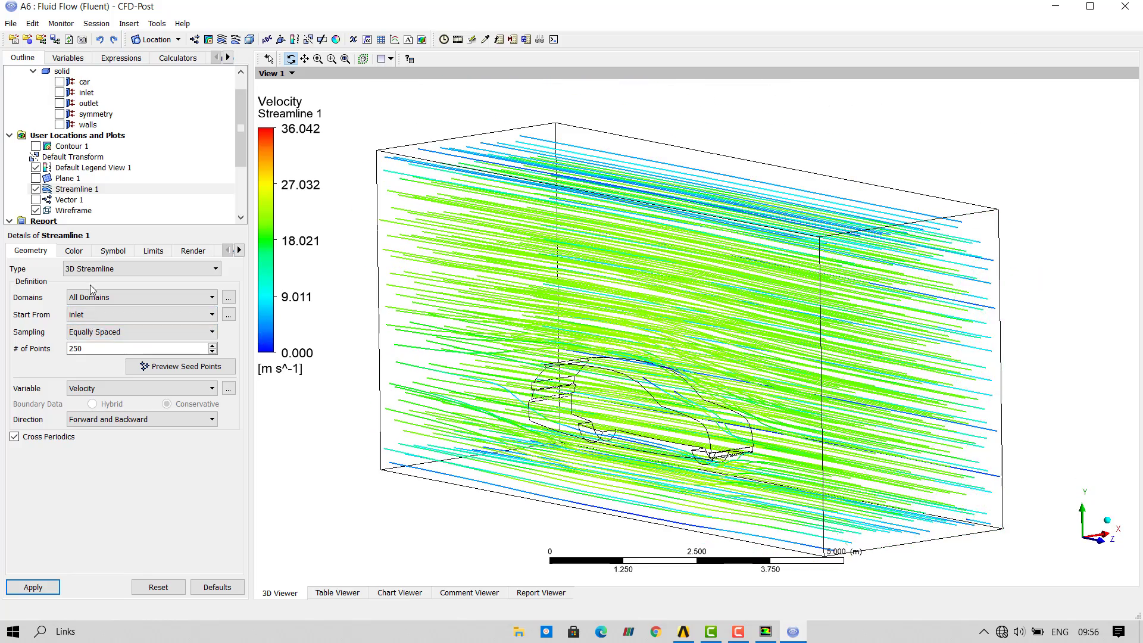
mouse_move(101, 315)
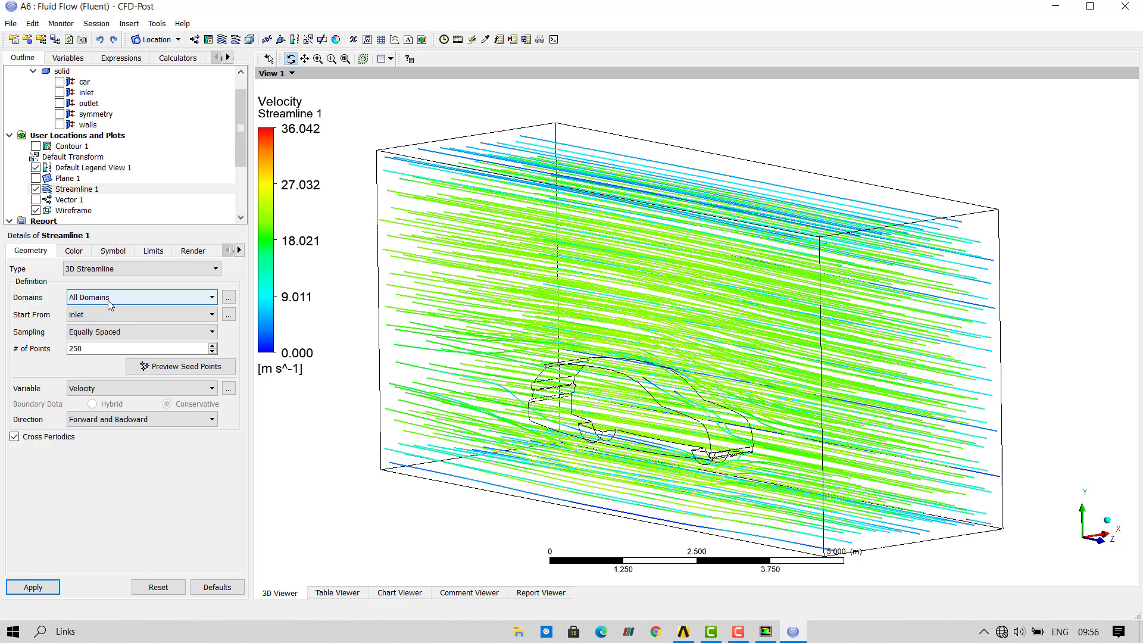
click(103, 315)
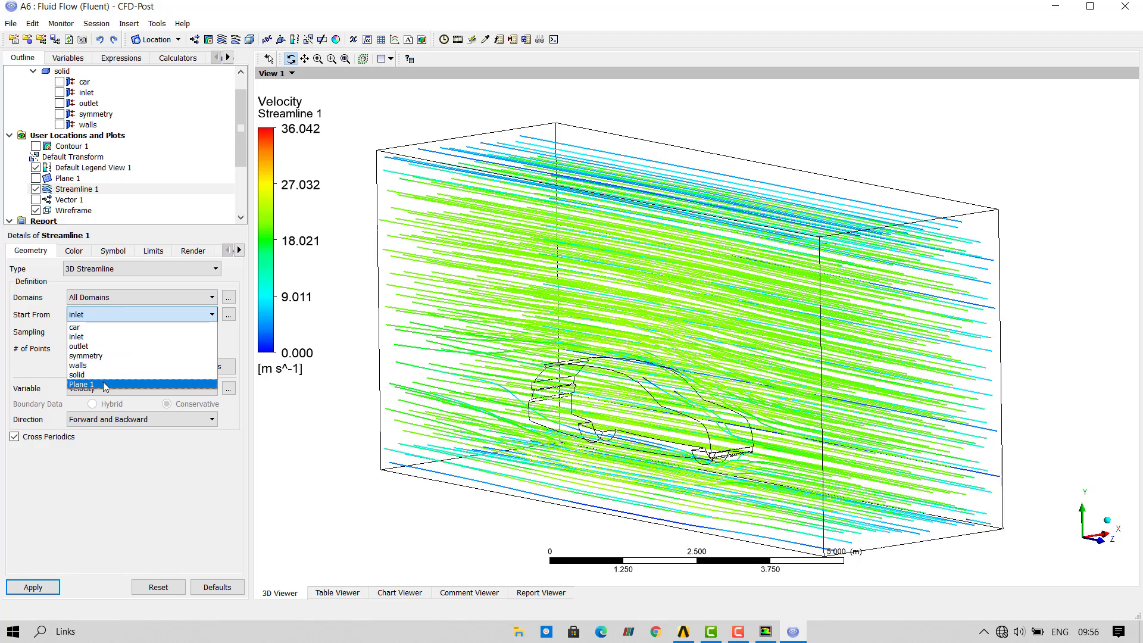
click(84, 385)
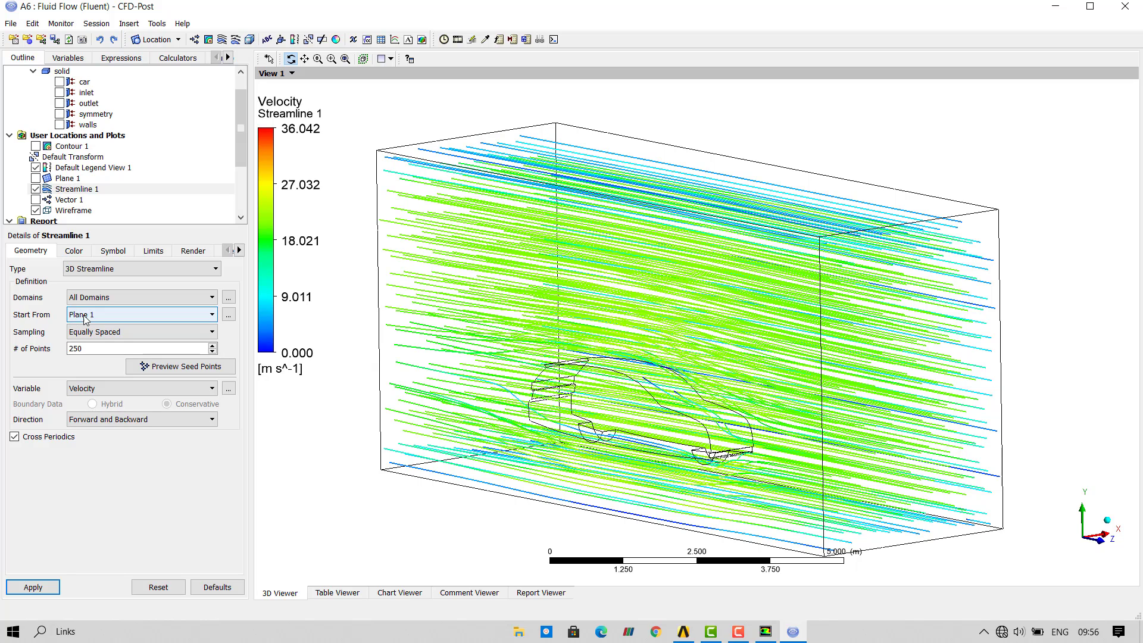
click(34, 588)
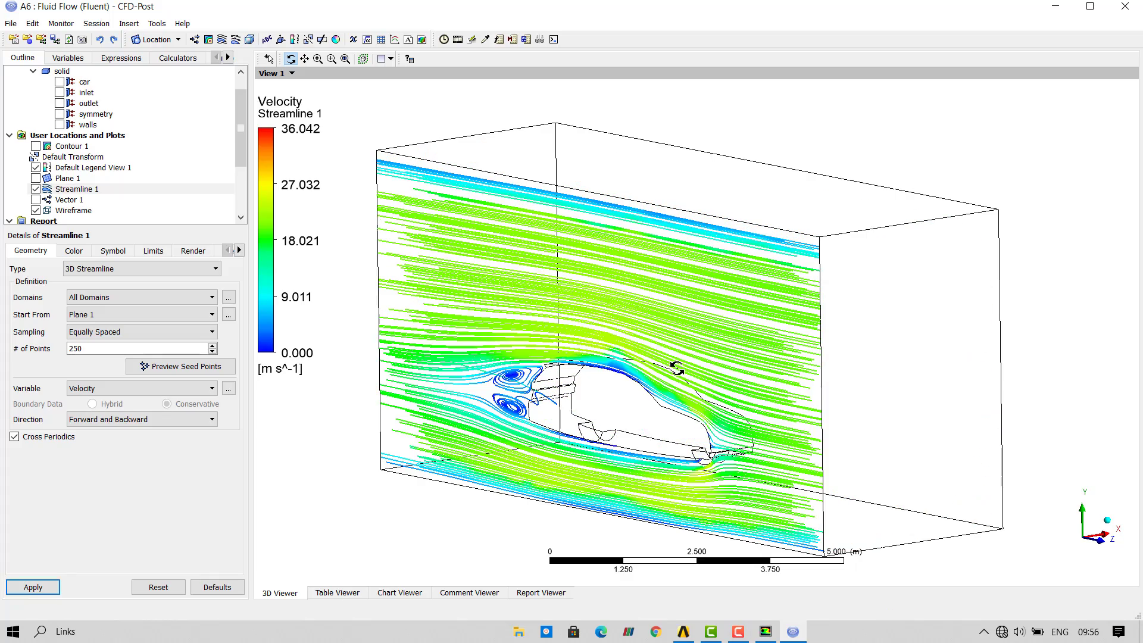
Step: Examine the streamlines around the car in a straight side view and close up in the wake behind its rear
drag(672, 375, 635, 400)
scroll(727, 316, up, 5)
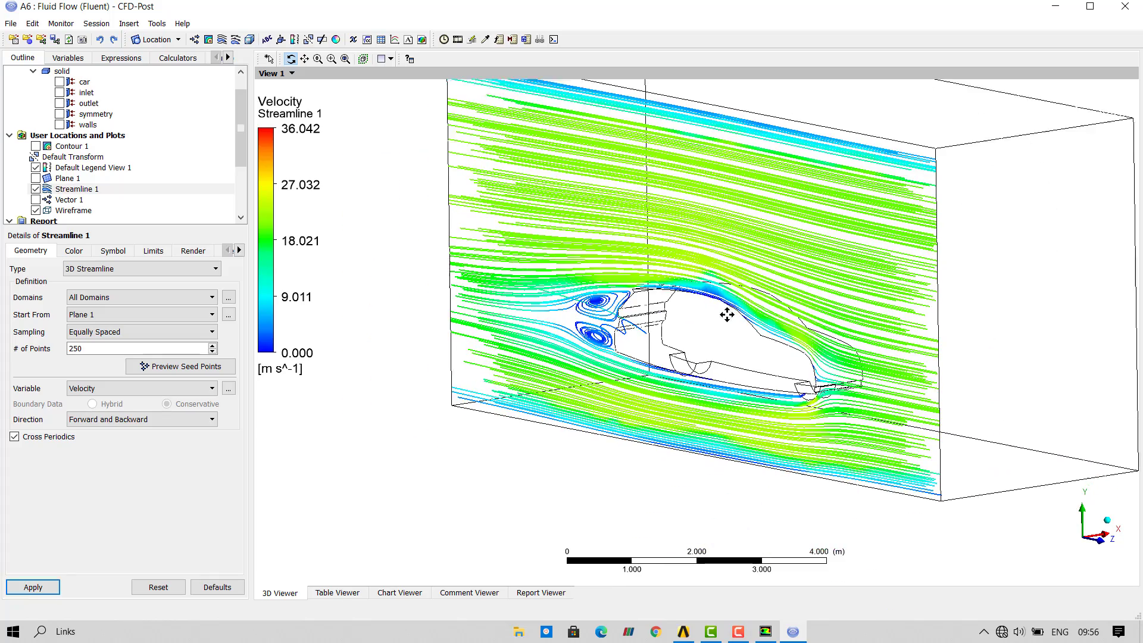
drag(718, 337, 975, 465)
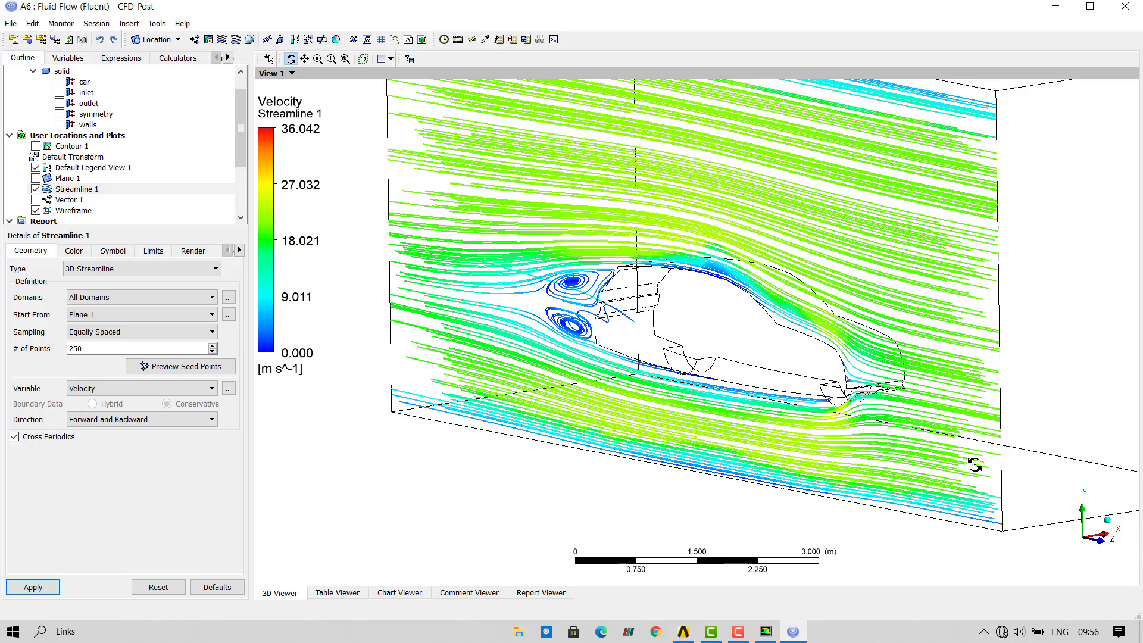
click(1086, 550)
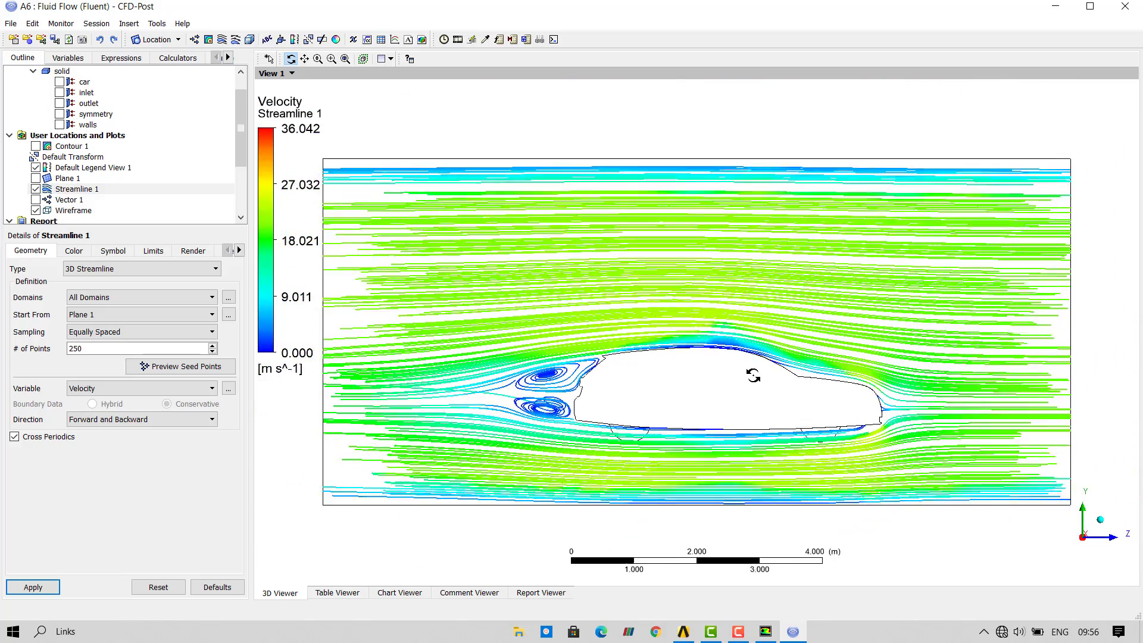
drag(750, 374, 640, 384)
ctrl+middle_drag(633, 403, 702, 311)
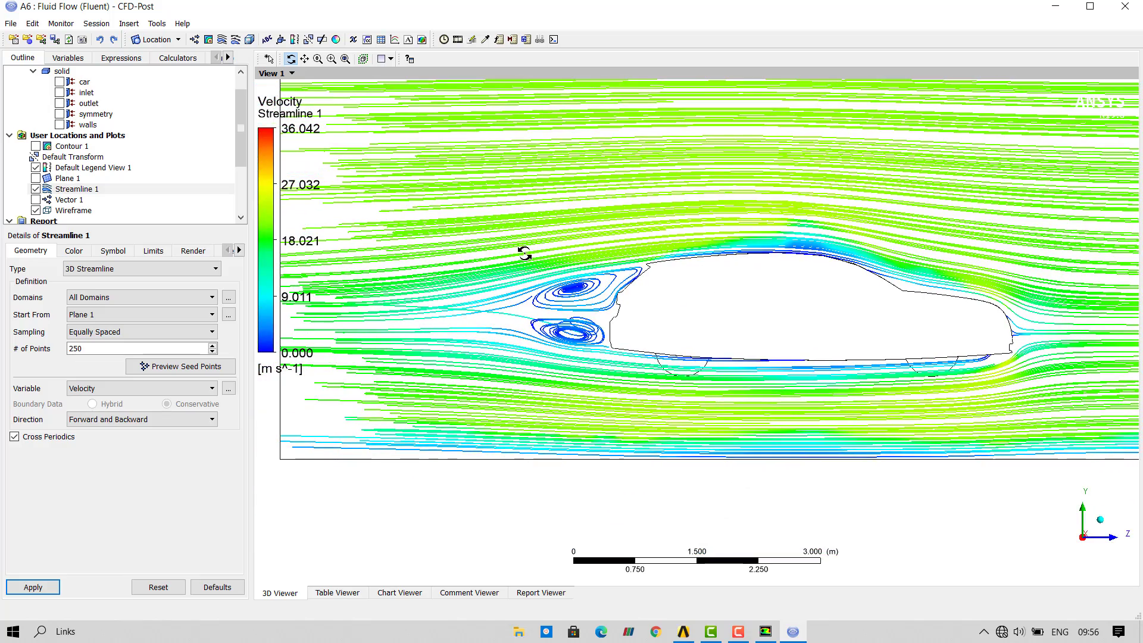
right_drag(525, 253, 646, 370)
drag(661, 308, 670, 313)
scroll(671, 312, down, 8)
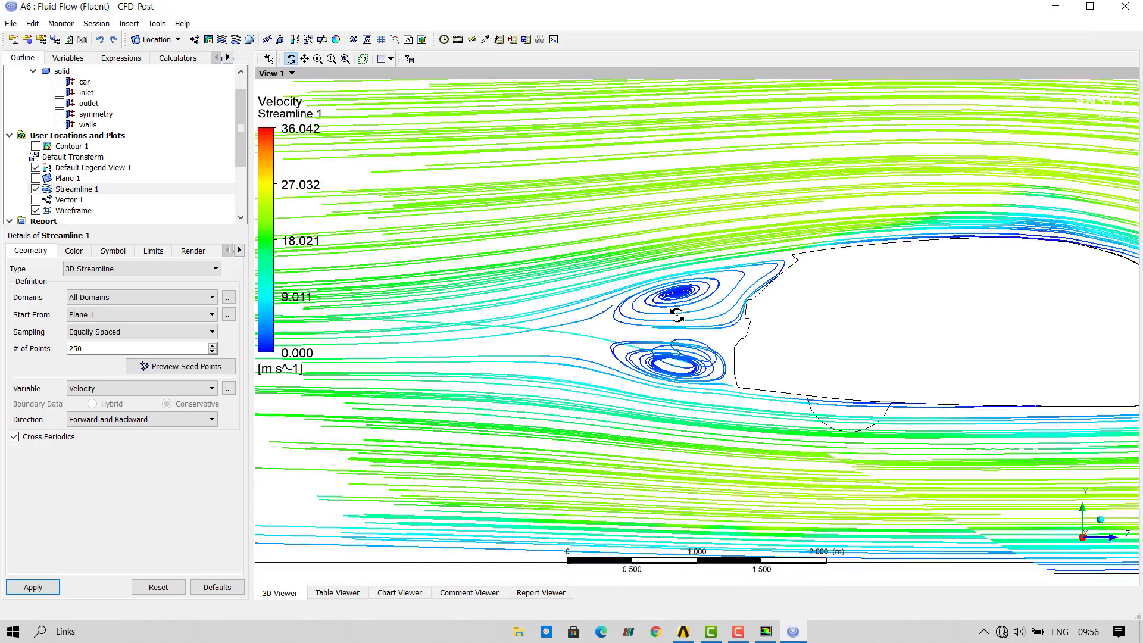
scroll(751, 186, down, 6)
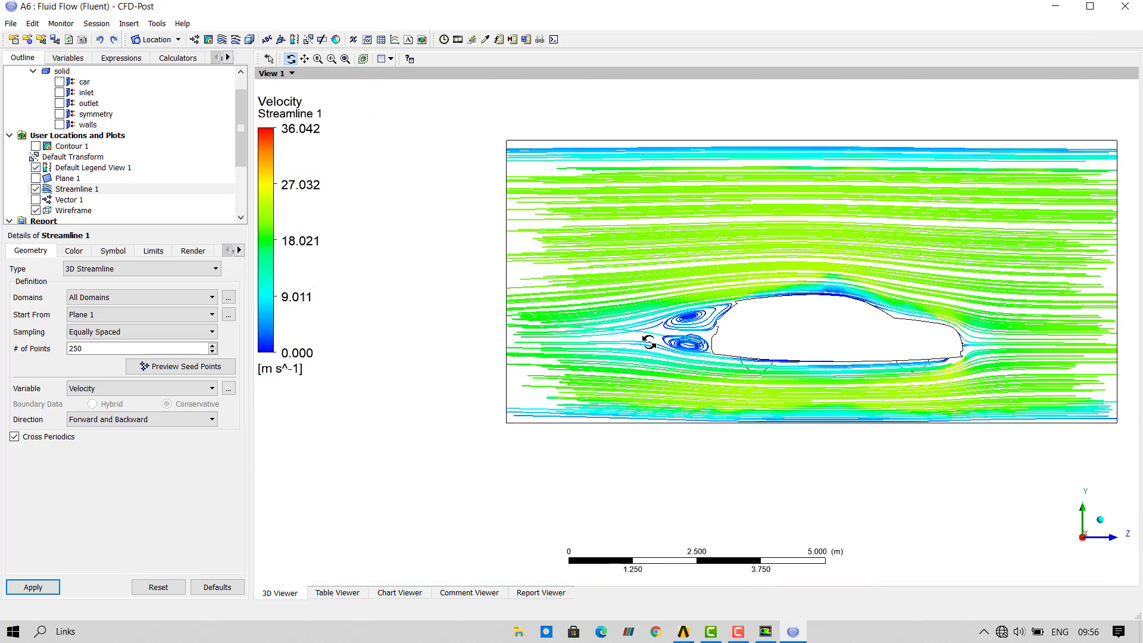
scroll(774, 346, up, 3)
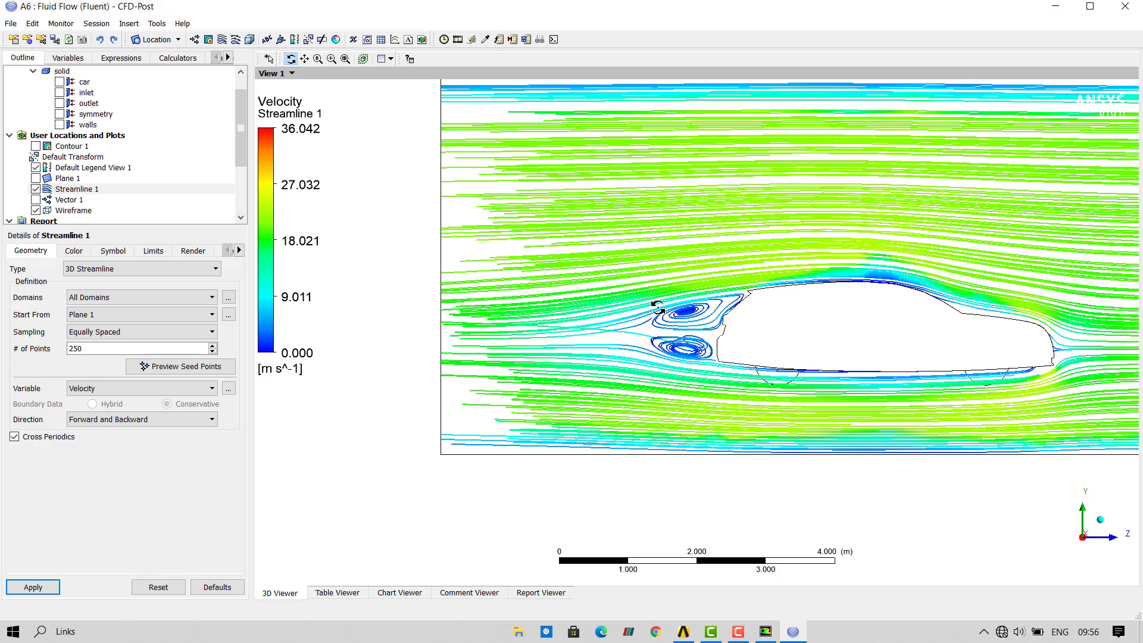
scroll(826, 347, down, 2)
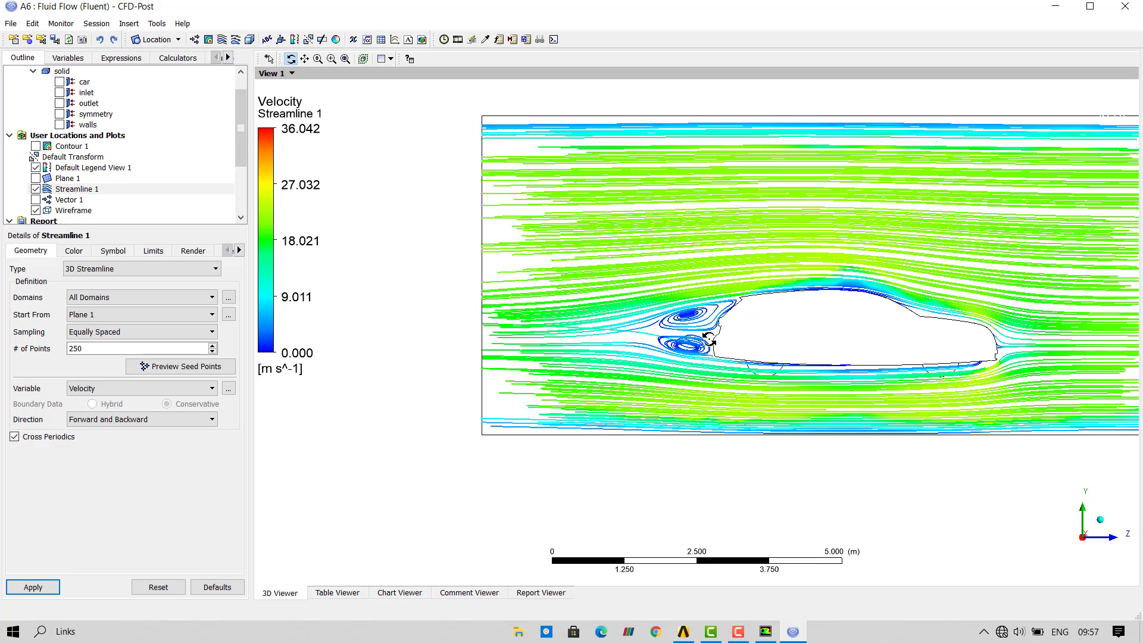
scroll(712, 322, up, 2)
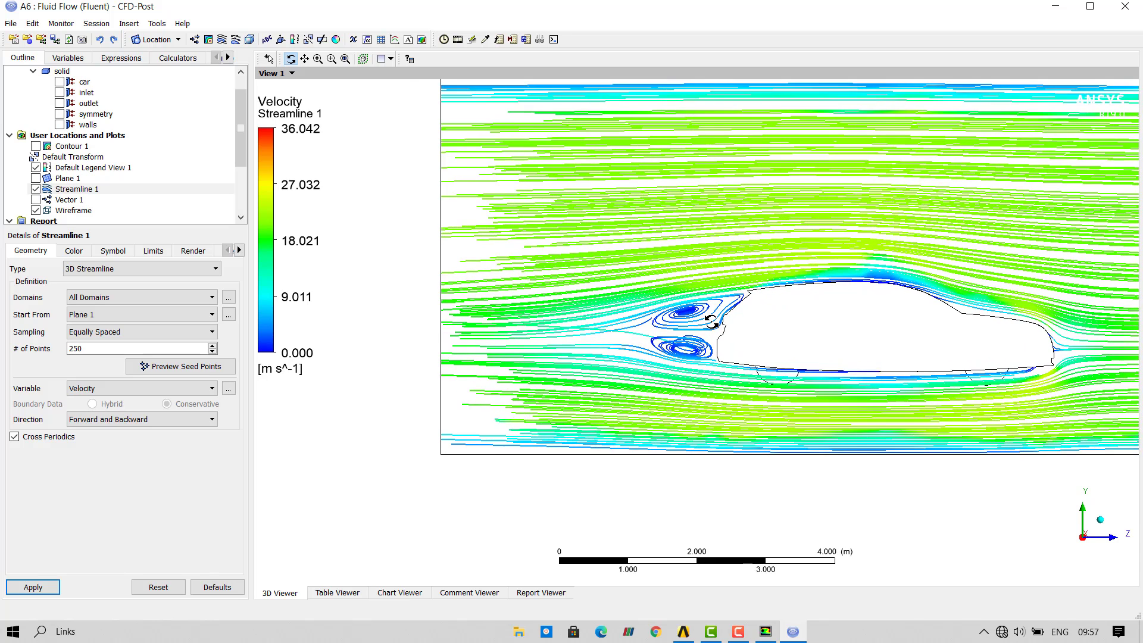
scroll(712, 321, up, 2)
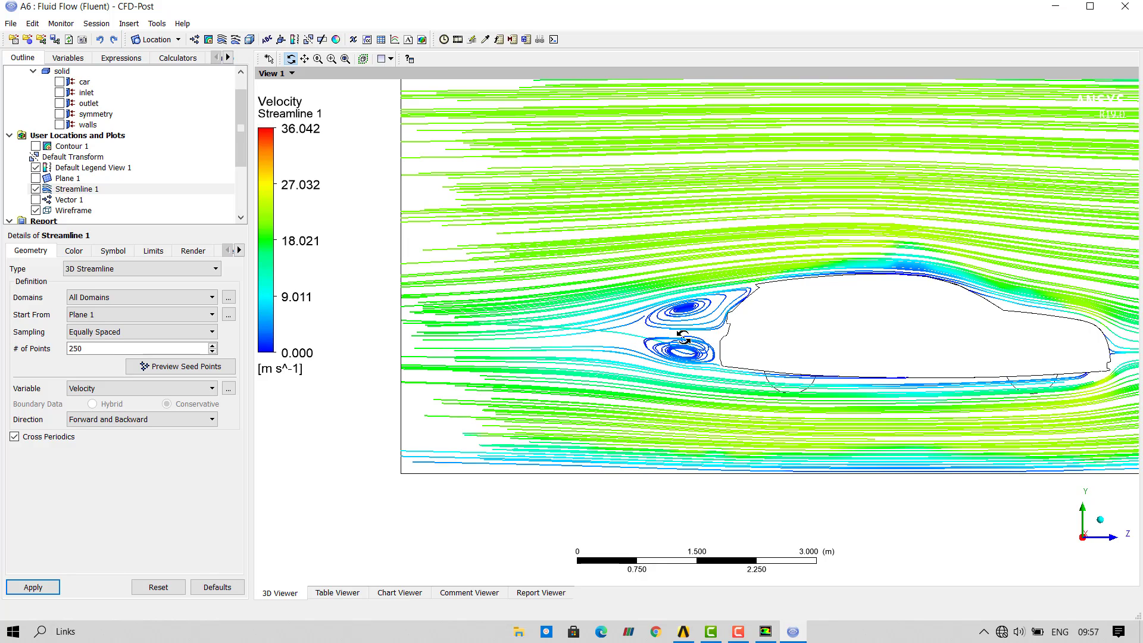
Step: Set the colour range of Streamline 1 to Local
drag(656, 317, 858, 325)
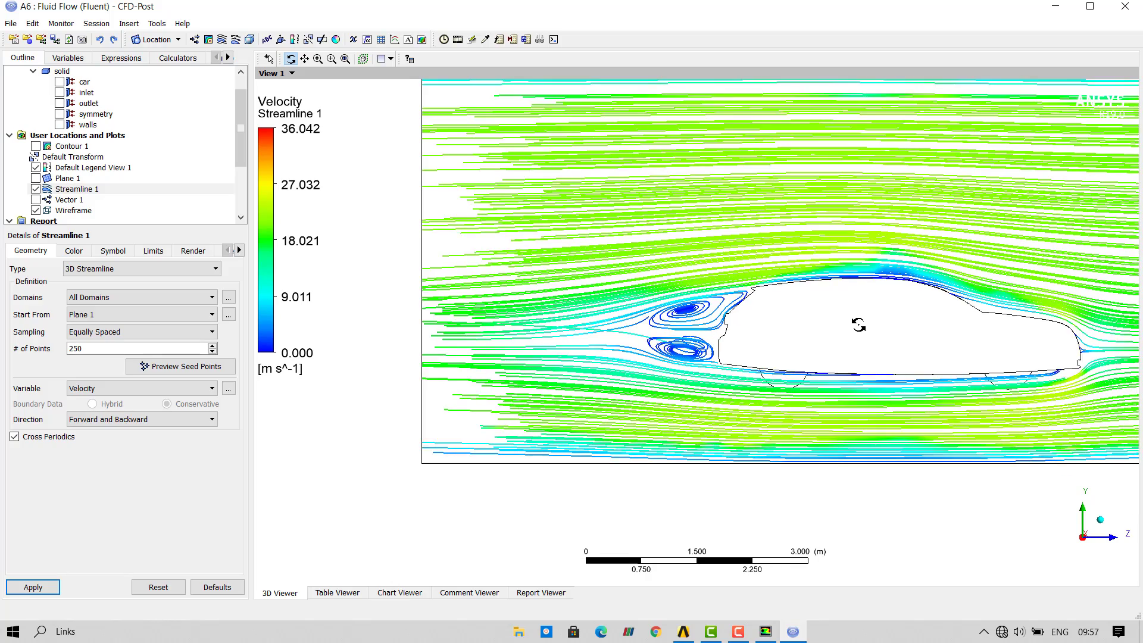
scroll(859, 325, down, 3)
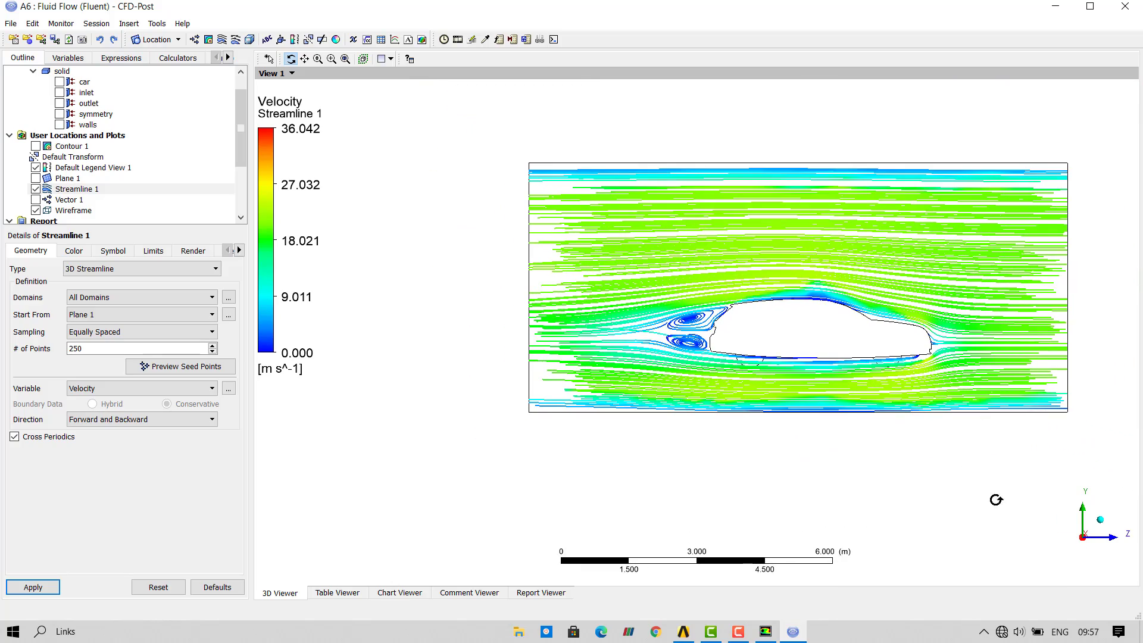
drag(937, 427, 754, 450)
click(1094, 541)
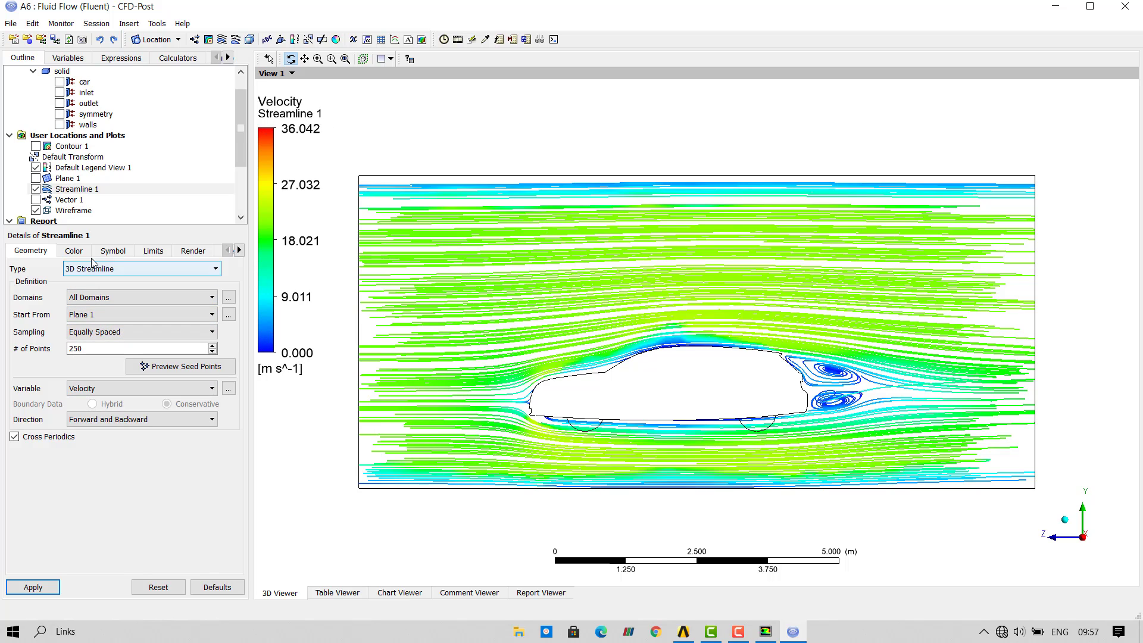
click(114, 253)
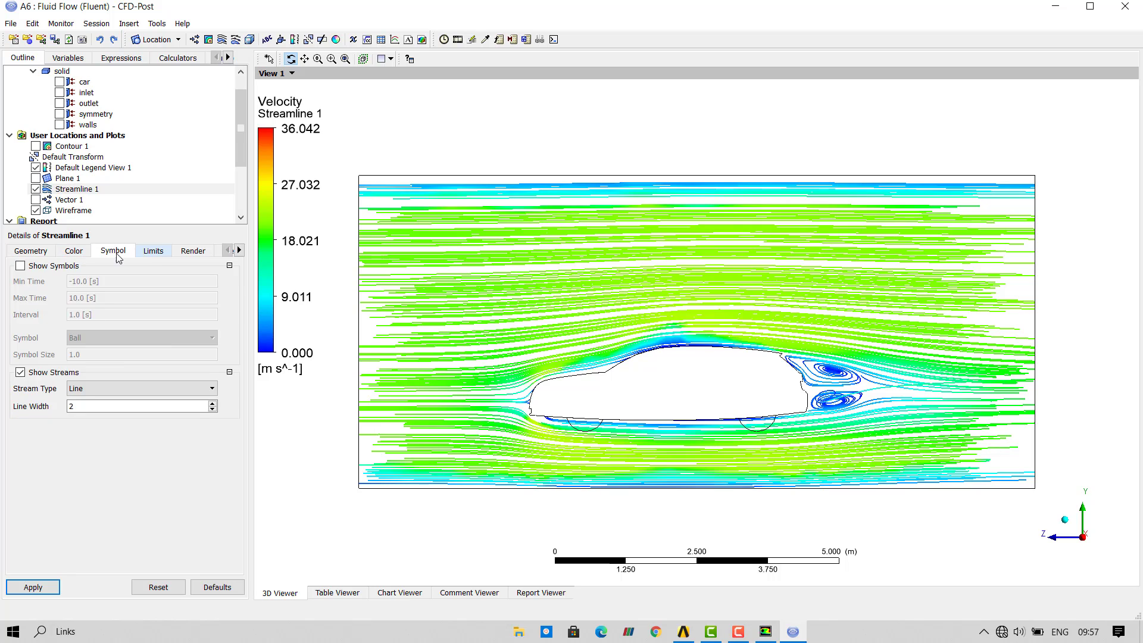
click(75, 252)
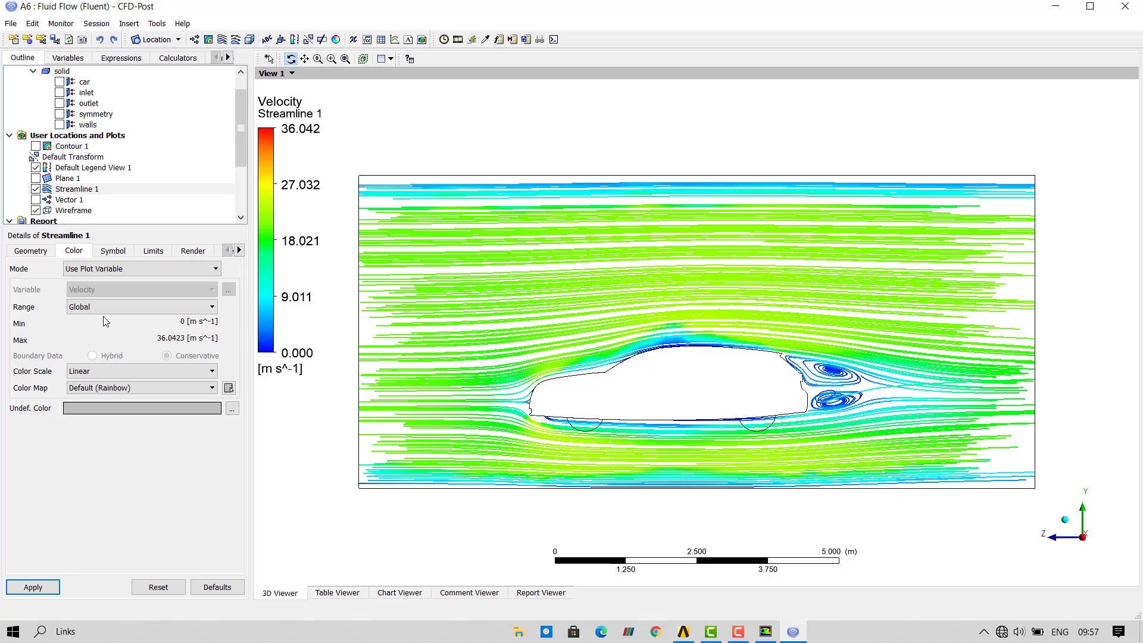
click(103, 307)
click(93, 331)
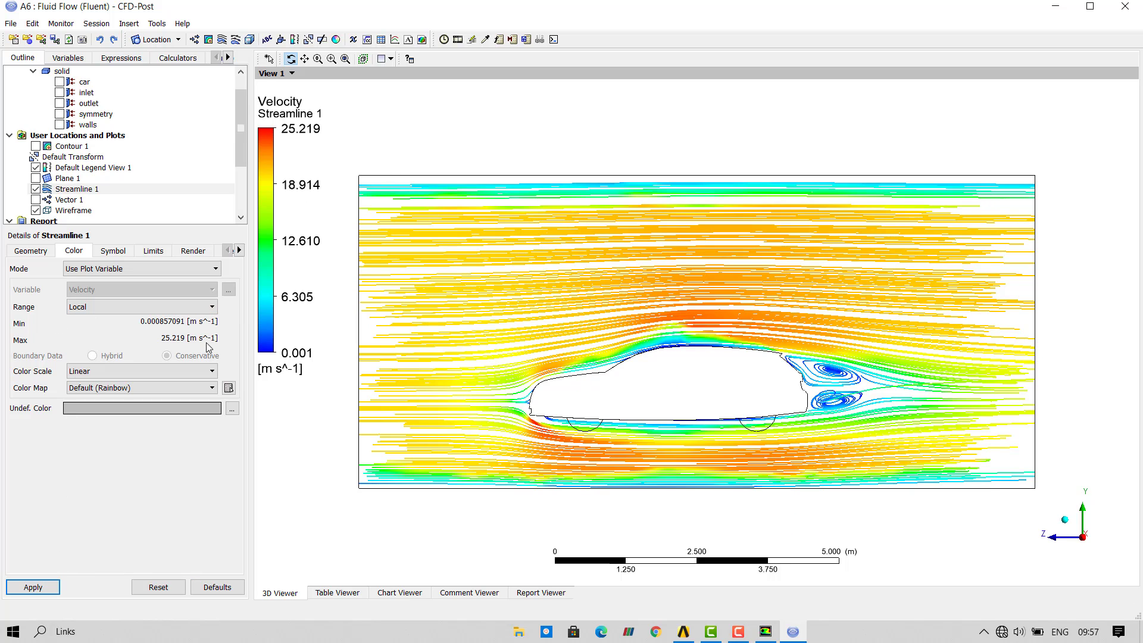
Step: Set the colour range of Streamline 1 to User Specified with a maximum of 20 m s^-1 and apply it
click(126, 307)
click(121, 342)
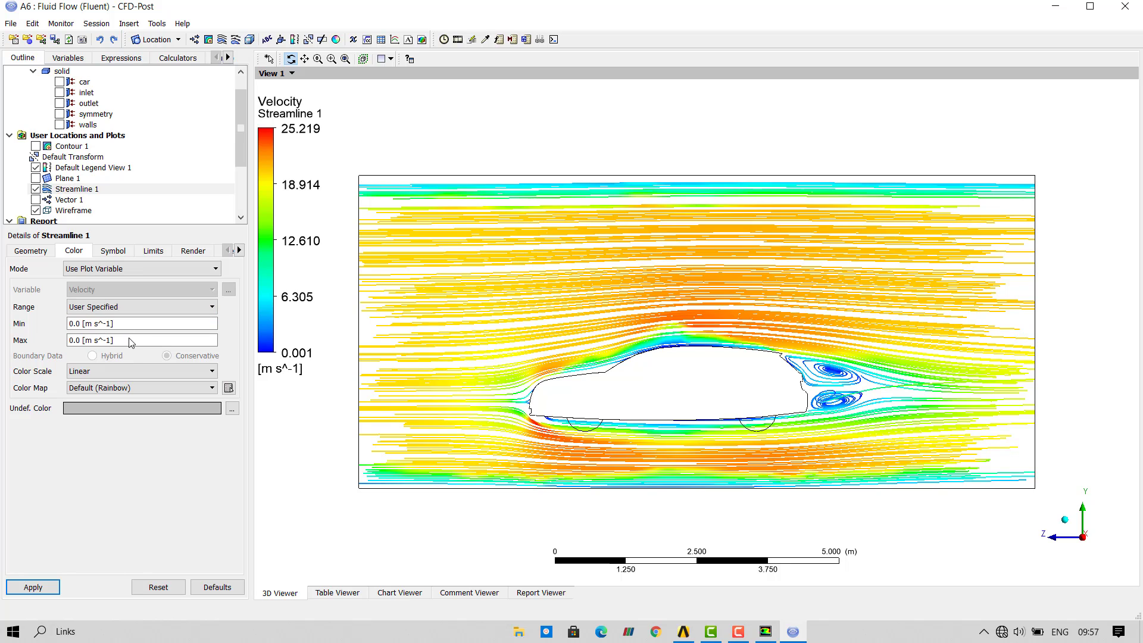
click(132, 342)
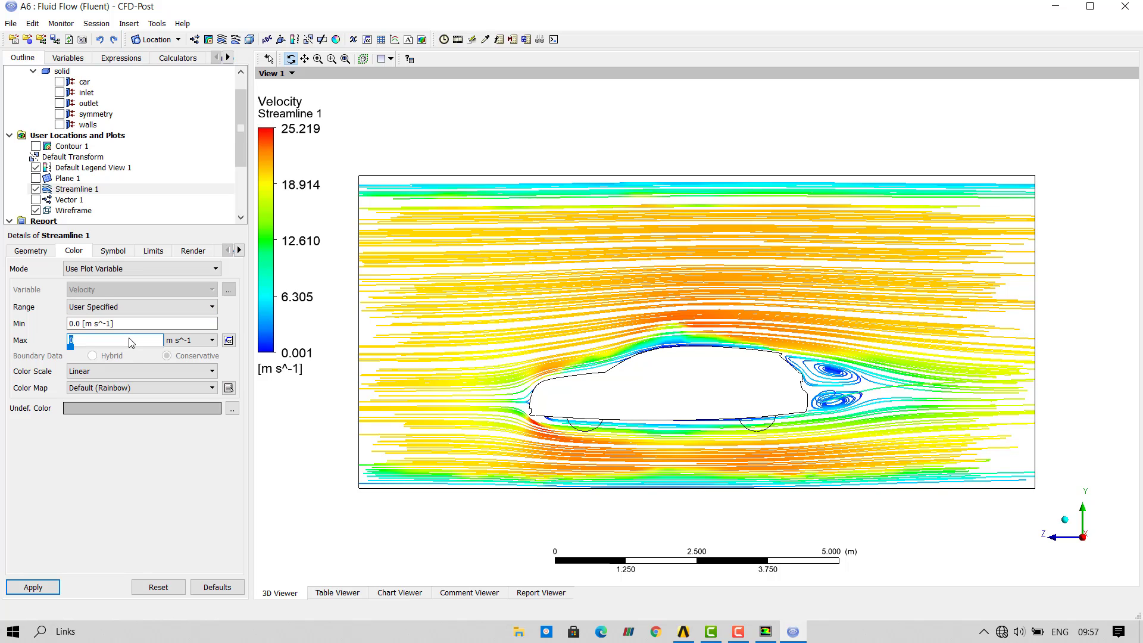
text(20)
click(117, 477)
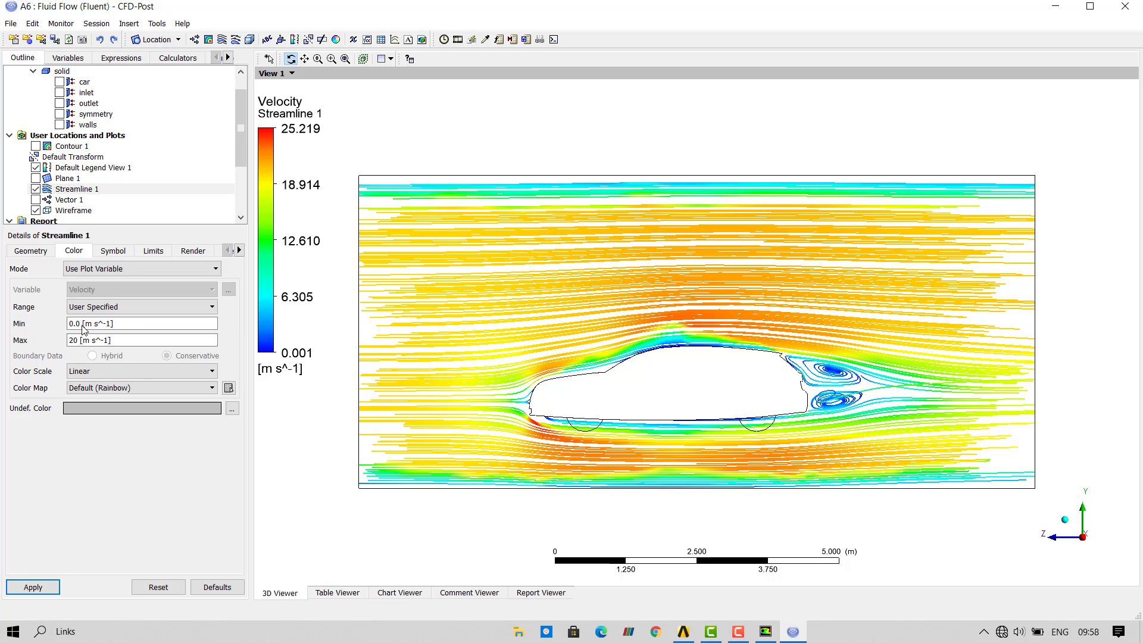
click(34, 587)
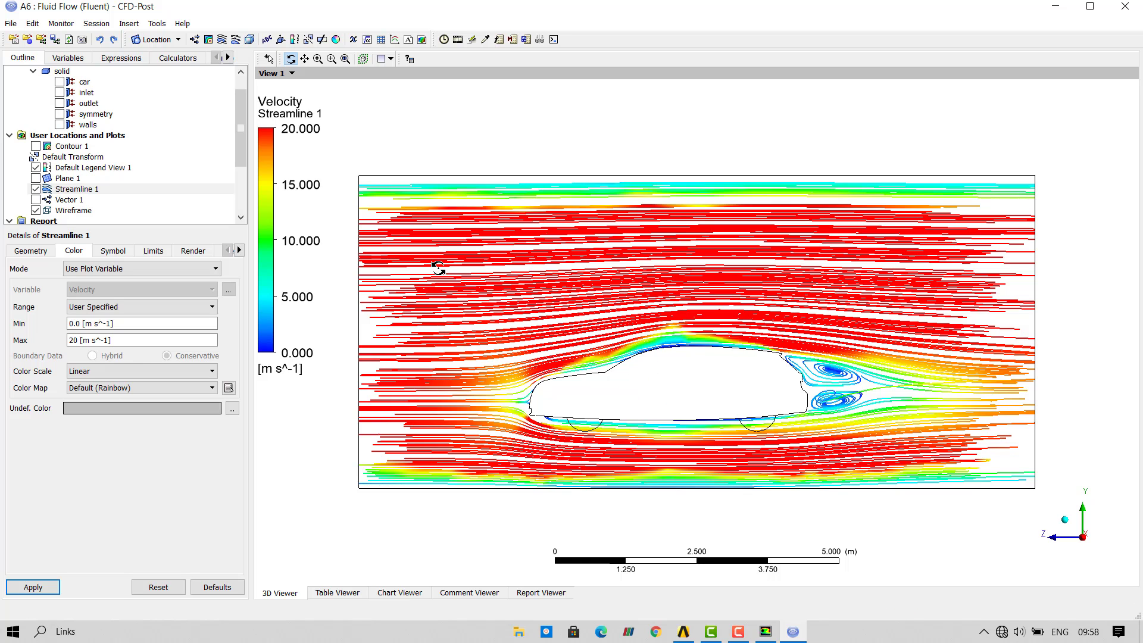
scroll(618, 360, up, 1)
scroll(618, 359, up, 1)
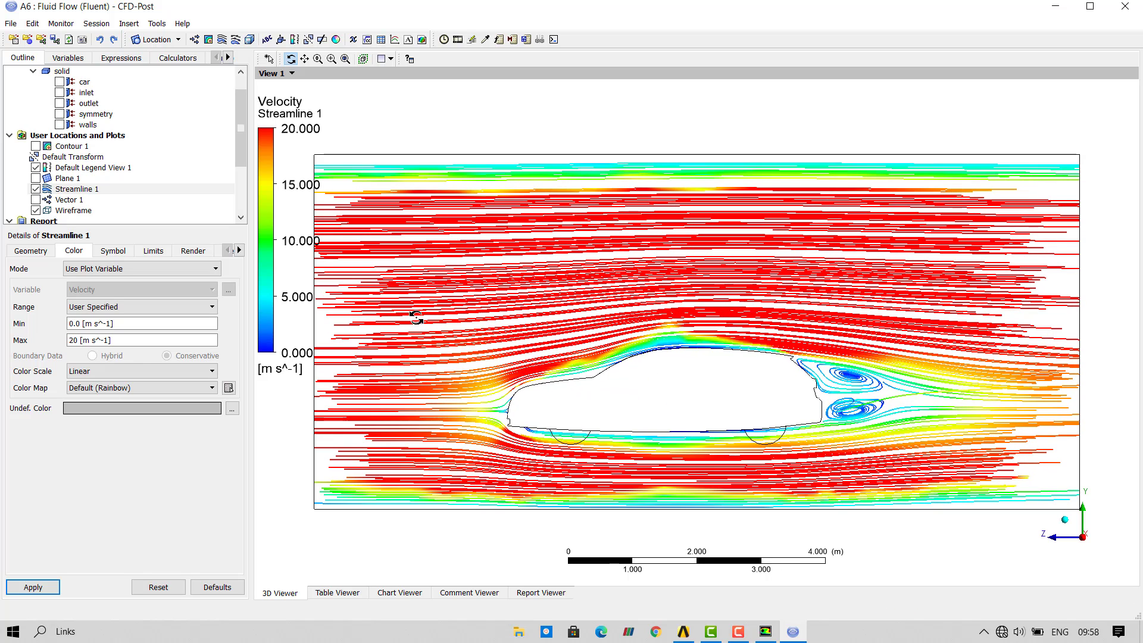
scroll(365, 263, down, 1)
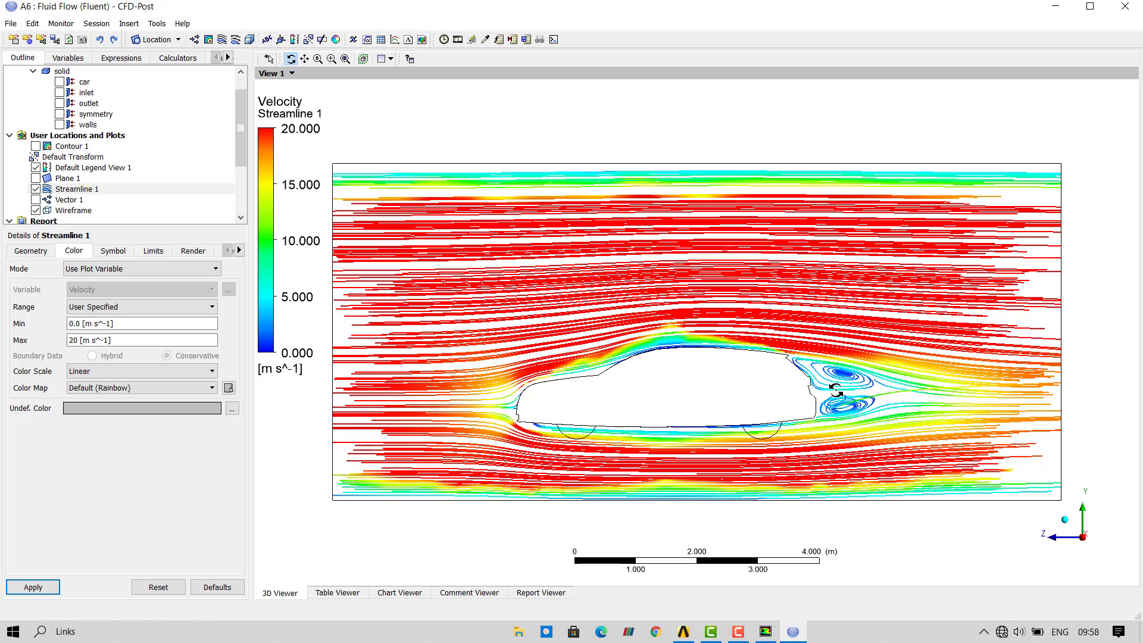
scroll(628, 327, down, 2)
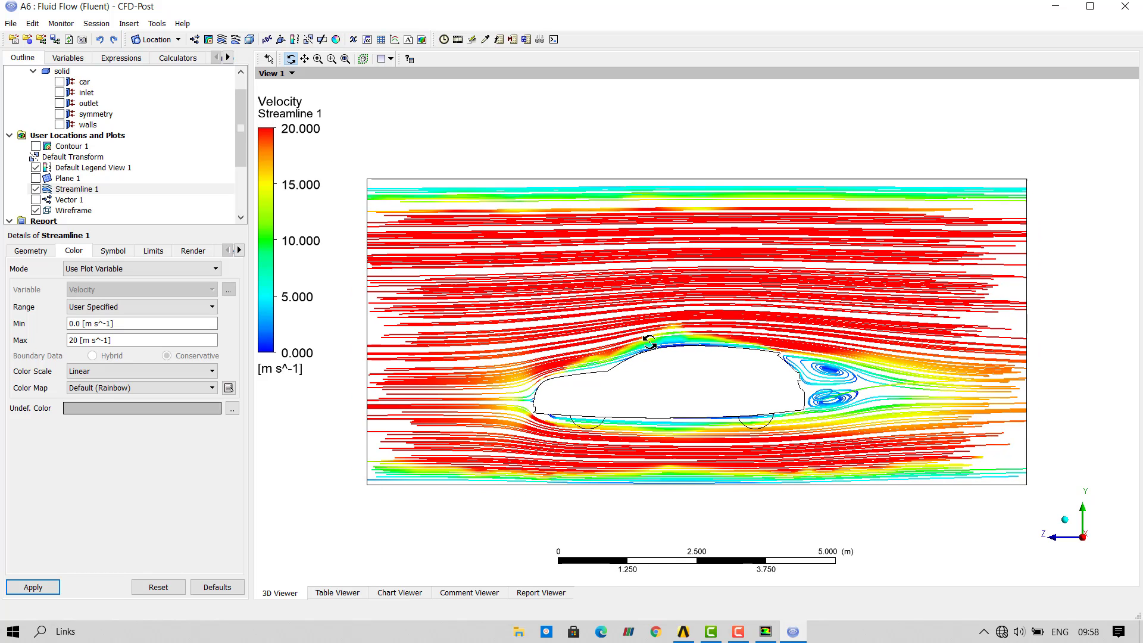
scroll(650, 342, up, 2)
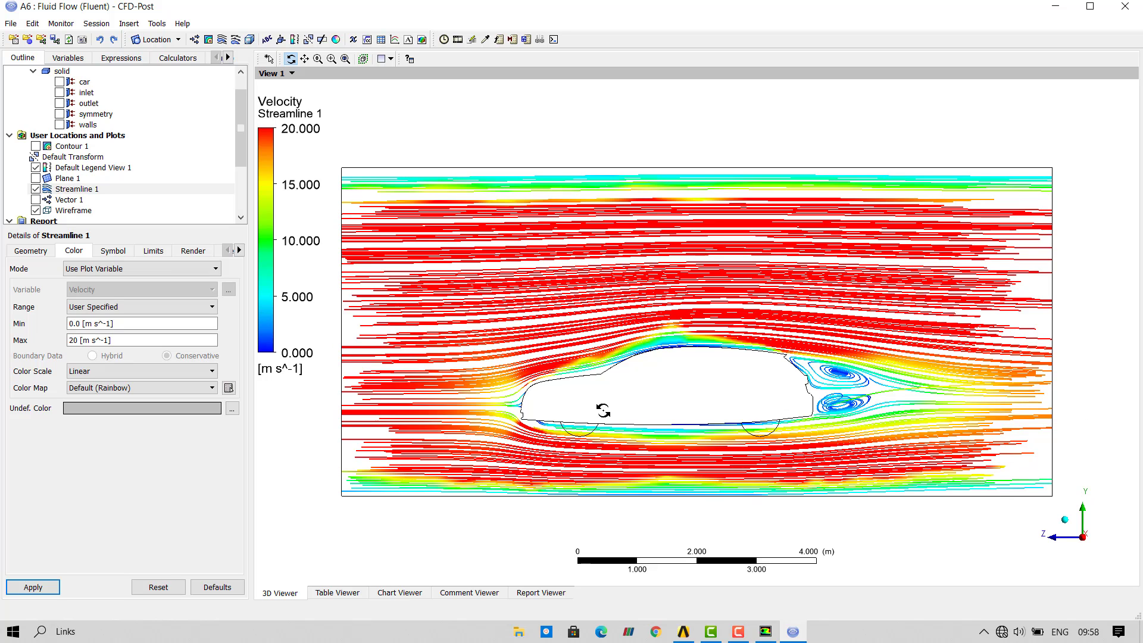
Step: Return the colour range of Streamline 1 to Local and apply the change
drag(562, 383, 591, 402)
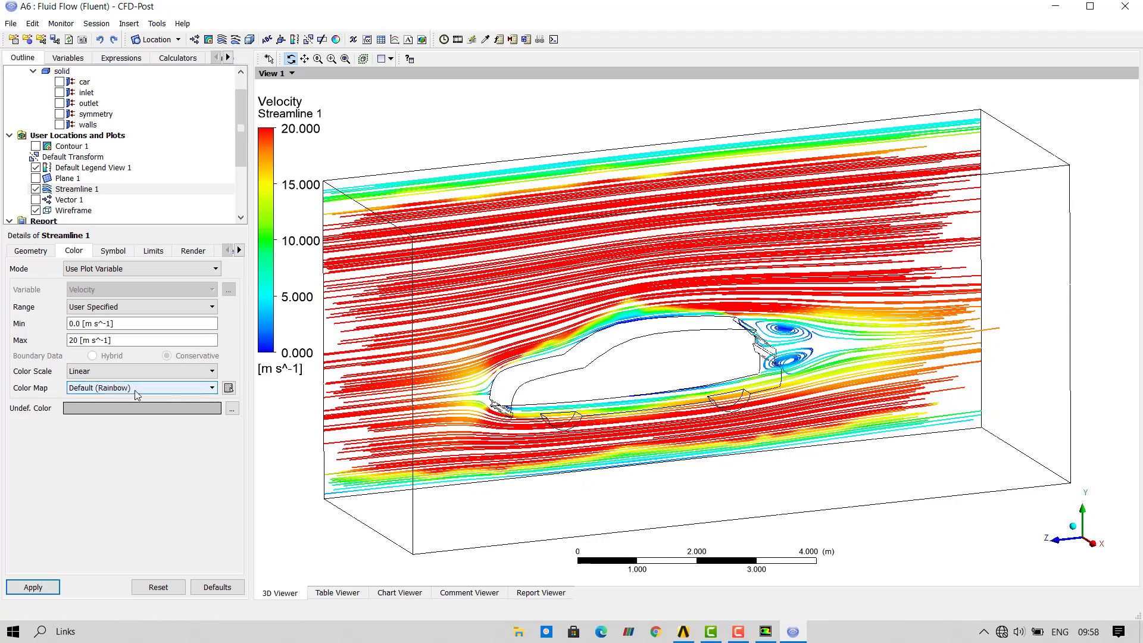
click(128, 307)
click(127, 326)
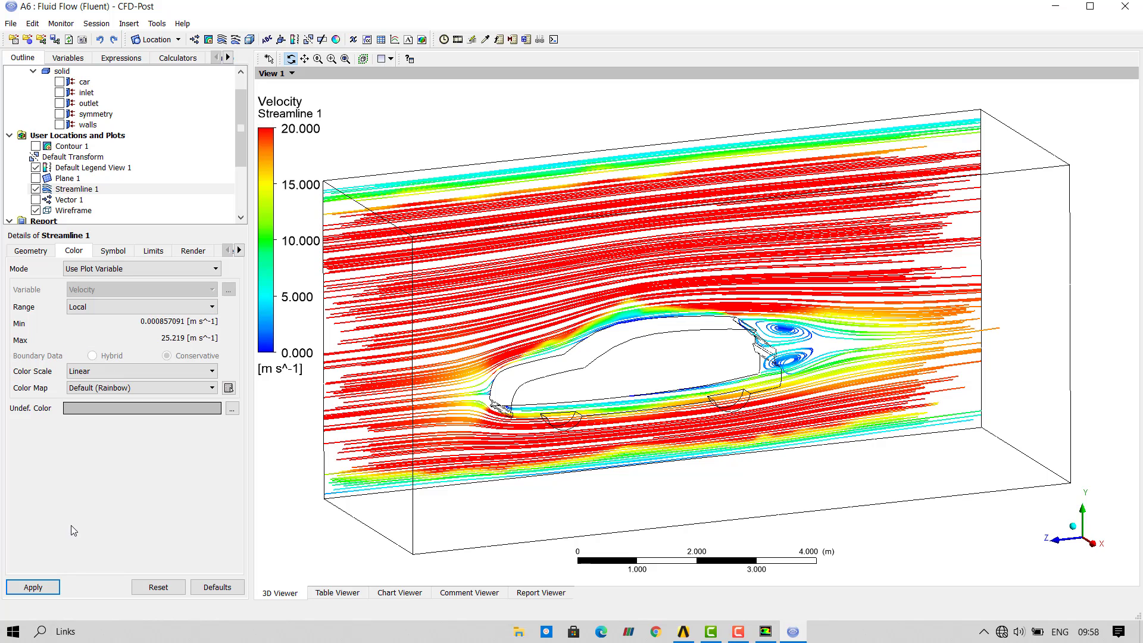
click(47, 589)
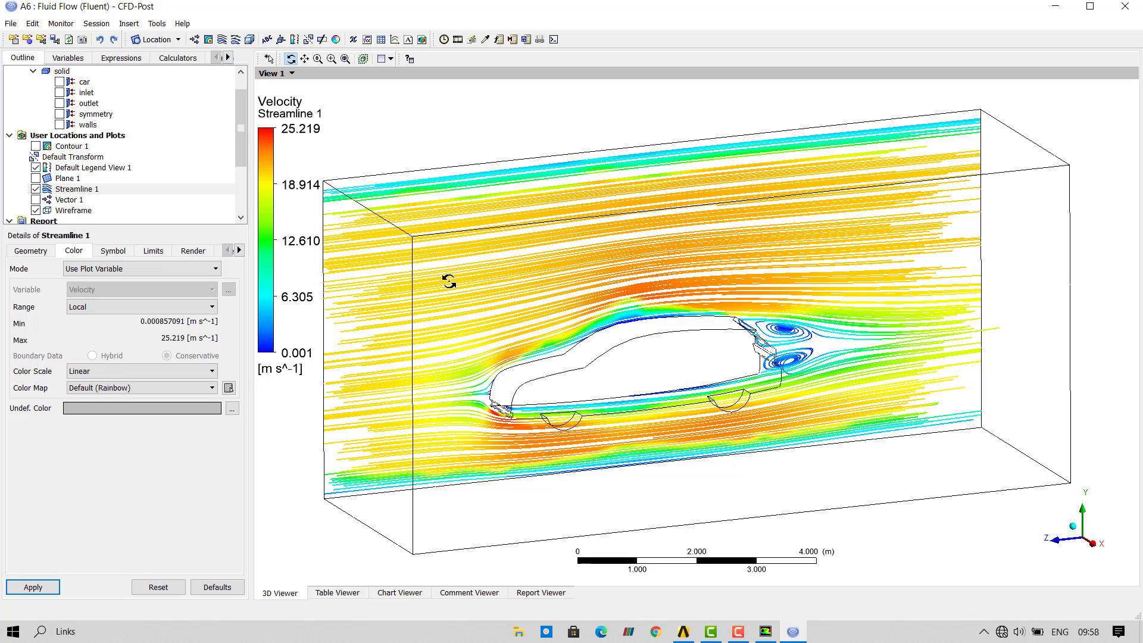
Step: Play a quick animation of Streamline 1 at the slowest speed, then stop it
click(457, 41)
click(59, 219)
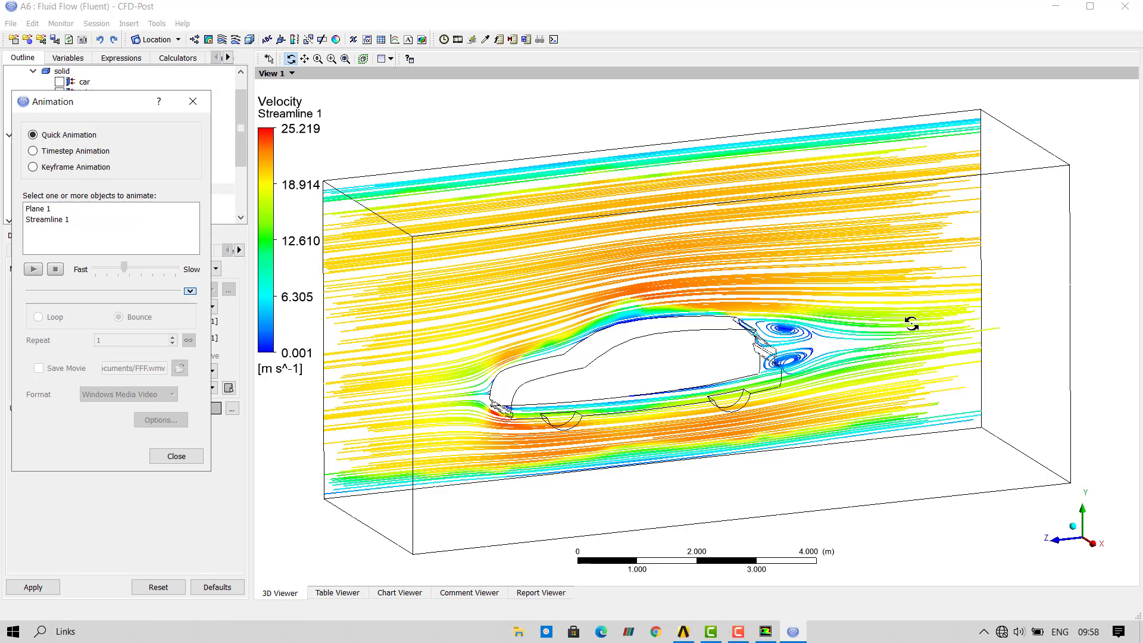
click(58, 220)
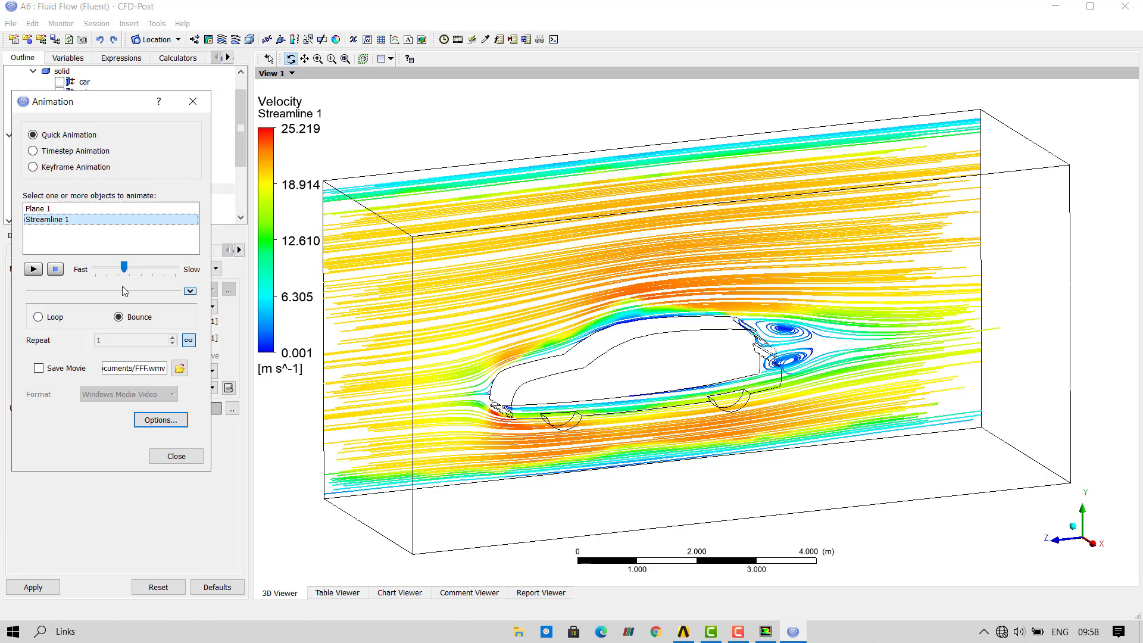
drag(125, 271, 173, 270)
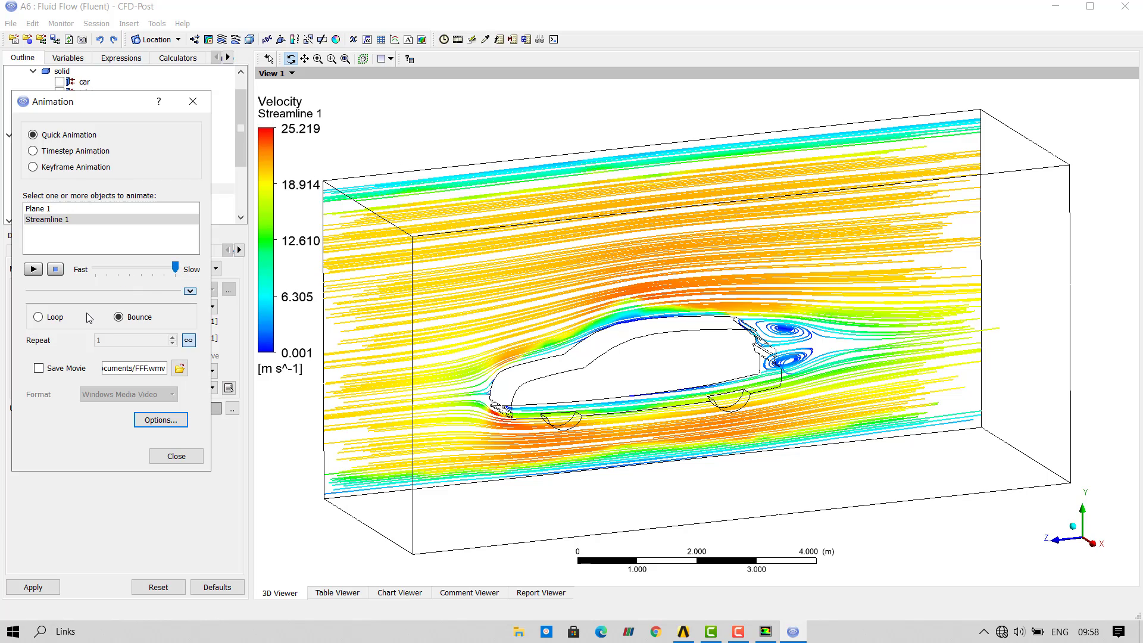
click(33, 270)
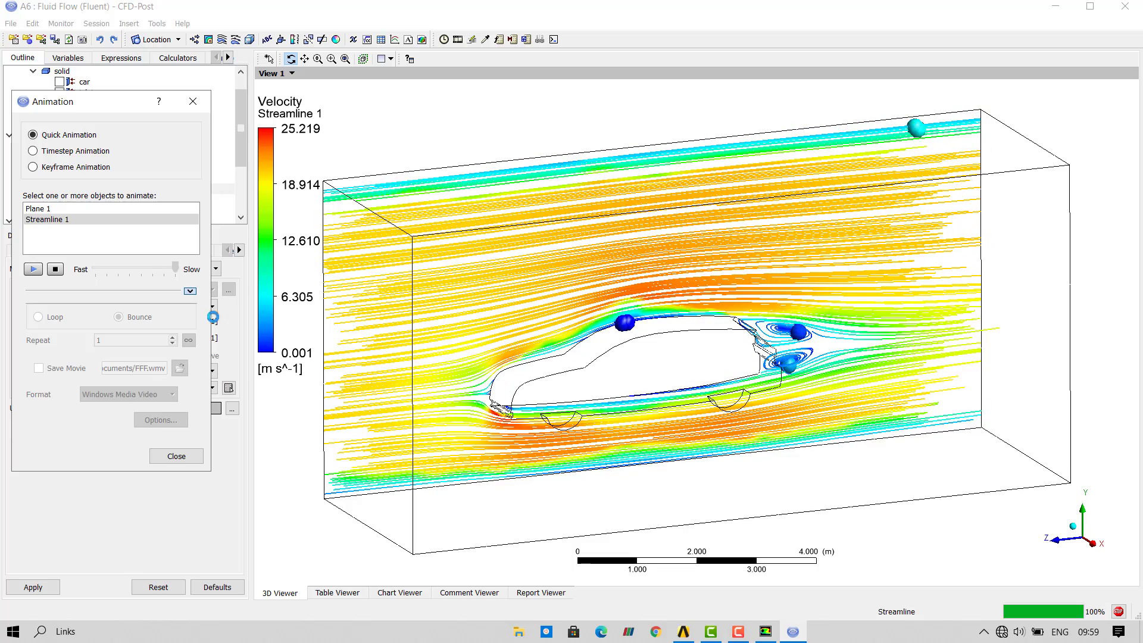
click(56, 270)
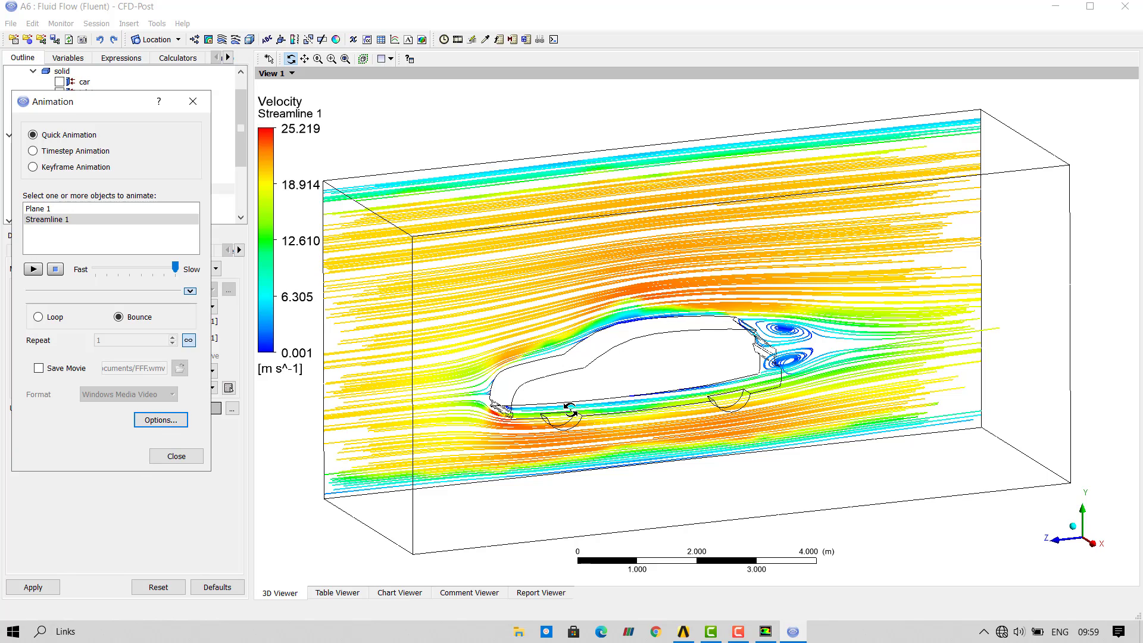
Step: Reduce the symbol size in the animation options and confirm them
click(161, 420)
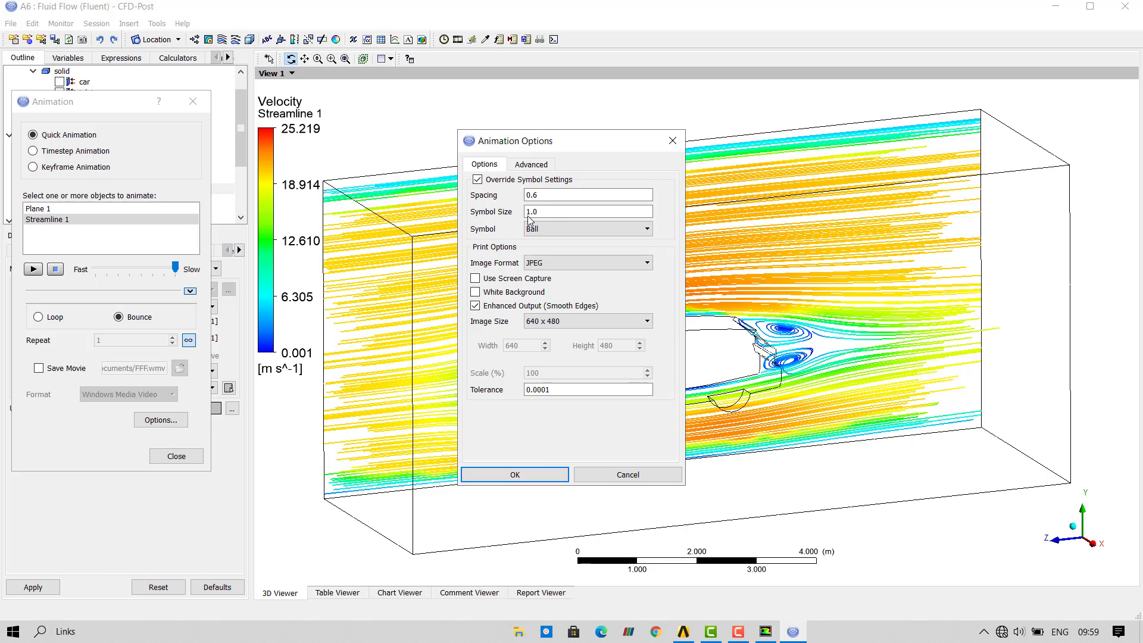
double_click(548, 212)
key(BackSpace)
click(512, 475)
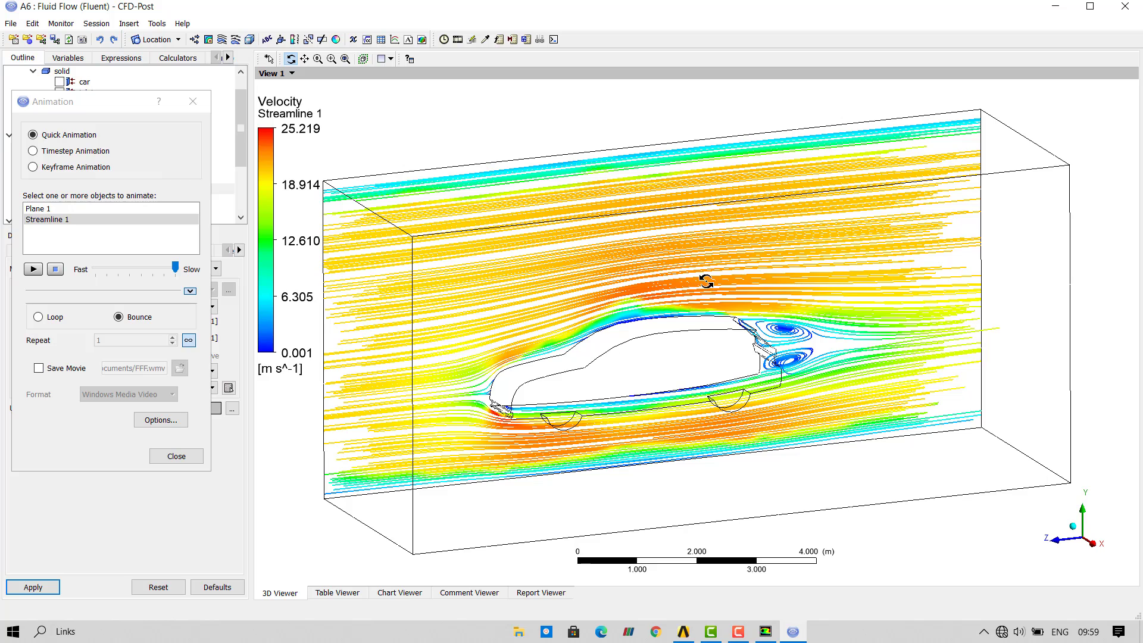
Step: Make the streamline animation slightly faster than the slowest speed, play it again and stop it
drag(176, 268, 164, 270)
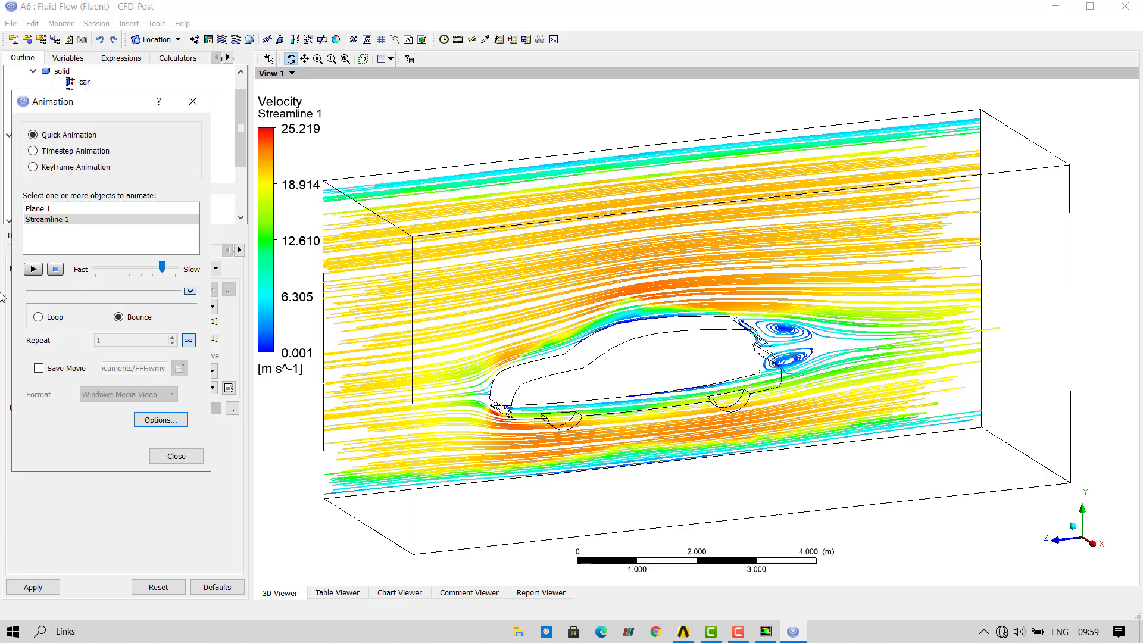
click(33, 270)
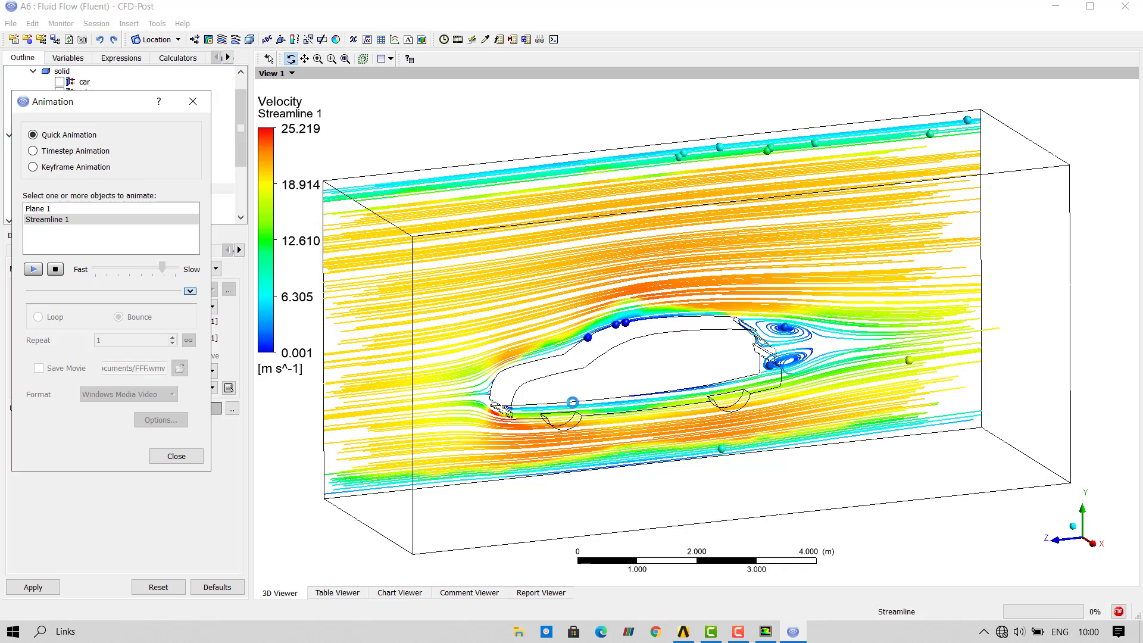
click(55, 268)
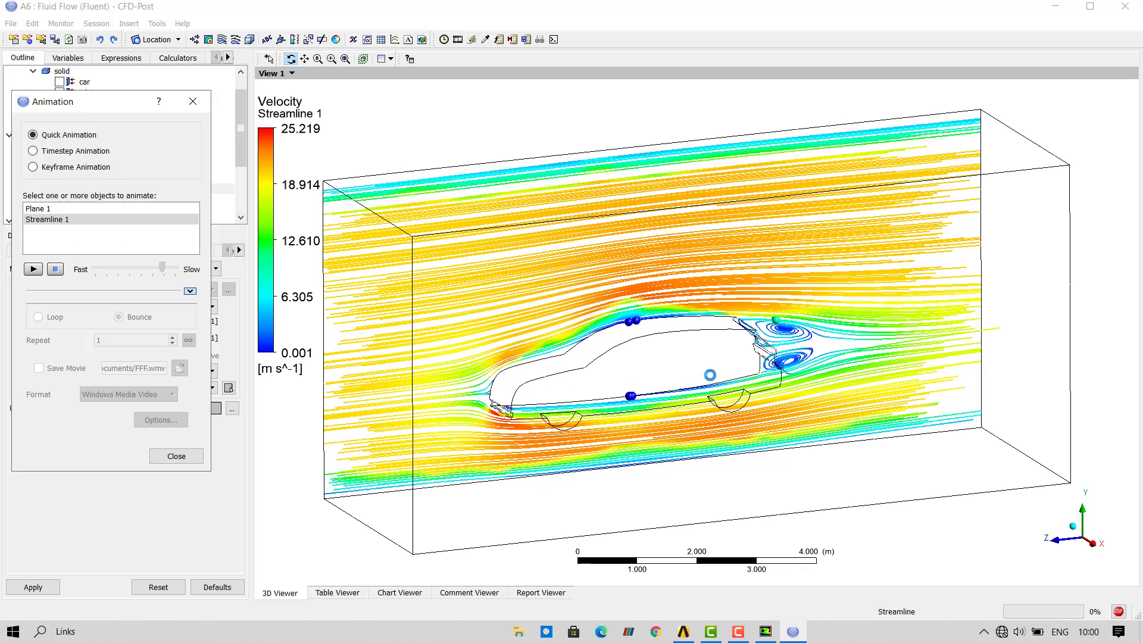
click(58, 274)
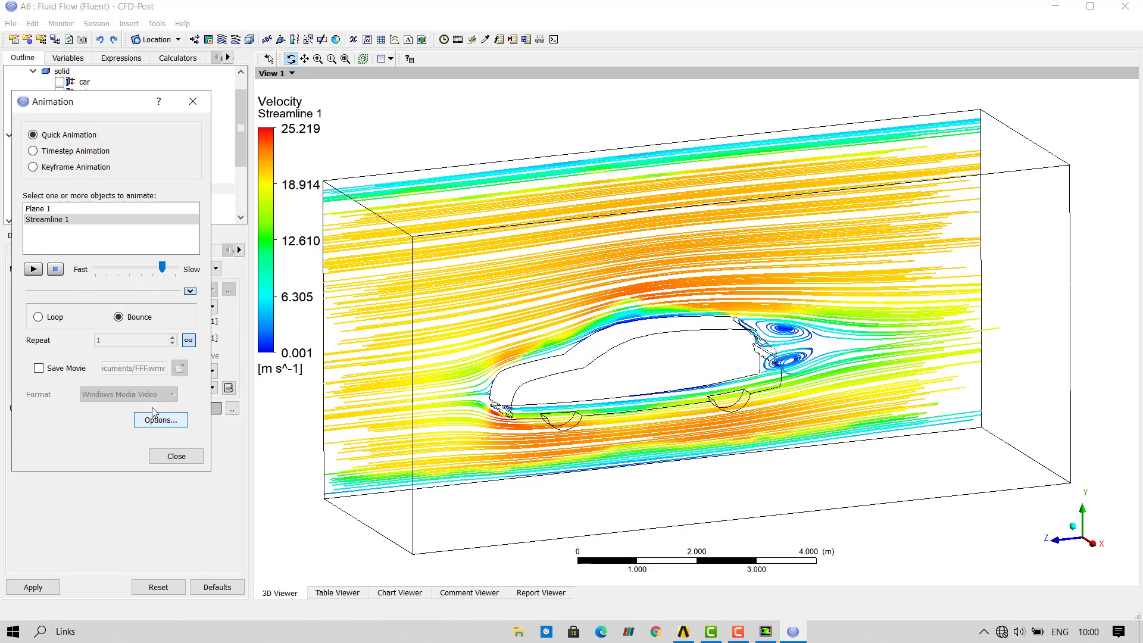
Step: Enable saving the animation as a Windows Media Video movie and close the animation settings
click(39, 369)
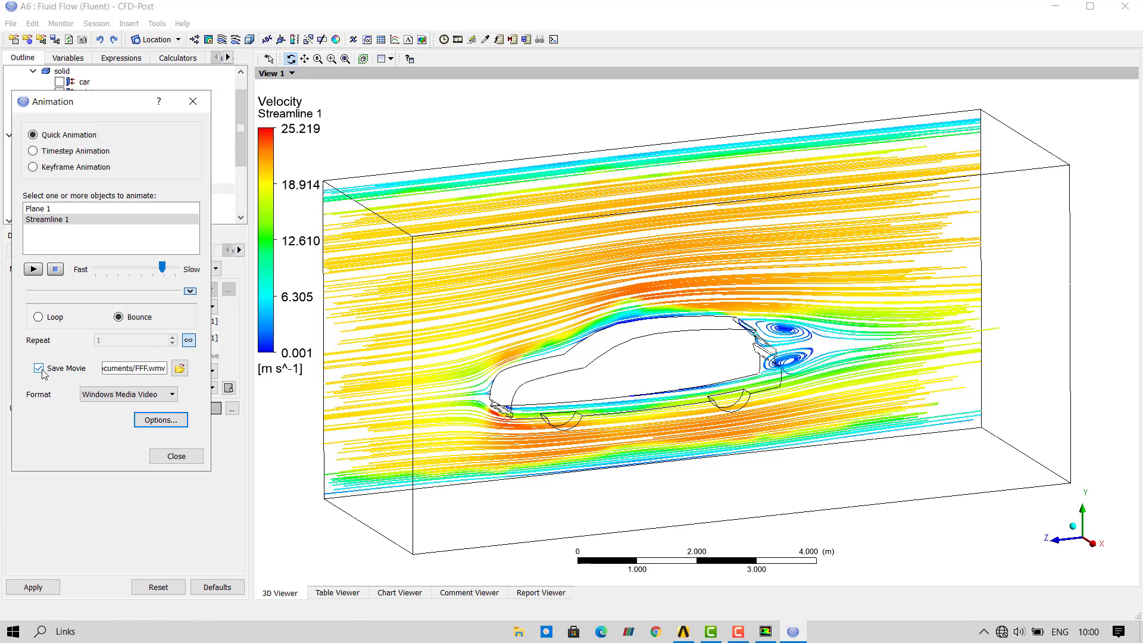
click(176, 456)
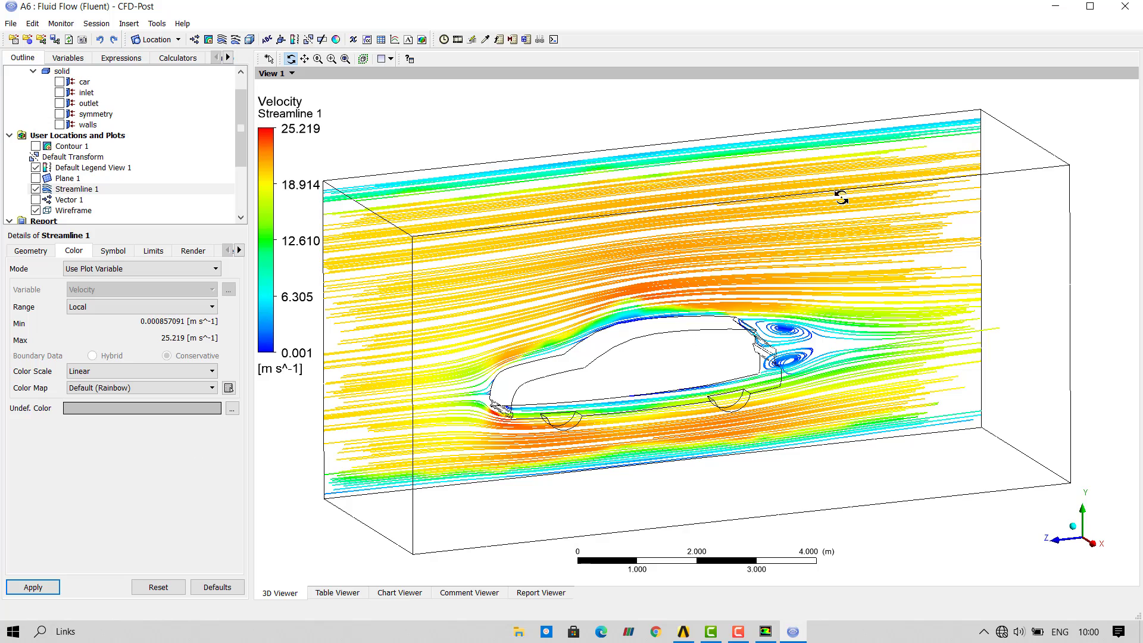
scroll(669, 252, down, 4)
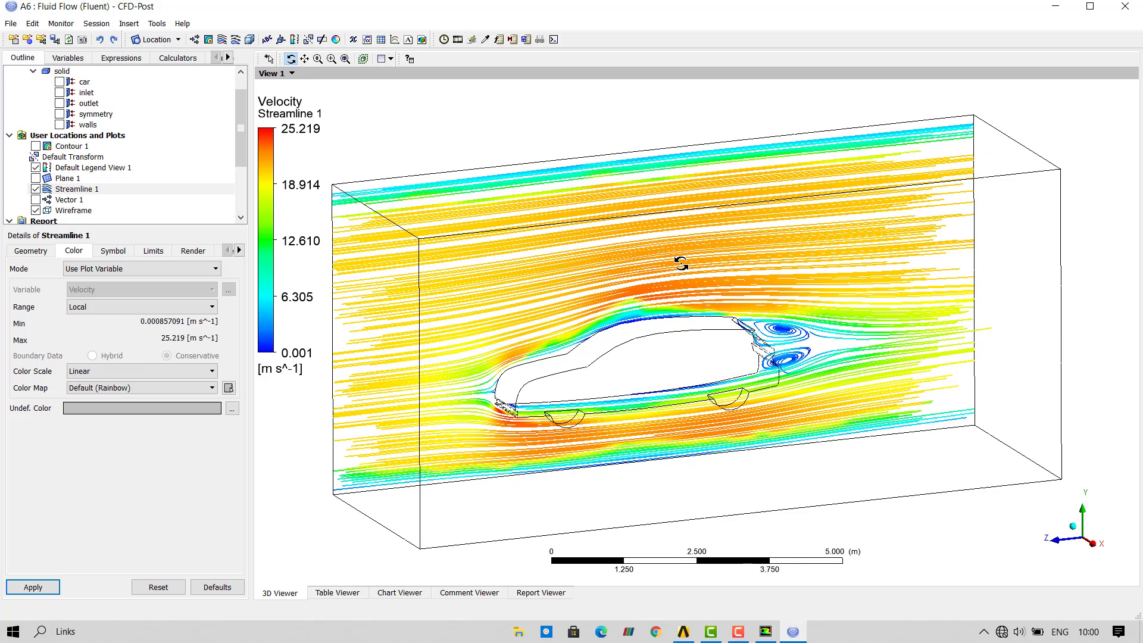
drag(680, 263, 456, 287)
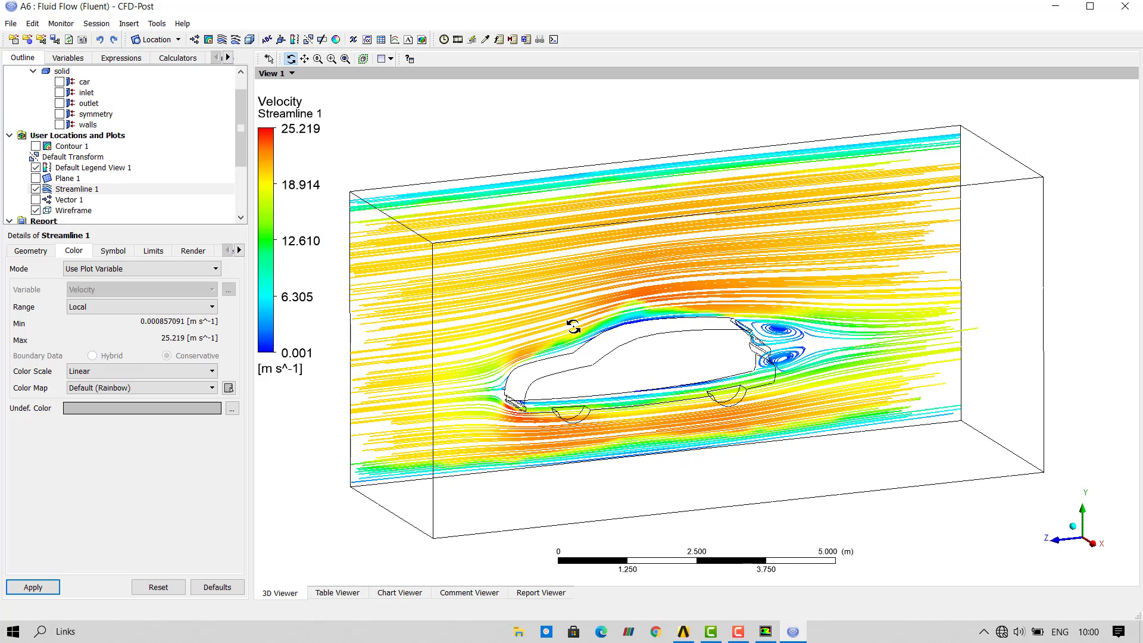